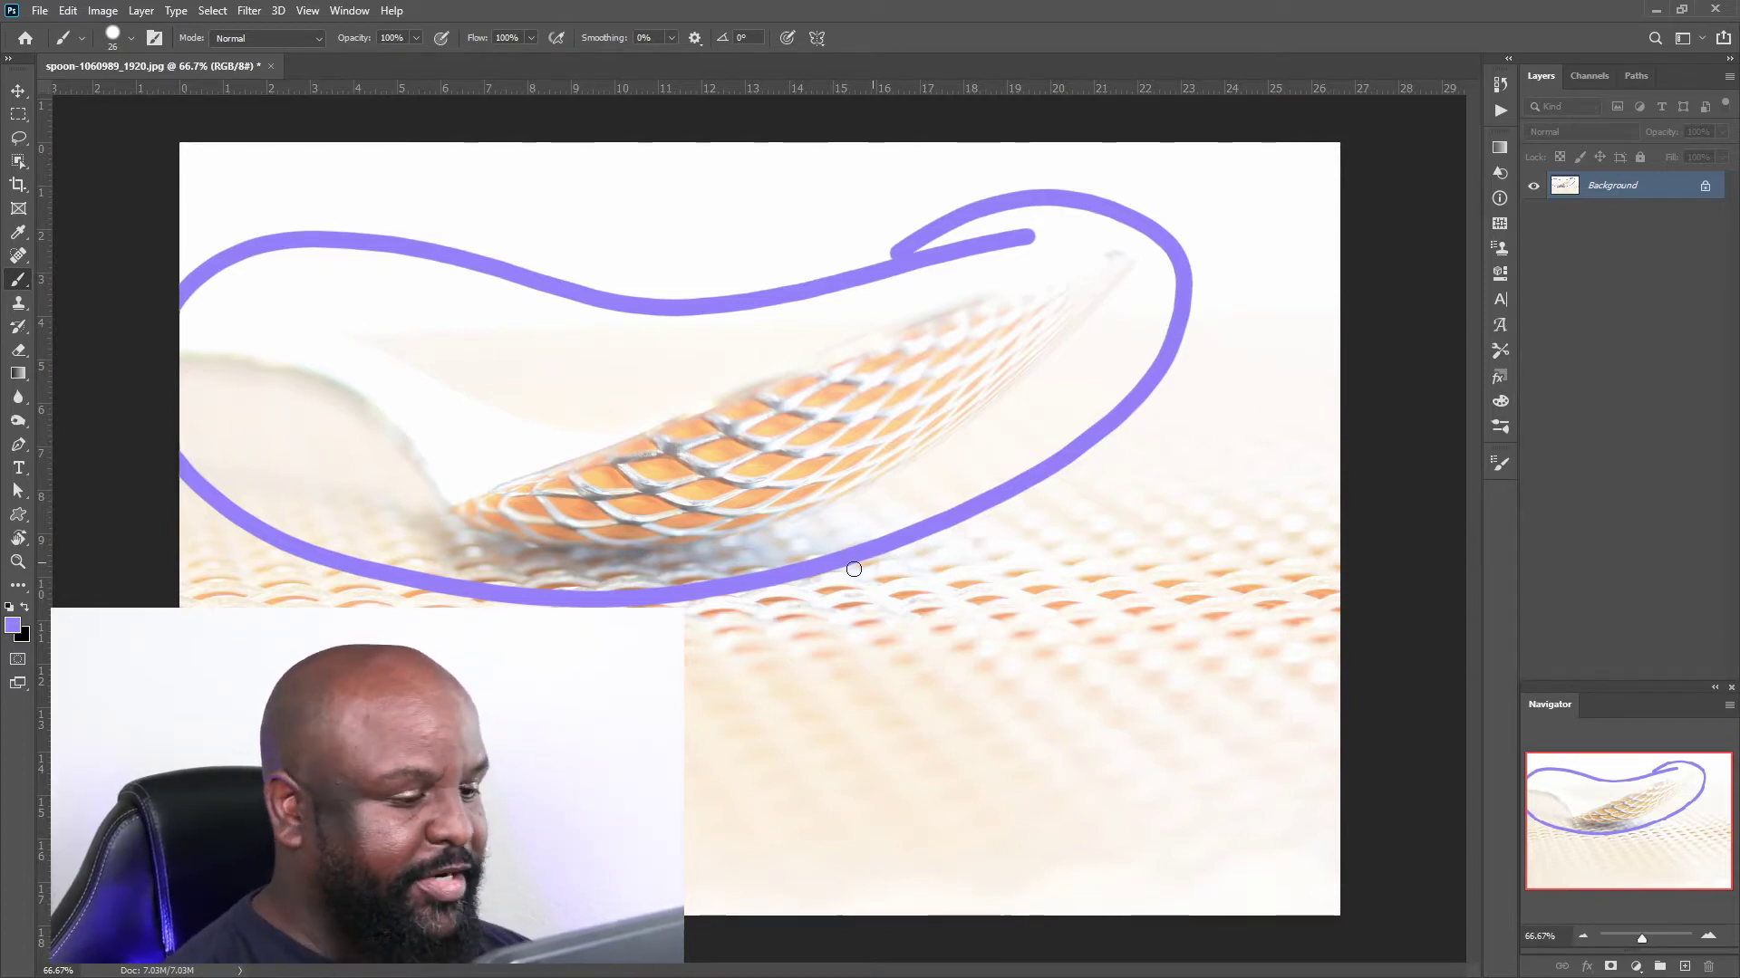
# Undo the purple brush stroke circling the spoon.
pyautogui.hotkey('ctrl', 'z')
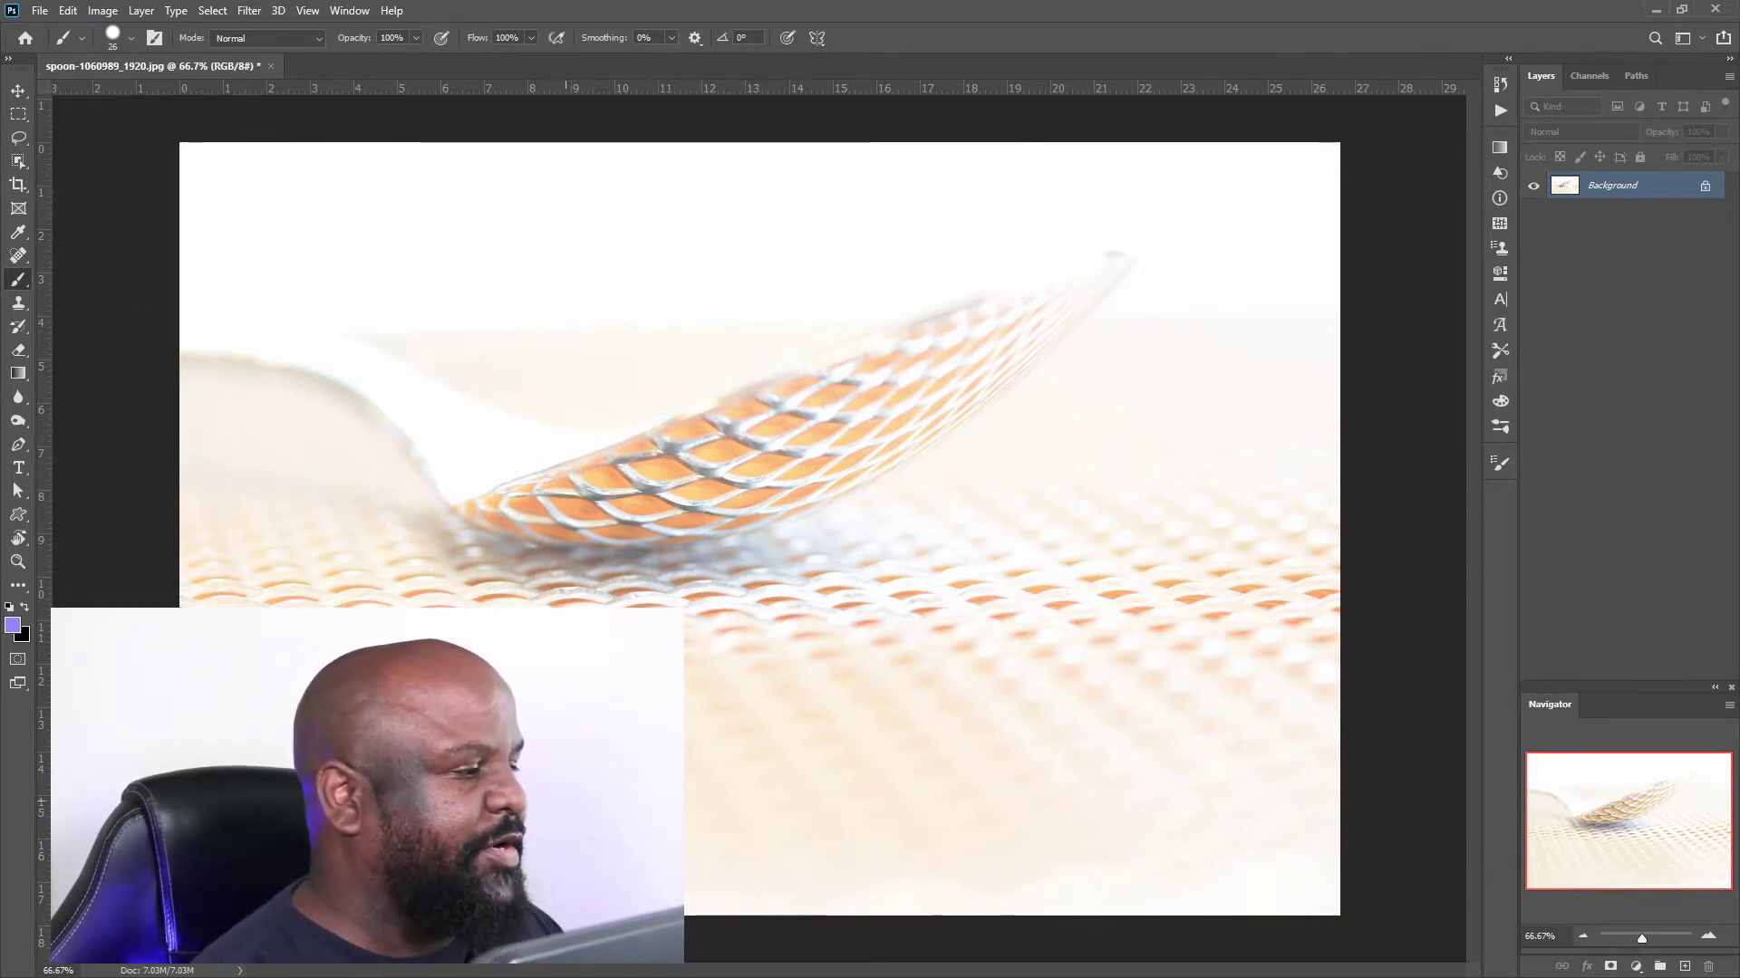
# Roughly select the spoon from the bowl's tip to the handle with the Quick Selection tool.
pyautogui.click(20, 160)
pyautogui.rightClick(20, 161)
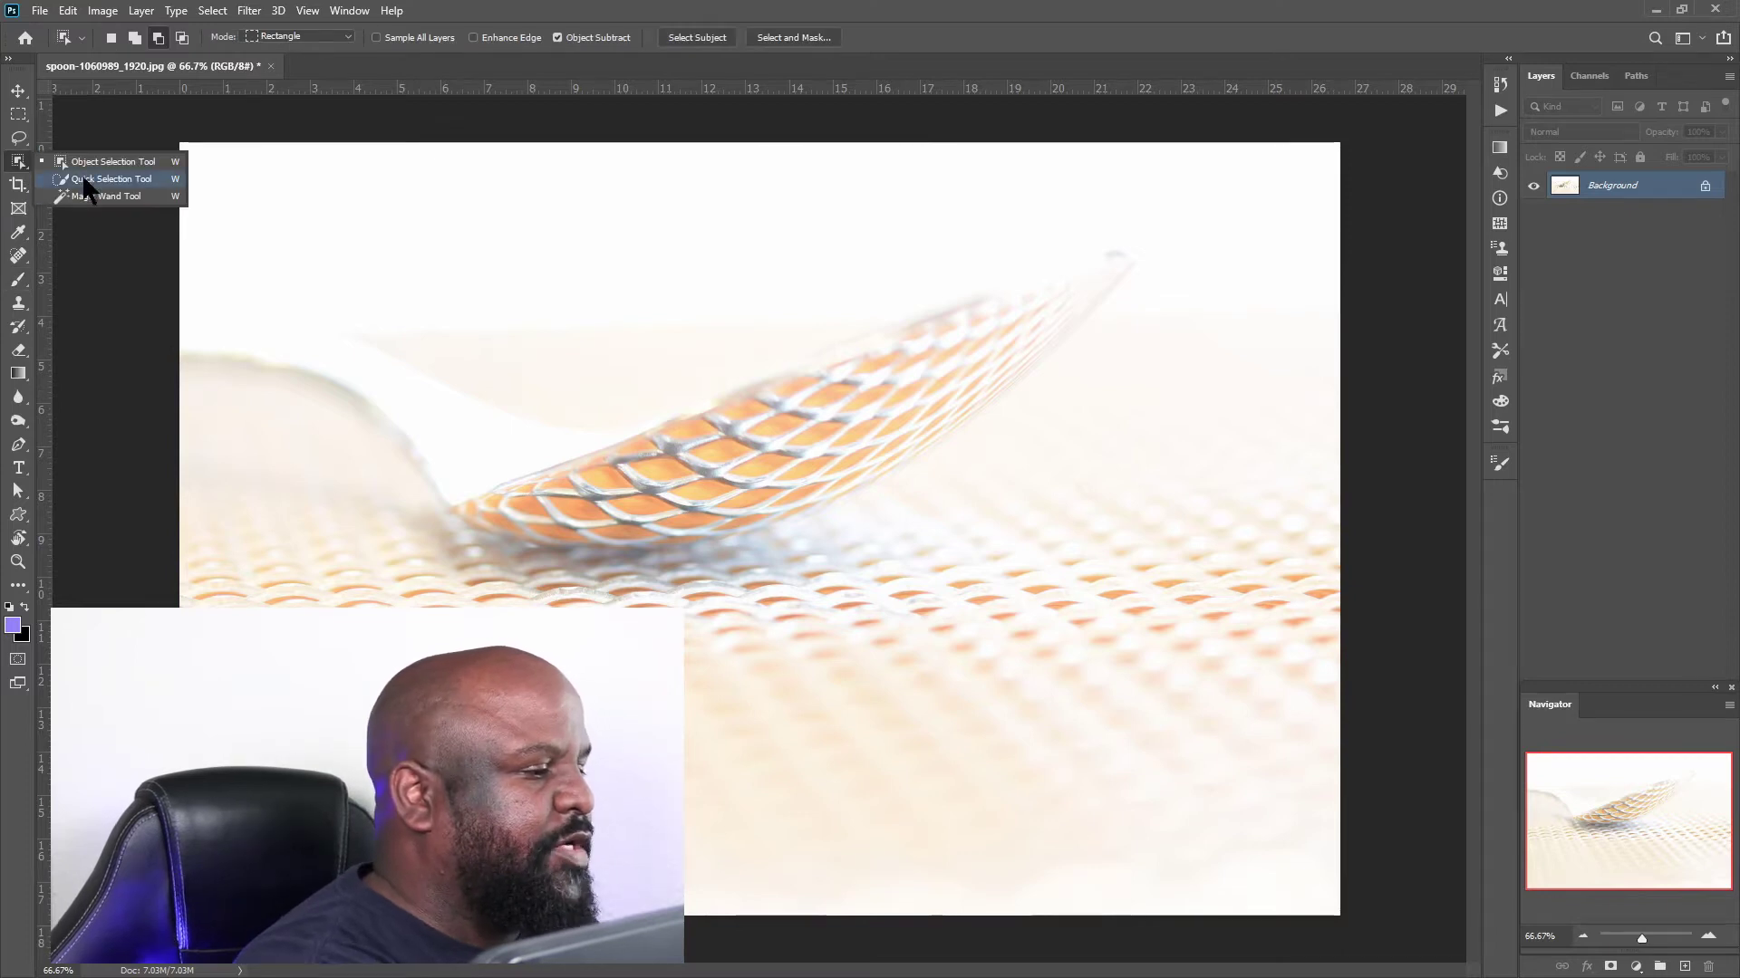
pyautogui.click(80, 172)
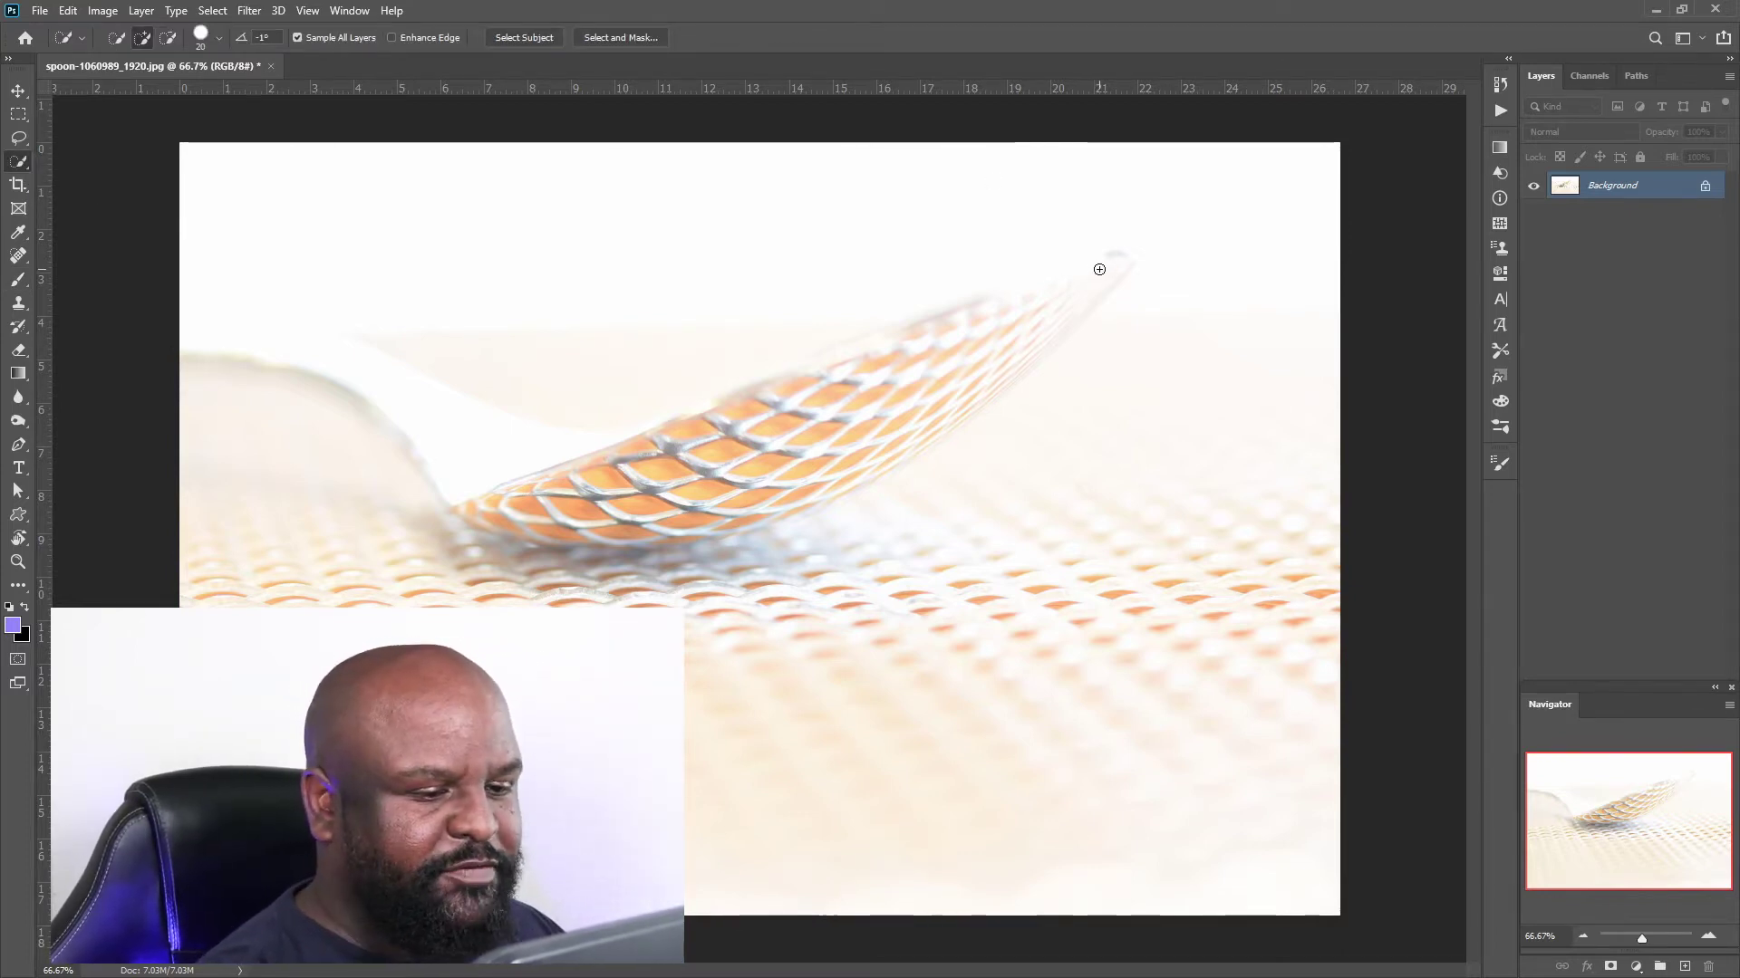
pyautogui.moveTo(1099, 270); pyautogui.dragTo(840, 395)
pyautogui.moveTo(668, 464)
pyautogui.mouseDown()
pyautogui.moveTo(541, 474)
pyautogui.moveTo(484, 458)
pyautogui.moveTo(282, 350)
pyautogui.mouseUp()
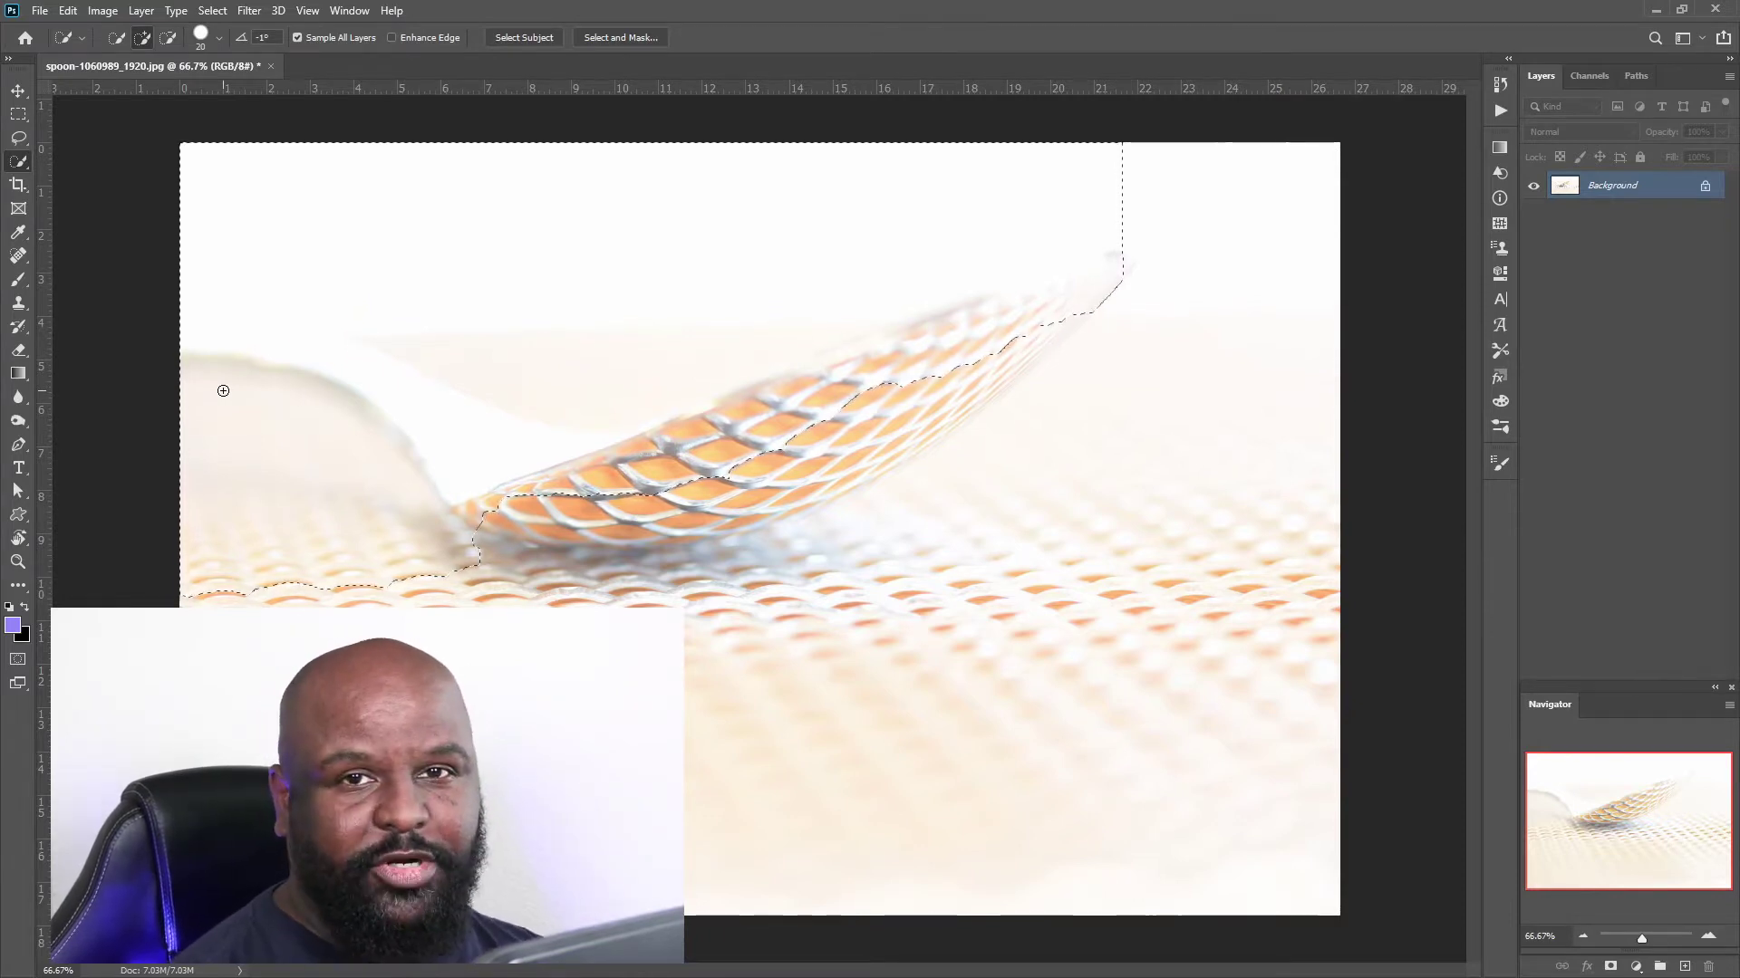
# Subtract the white background above the spoon from the quick selection.
pyautogui.moveTo(1018, 307); pyautogui.dragTo(1095, 220)
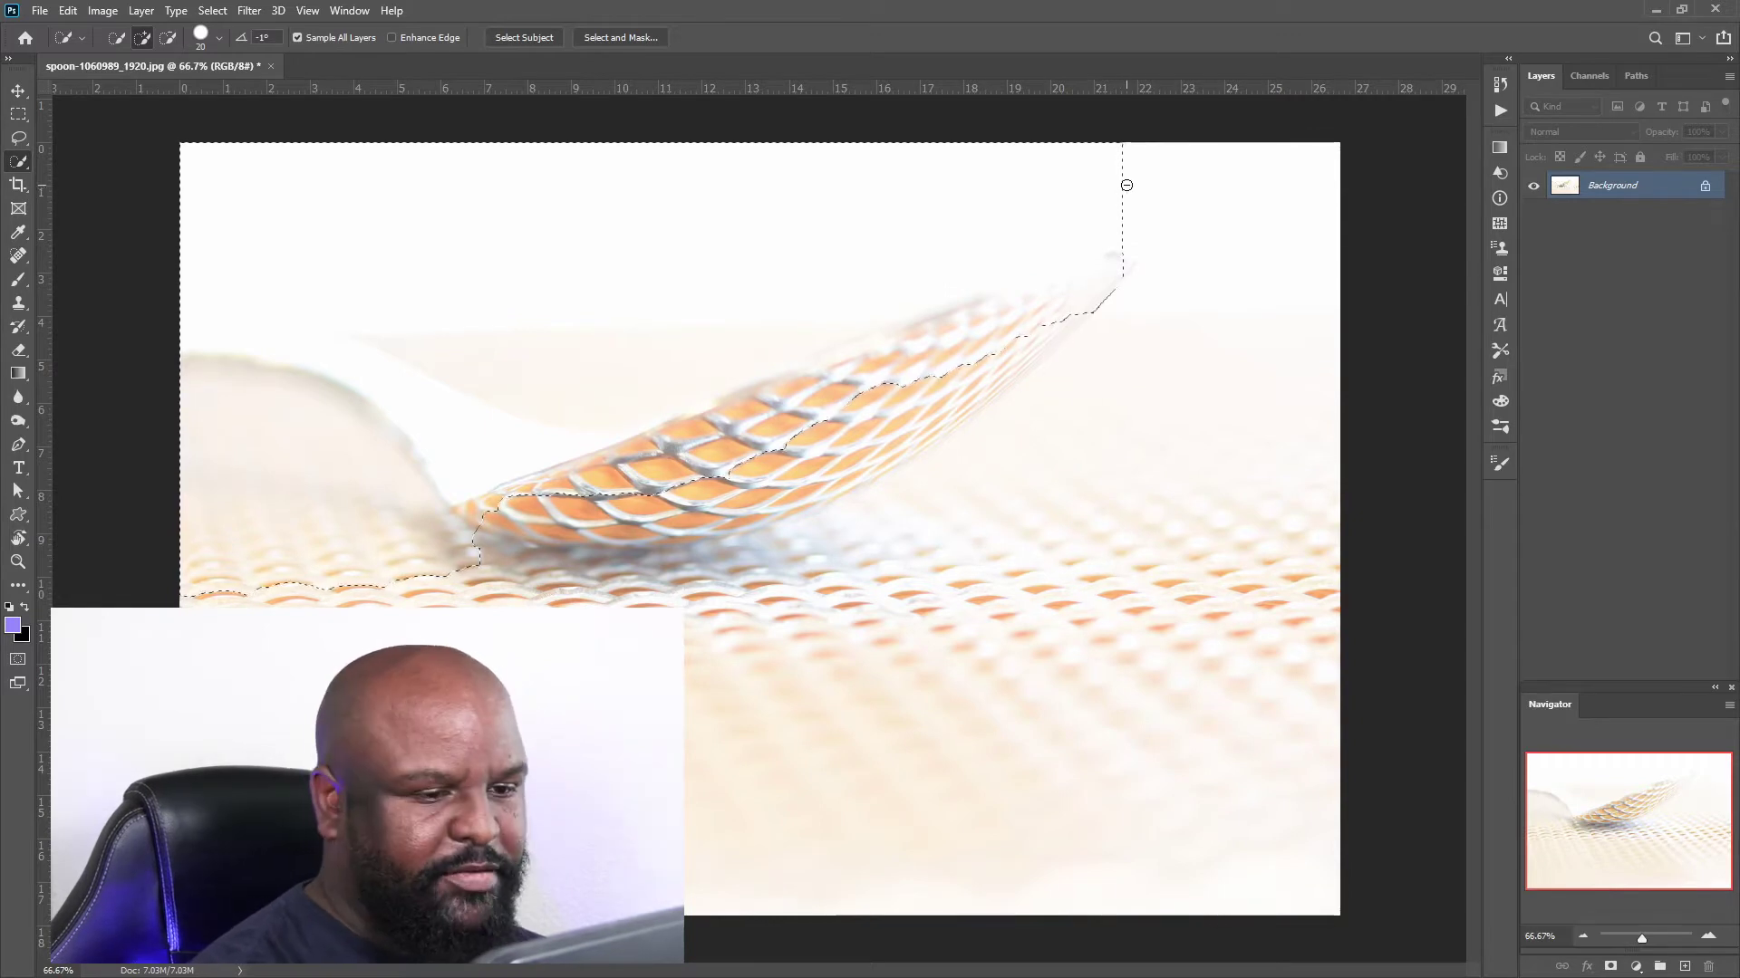
pyautogui.moveTo(1126, 183); pyautogui.dragTo(1034, 199)
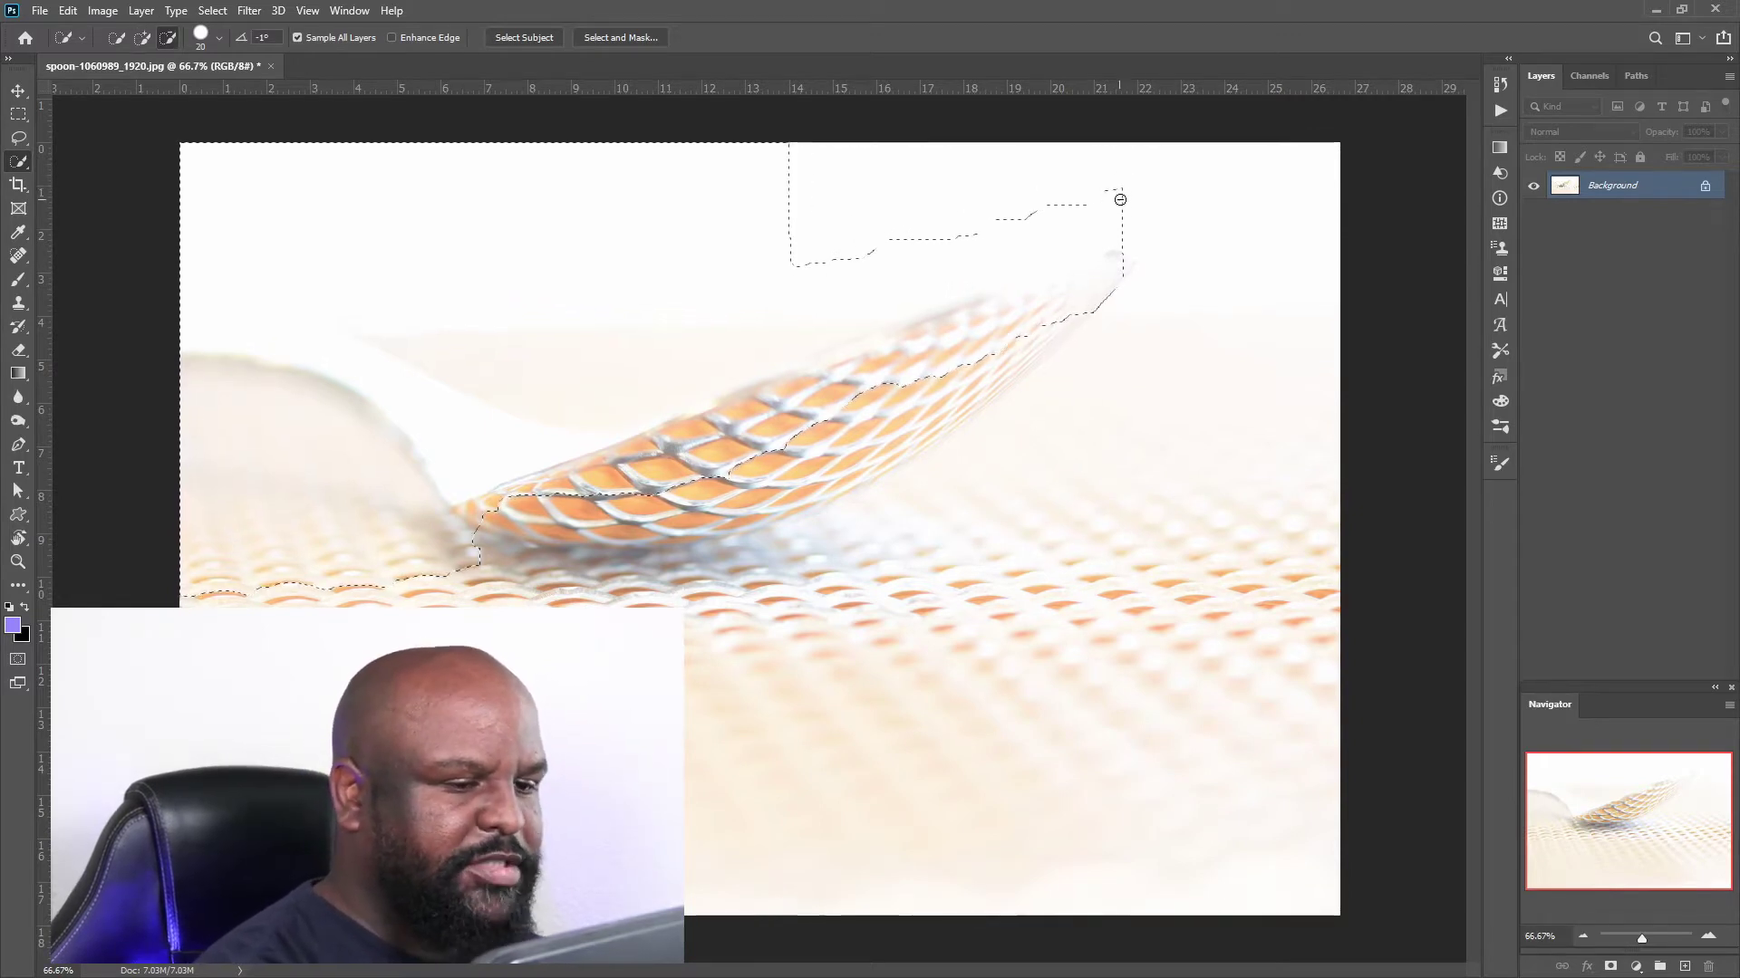
pyautogui.moveTo(858, 268)
pyautogui.mouseDown()
pyautogui.moveTo(750, 294)
pyautogui.moveTo(799, 301)
pyautogui.moveTo(617, 370)
pyautogui.moveTo(262, 228)
pyautogui.mouseUp()
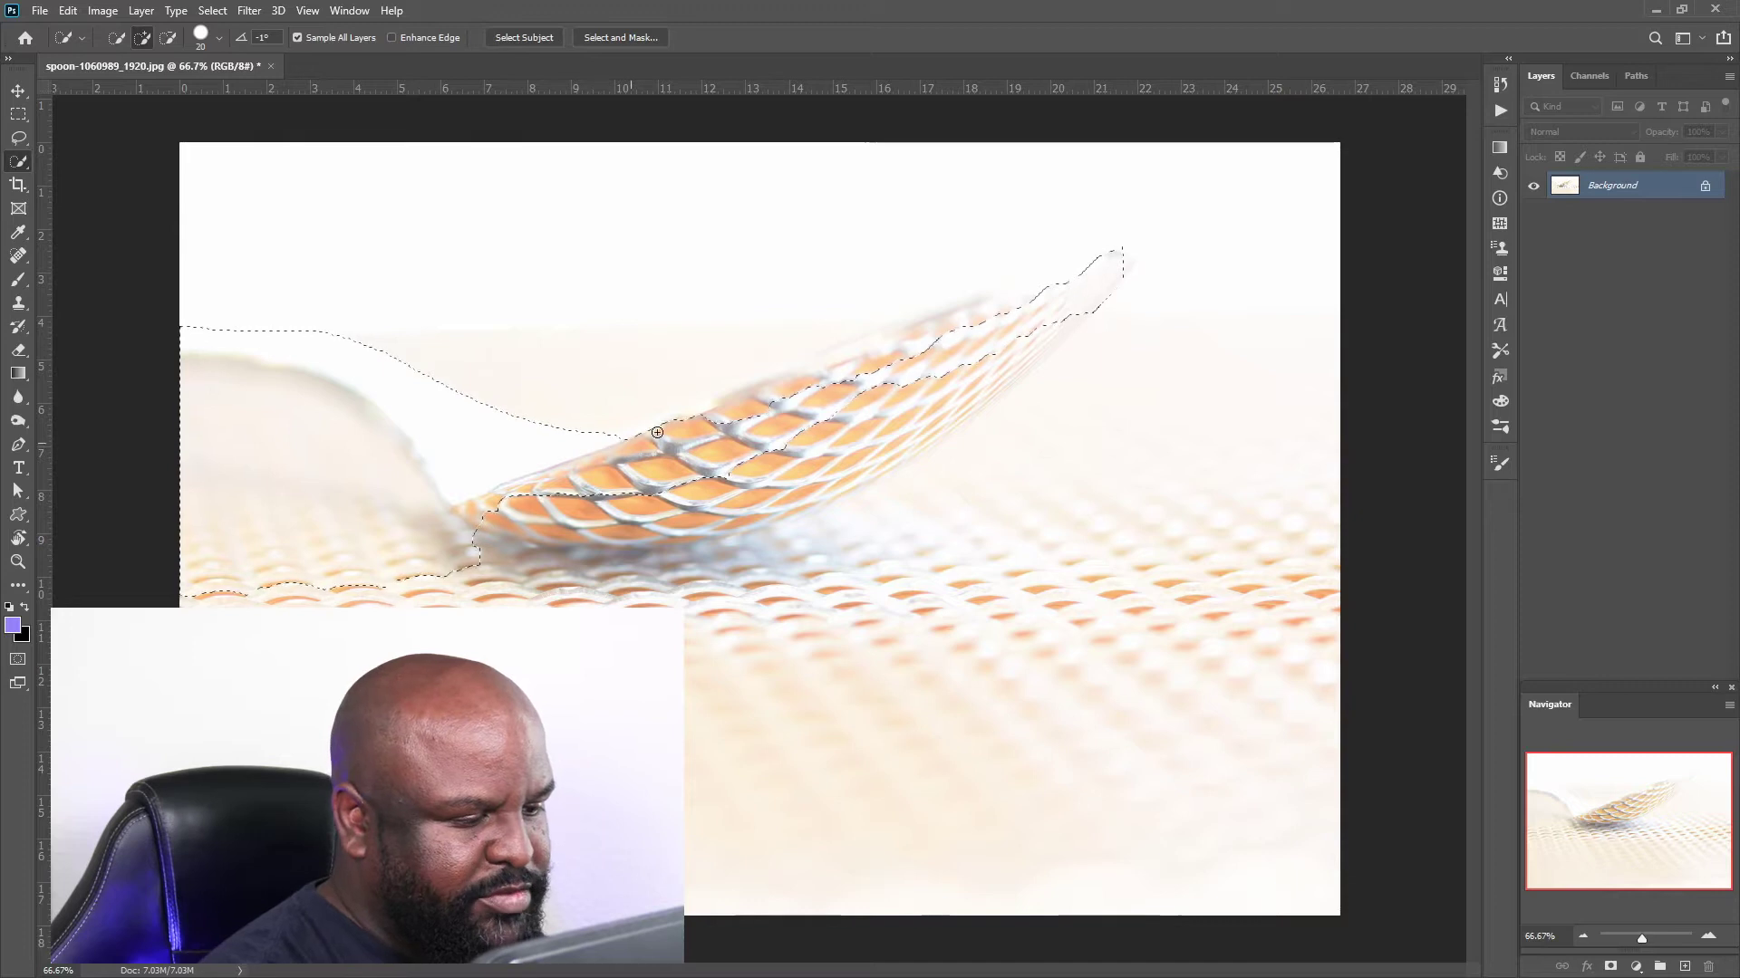
# Refine the quick selection along the spoon's rim, handle and tip, and clear the selection at the end.
pyautogui.moveTo(616, 442); pyautogui.dragTo(782, 387)
pyautogui.moveTo(640, 434)
pyautogui.mouseDown()
pyautogui.moveTo(723, 401)
pyautogui.moveTo(582, 408)
pyautogui.mouseUp()
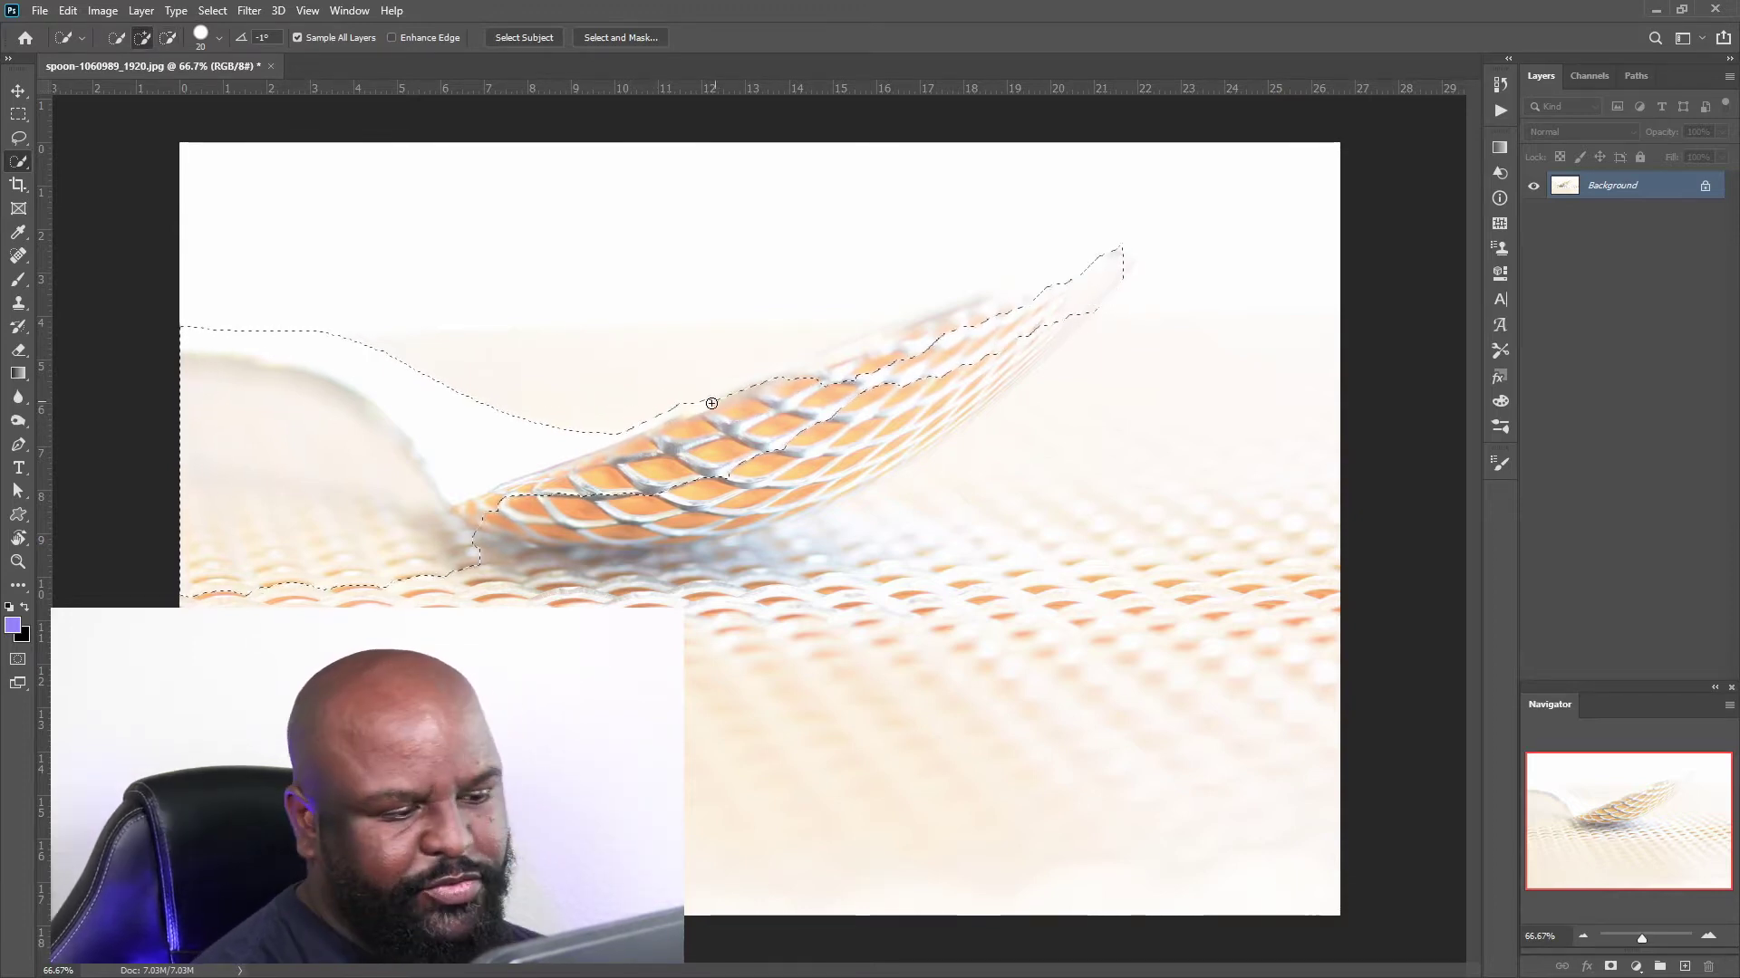
pyautogui.moveTo(816, 369)
pyautogui.mouseDown()
pyautogui.moveTo(1088, 263)
pyautogui.moveTo(874, 448)
pyautogui.moveTo(1052, 326)
pyautogui.moveTo(969, 398)
pyautogui.moveTo(730, 514)
pyautogui.moveTo(635, 535)
pyautogui.moveTo(416, 507)
pyautogui.moveTo(318, 400)
pyautogui.mouseUp()
pyautogui.press('alt')
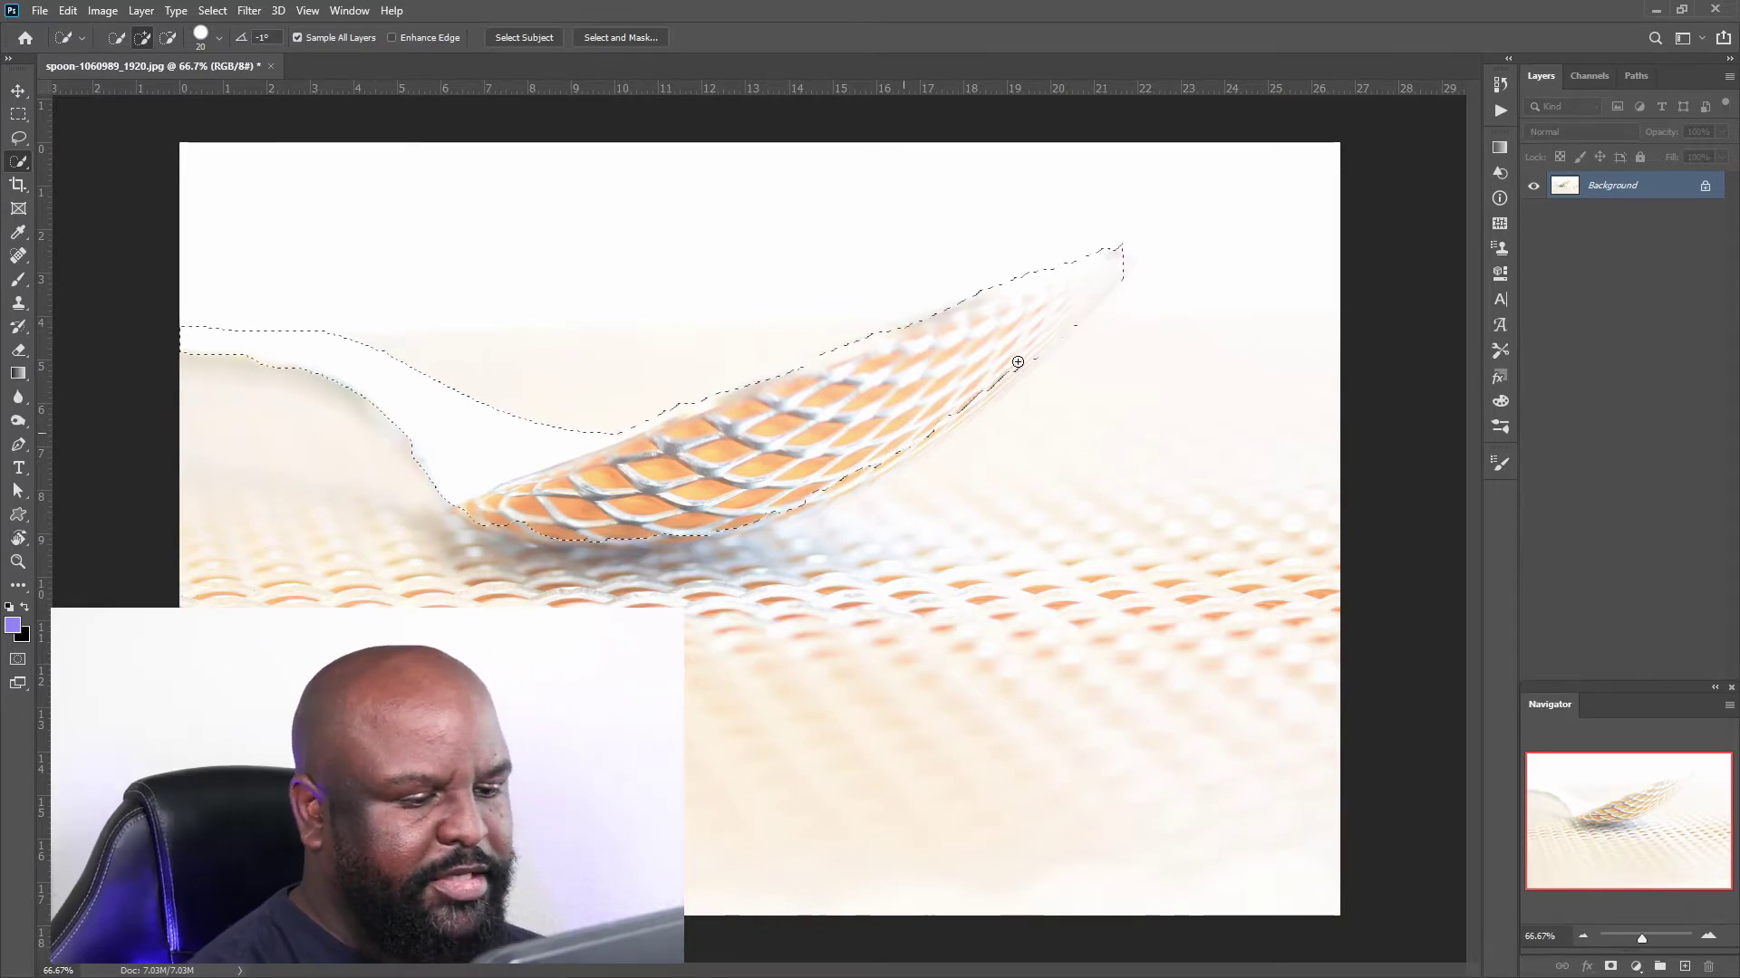
pyautogui.click(1120, 268)
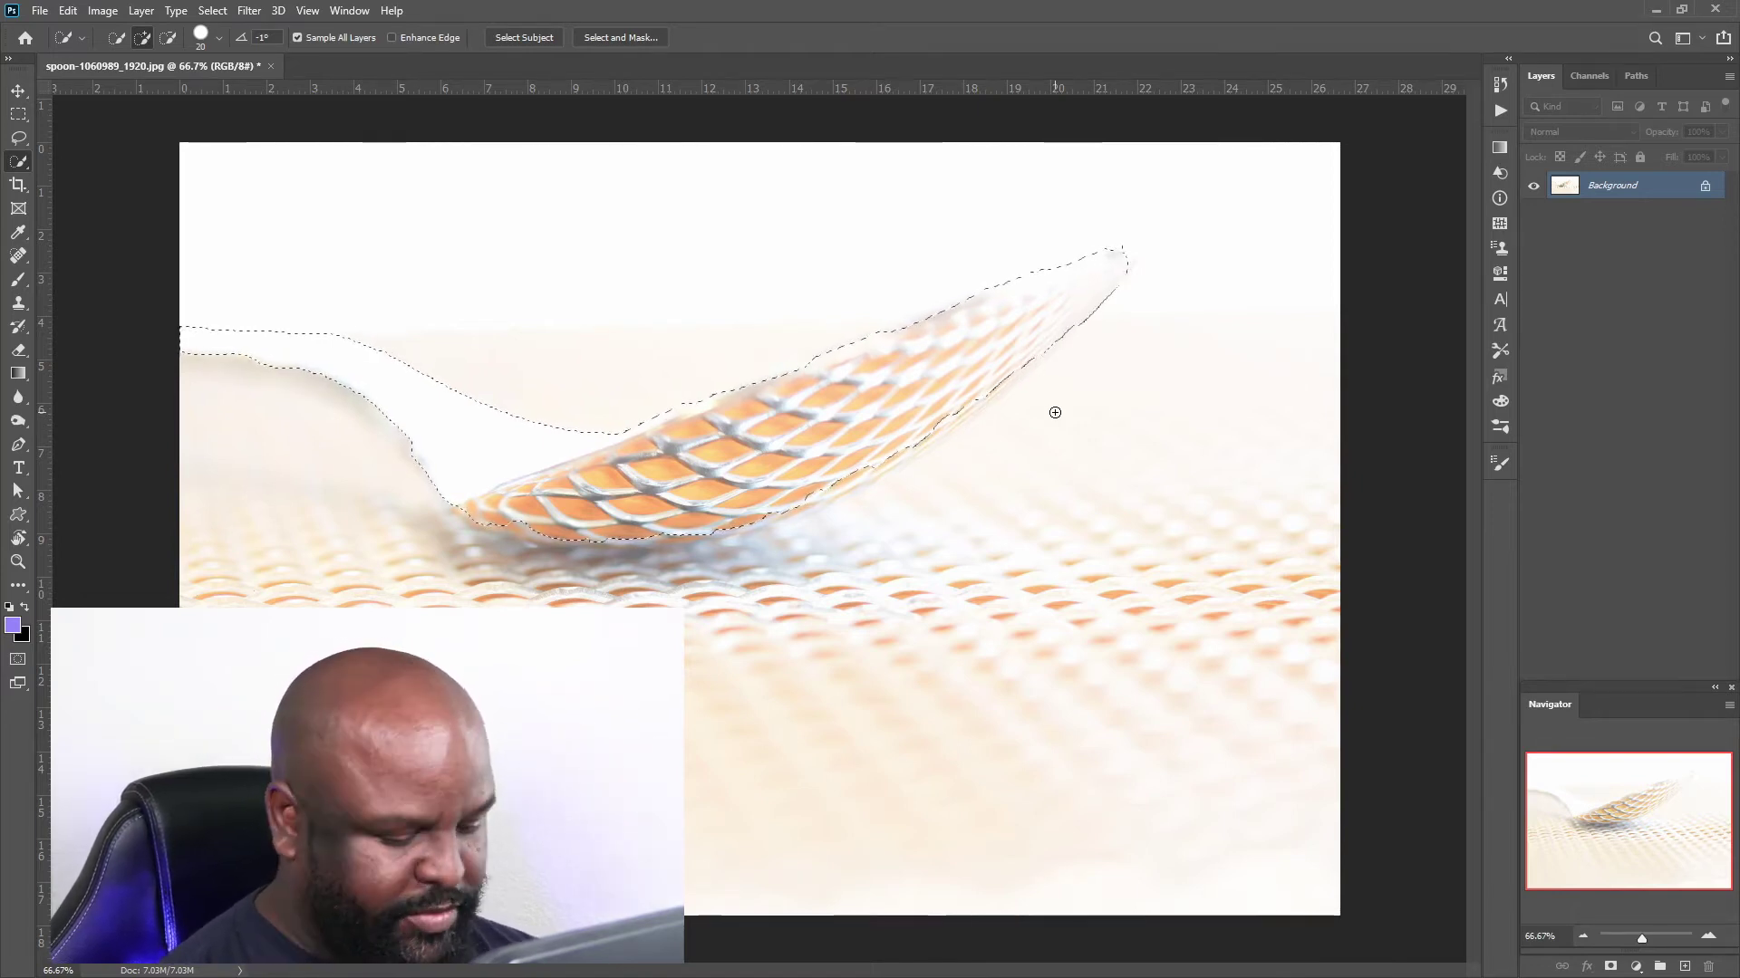
pyautogui.hotkey('ctrl', 'd')
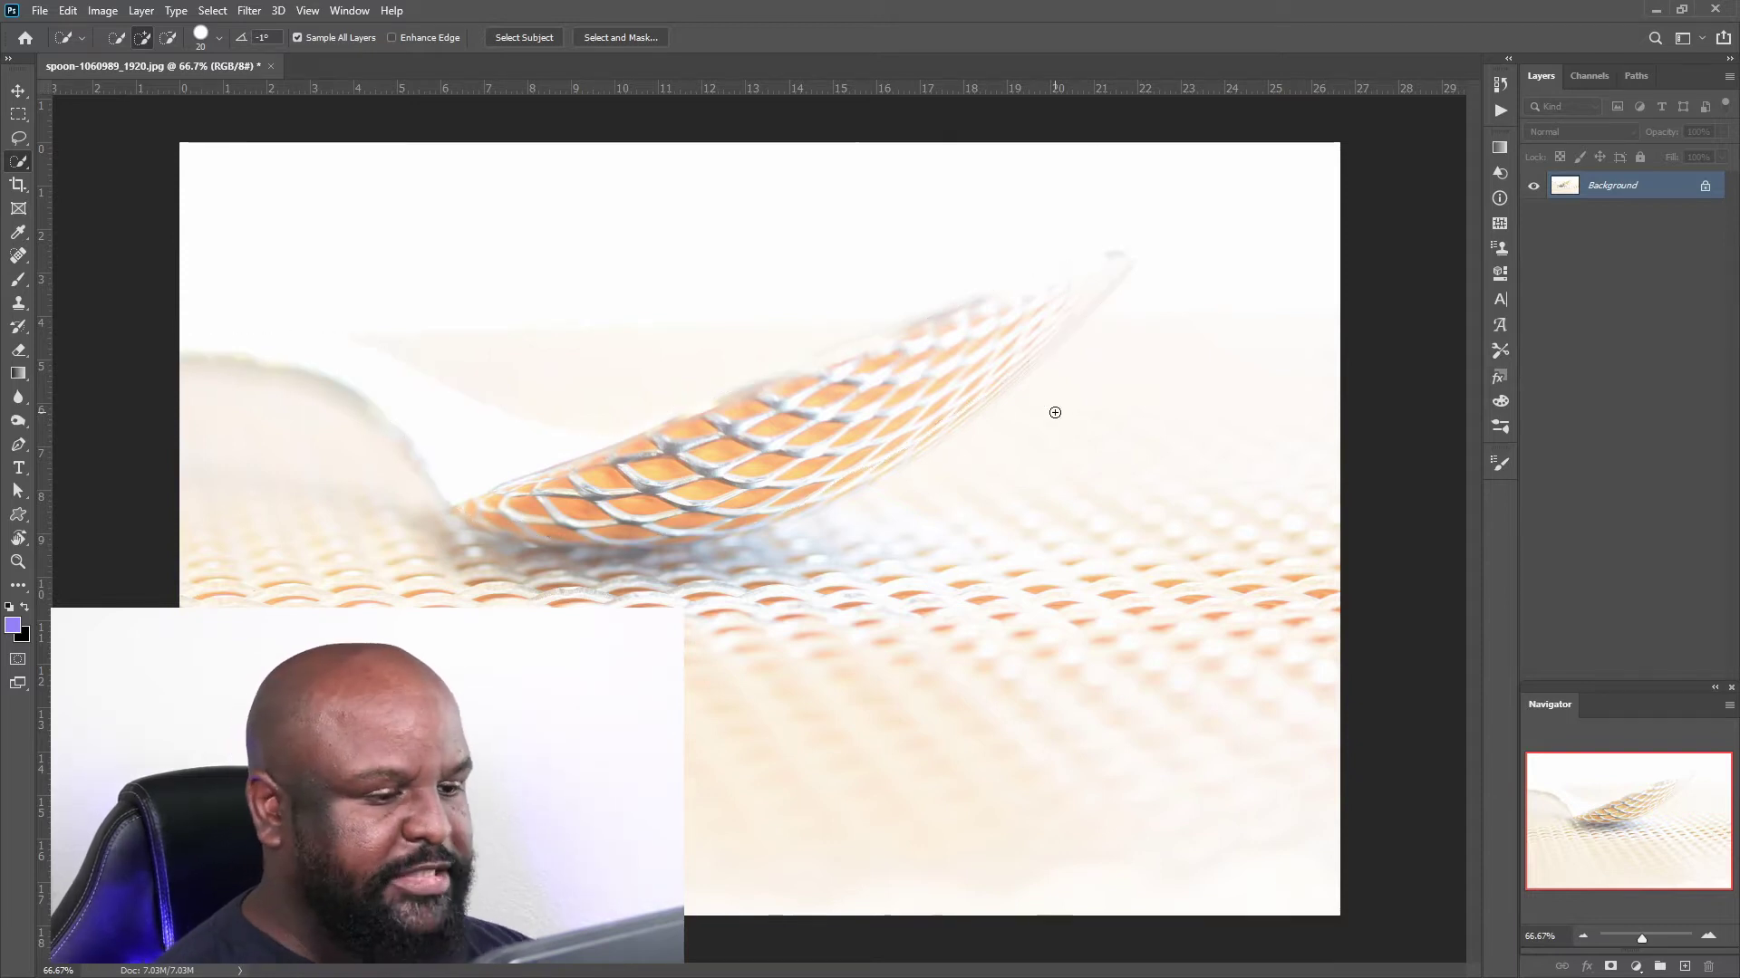
# Activate the Object Selection tool and review the tool groups in the Customize Toolbar dialog, cancelling it without changes.
pyautogui.rightClick(19, 163)
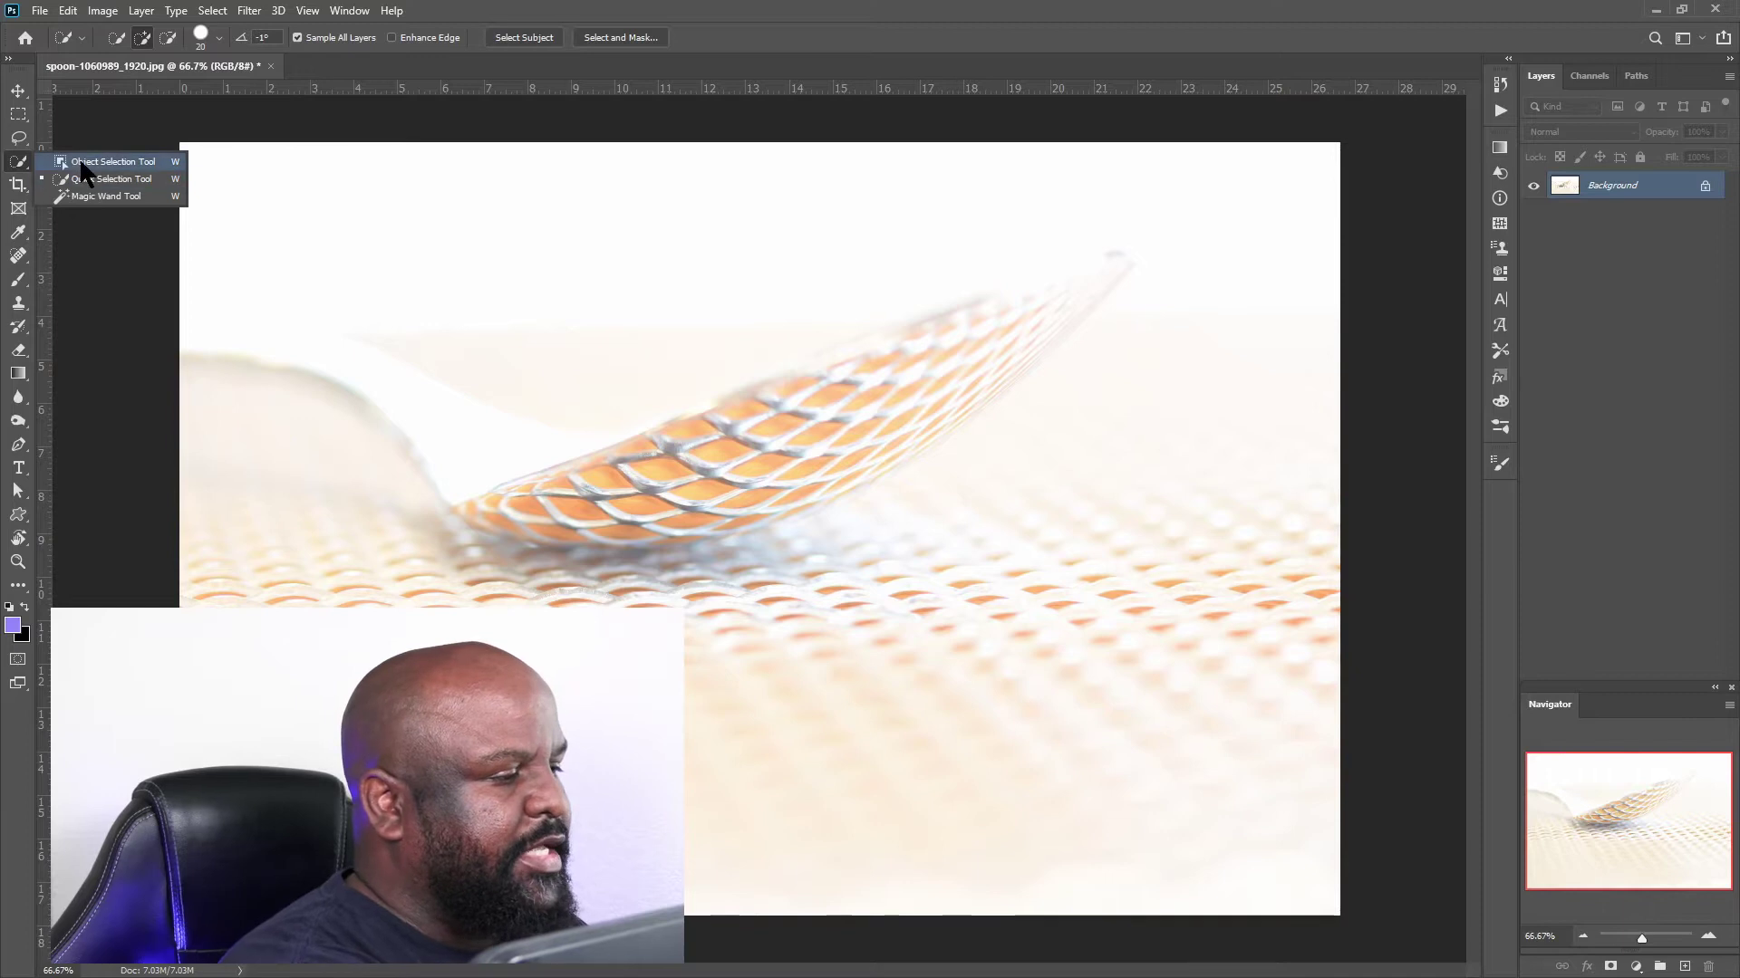
pyautogui.click(85, 159)
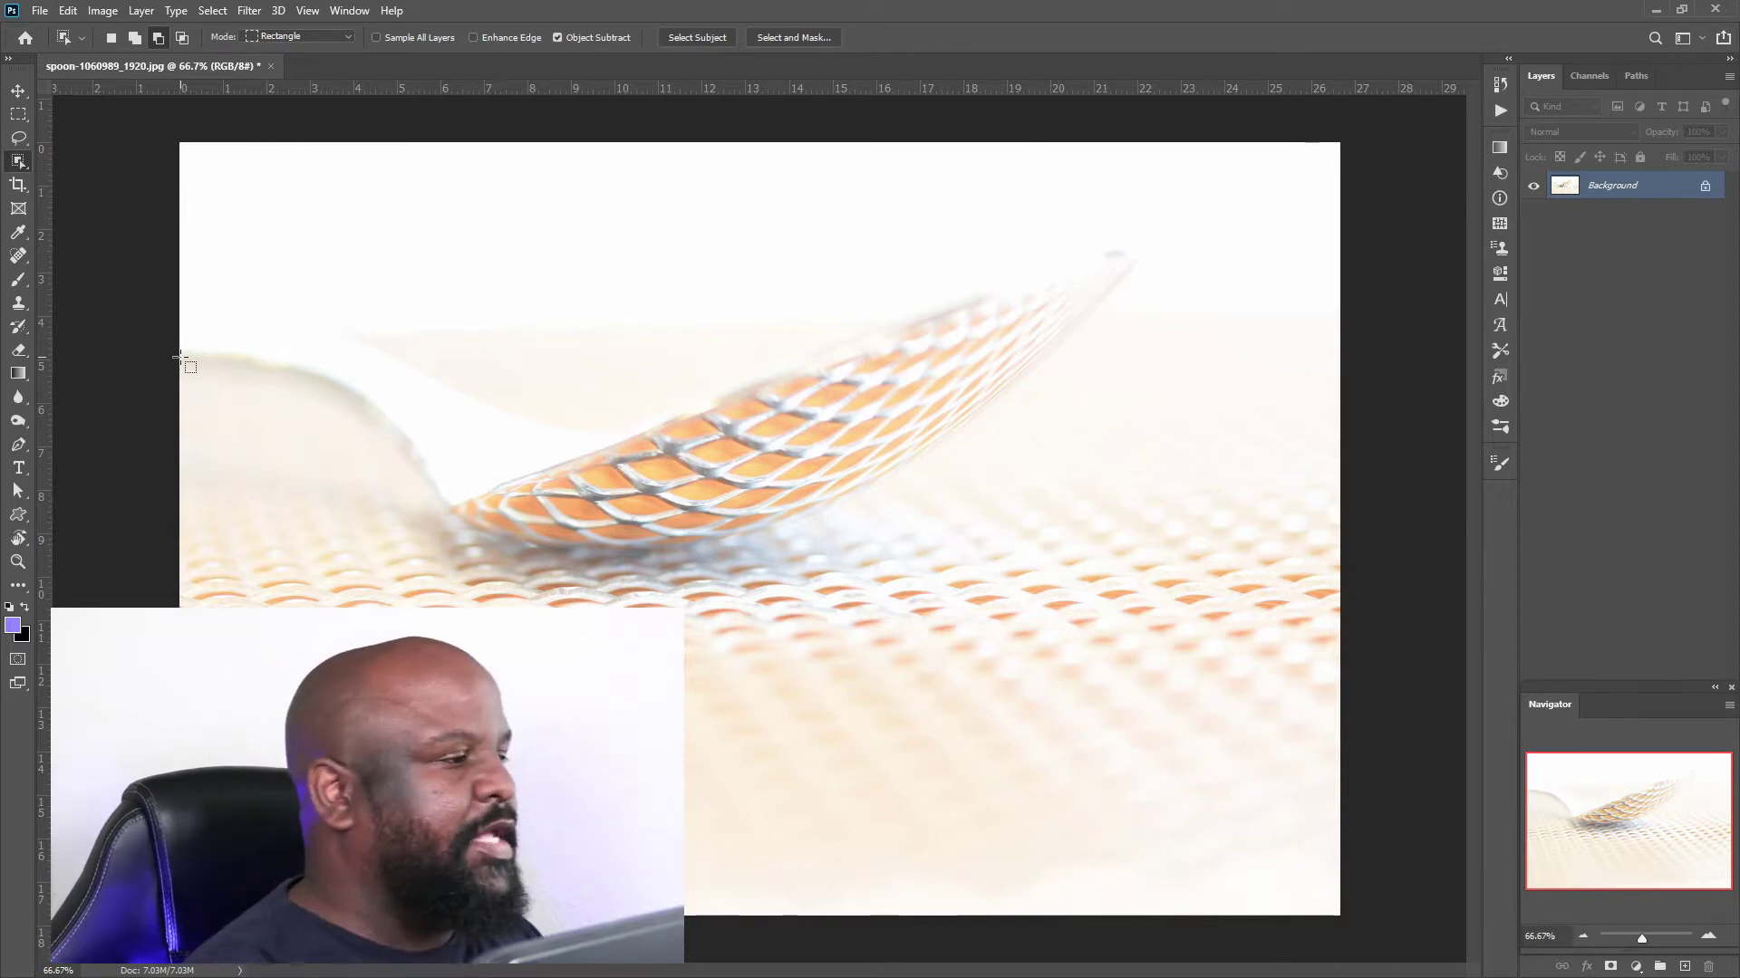
pyautogui.click(39, 10)
pyautogui.moveTo(67, 11)
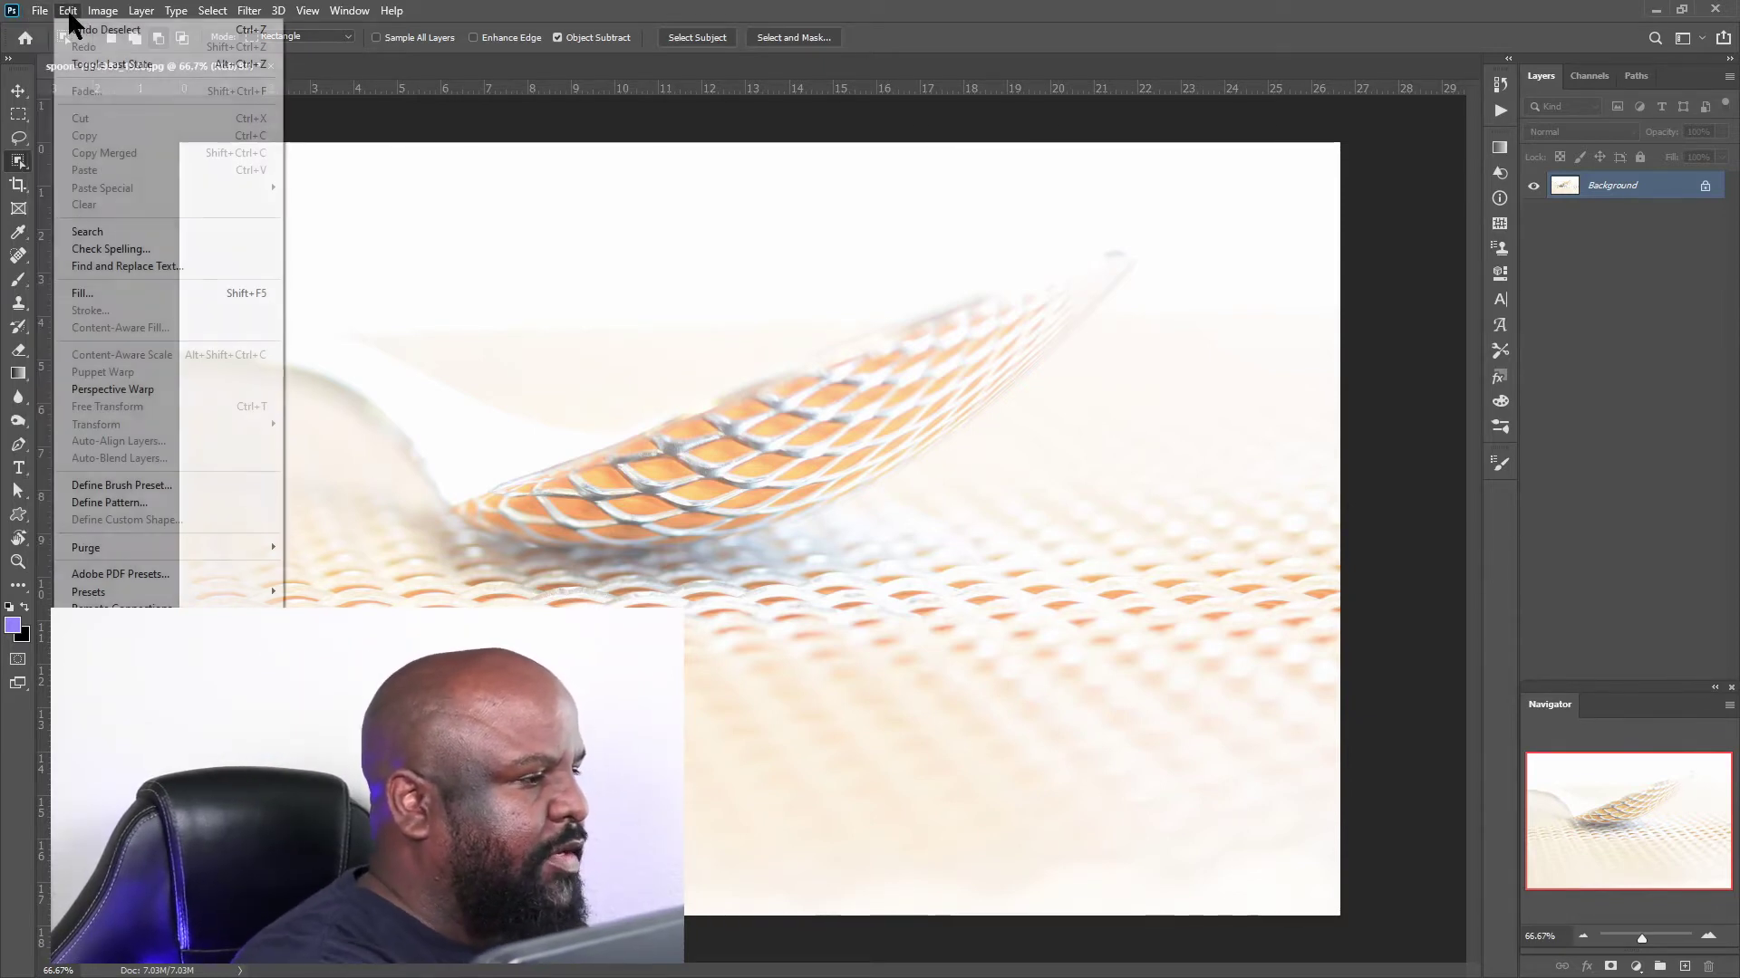
pyautogui.click(100, 730)
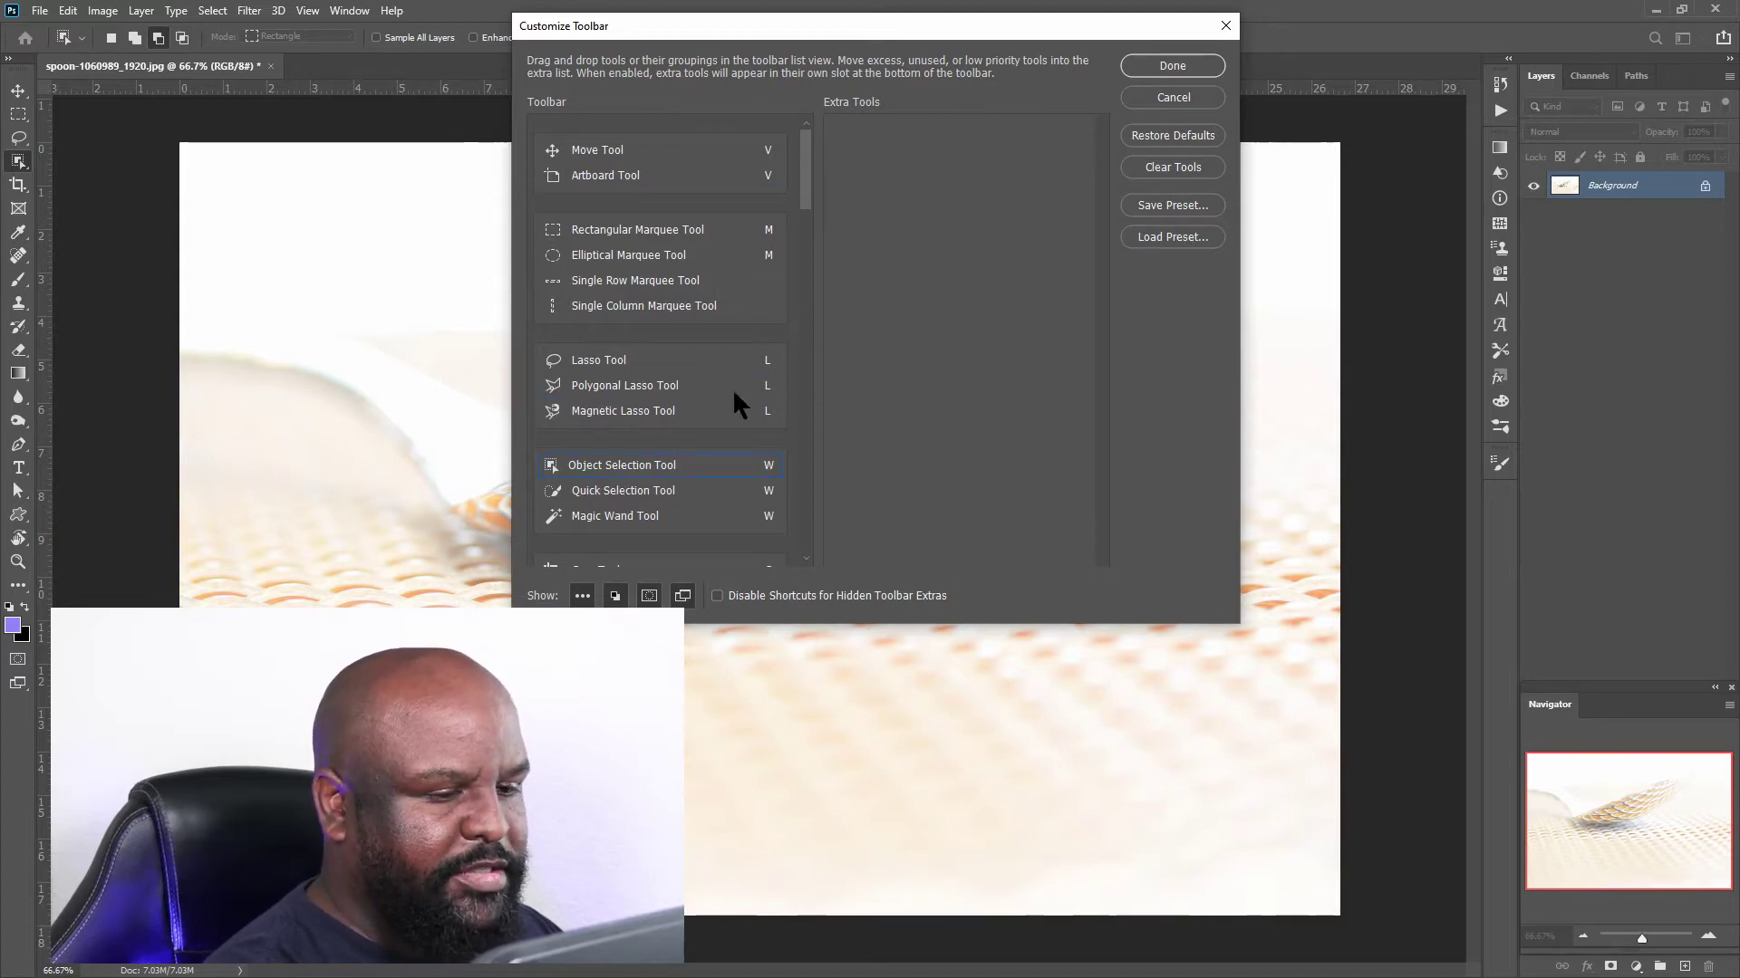
pyautogui.click(1173, 98)
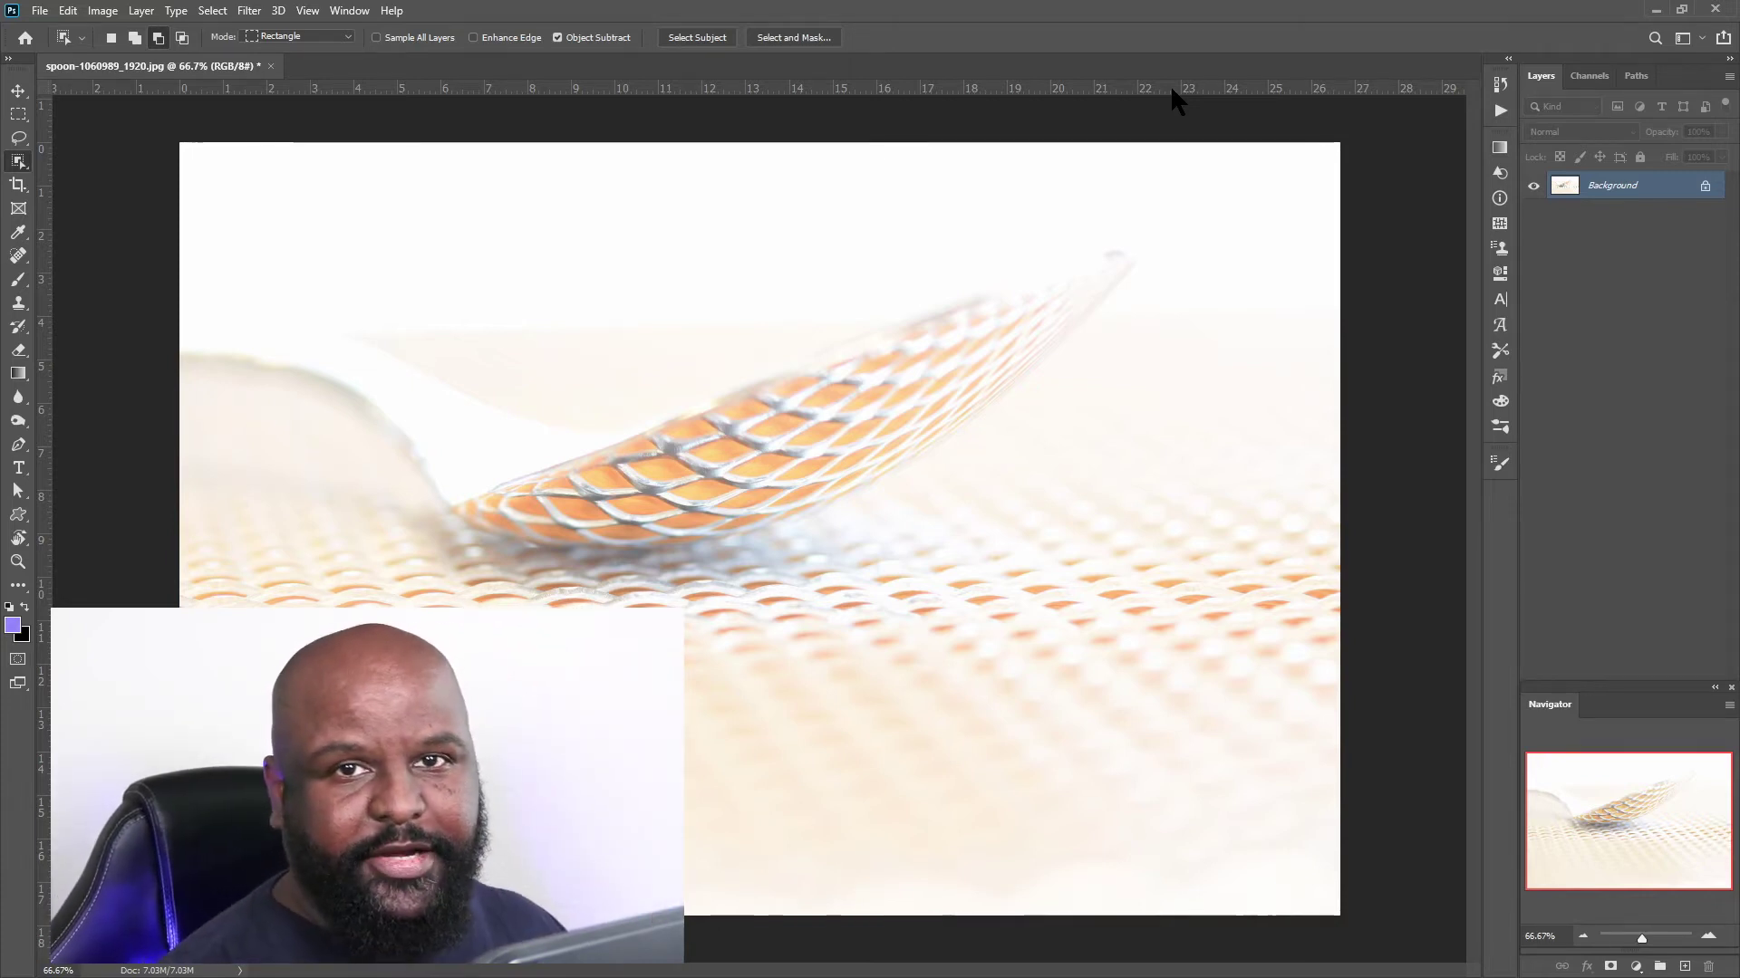
pyautogui.click(68, 10)
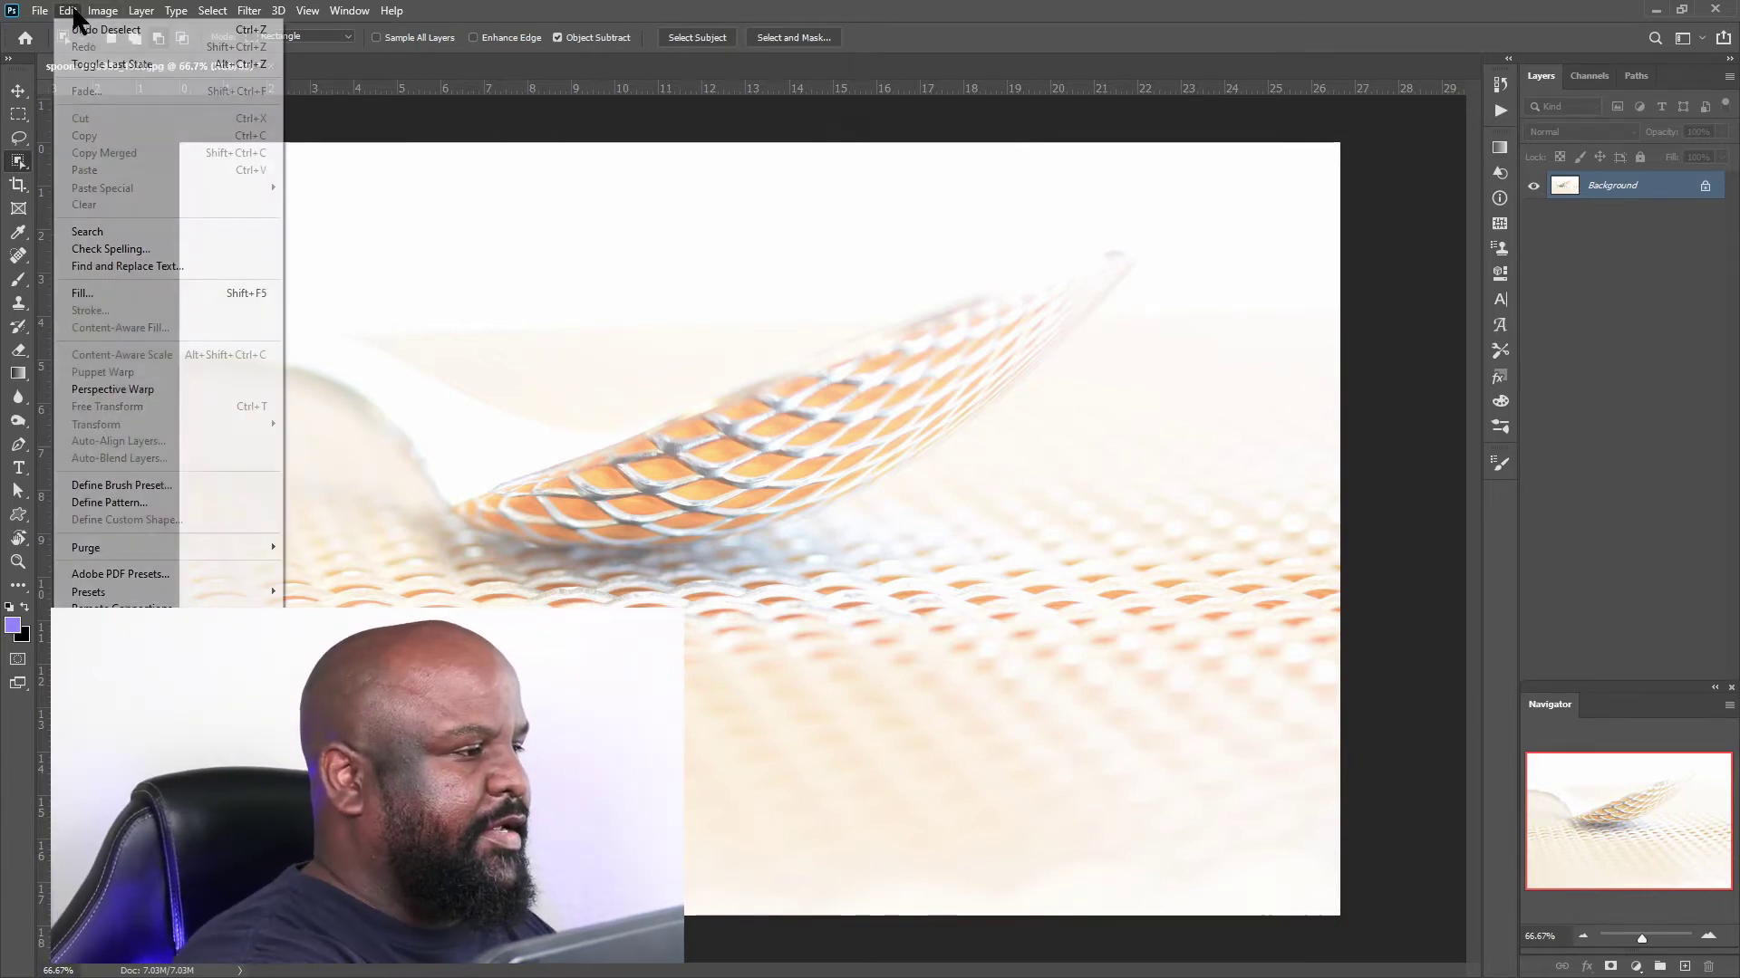
pyautogui.click(122, 732)
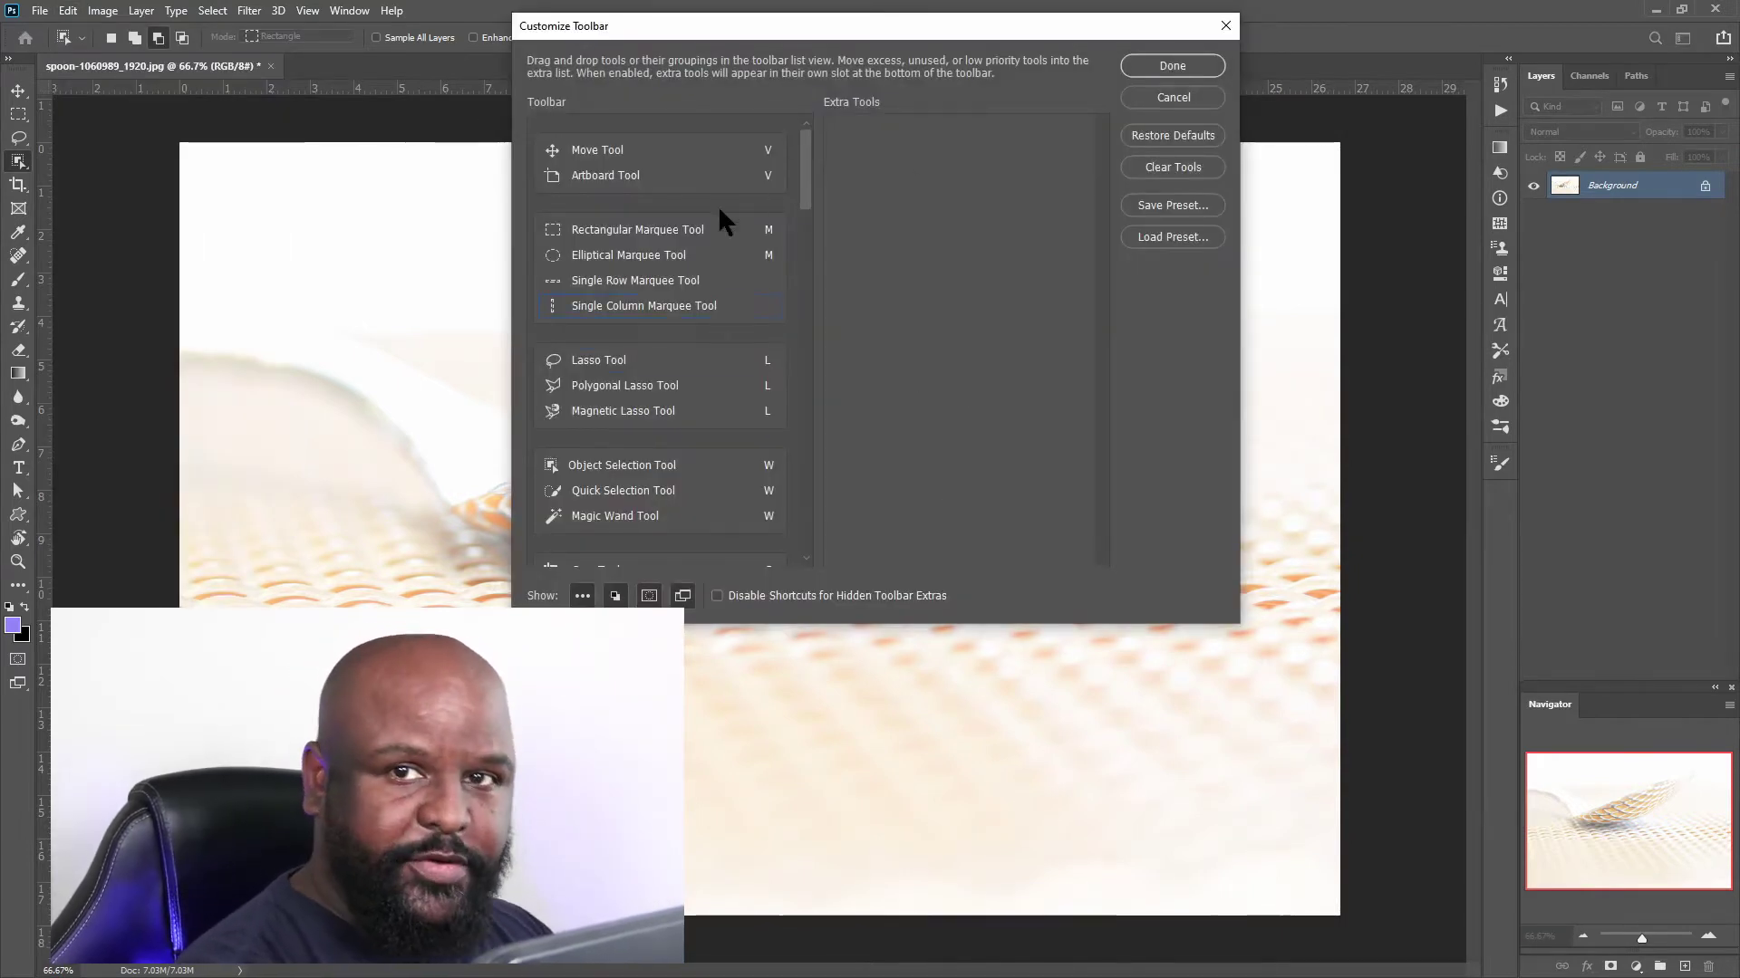
pyautogui.click(1169, 98)
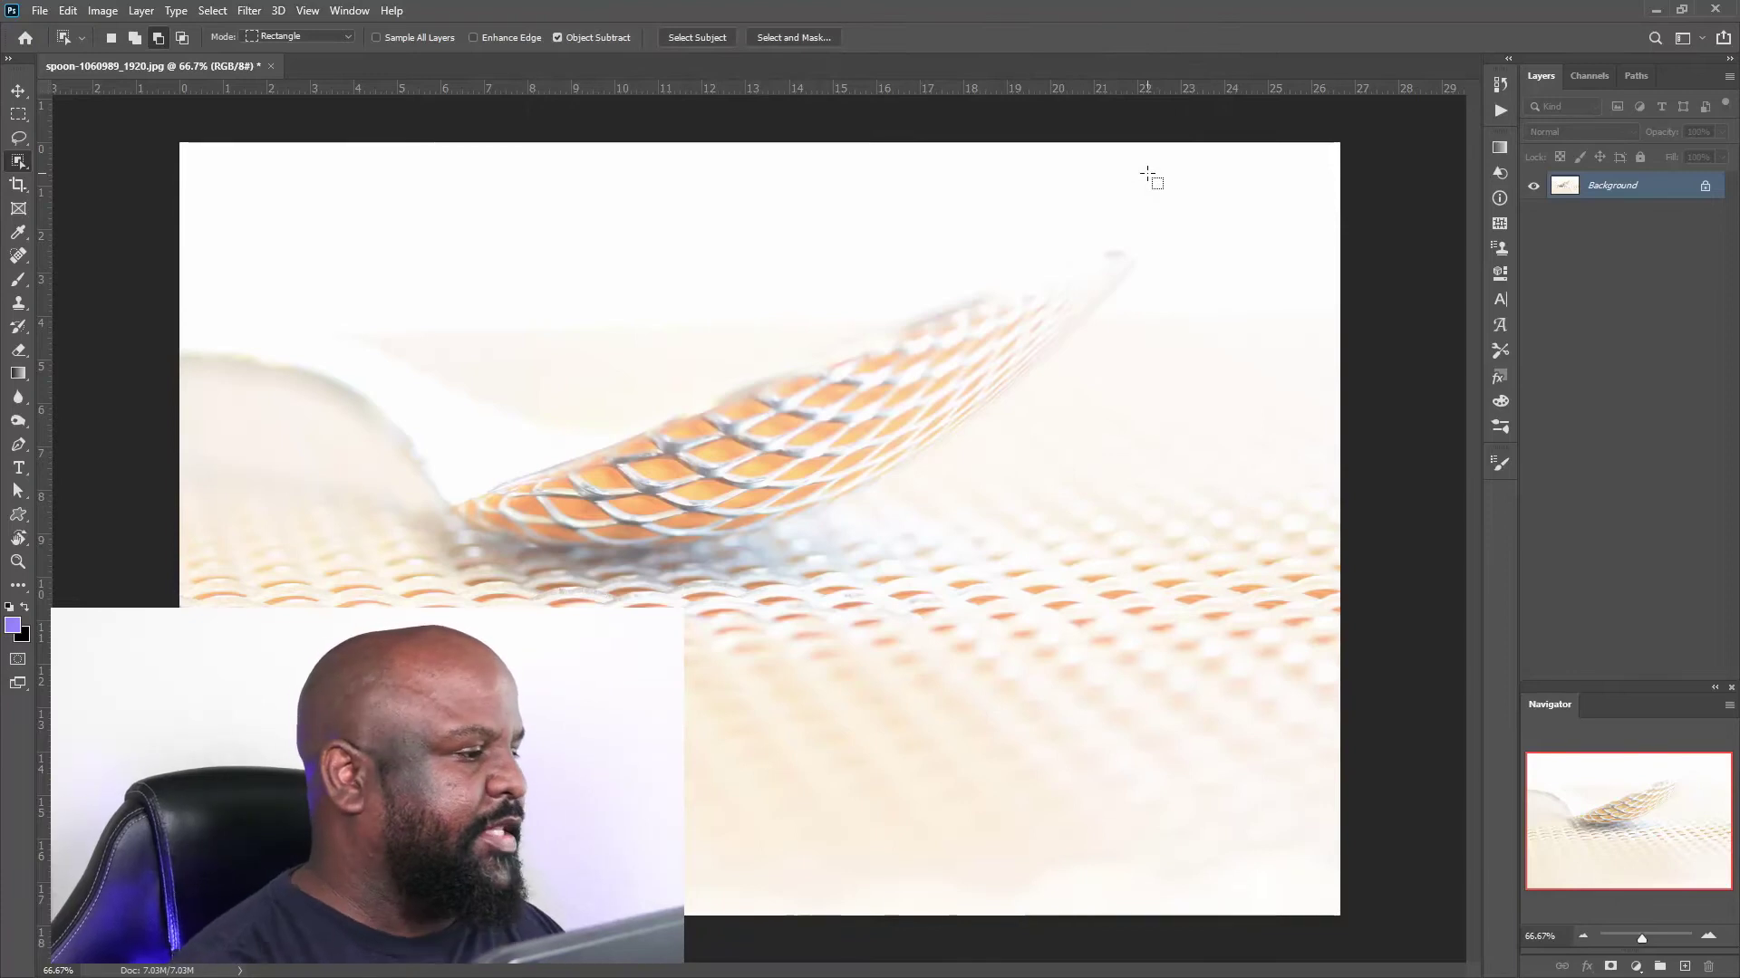
# Enclose the whole spoon in a rectangle with the Object Selection tool to select it.
pyautogui.rightClick(18, 162)
pyautogui.click(113, 163)
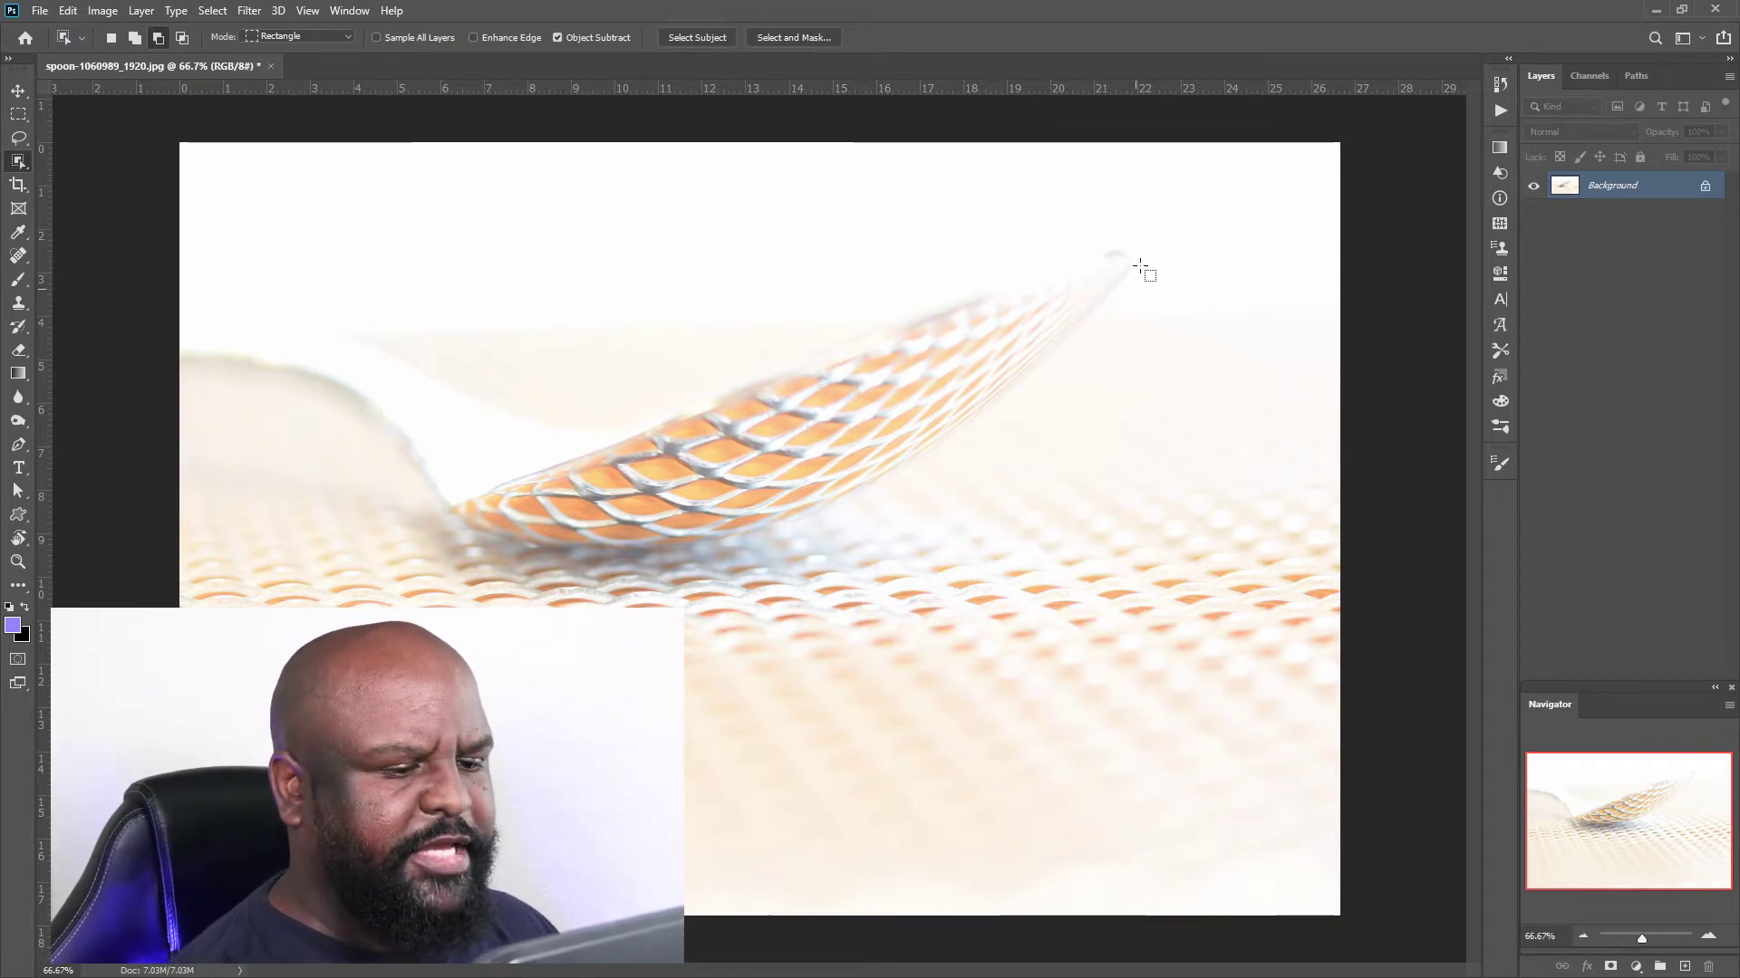
pyautogui.moveTo(1145, 210); pyautogui.dragTo(161, 563)
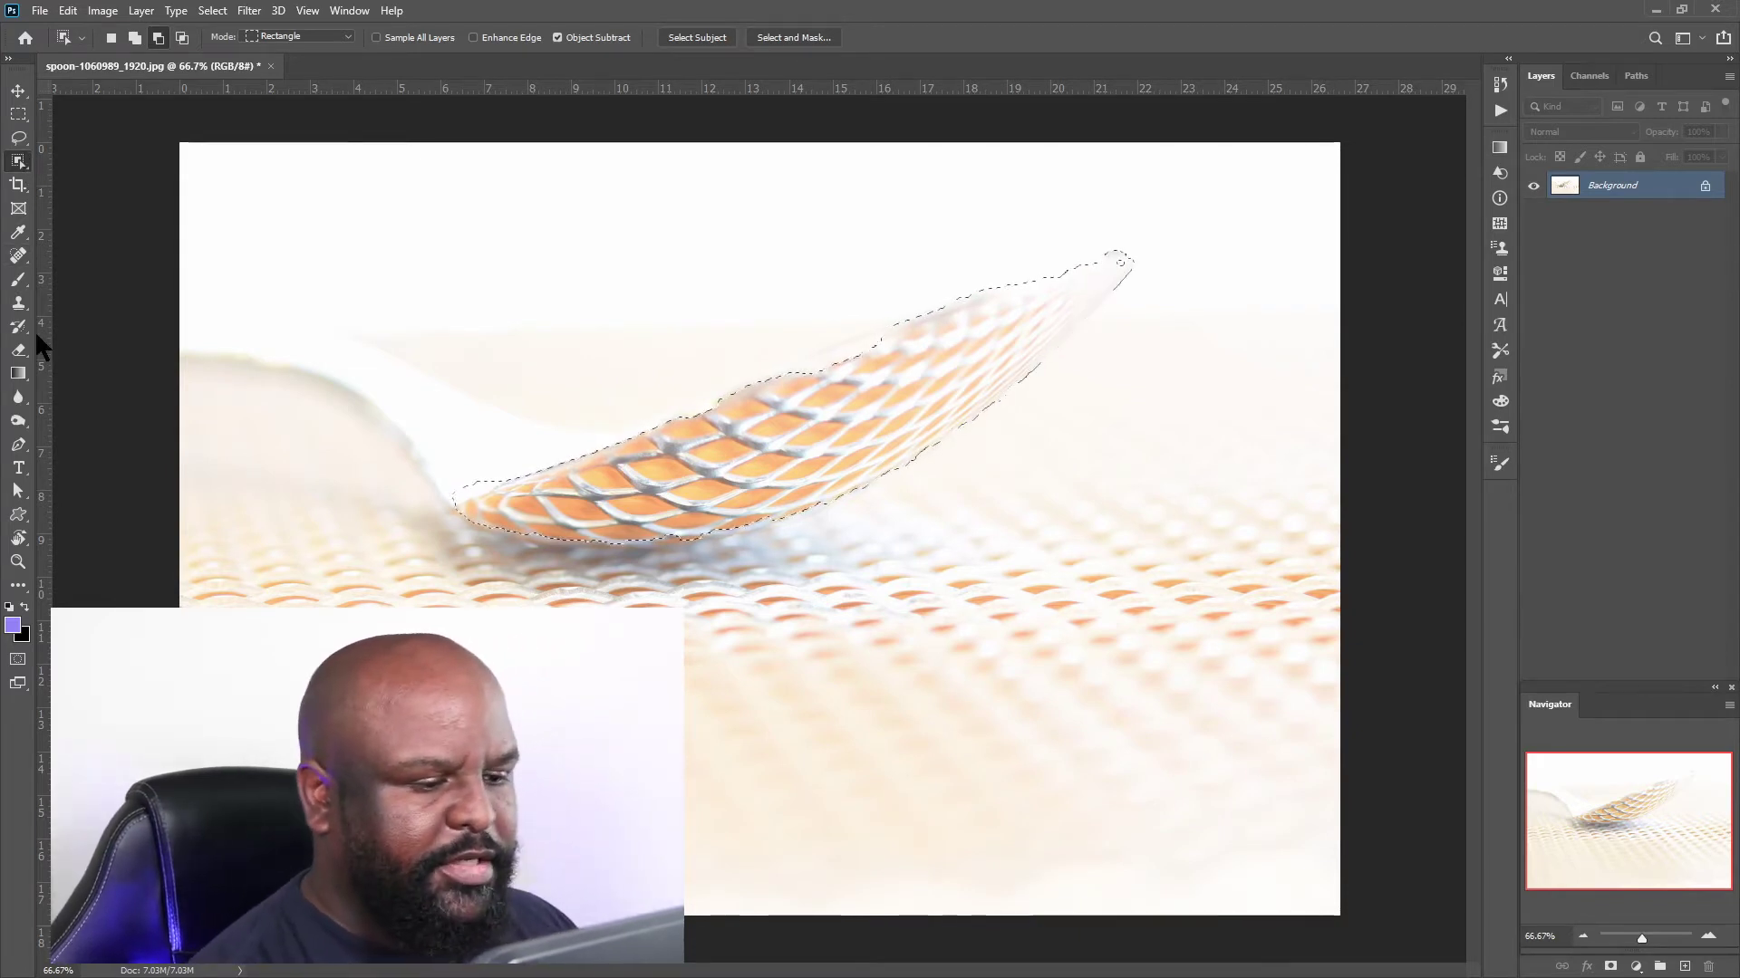
# Add the bowl's upper rim and the spoon's handle to the selection with the Lasso tool.
pyautogui.click(19, 132)
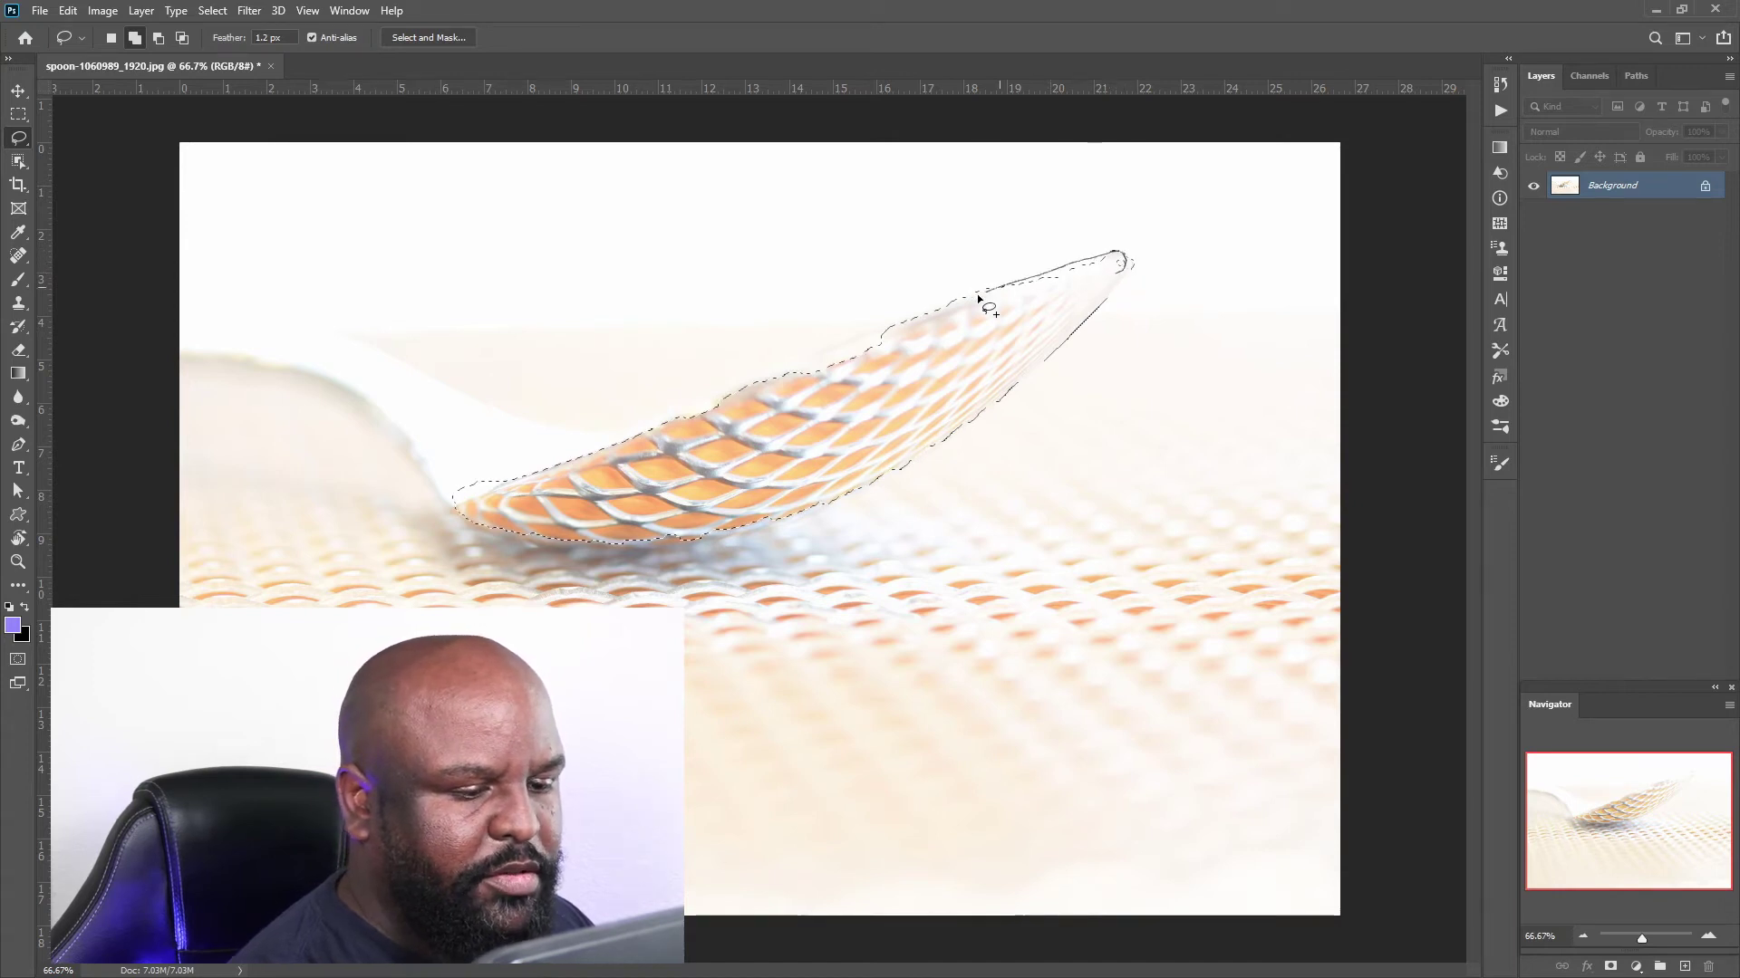
pyautogui.moveTo(979, 298); pyautogui.dragTo(721, 393)
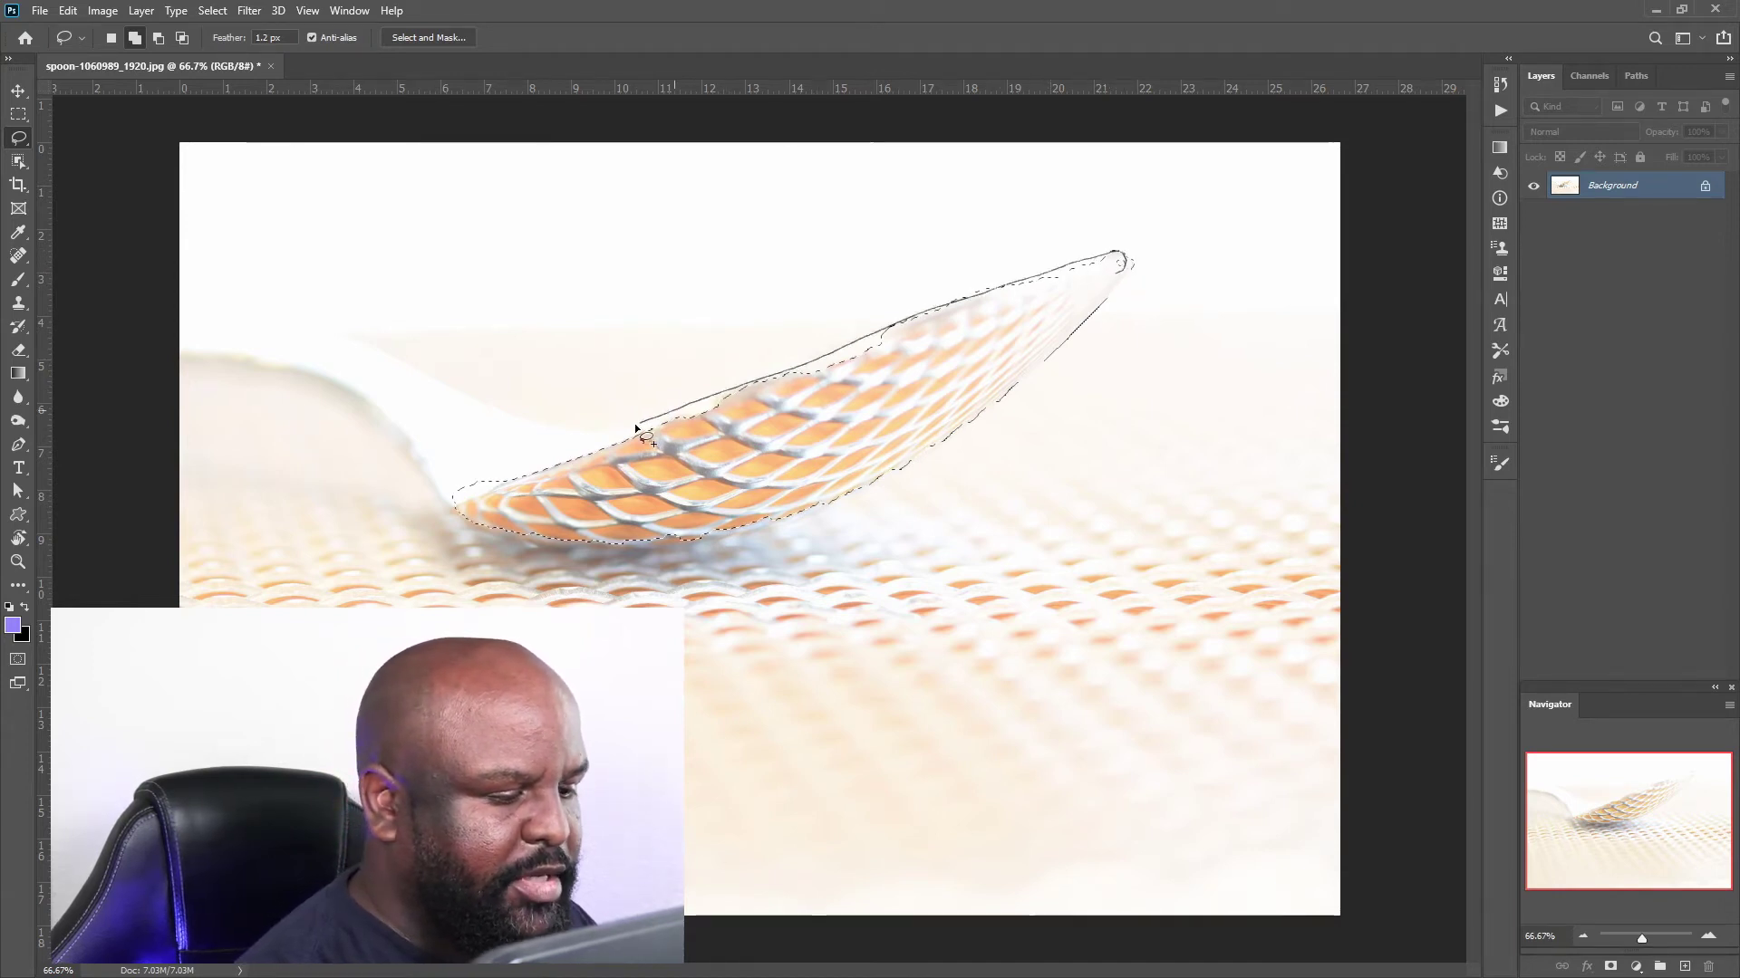
pyautogui.moveTo(583, 431); pyautogui.dragTo(365, 339)
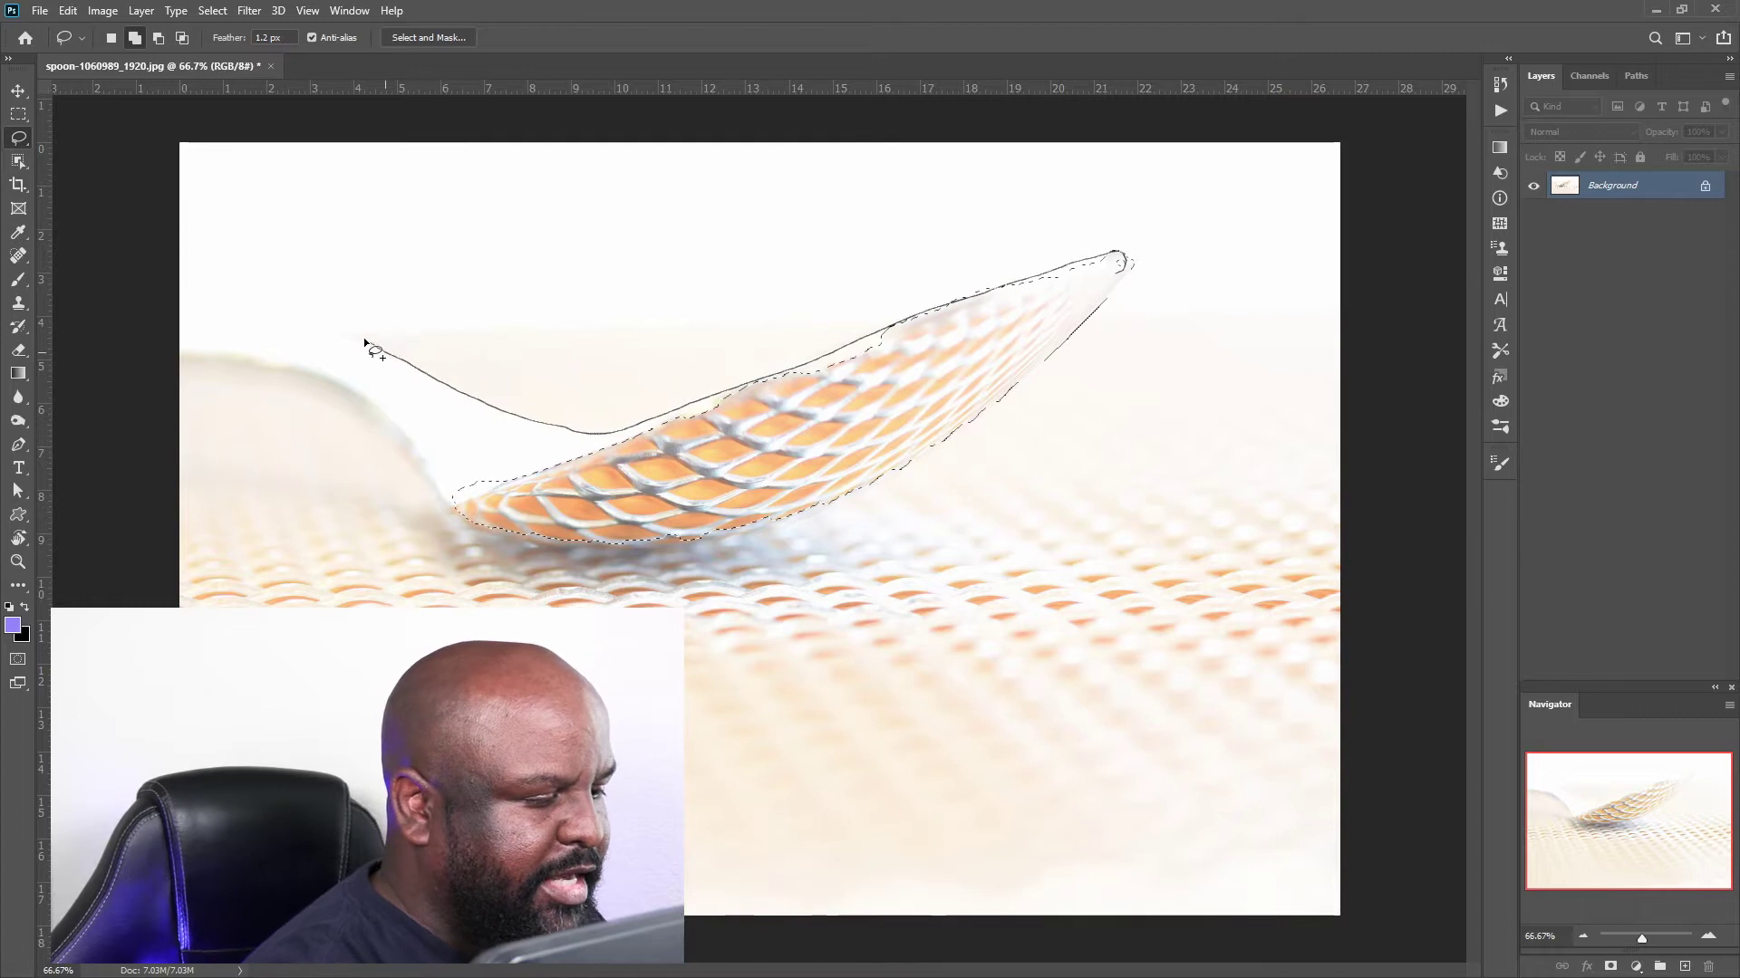
pyautogui.moveTo(237, 311)
pyautogui.mouseDown()
pyautogui.moveTo(172, 356)
pyautogui.moveTo(346, 396)
pyautogui.moveTo(462, 492)
pyautogui.mouseUp()
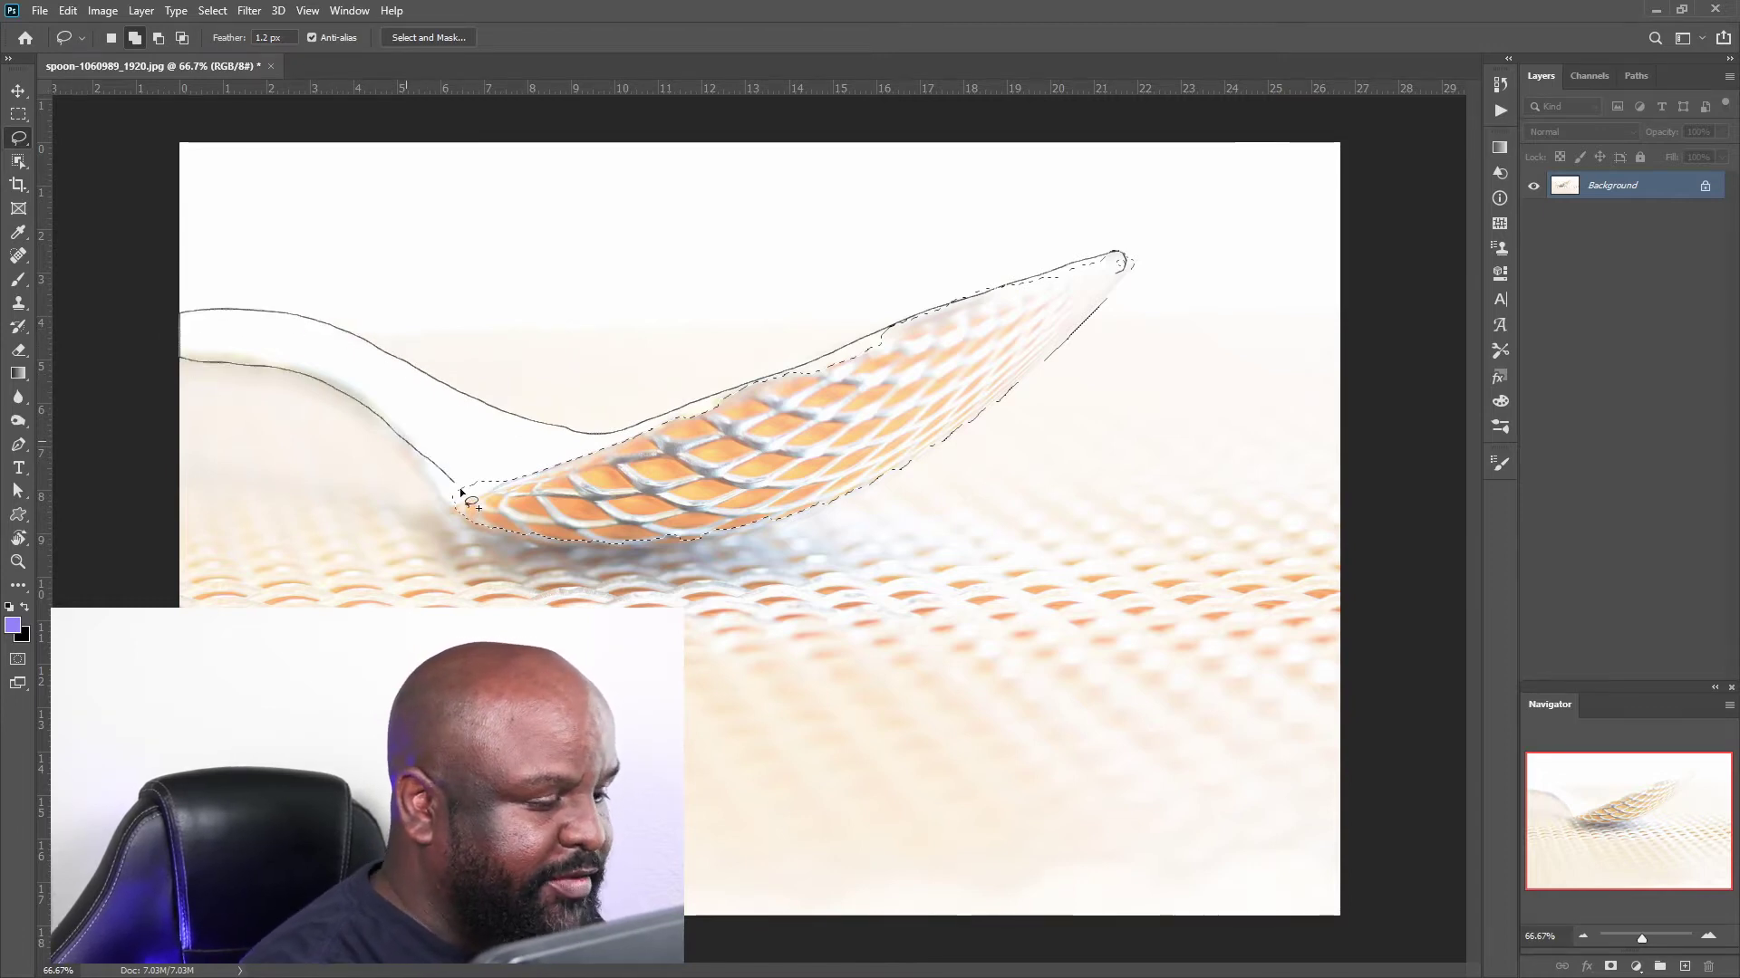
pyautogui.moveTo(612, 544); pyautogui.dragTo(616, 540)
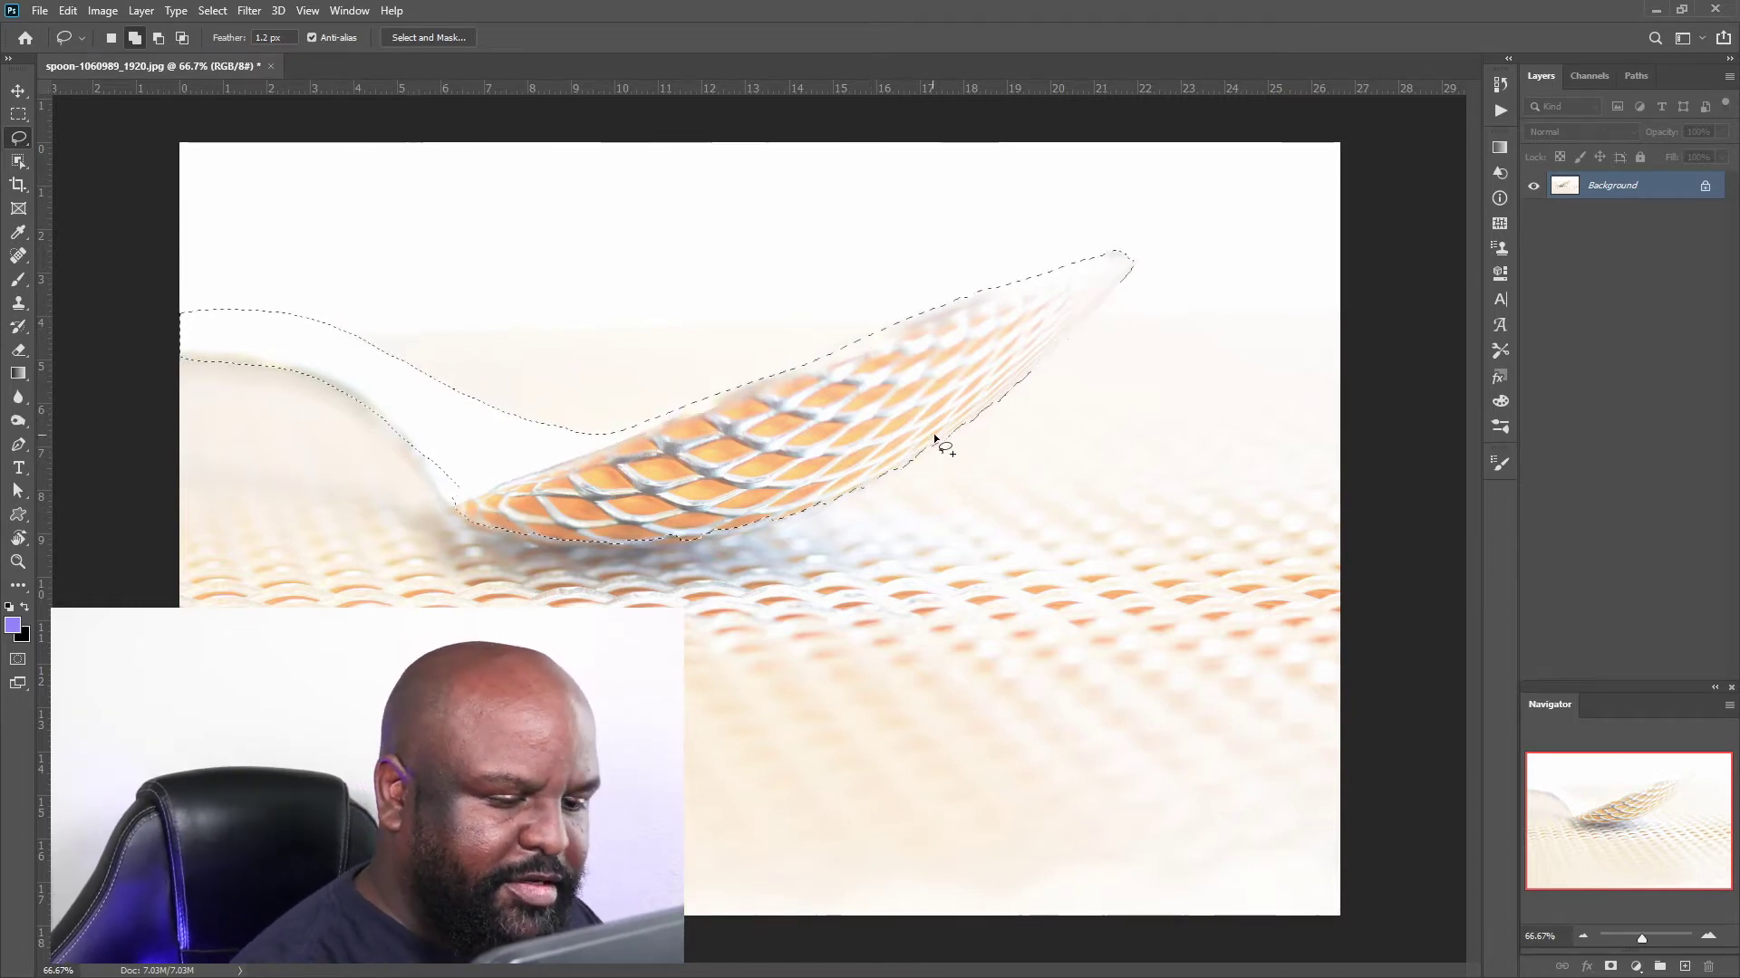
# Extend the lasso selection along the bowl's lower edge and the handle joint, and clear the selection at the end.
pyautogui.moveTo(1019, 384); pyautogui.dragTo(966, 418)
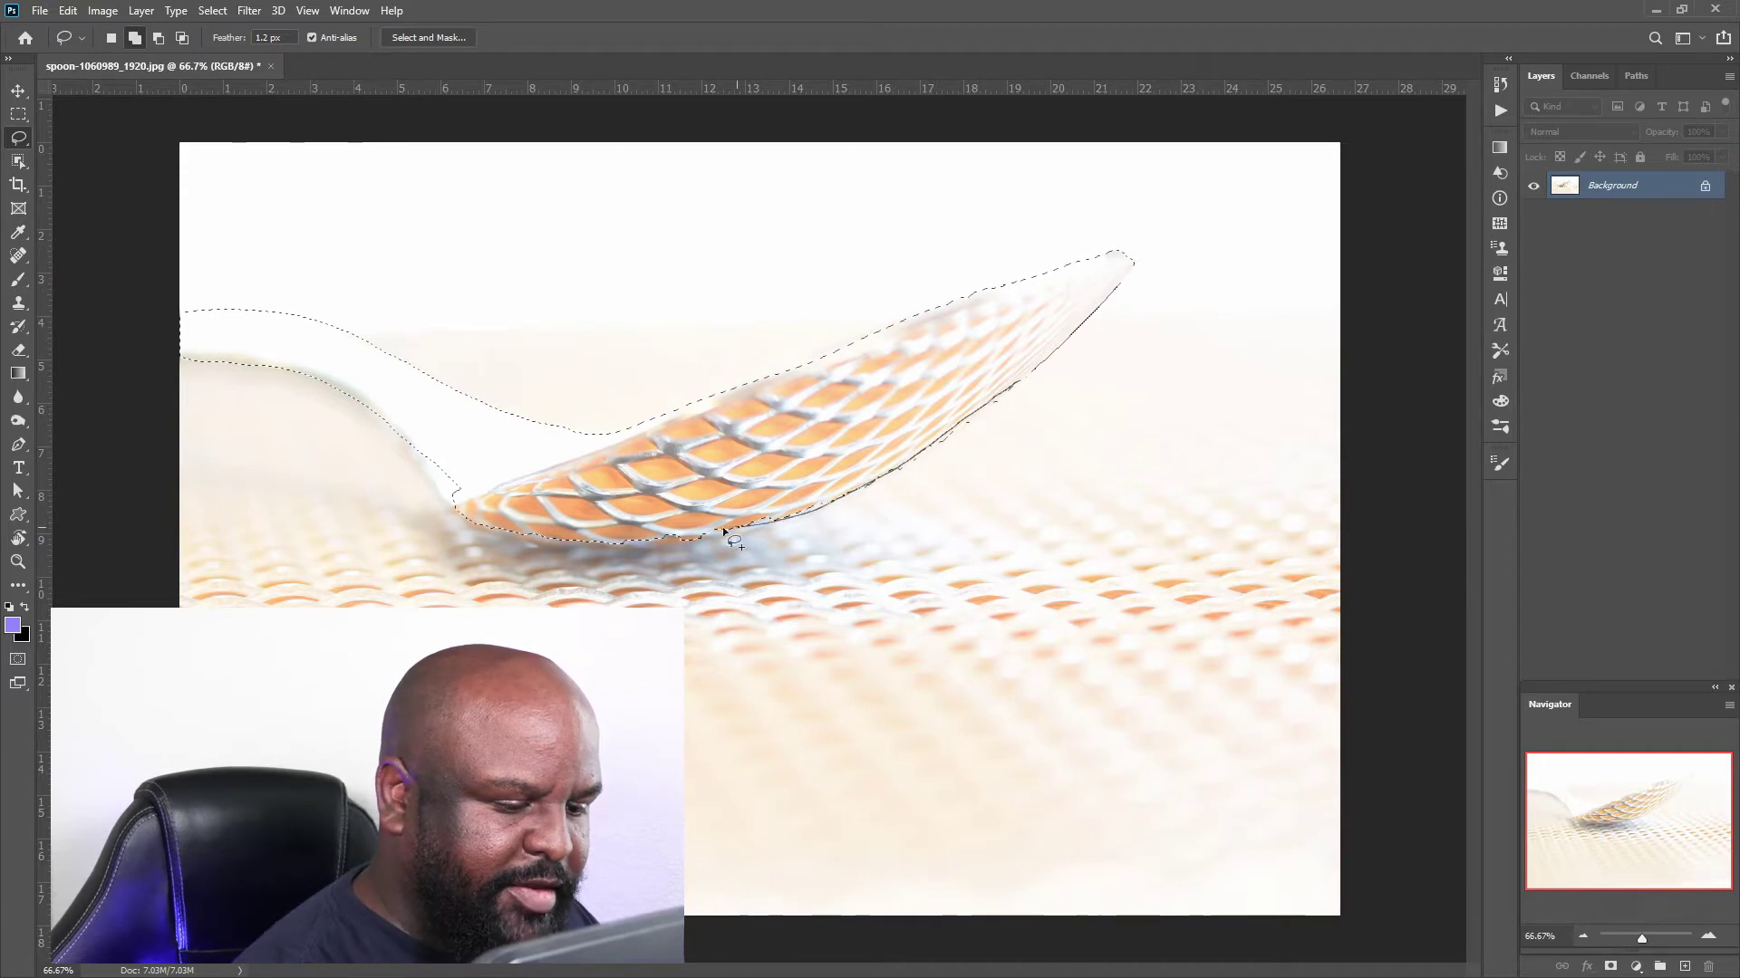
pyautogui.moveTo(585, 502); pyautogui.dragTo(587, 505)
pyautogui.moveTo(761, 504); pyautogui.dragTo(658, 544)
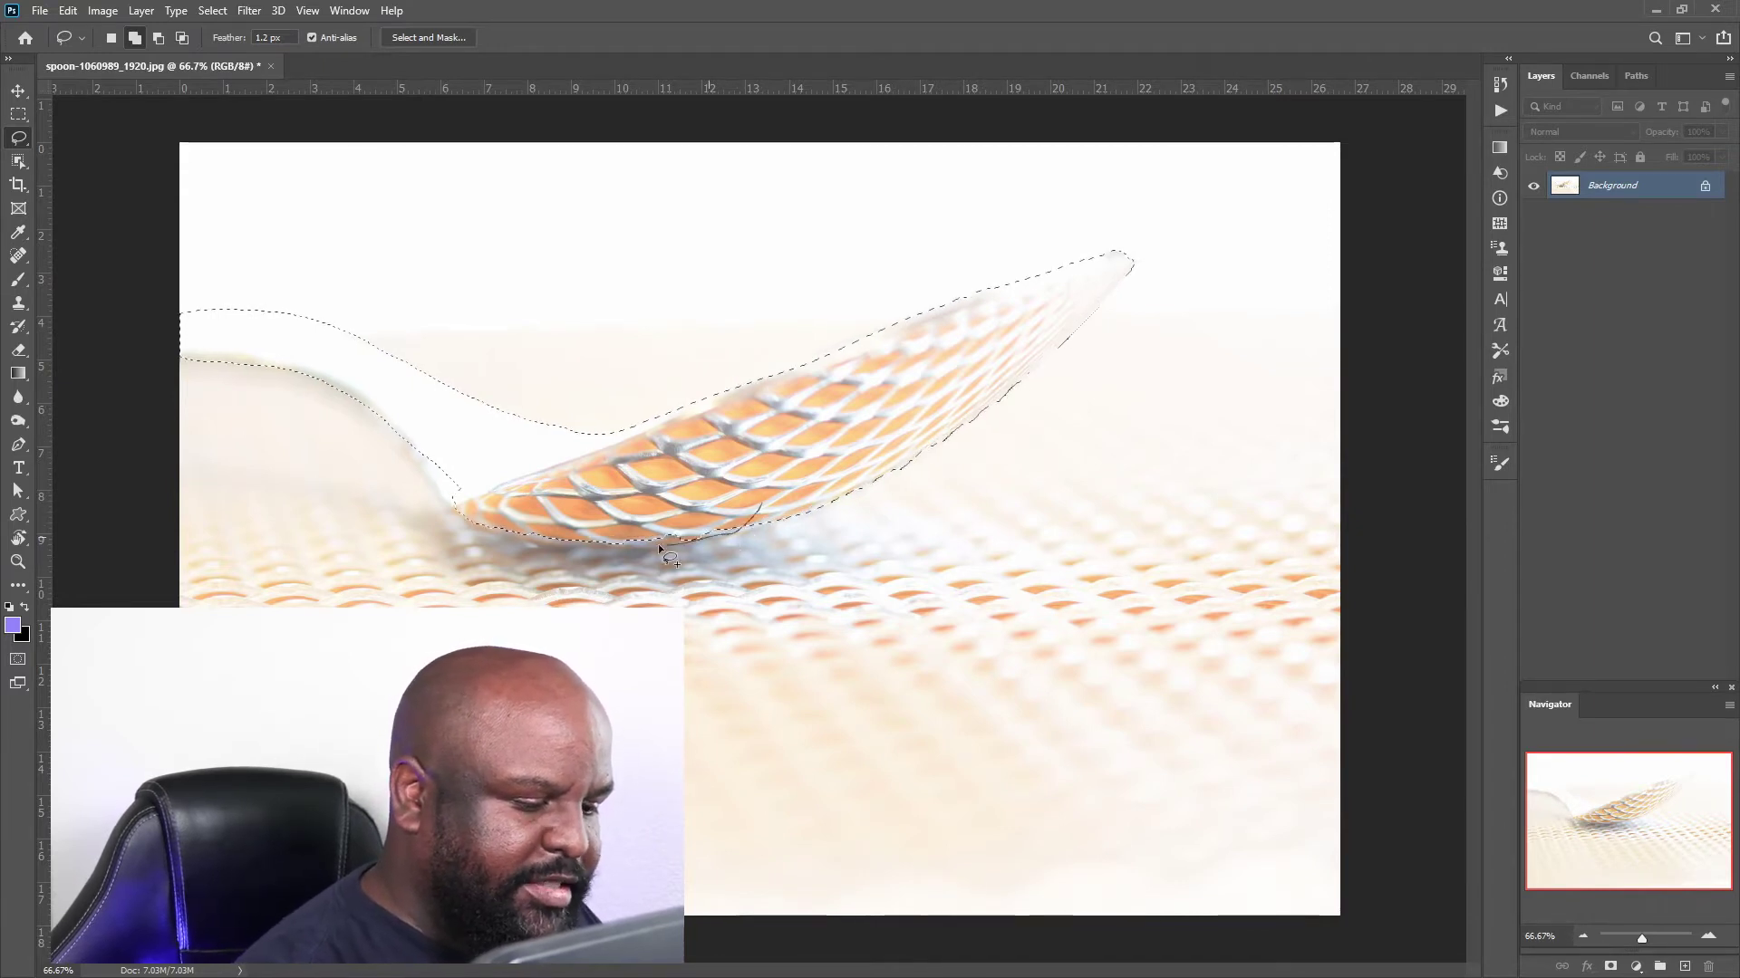
pyautogui.moveTo(487, 513); pyautogui.dragTo(480, 518)
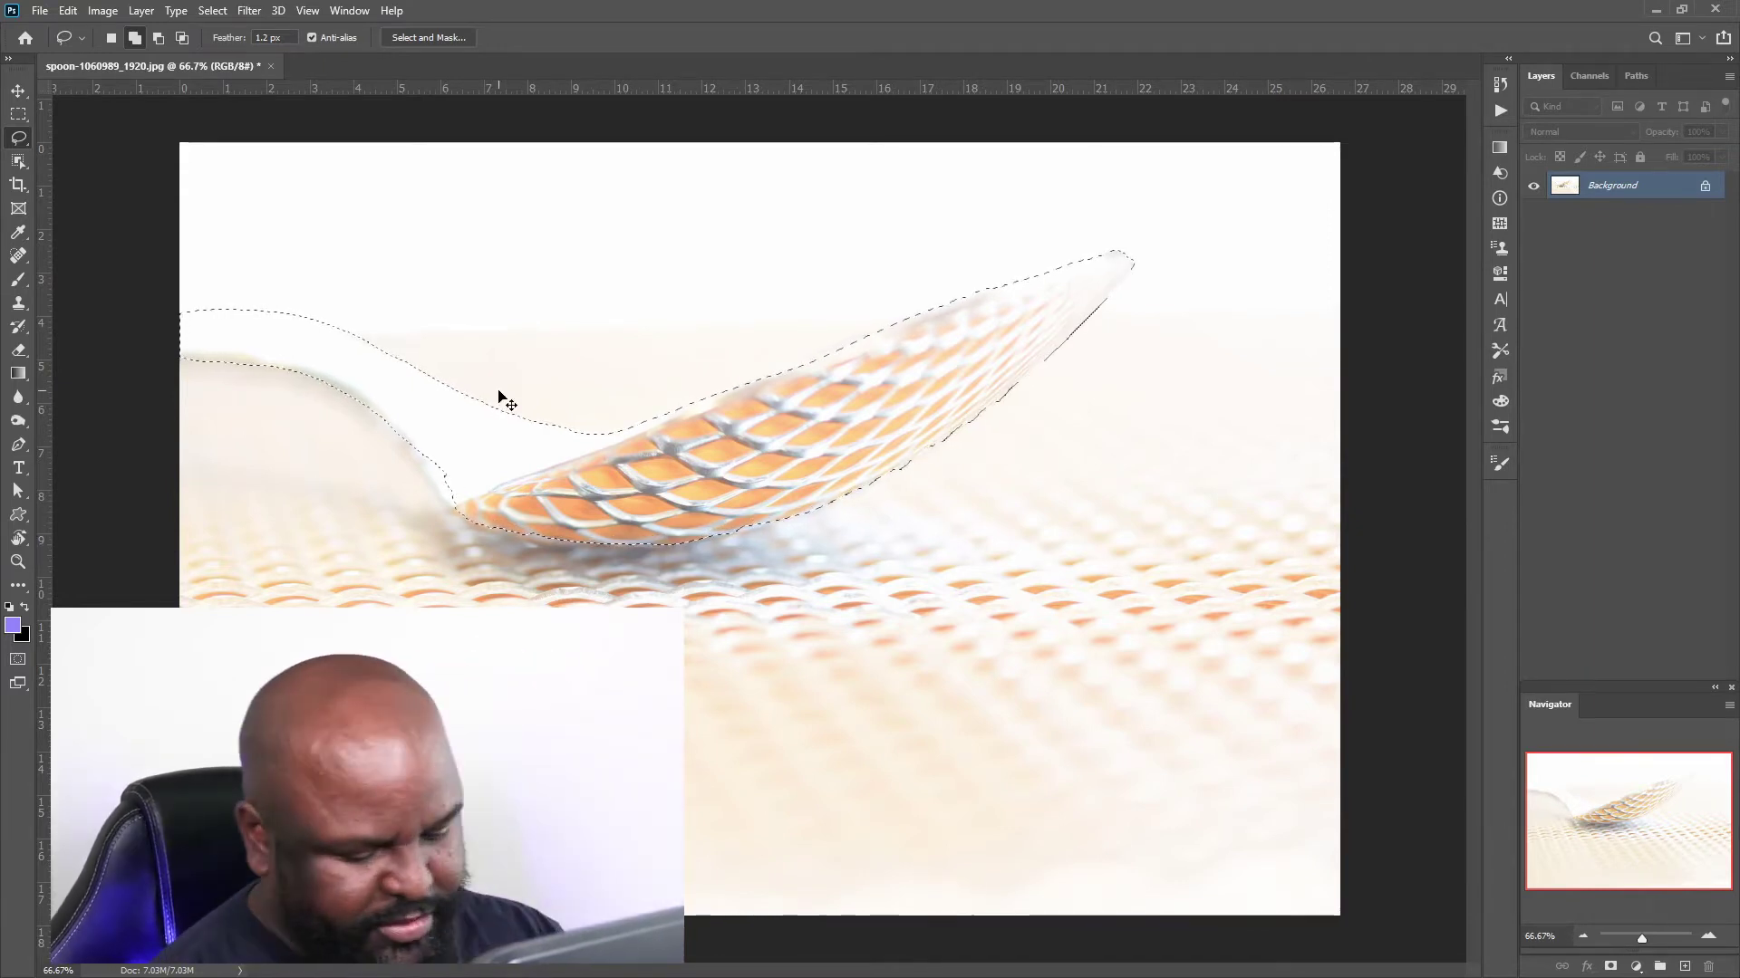
pyautogui.click(499, 395)
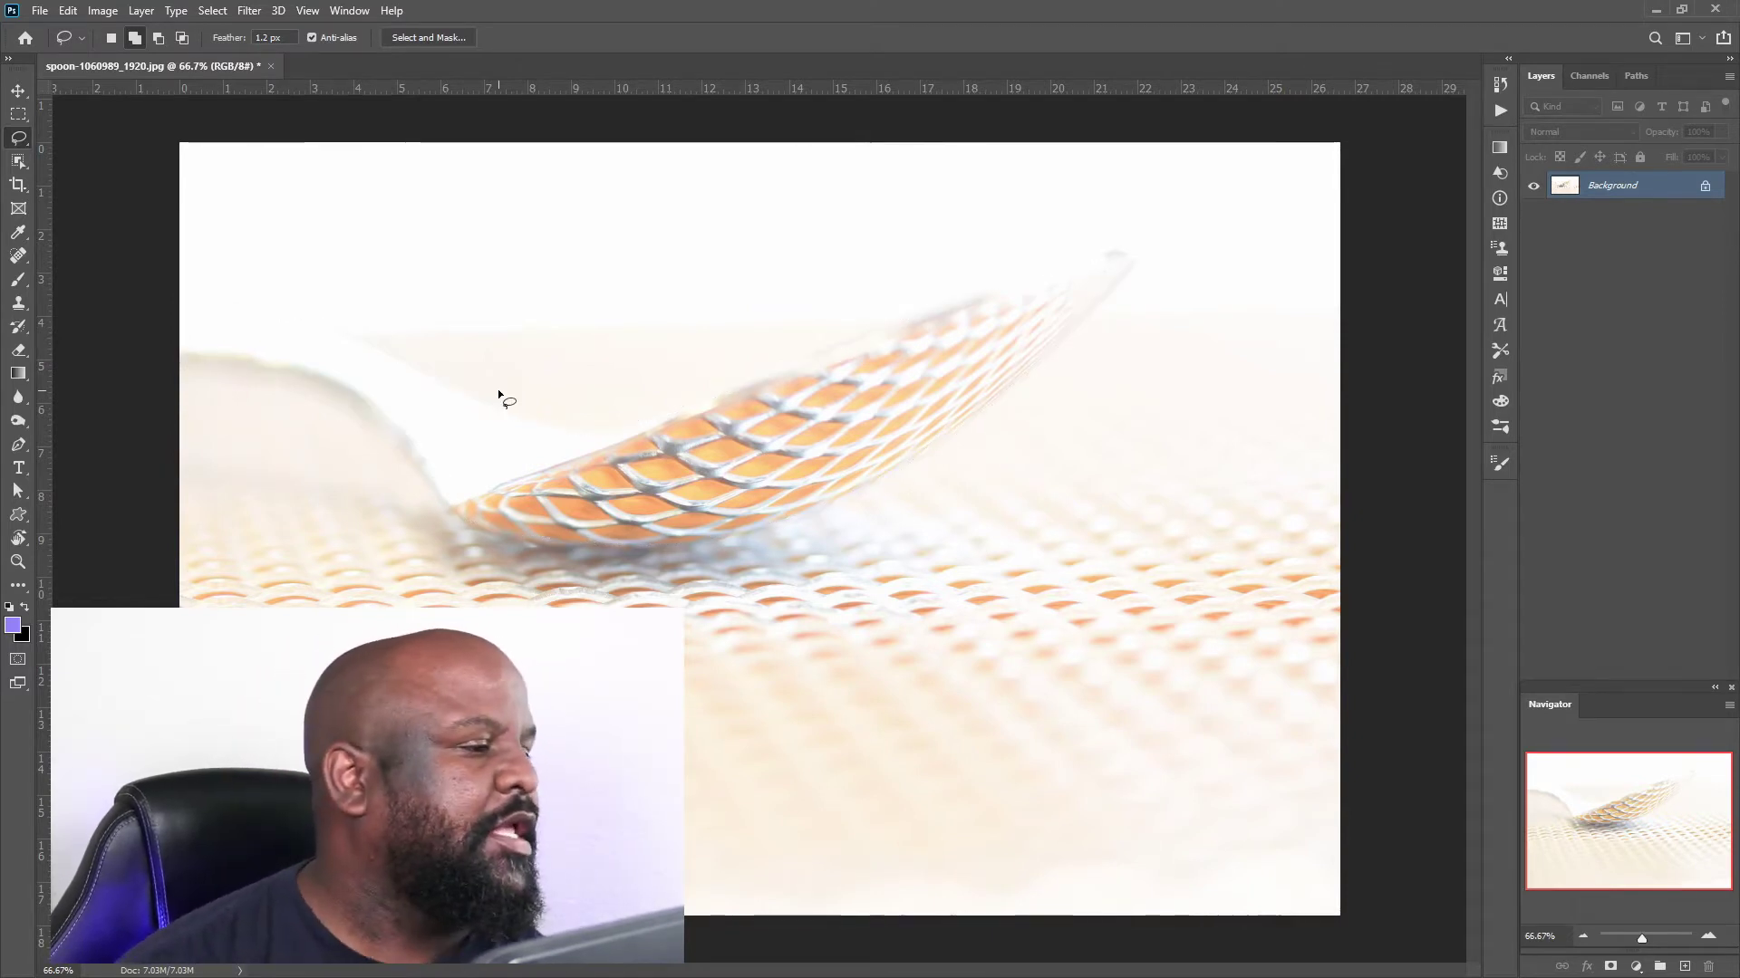
# Select the spoon automatically with Select Subject from the Object Selection tool.
pyautogui.click(18, 161)
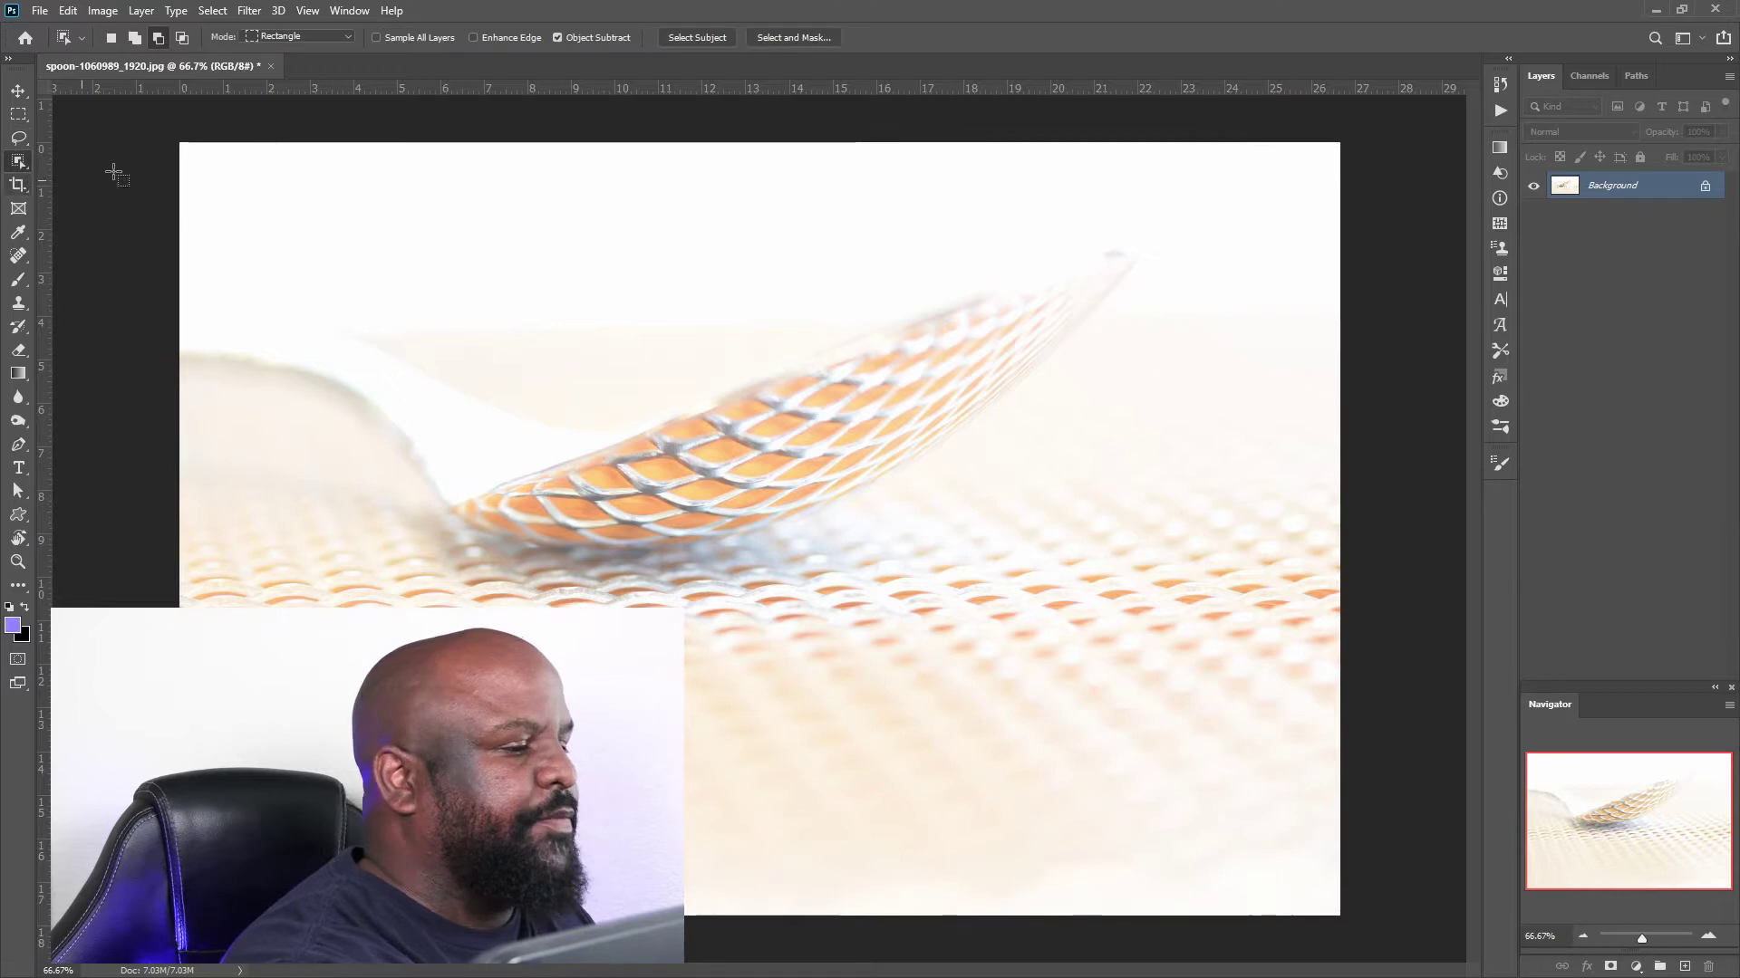
pyautogui.click(697, 37)
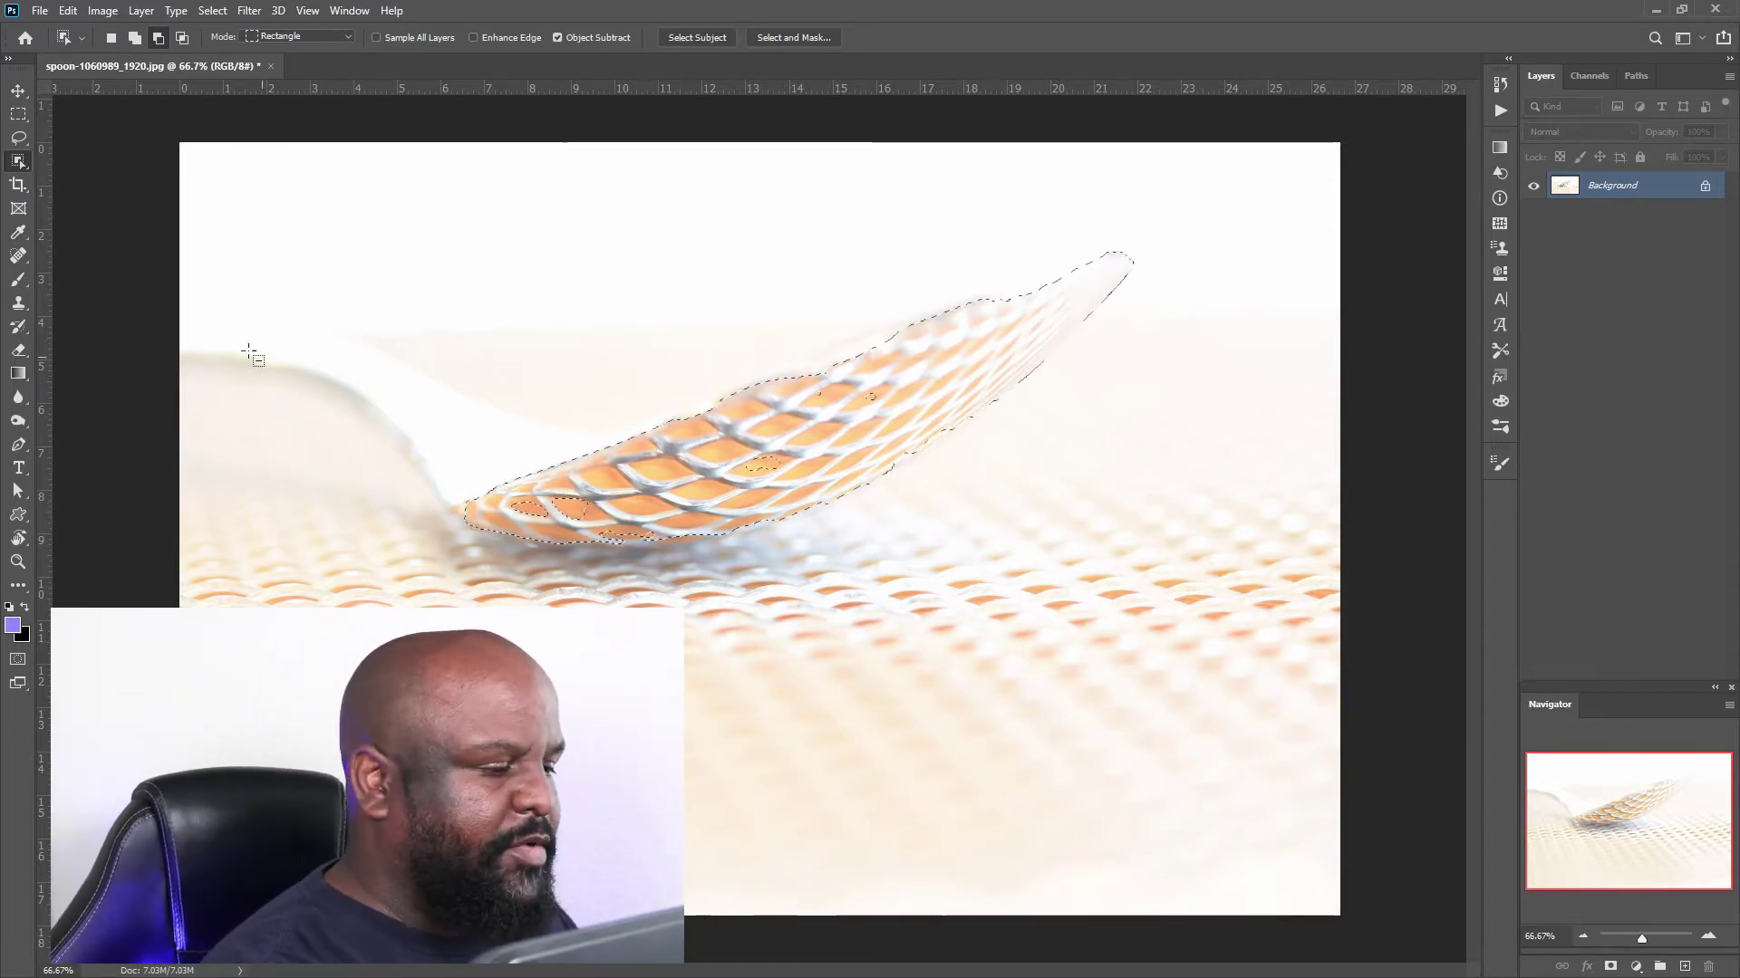
# Add the bowl's upper rim and missed mesh gaps to the selection with the Lasso tool, and clear the selection.
pyautogui.click(19, 136)
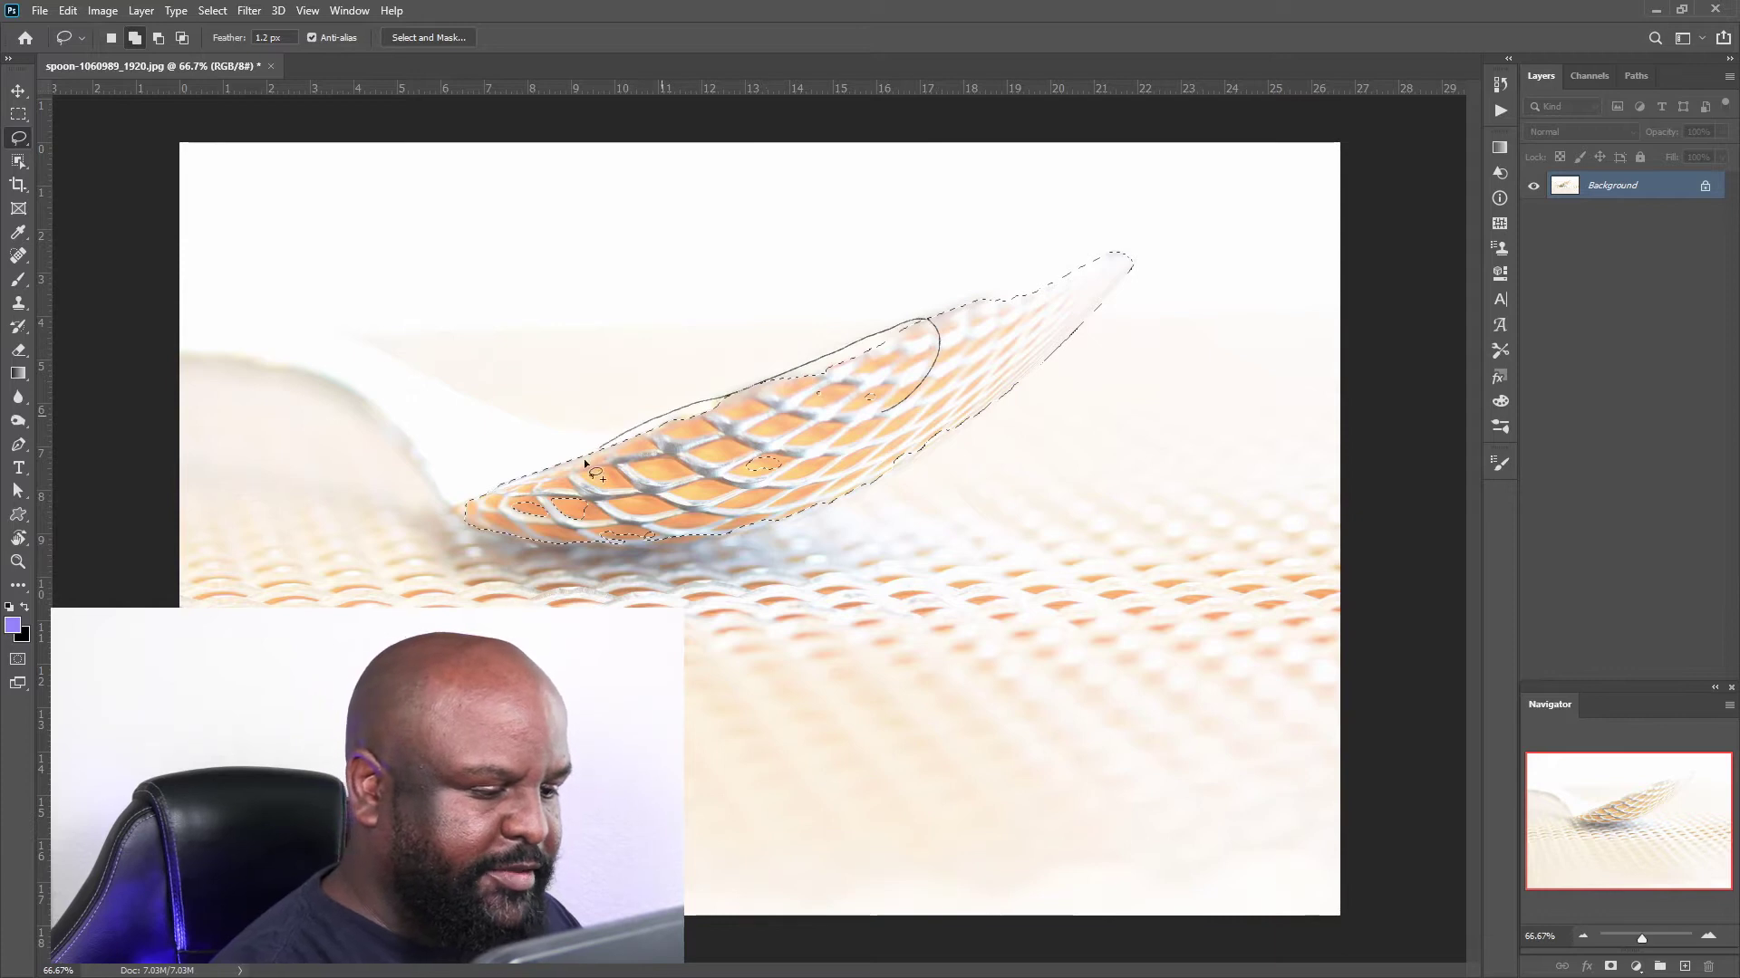
pyautogui.moveTo(891, 393); pyautogui.dragTo(916, 351)
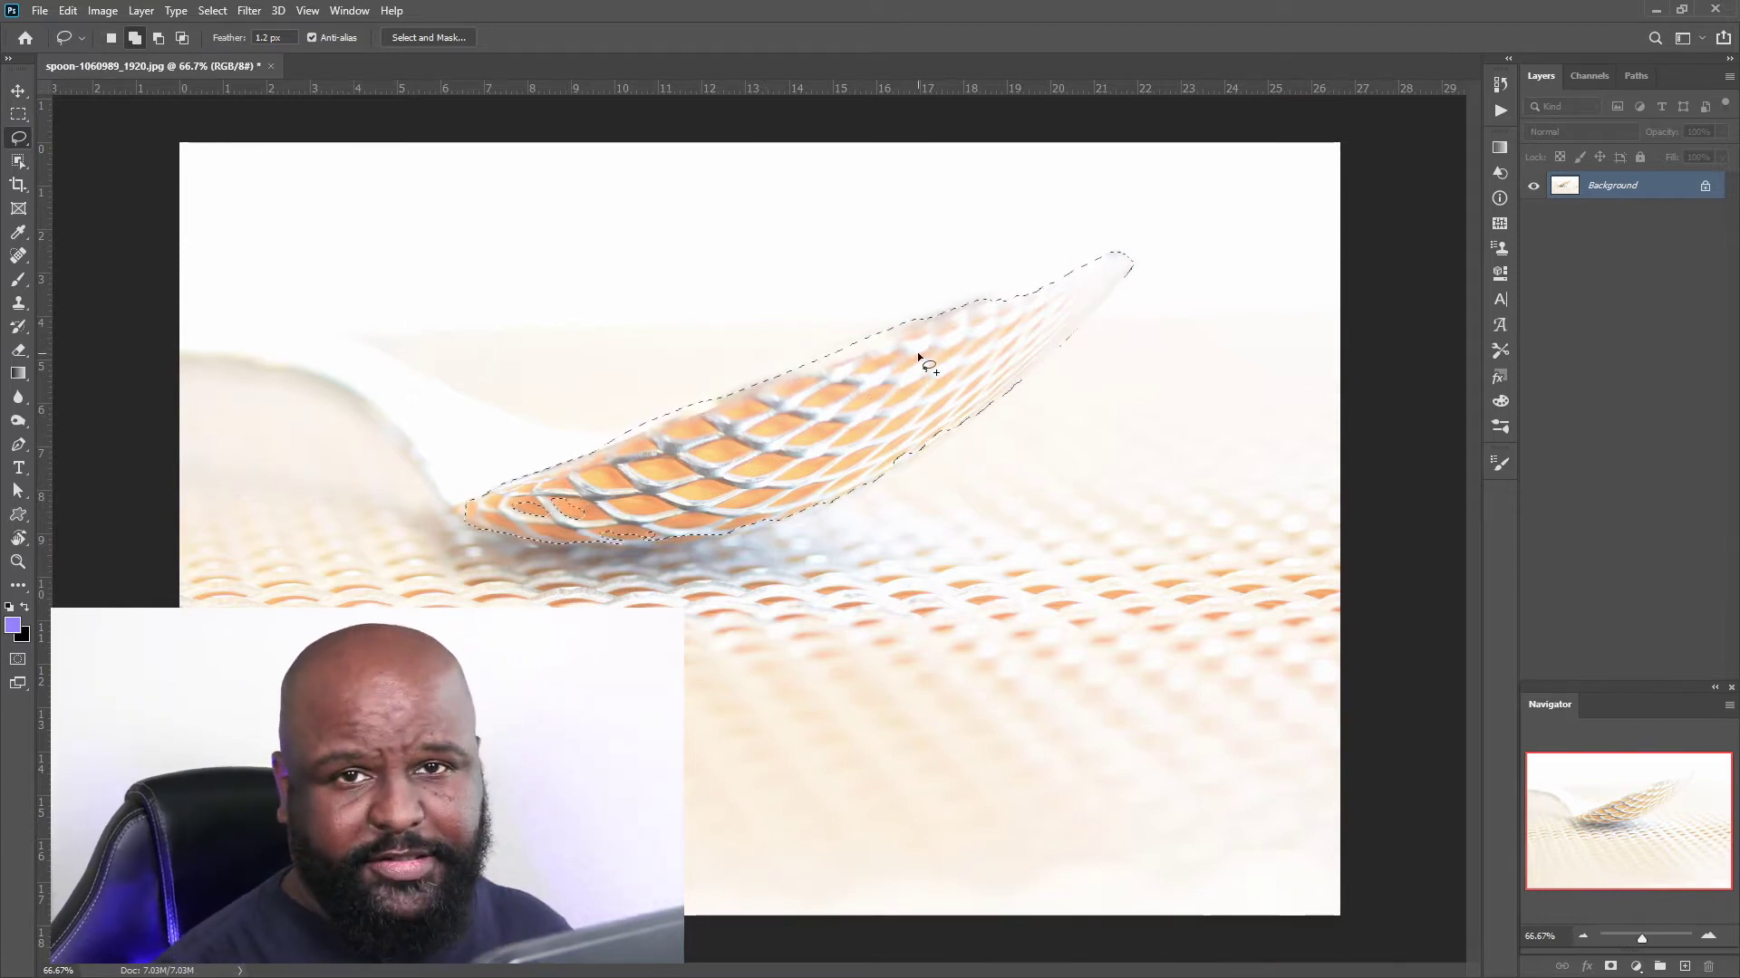
pyautogui.hotkey('ctrl', 'd')
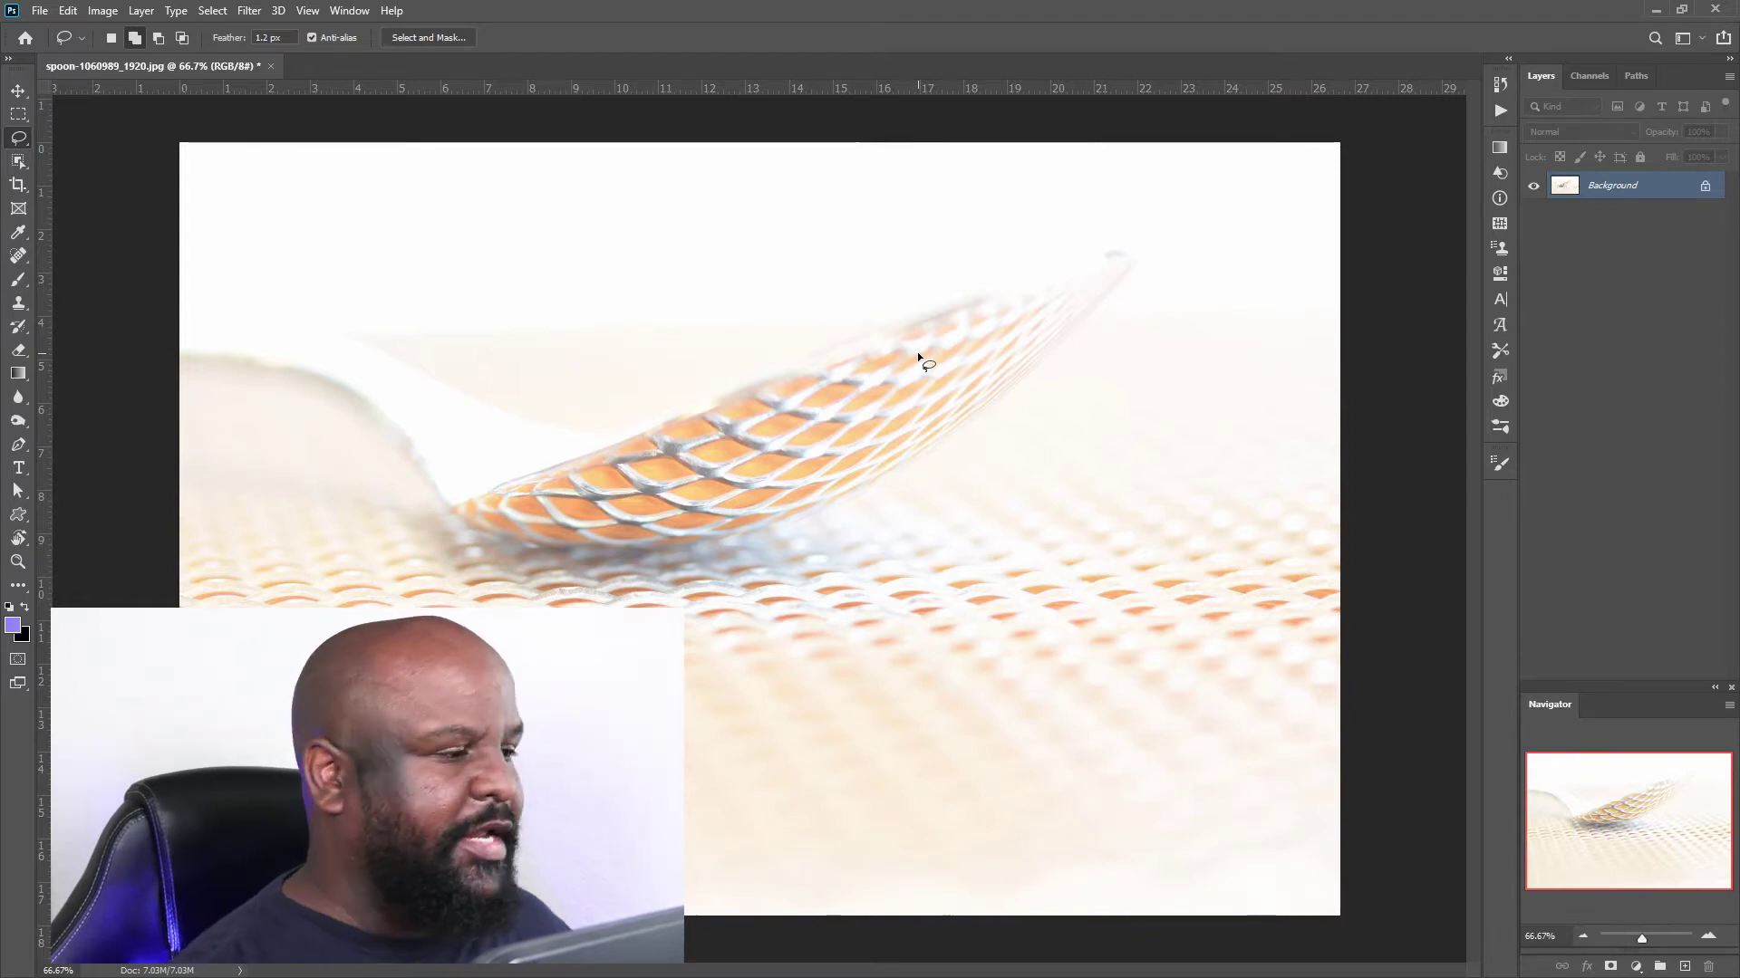
# Open Select and Mask with the Object Selection tool active and set the Onion Skin transparency to 25%.
pyautogui.click(19, 161)
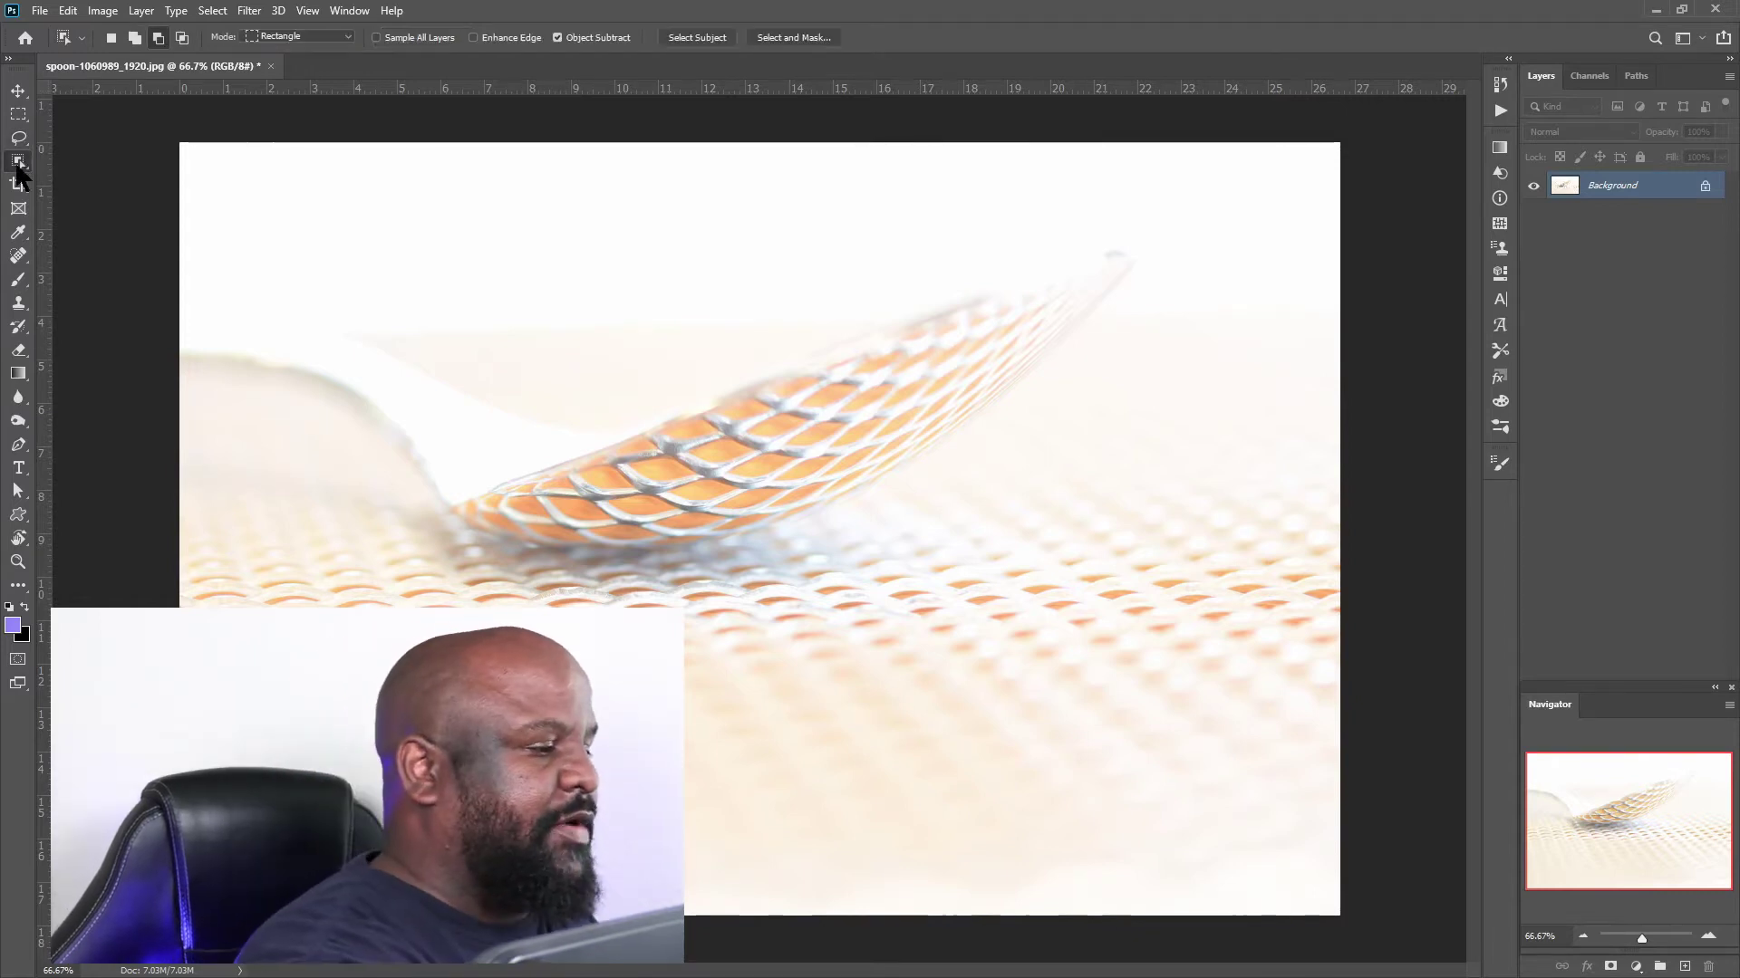
pyautogui.click(790, 37)
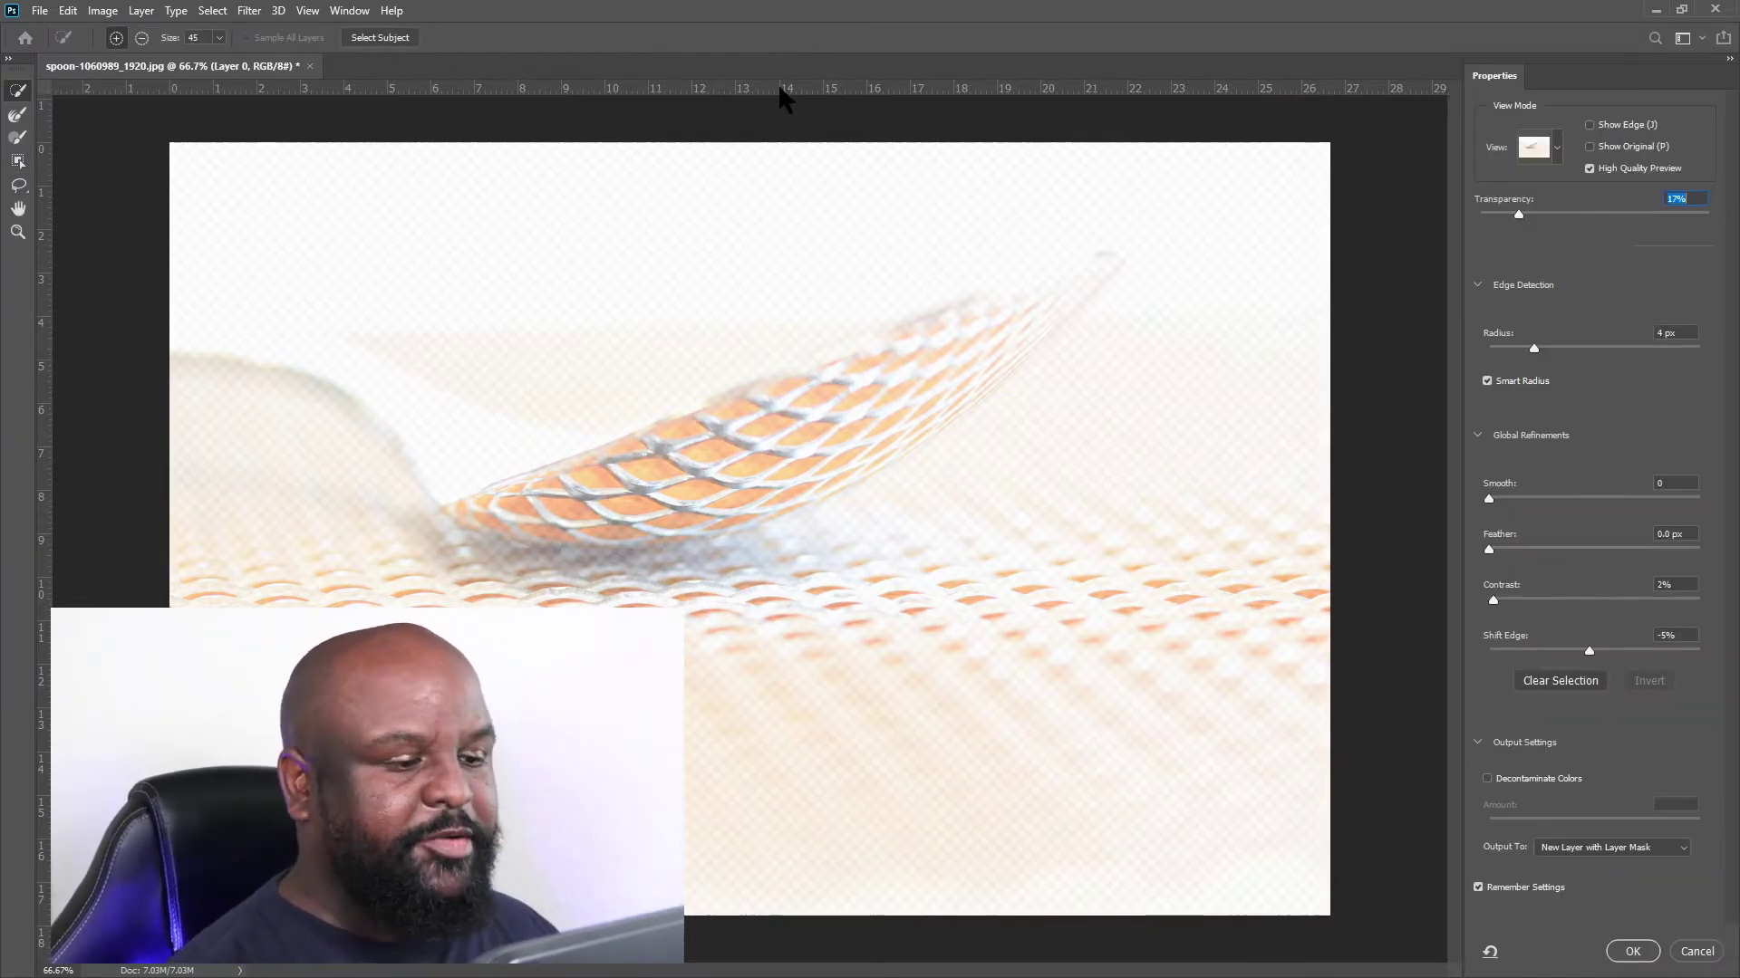
pyautogui.moveTo(1520, 214)
pyautogui.mouseDown()
pyautogui.moveTo(1650, 214)
pyautogui.moveTo(1515, 214)
pyautogui.mouseUp()
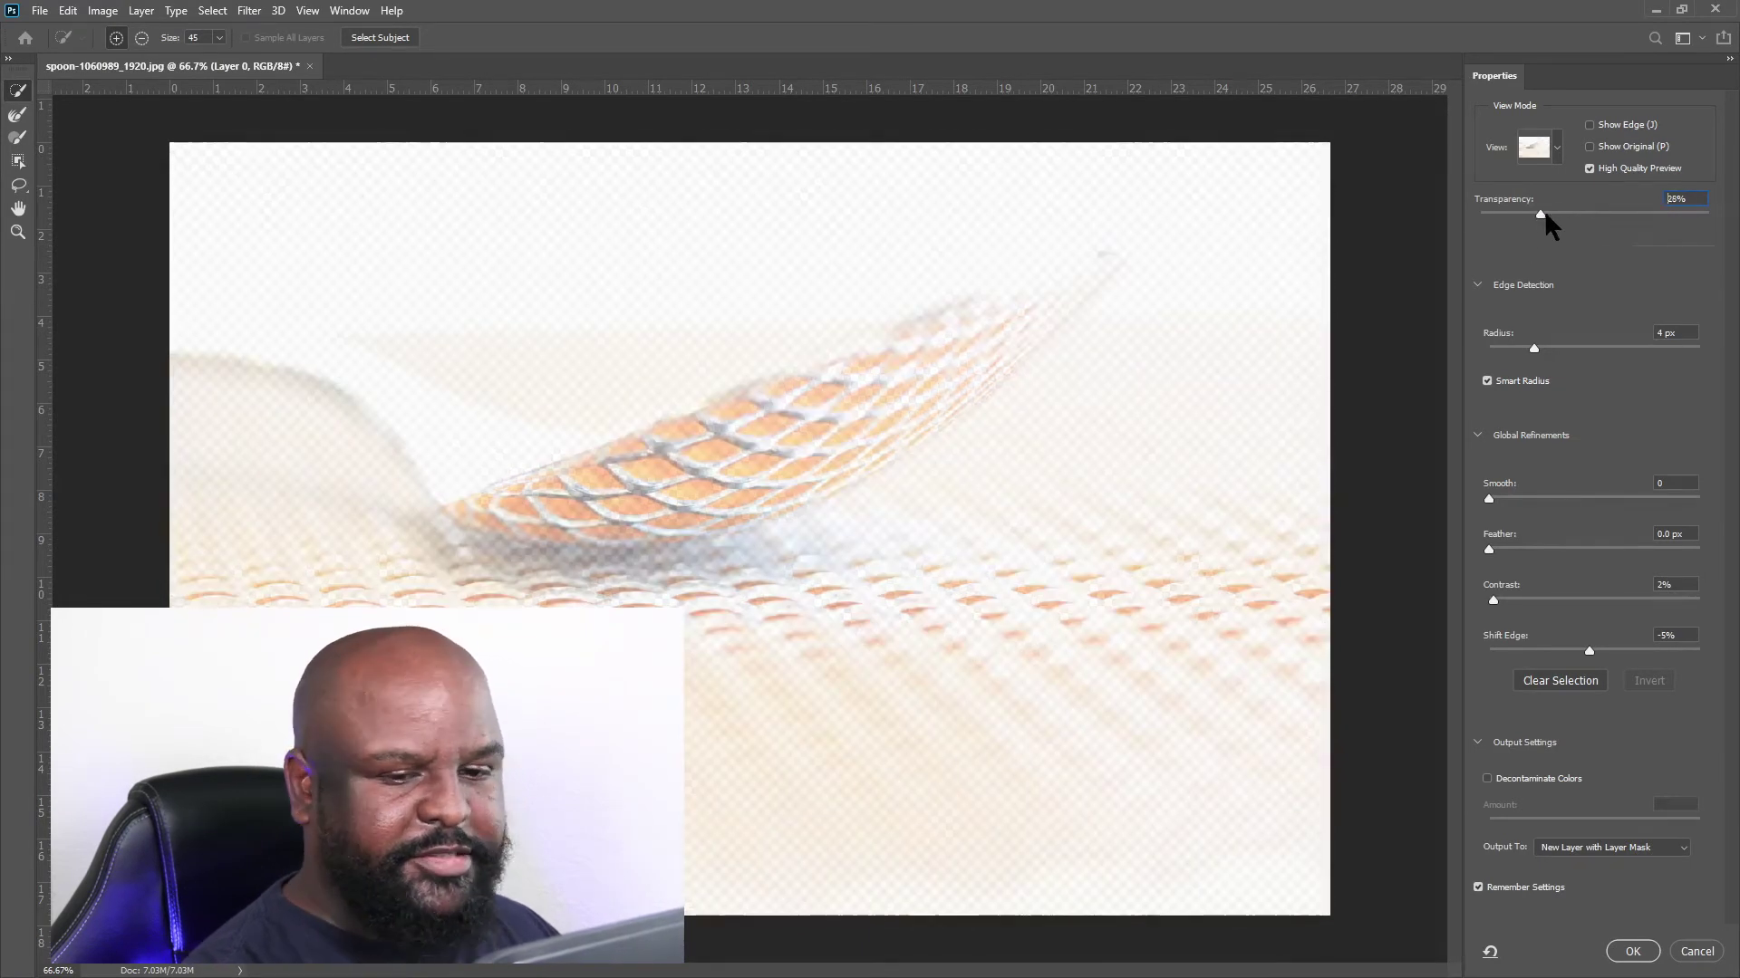
# Switch the preview to Overlay and lower the overlay opacity to 30%.
pyautogui.click(1559, 144)
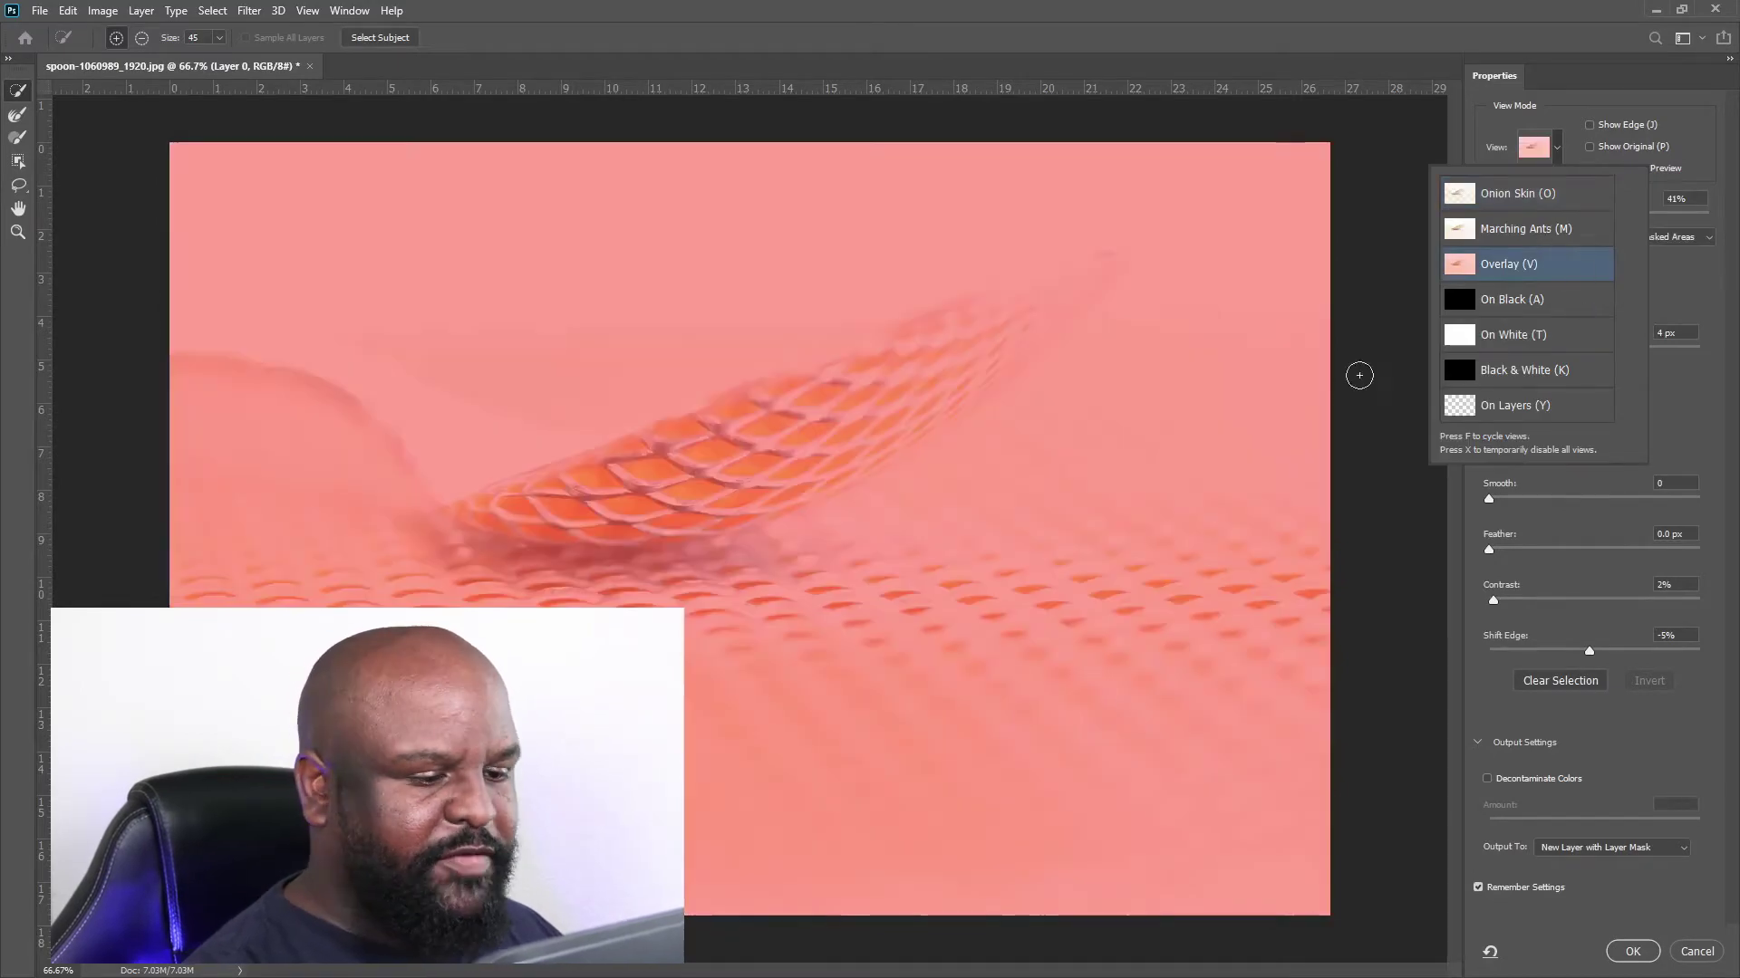
pyautogui.click(1558, 263)
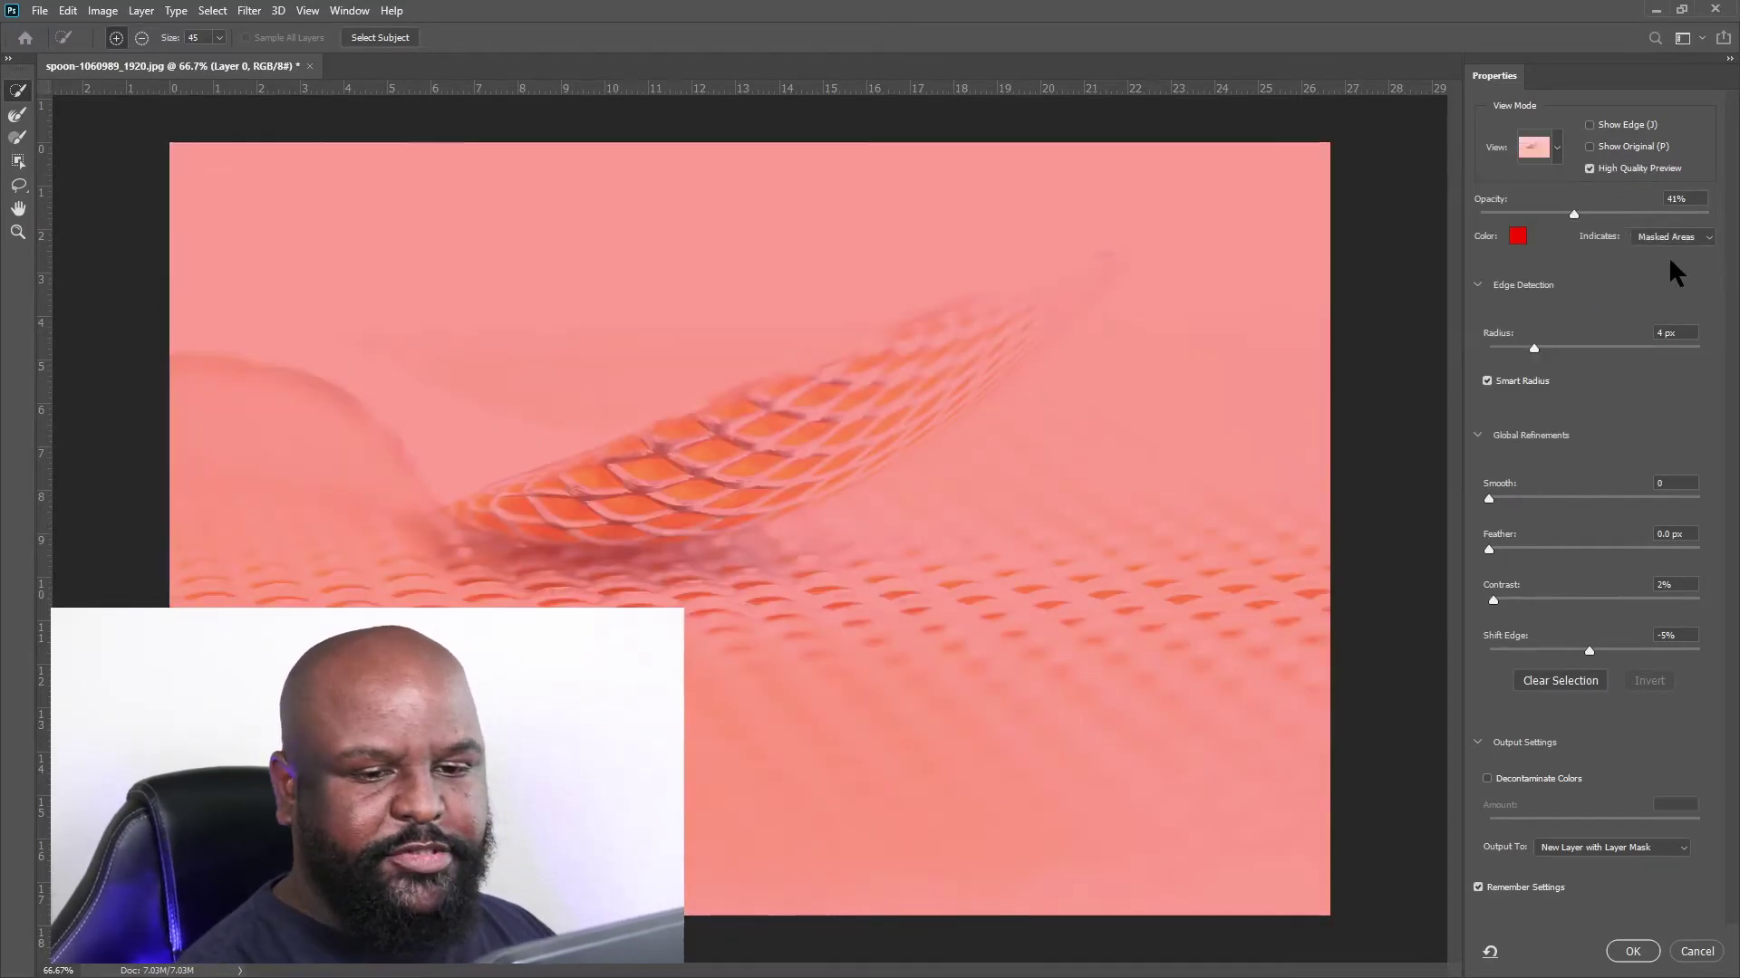
pyautogui.moveTo(1581, 210); pyautogui.dragTo(1546, 216)
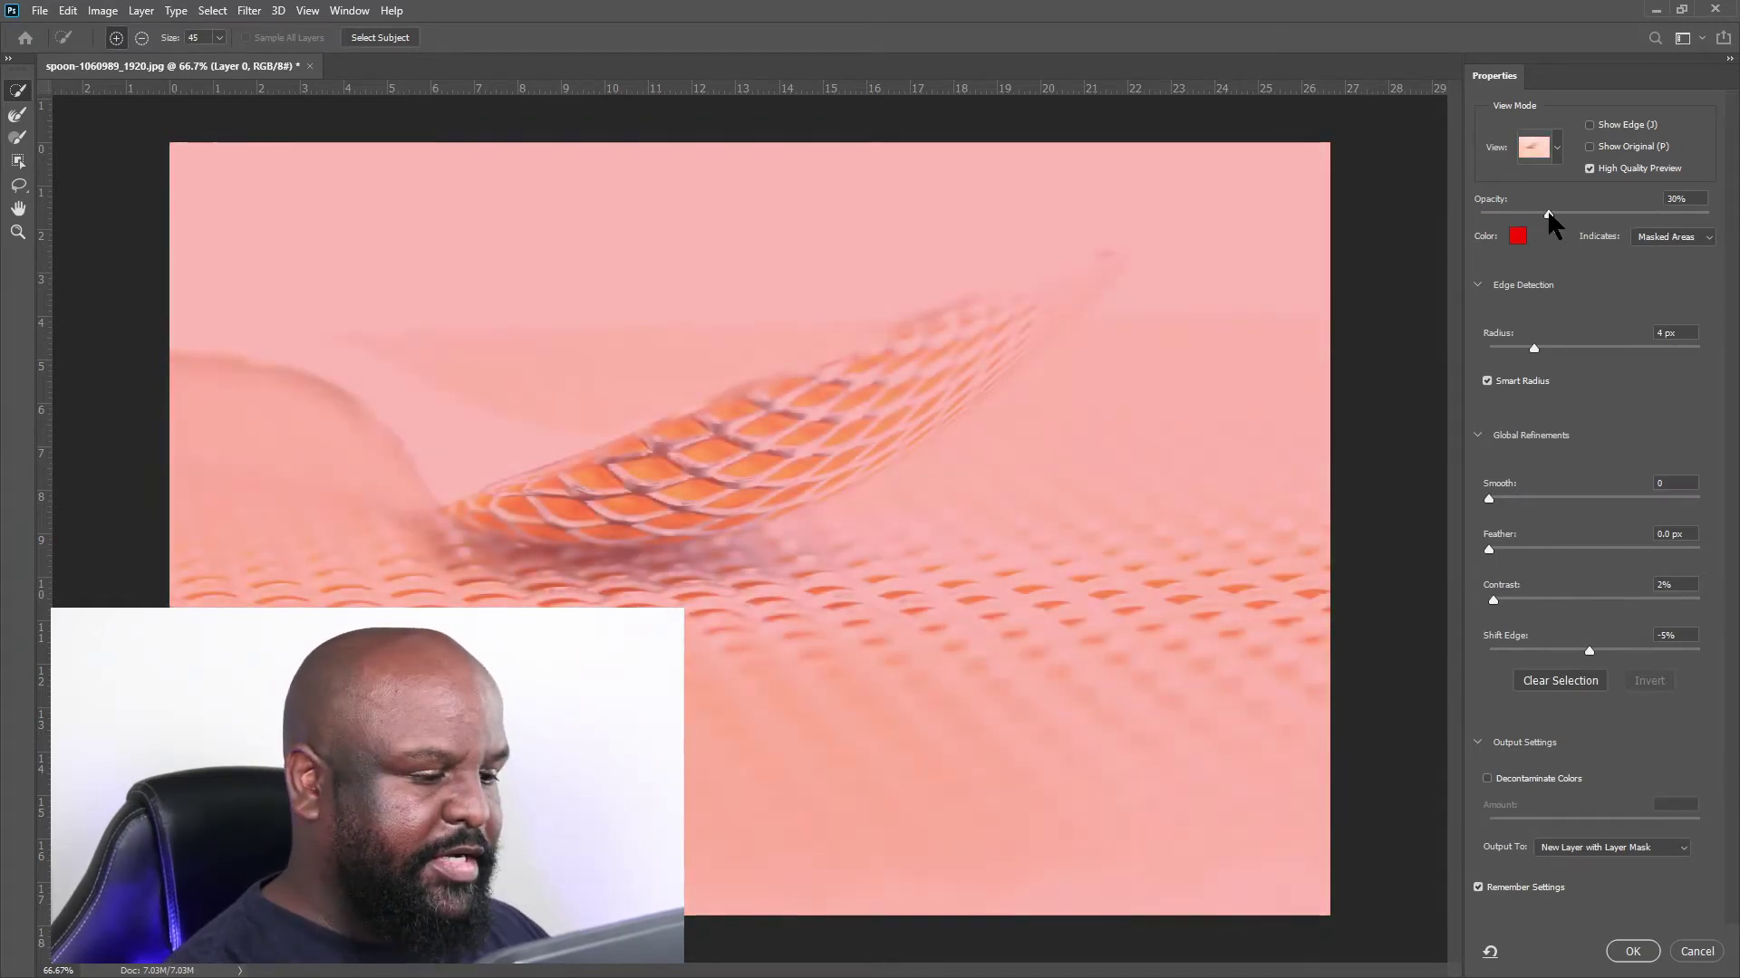
# Preview the photo On Black with the opacity lowered to 49%, and return to the Onion Skin view.
pyautogui.click(1540, 147)
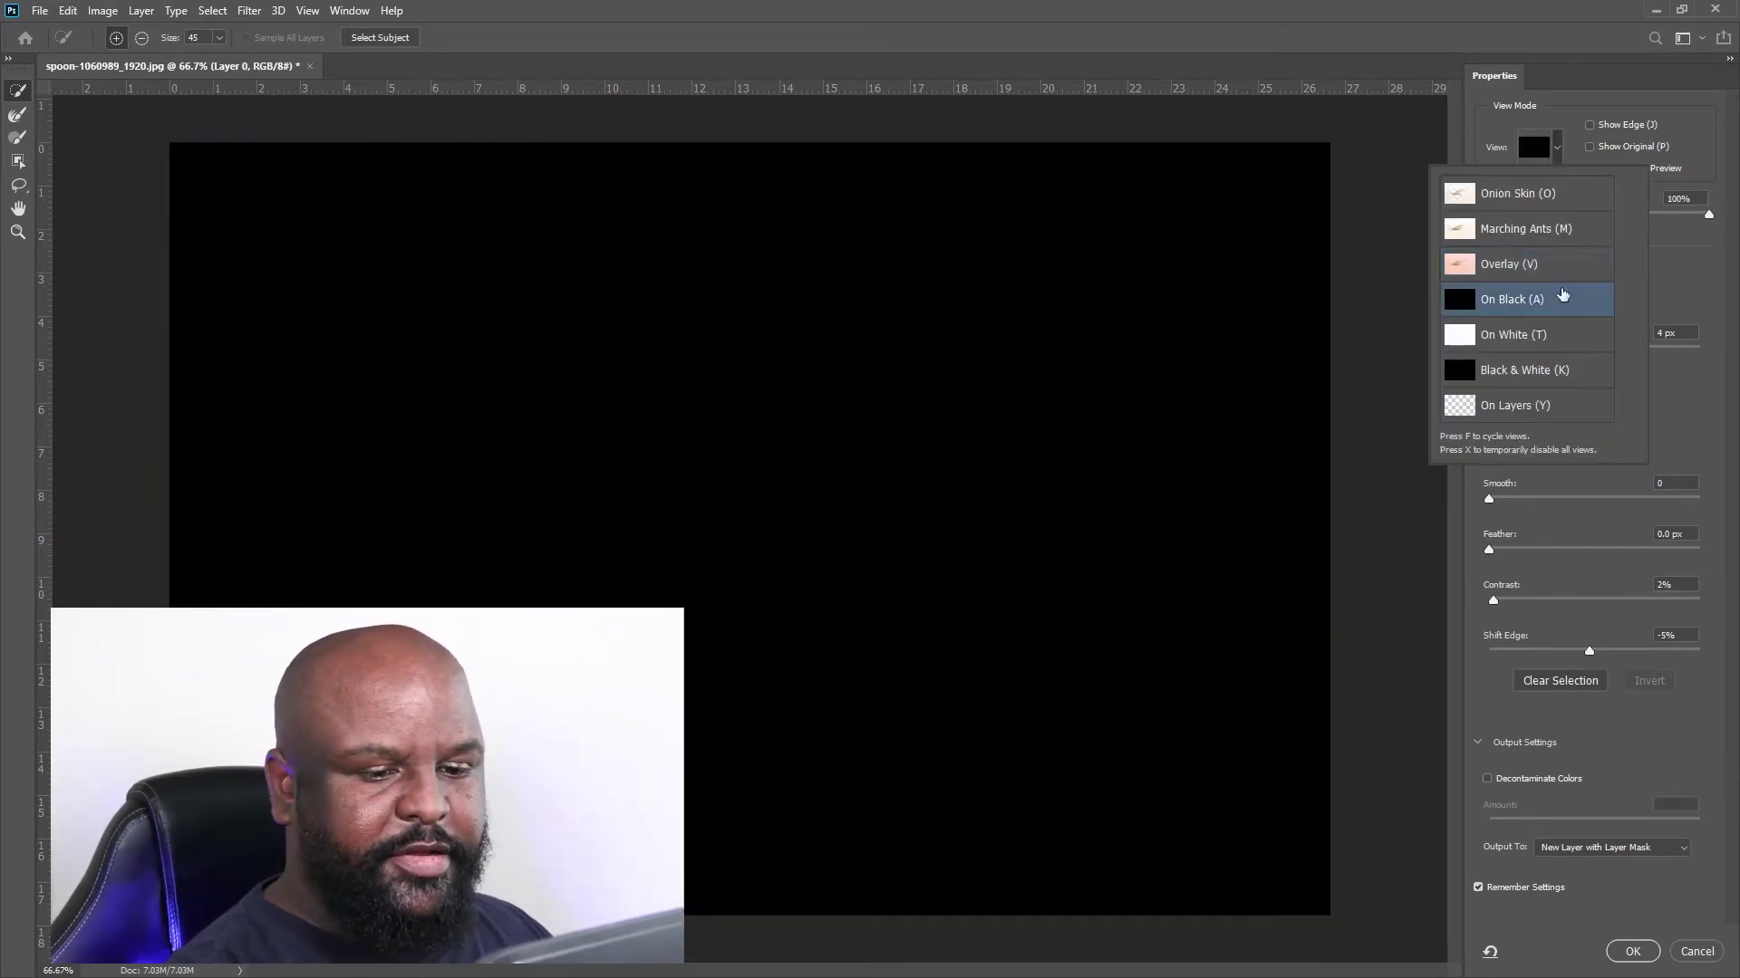
pyautogui.click(1677, 227)
pyautogui.moveTo(1701, 211); pyautogui.dragTo(1592, 211)
pyautogui.click(1555, 148)
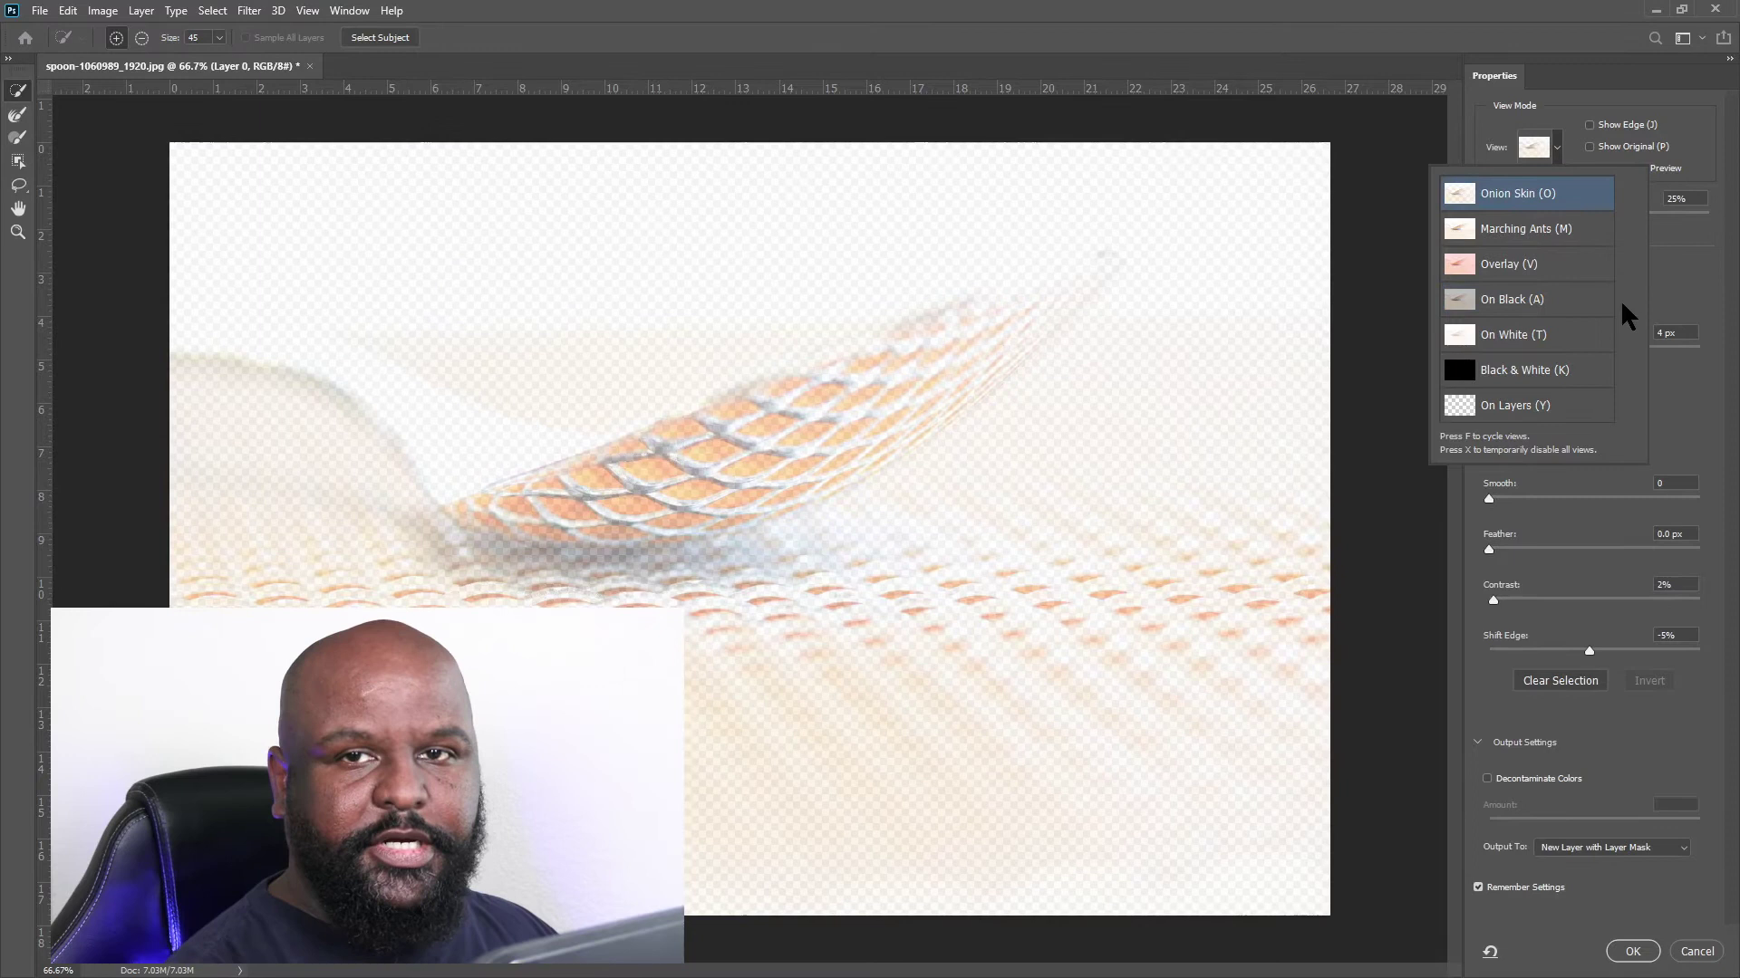
pyautogui.click(1685, 232)
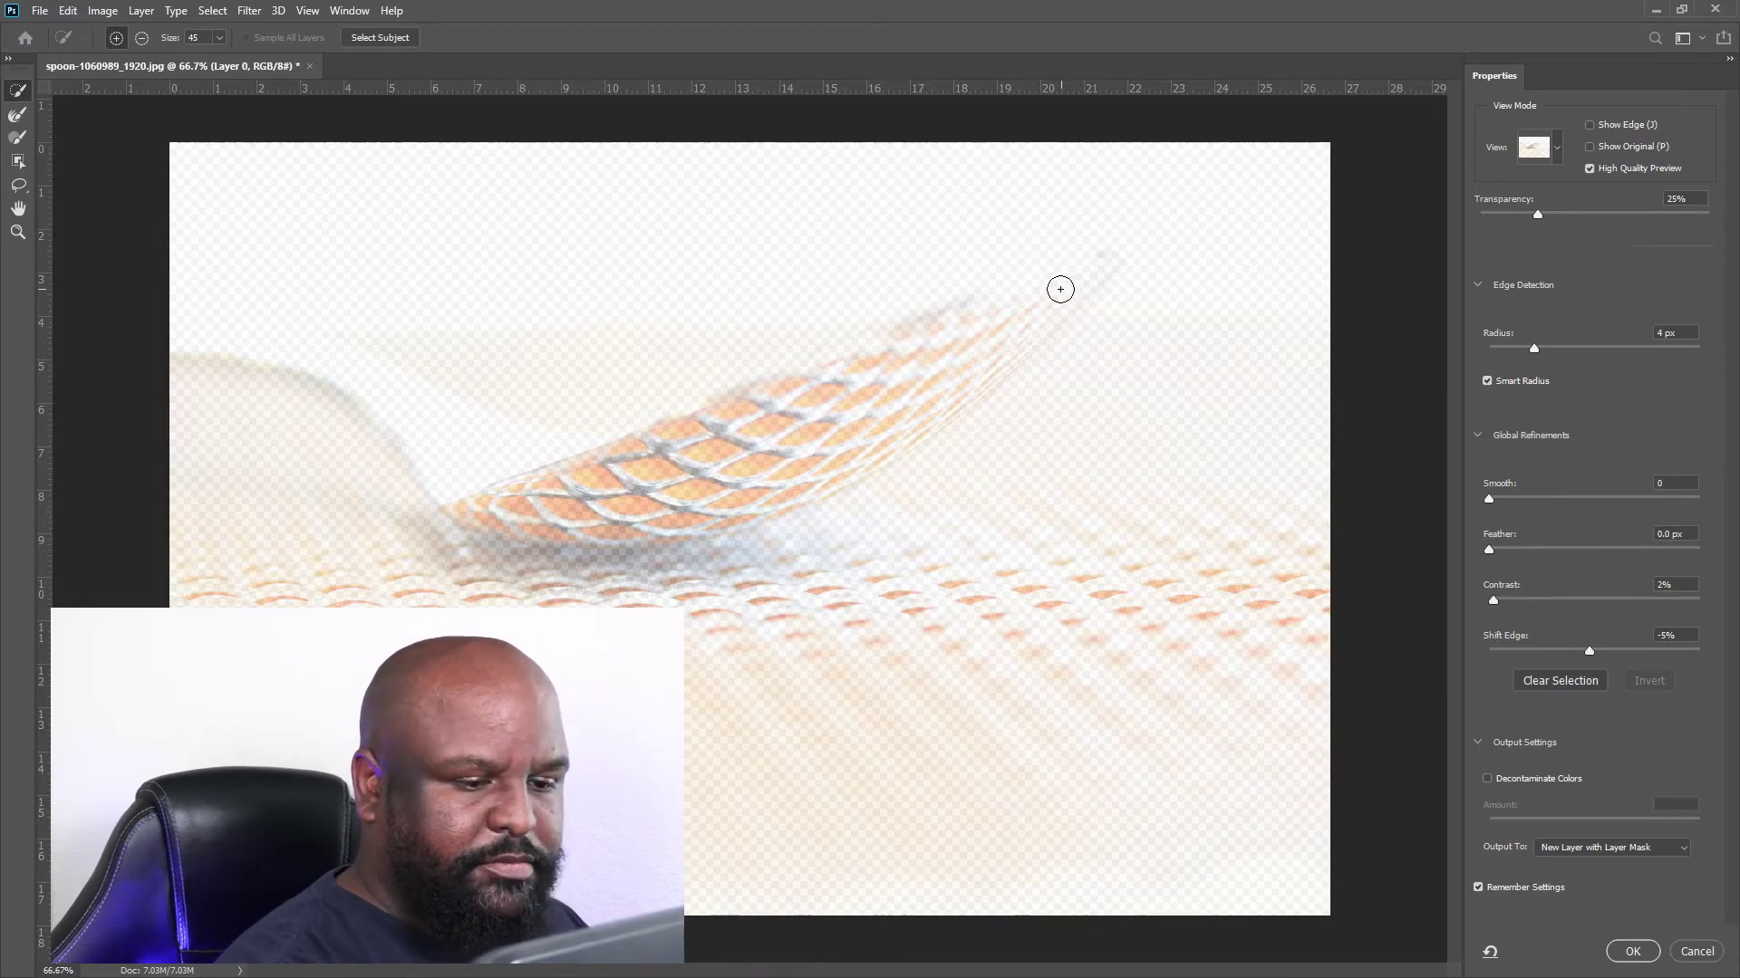
# Brush over the spoon's bowl and handle with the Quick Selection tool to add them to the selection.
pyautogui.moveTo(757, 437)
pyautogui.mouseDown()
pyautogui.moveTo(650, 481)
pyautogui.moveTo(571, 482)
pyautogui.moveTo(281, 352)
pyautogui.moveTo(204, 351)
pyautogui.moveTo(232, 396)
pyautogui.mouseUp()
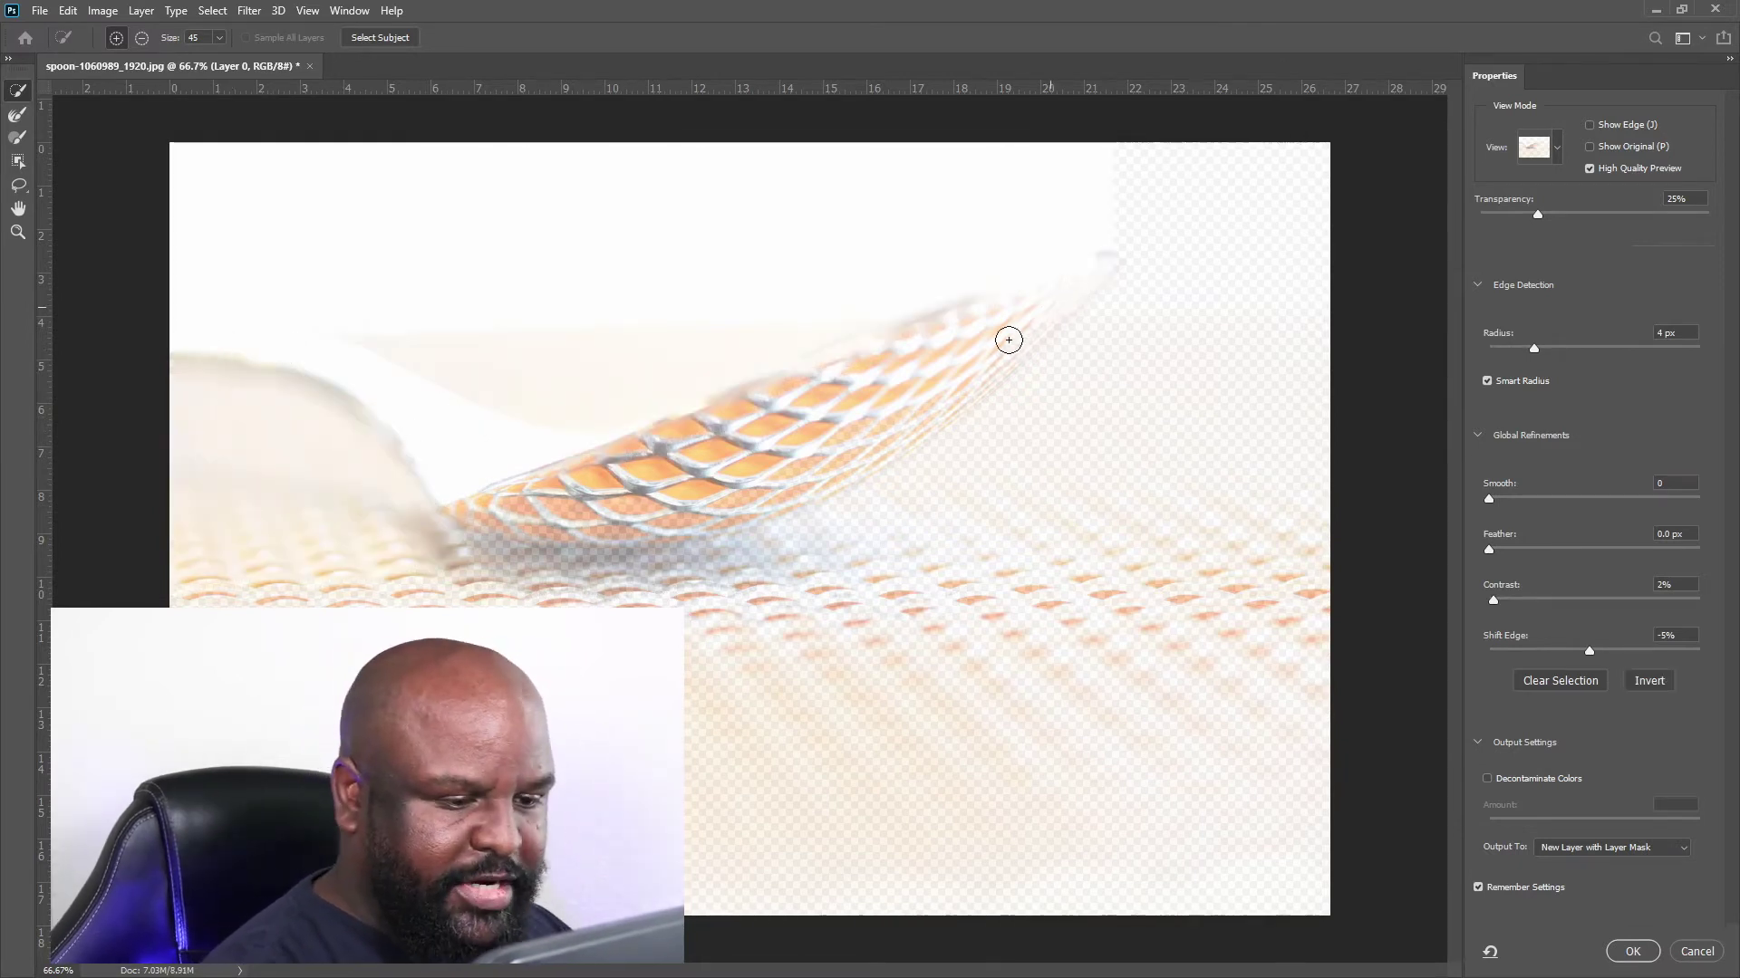
pyautogui.moveTo(573, 512); pyautogui.dragTo(662, 513)
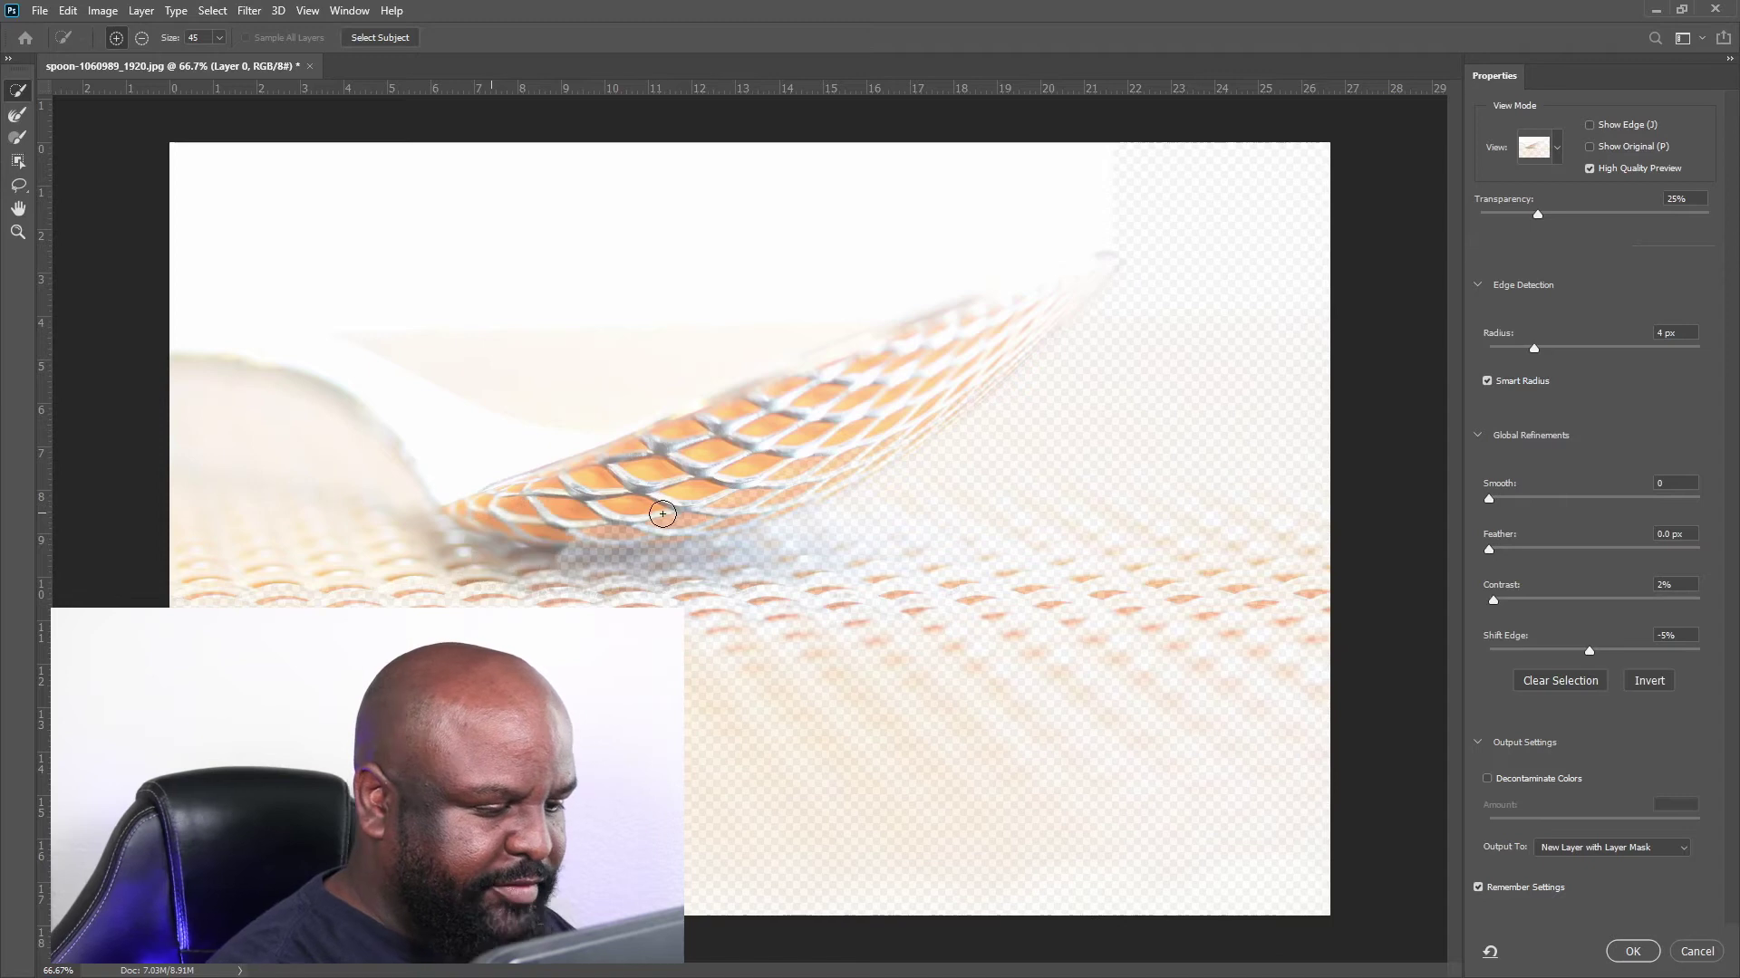
pyautogui.moveTo(821, 462); pyautogui.dragTo(753, 507)
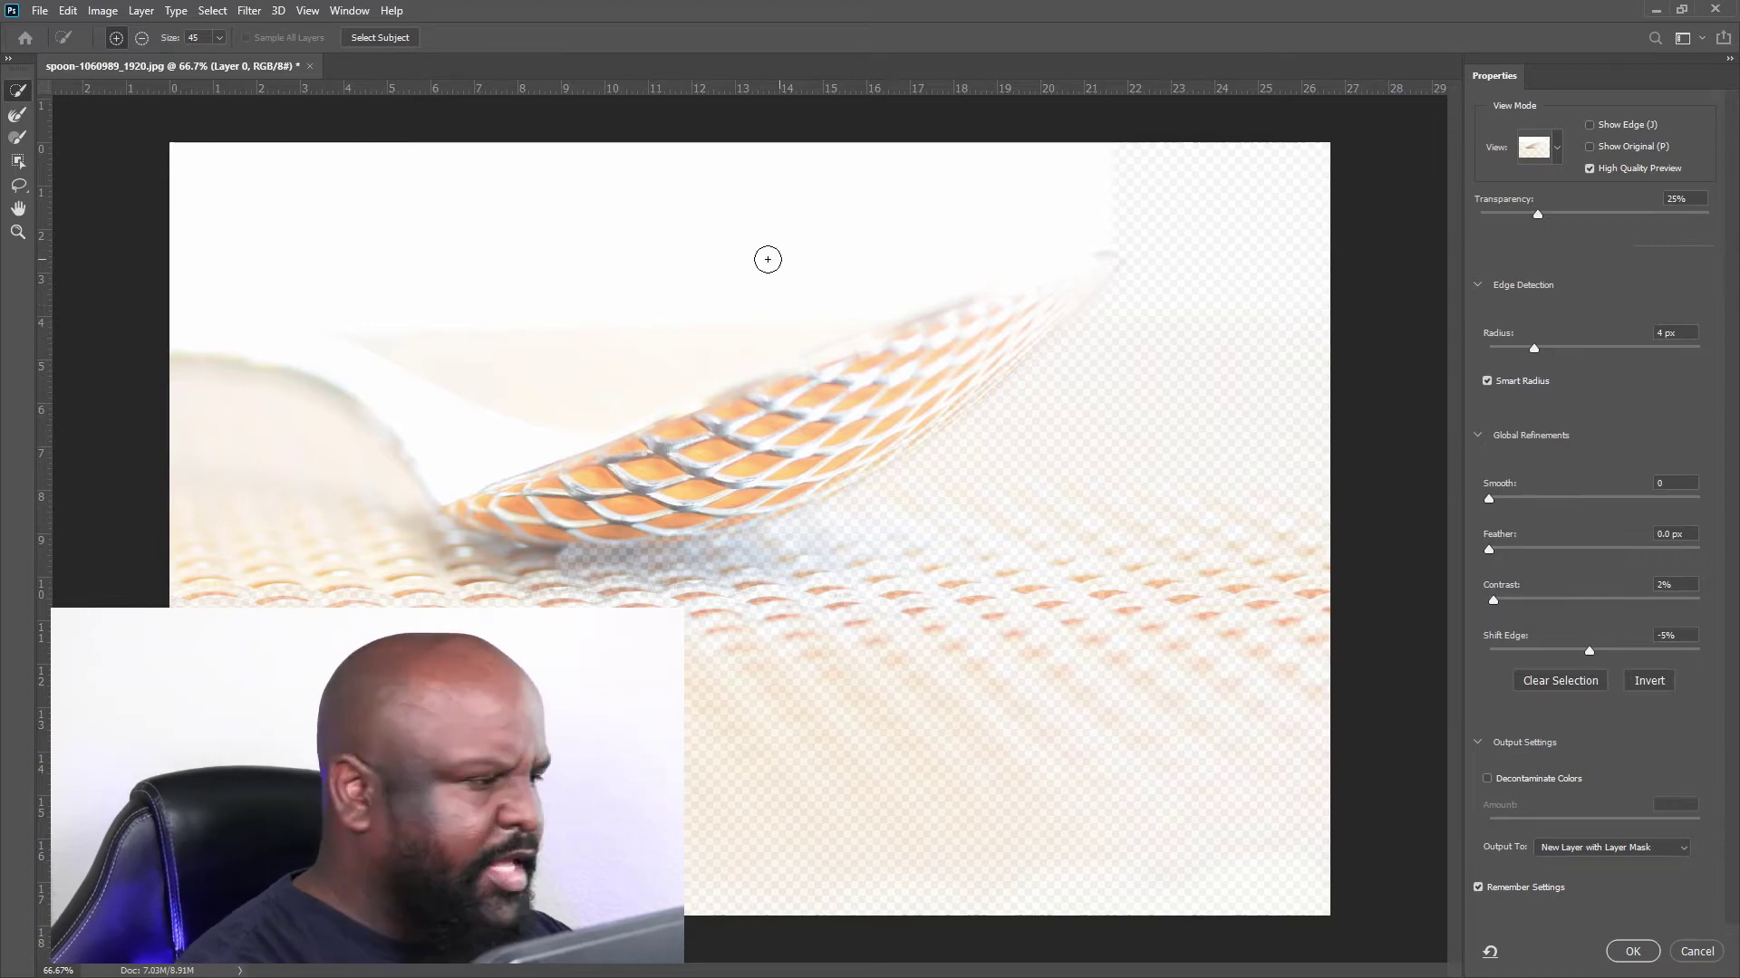
# Subtract the background above the spoon's bowl and handle from the selection with the Quick Selection brush.
pyautogui.press('alt')
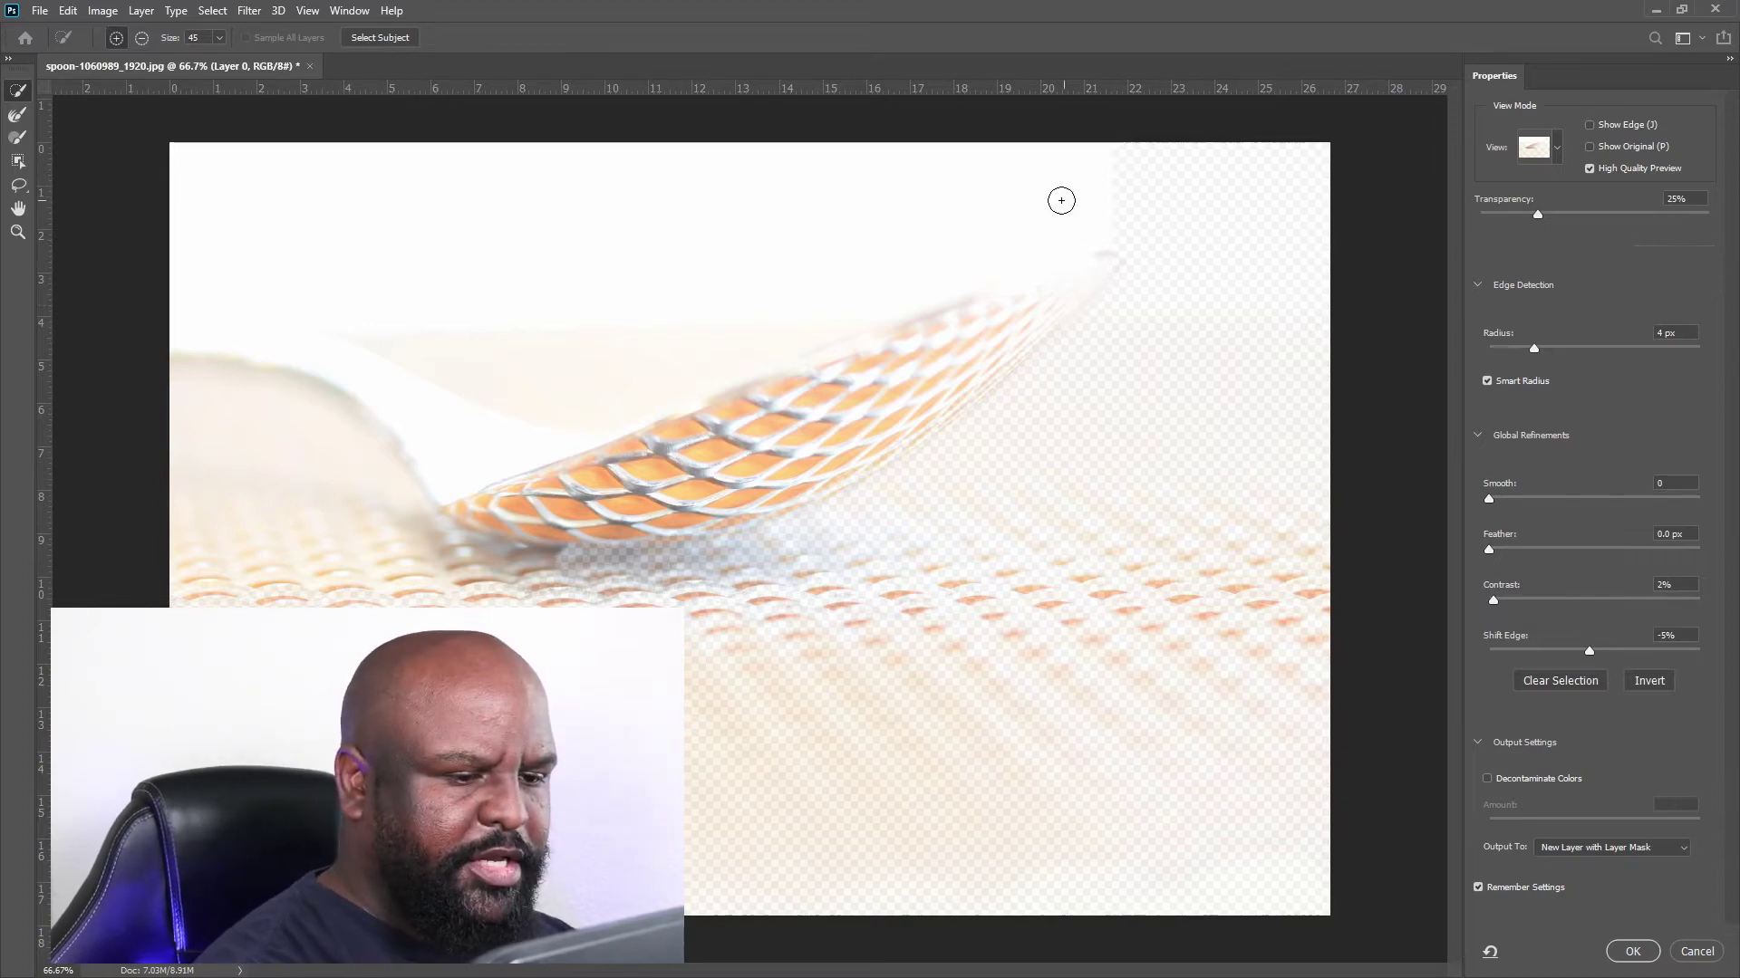
pyautogui.keyDown('alt'); pyautogui.click(1002, 206); pyautogui.keyUp('alt')
pyautogui.press('alt')
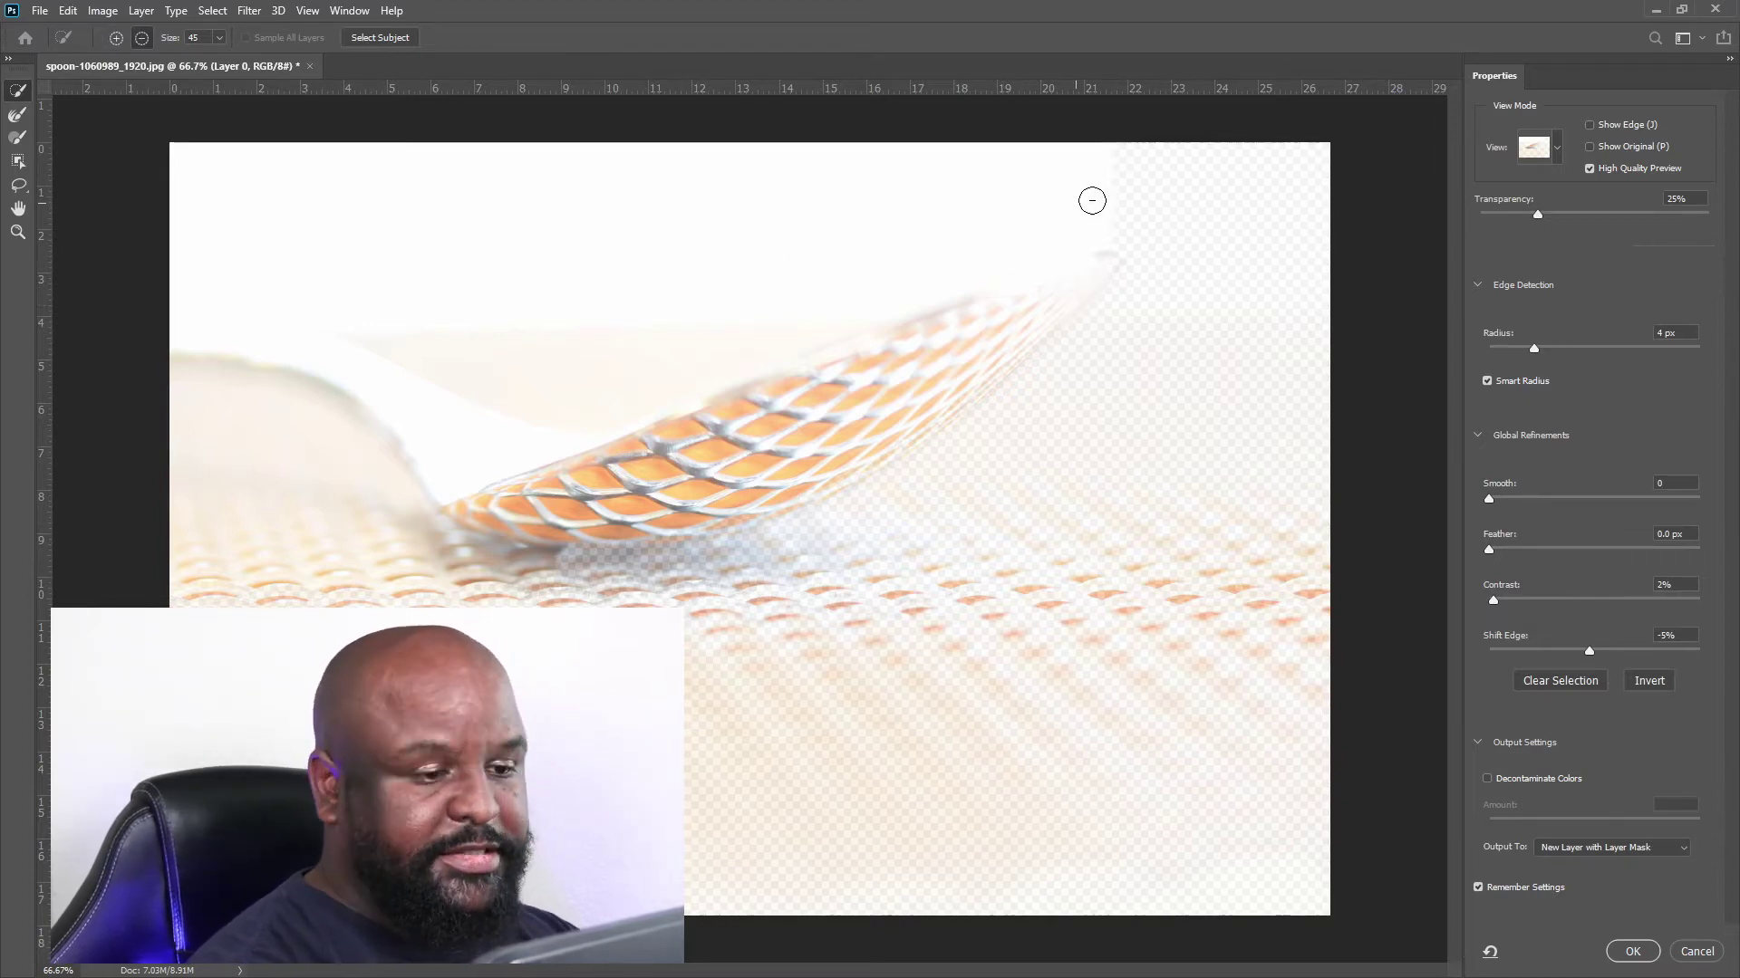
pyautogui.moveTo(854, 293)
pyautogui.mouseDown()
pyautogui.moveTo(774, 328)
pyautogui.moveTo(1071, 214)
pyautogui.moveTo(998, 252)
pyautogui.moveTo(1064, 292)
pyautogui.mouseUp()
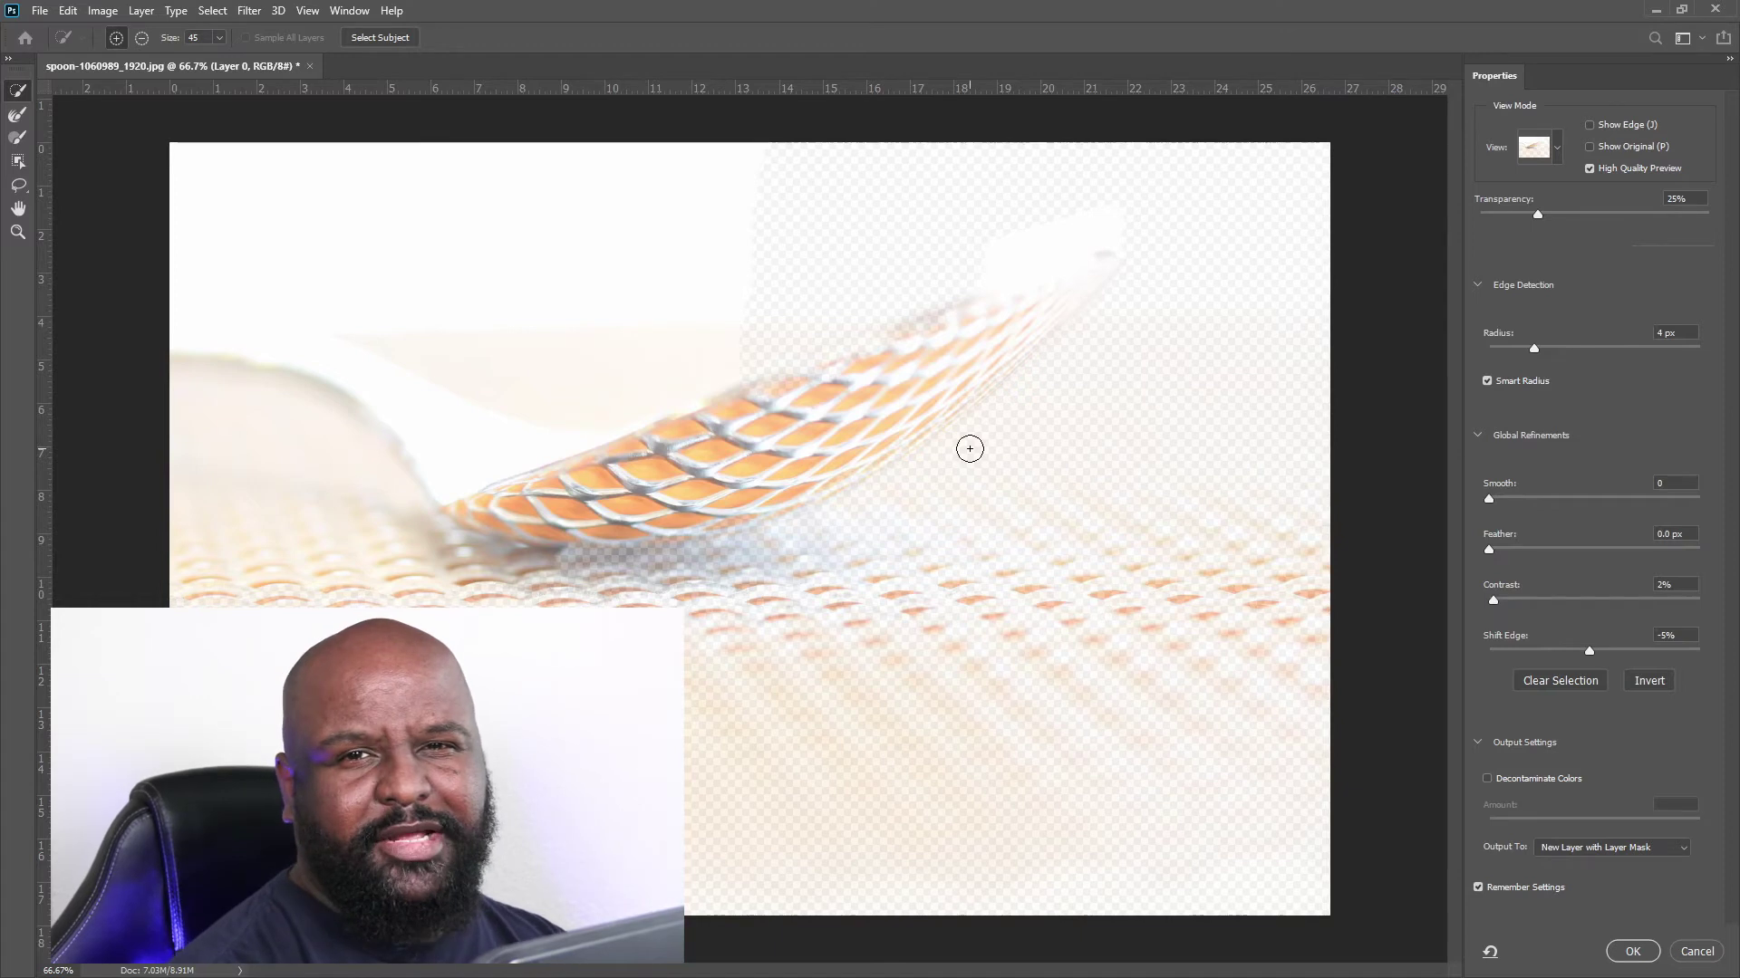
pyautogui.press('alt')
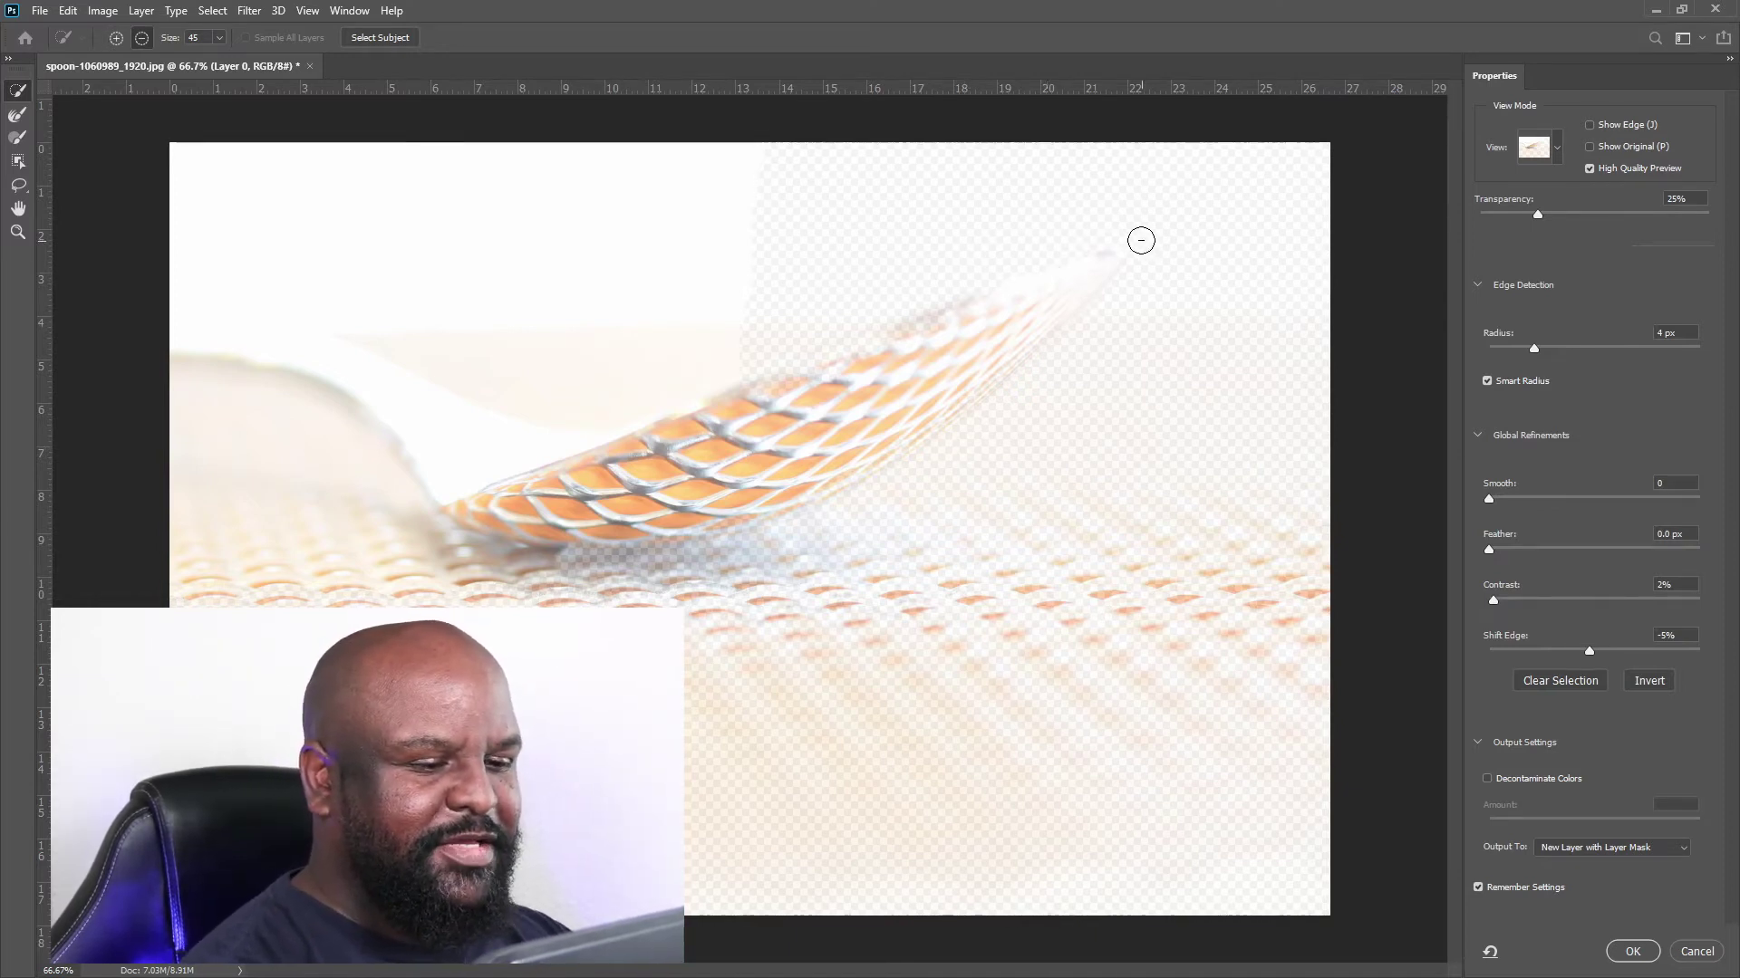
pyautogui.moveTo(852, 292); pyautogui.dragTo(632, 386)
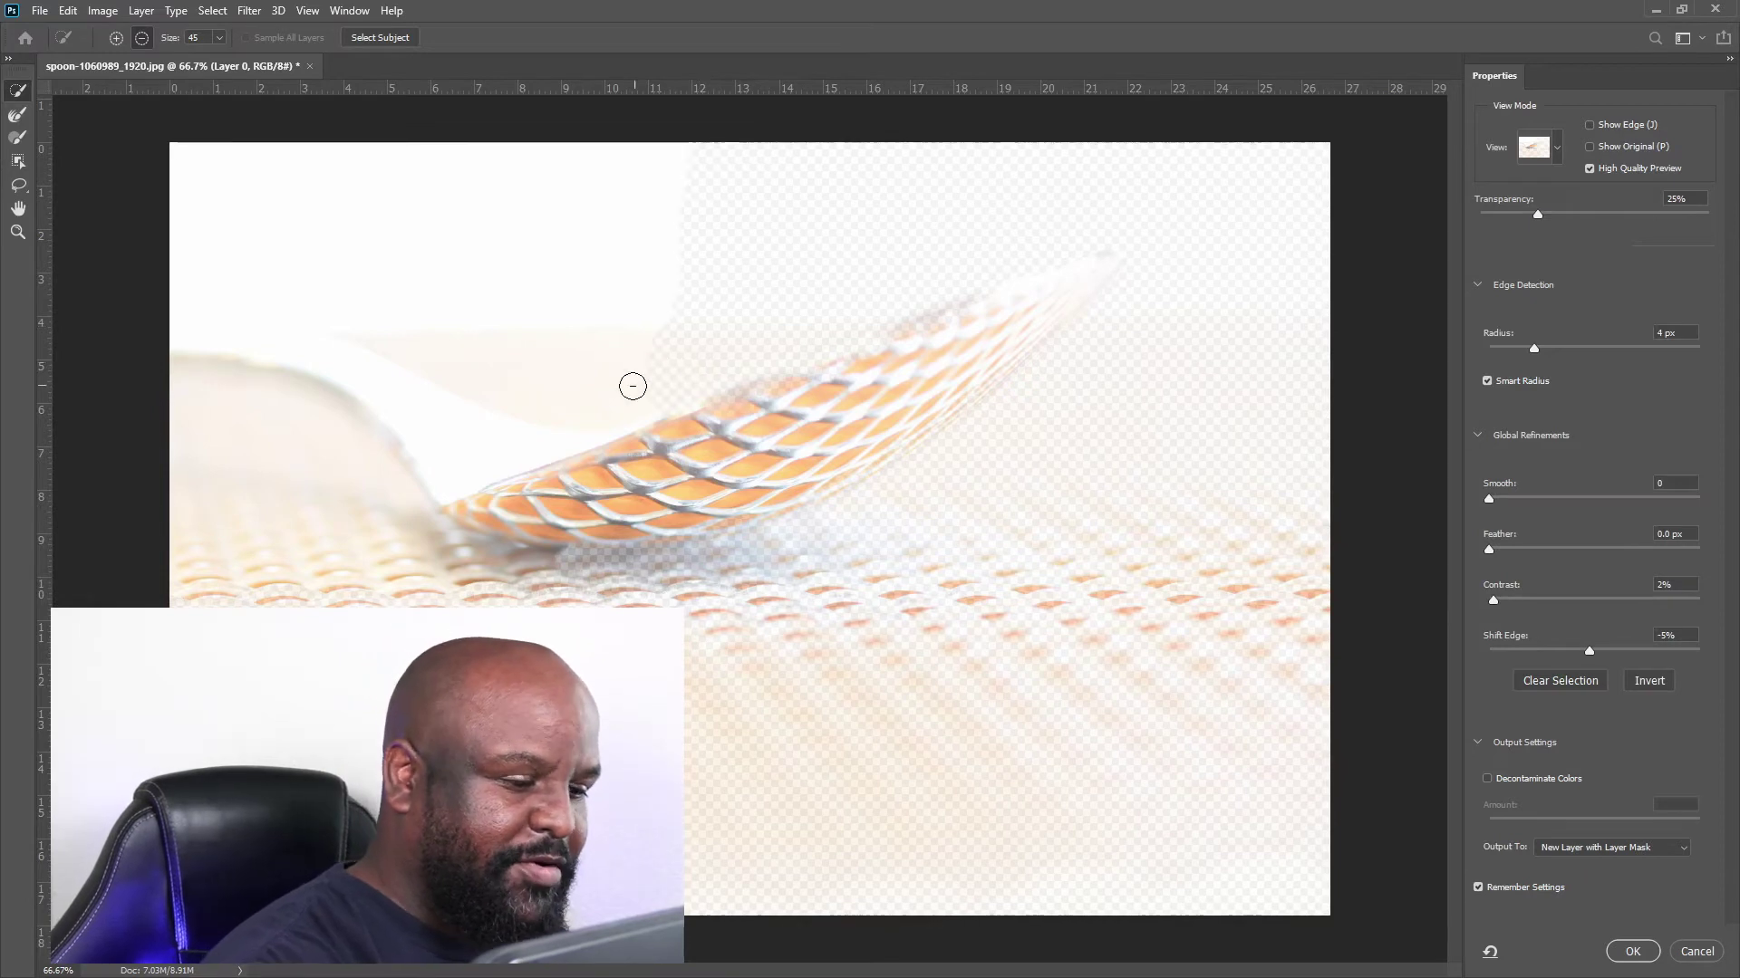
pyautogui.moveTo(538, 360)
pyautogui.mouseDown()
pyautogui.moveTo(360, 234)
pyautogui.moveTo(230, 188)
pyautogui.moveTo(292, 169)
pyautogui.moveTo(576, 339)
pyautogui.moveTo(476, 299)
pyautogui.moveTo(414, 301)
pyautogui.mouseUp()
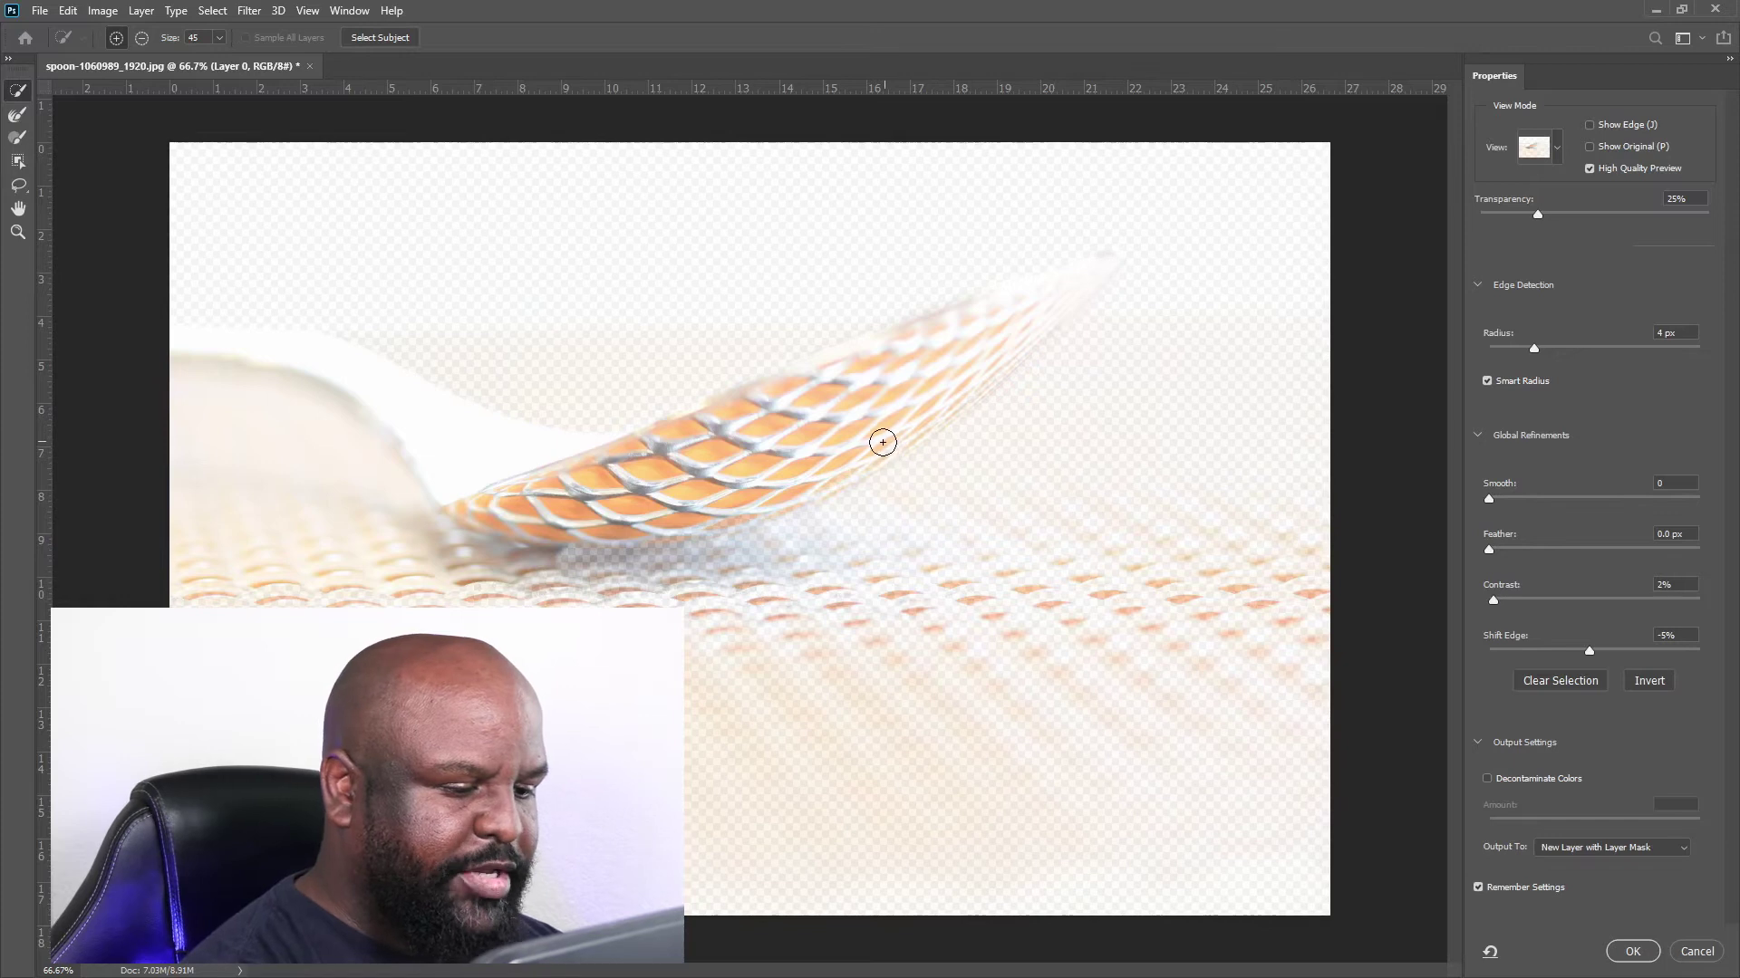
pyautogui.click(839, 453)
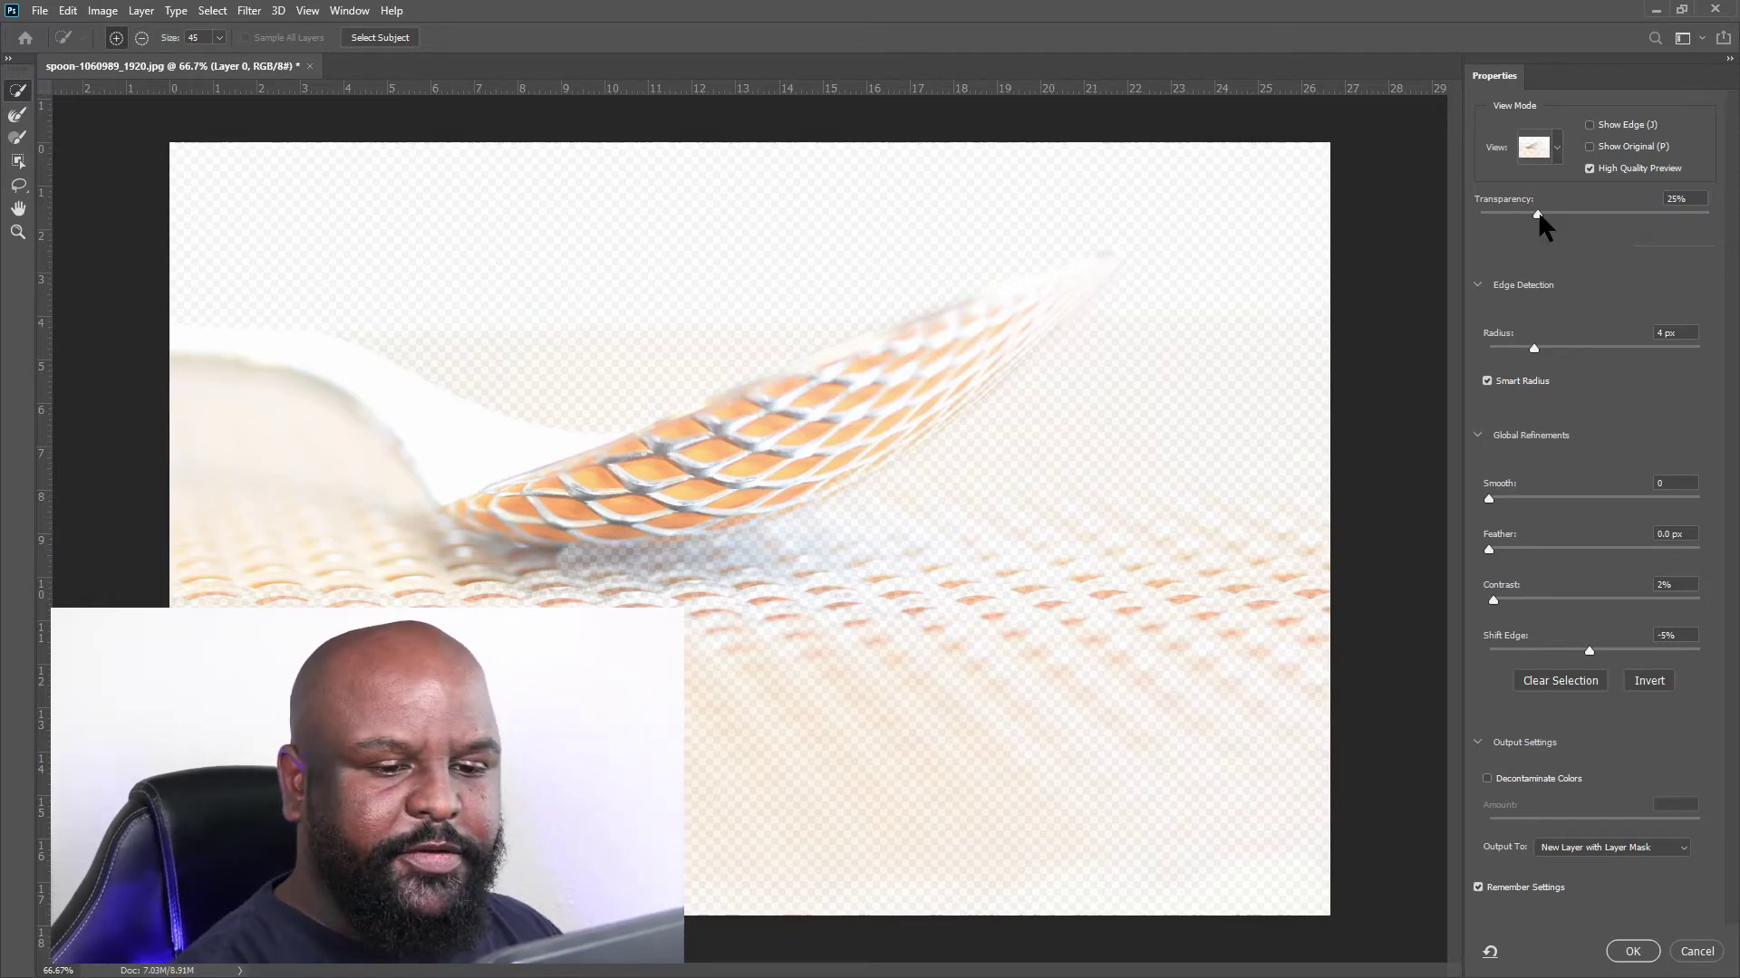
# Set the Onion Skin transparency to 100% and subtract the table area beneath the spoon's handle.
pyautogui.moveTo(1568, 210); pyautogui.dragTo(1706, 205)
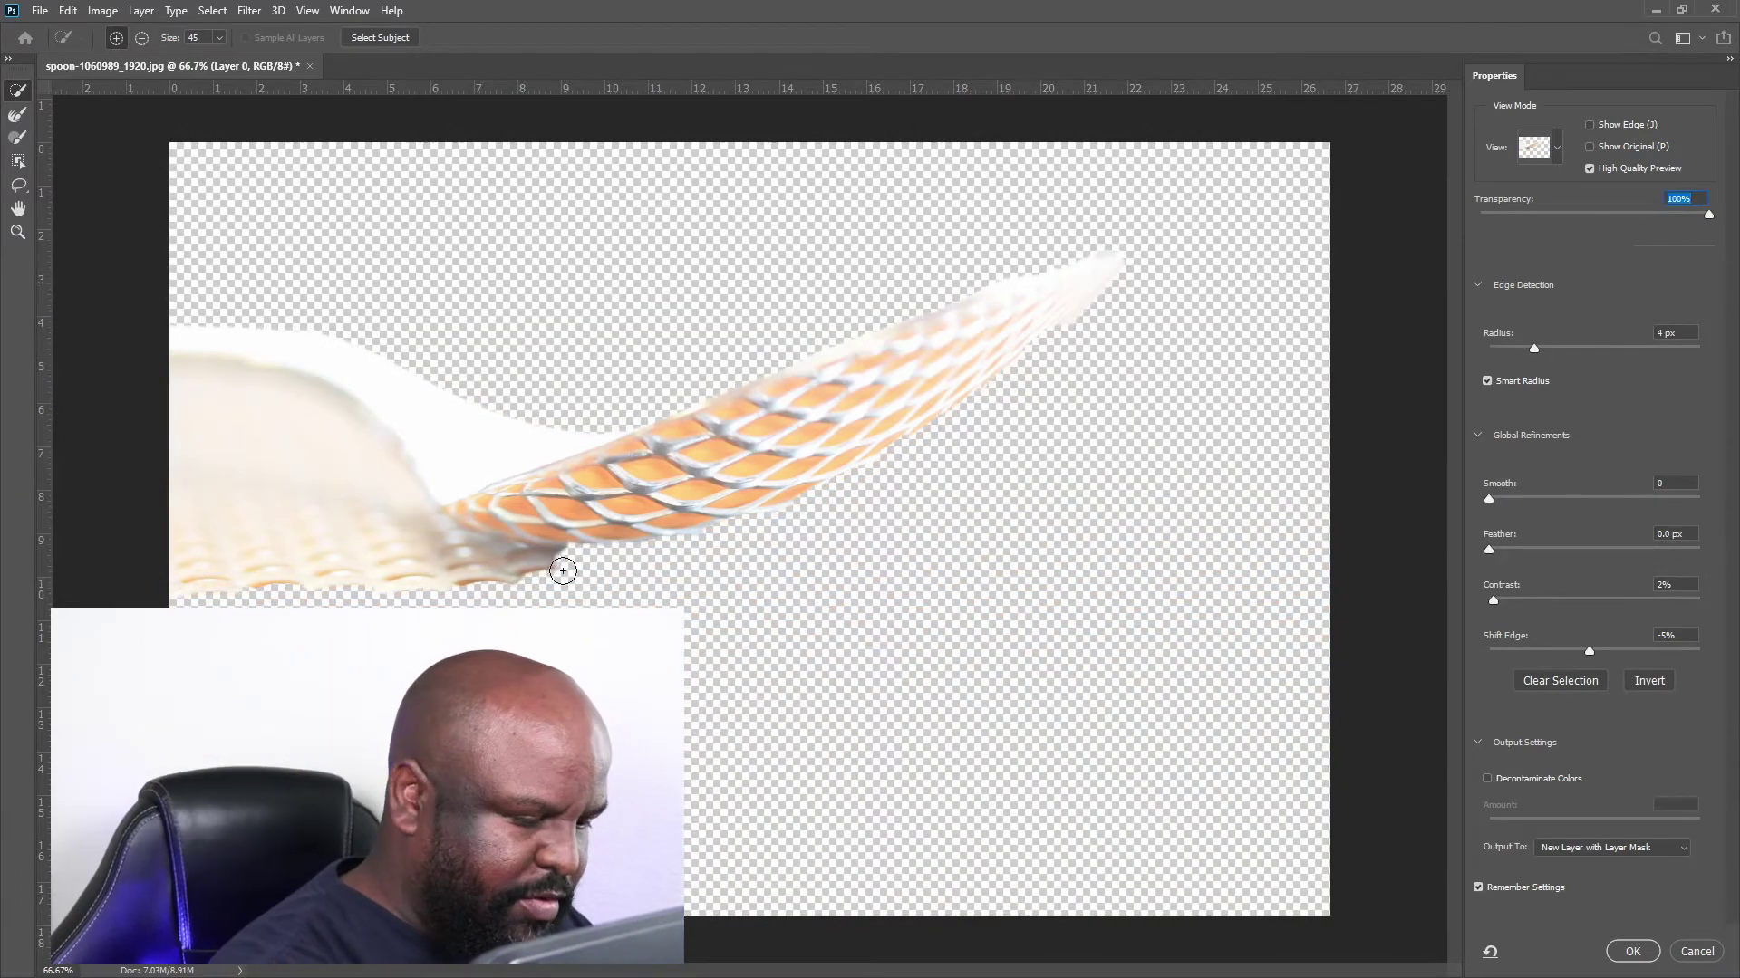
pyautogui.press('alt')
pyautogui.moveTo(552, 578)
pyautogui.mouseDown()
pyautogui.moveTo(405, 561)
pyautogui.moveTo(445, 577)
pyautogui.moveTo(322, 460)
pyautogui.moveTo(376, 556)
pyautogui.mouseUp()
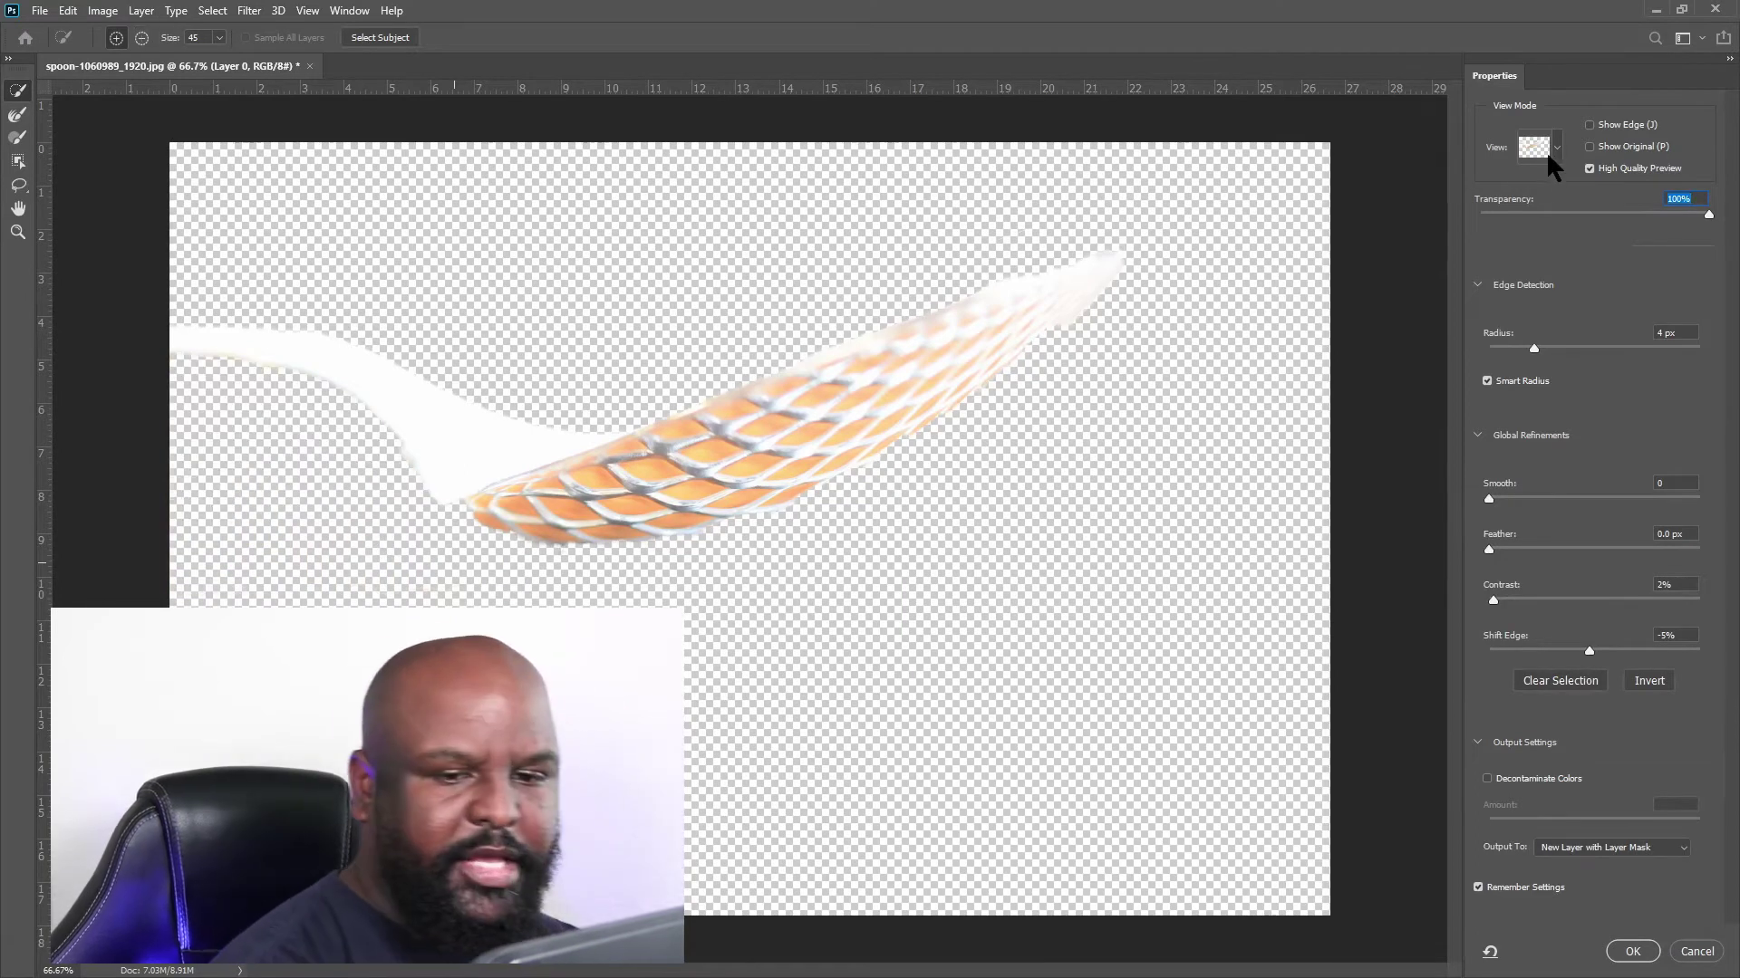
# Compare the Overlay and On Black previews, set On Black to 100% opacity, and subtract the stray line beneath the handle.
pyautogui.click(1547, 150)
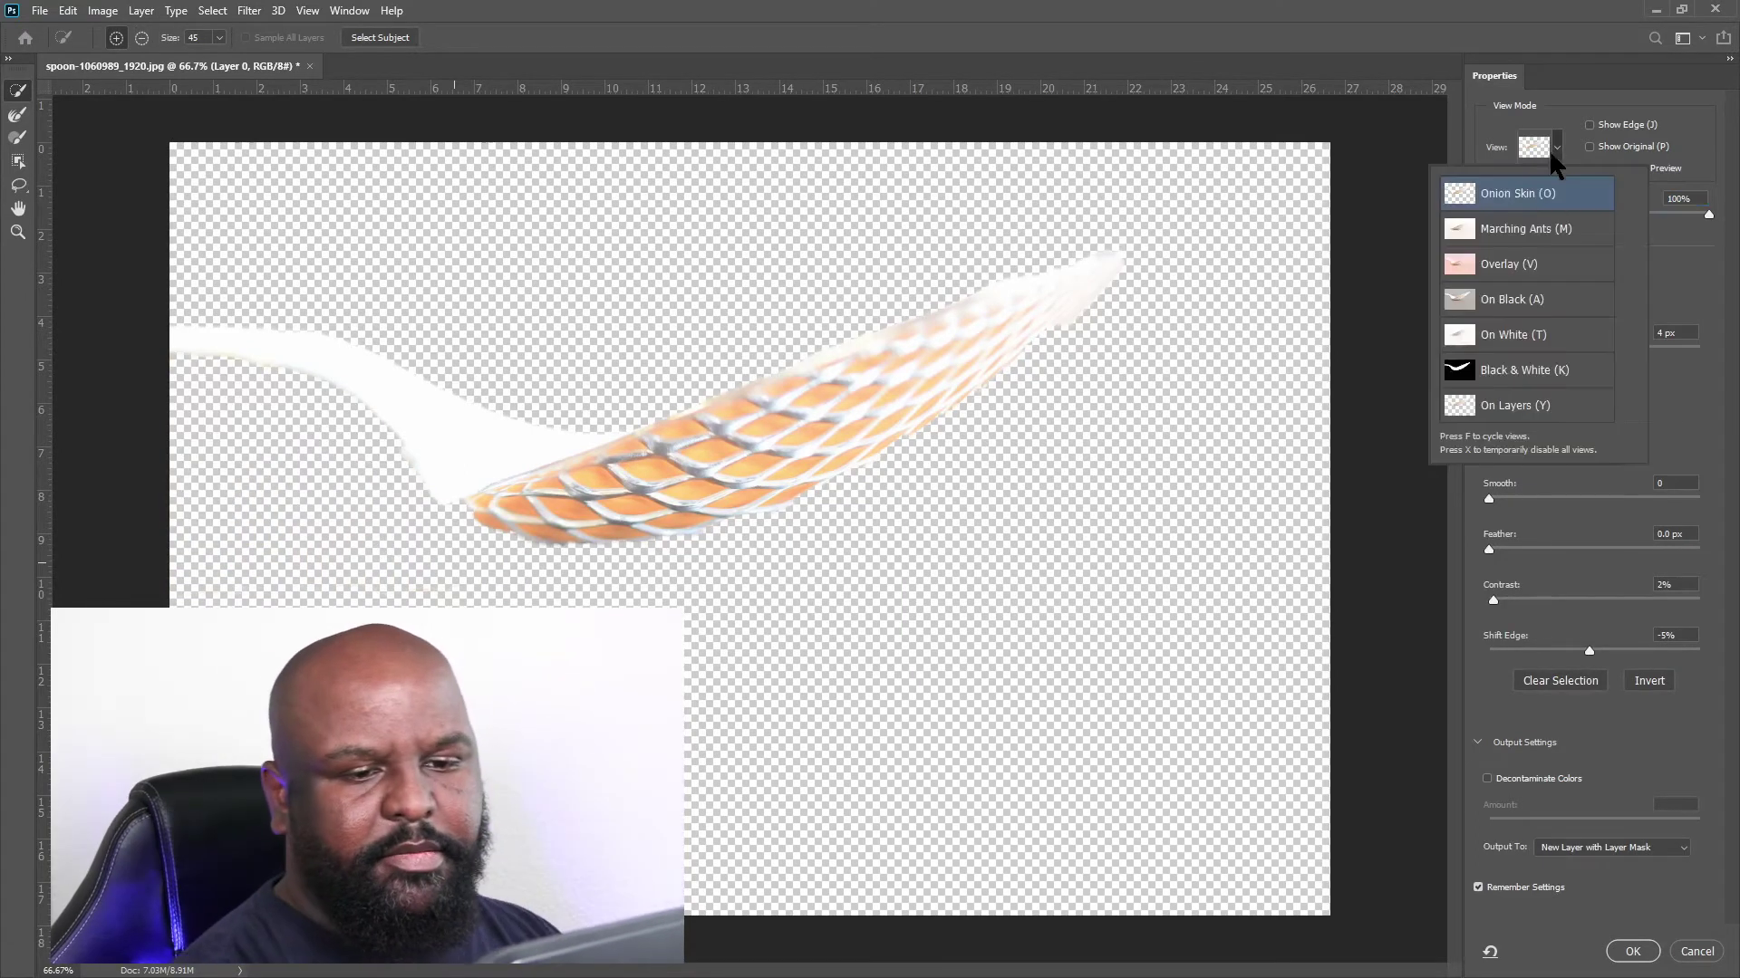
pyautogui.click(1566, 263)
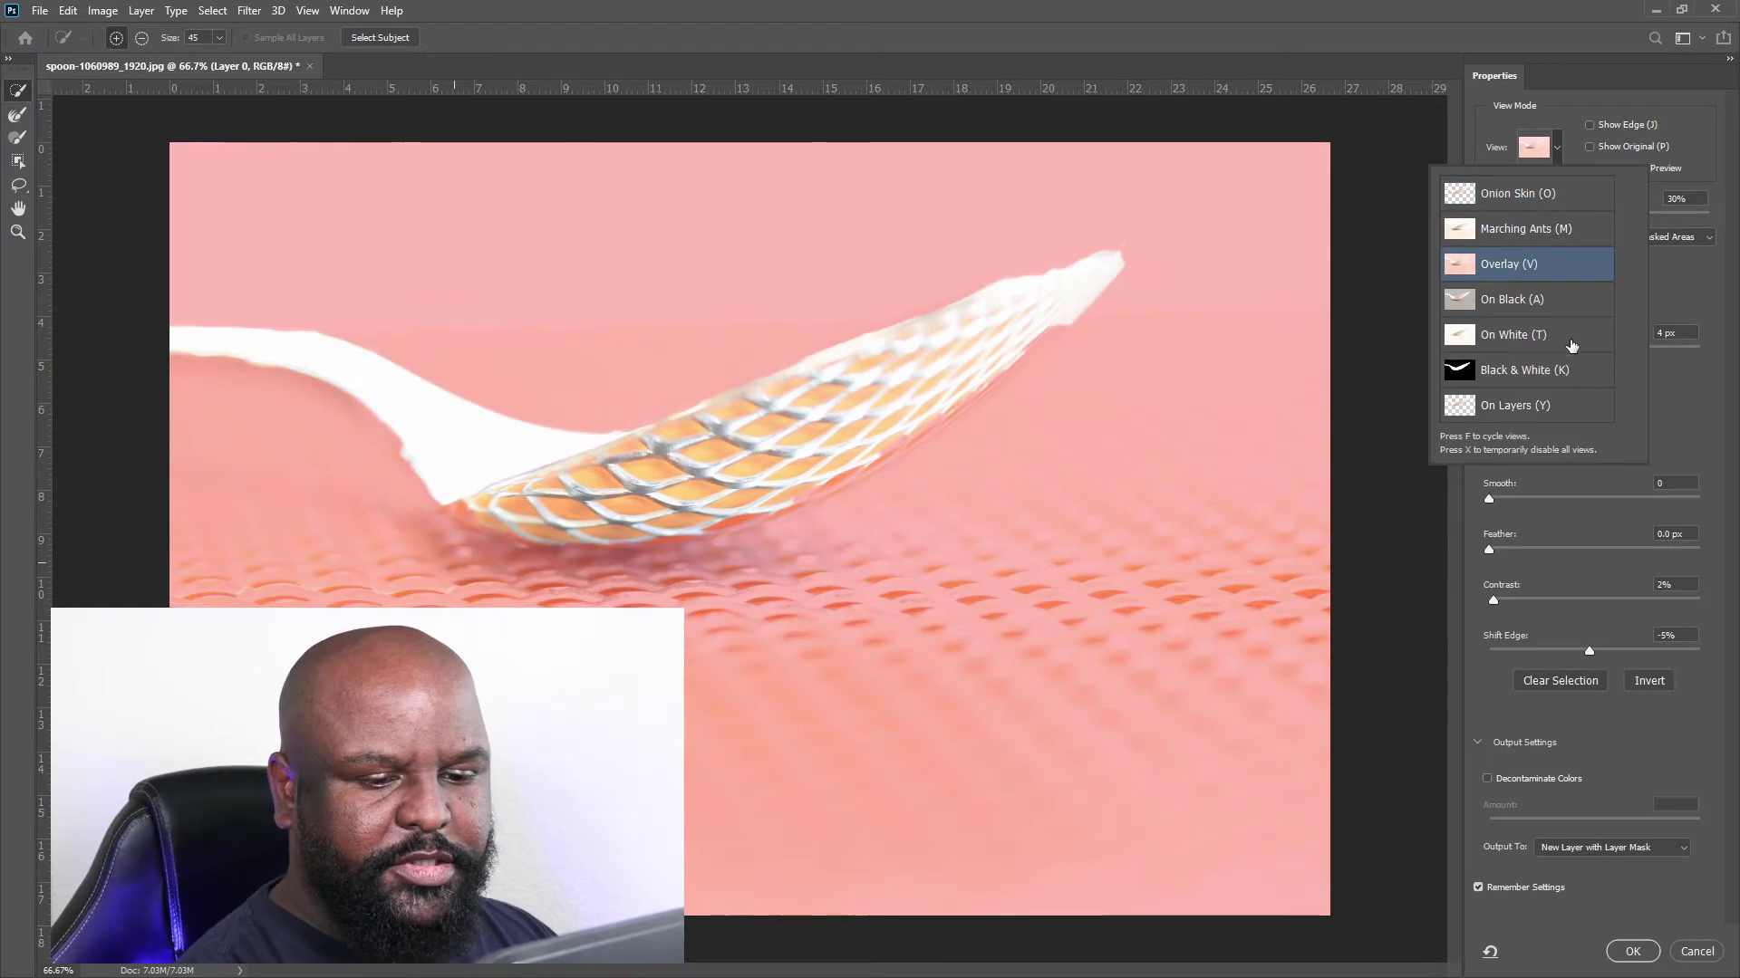
pyautogui.click(1602, 299)
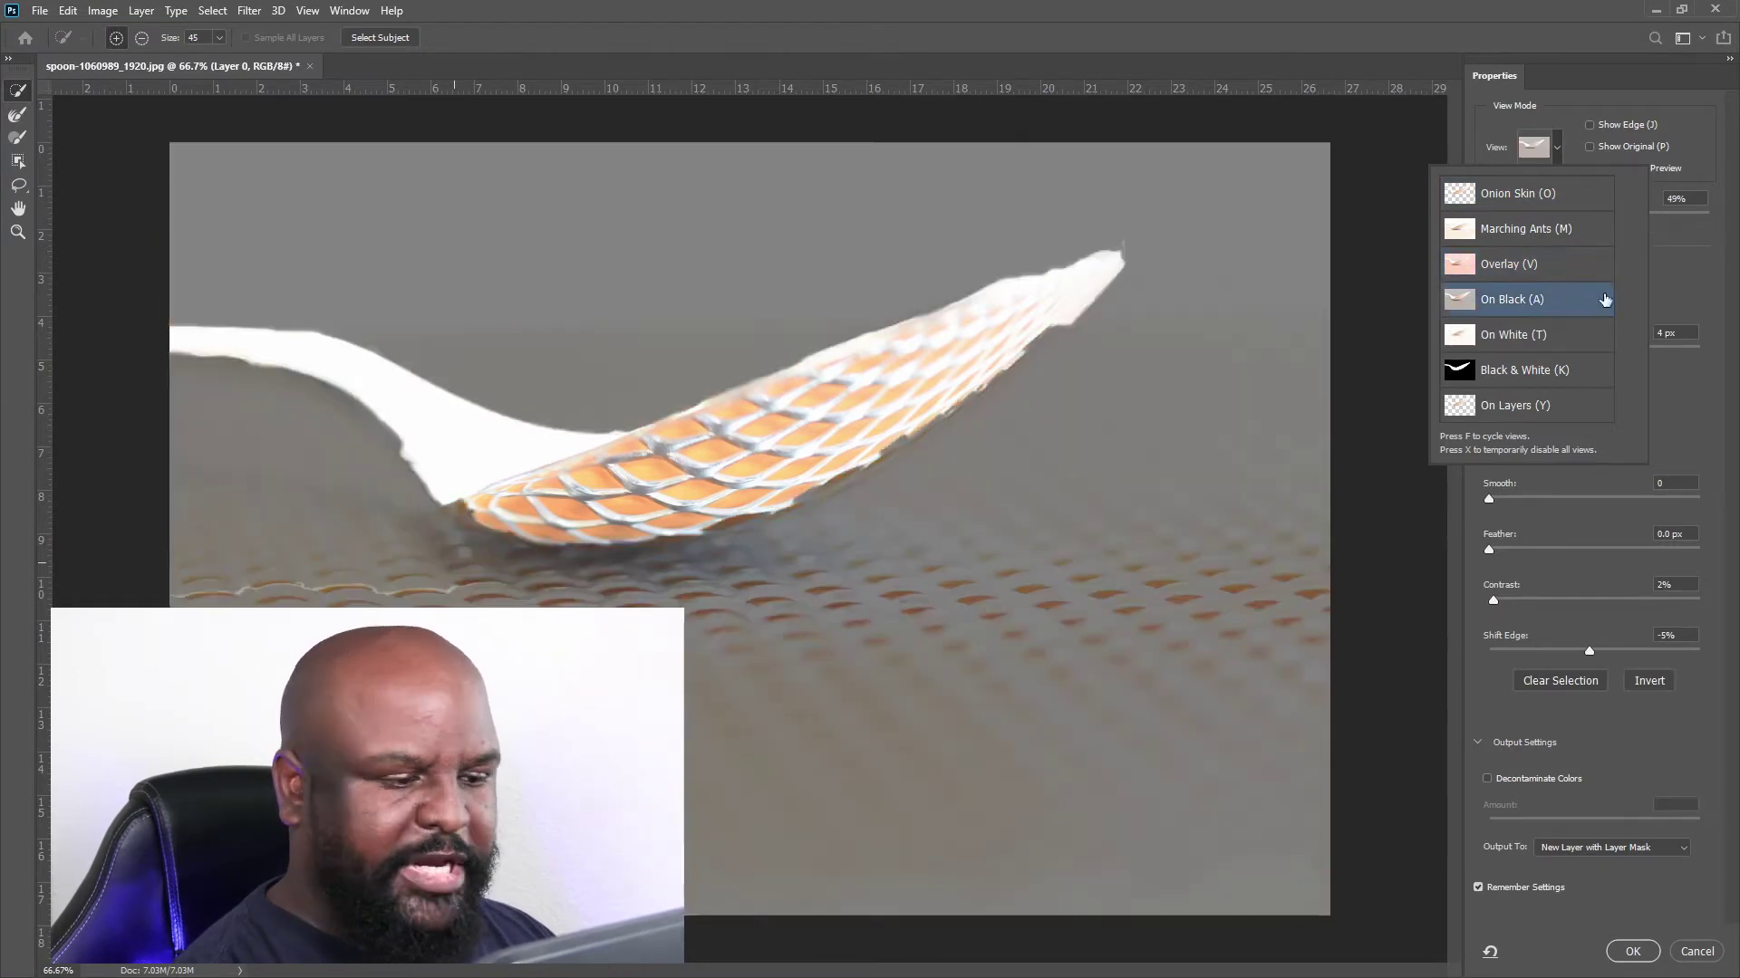
pyautogui.click(1658, 229)
pyautogui.moveTo(1607, 208); pyautogui.dragTo(1730, 216)
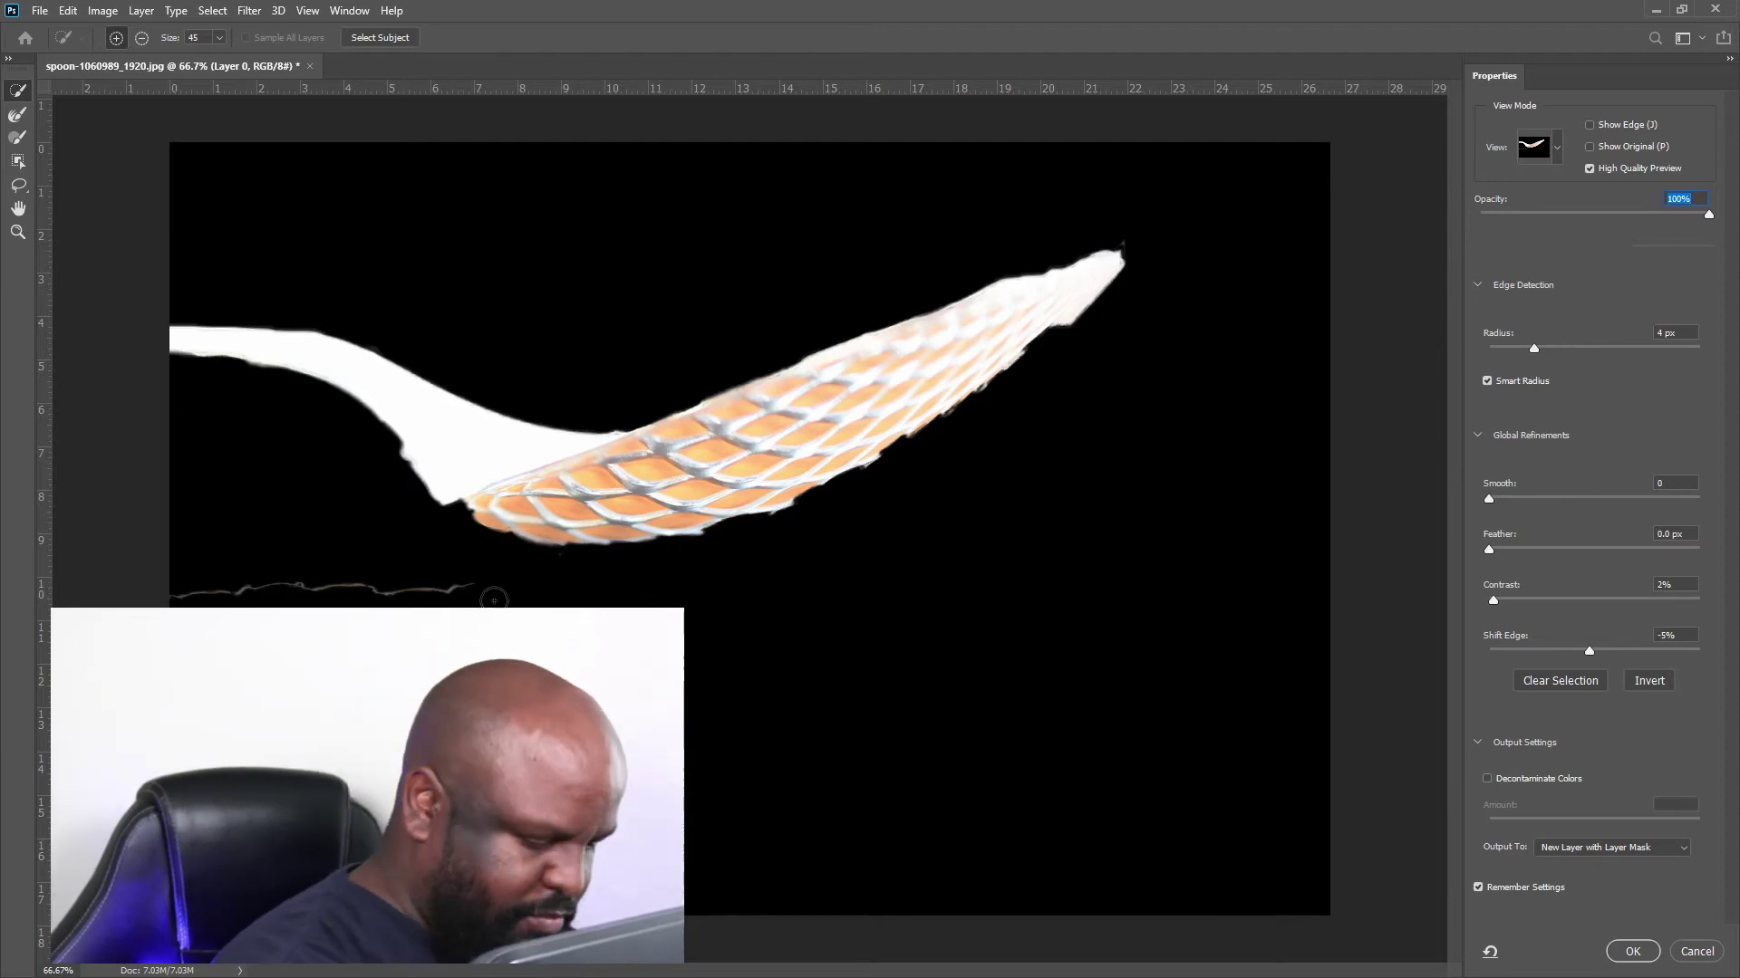
pyautogui.press('alt')
pyautogui.moveTo(456, 584); pyautogui.dragTo(240, 591)
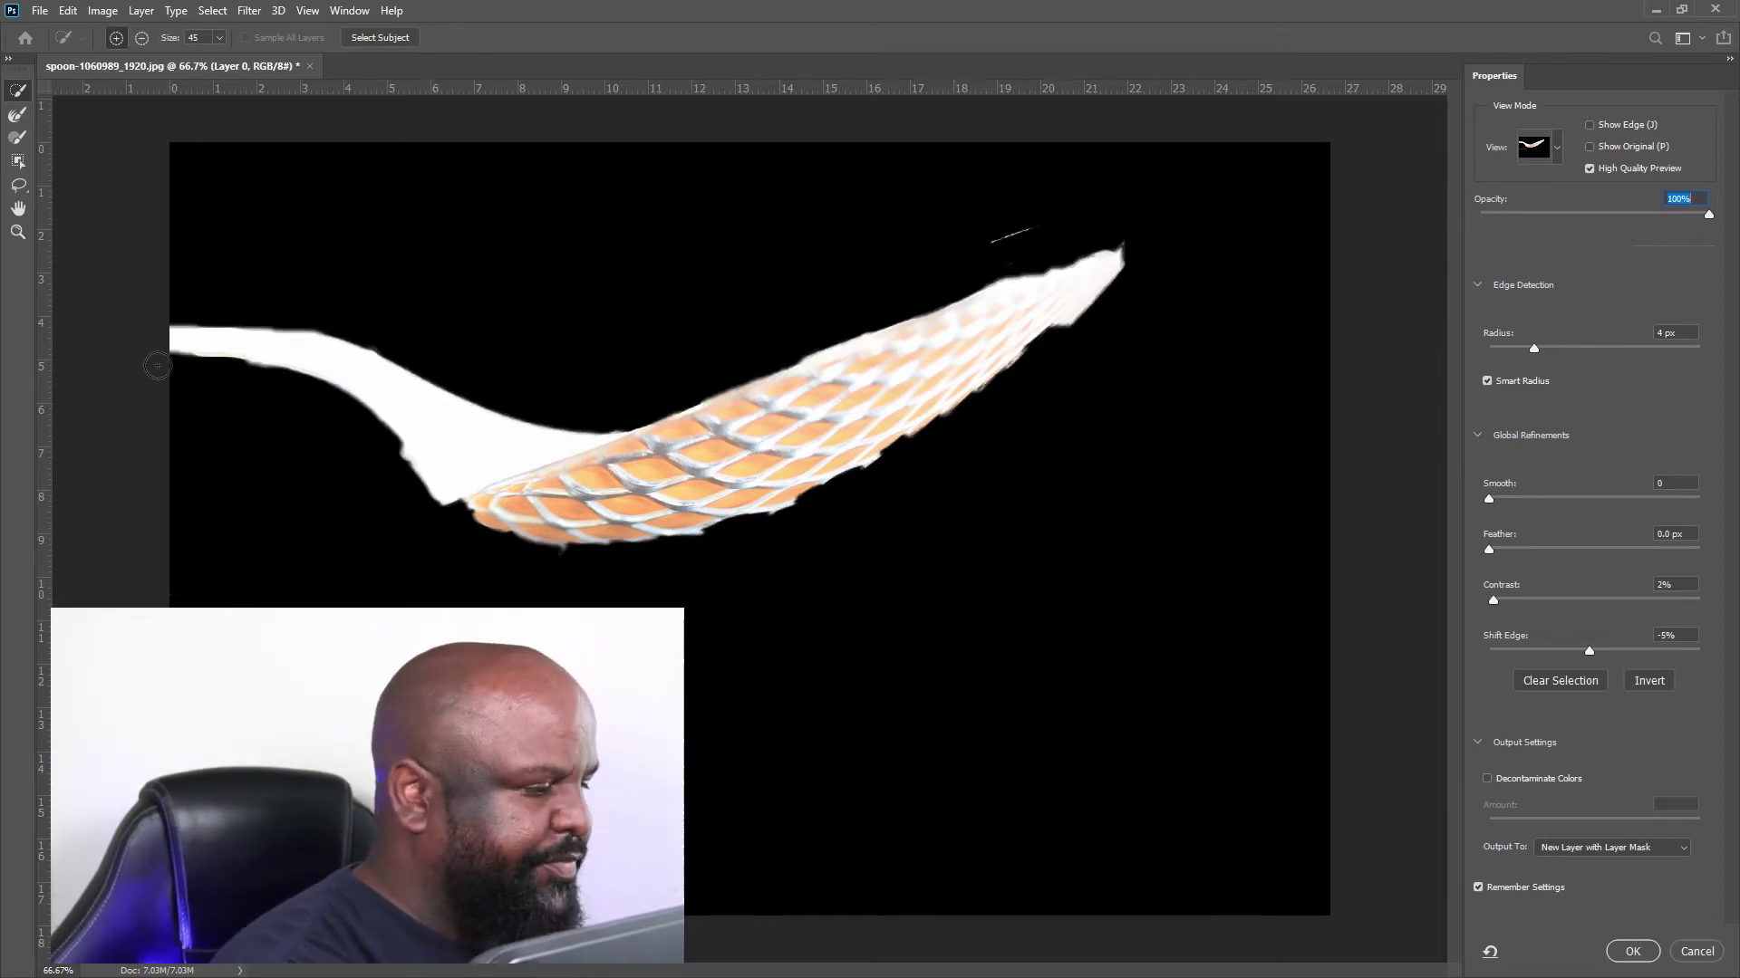
# Paint along the bowl's lower edge with the Refine Edge Brush, and cancel Select and Mask.
pyautogui.click(17, 114)
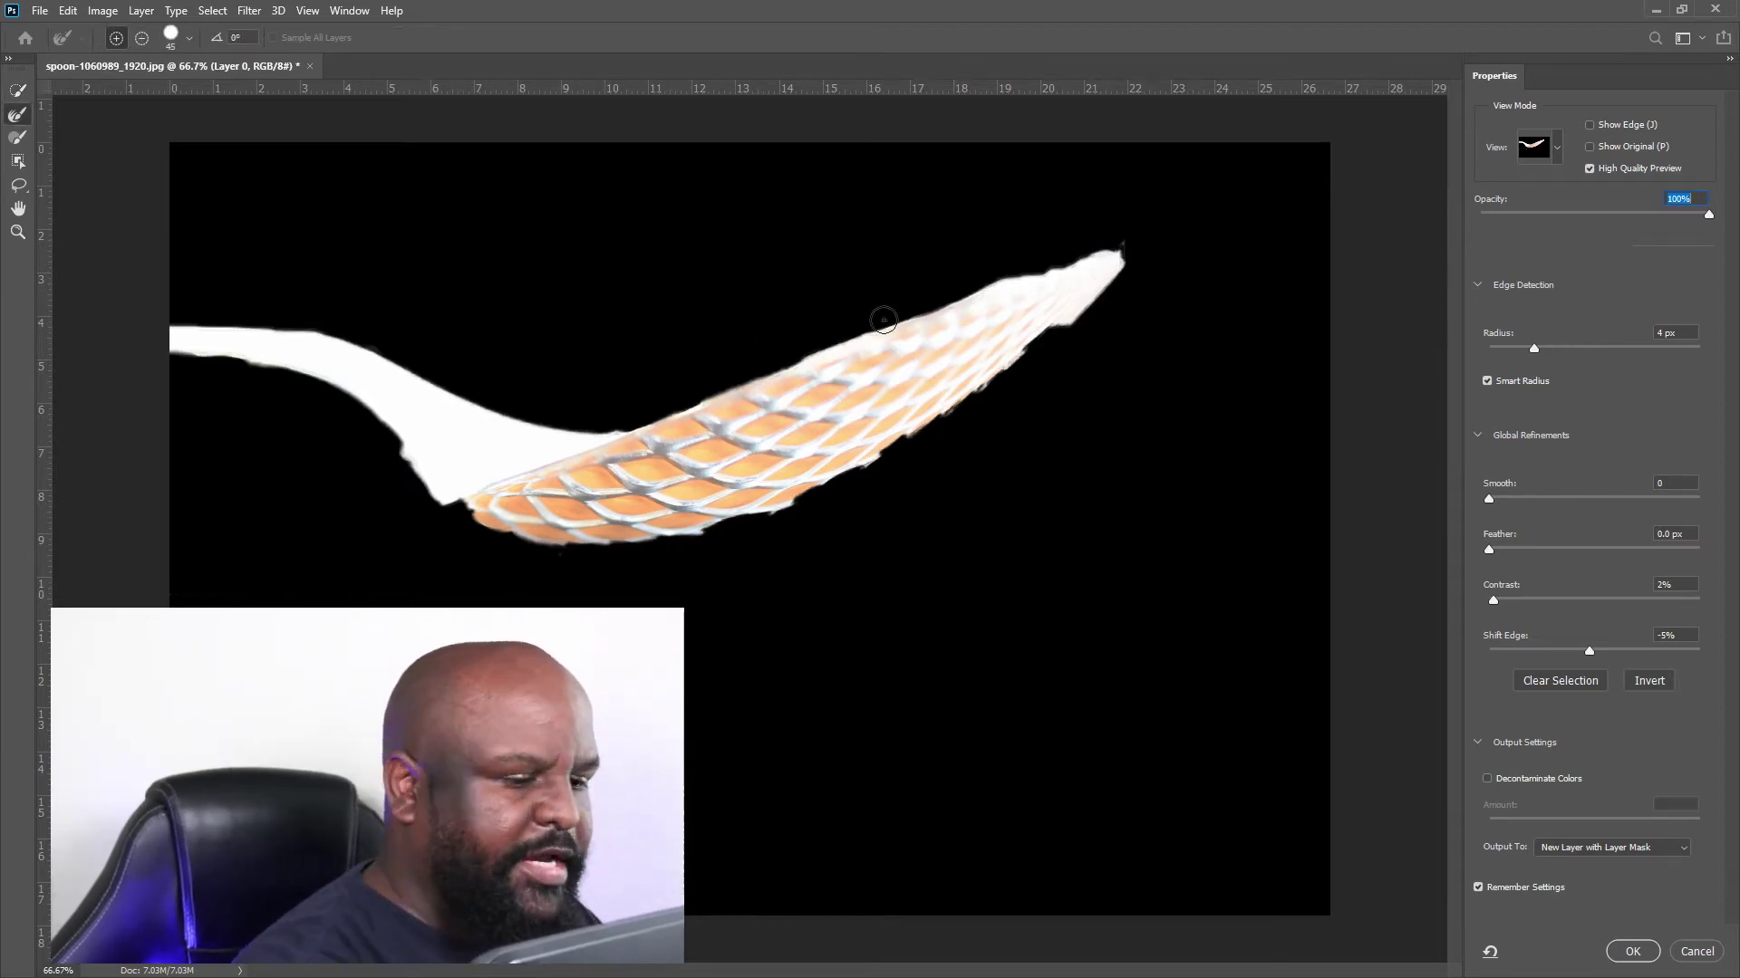
pyautogui.moveTo(1069, 319)
pyautogui.mouseDown()
pyautogui.moveTo(789, 507)
pyautogui.moveTo(652, 566)
pyautogui.mouseUp()
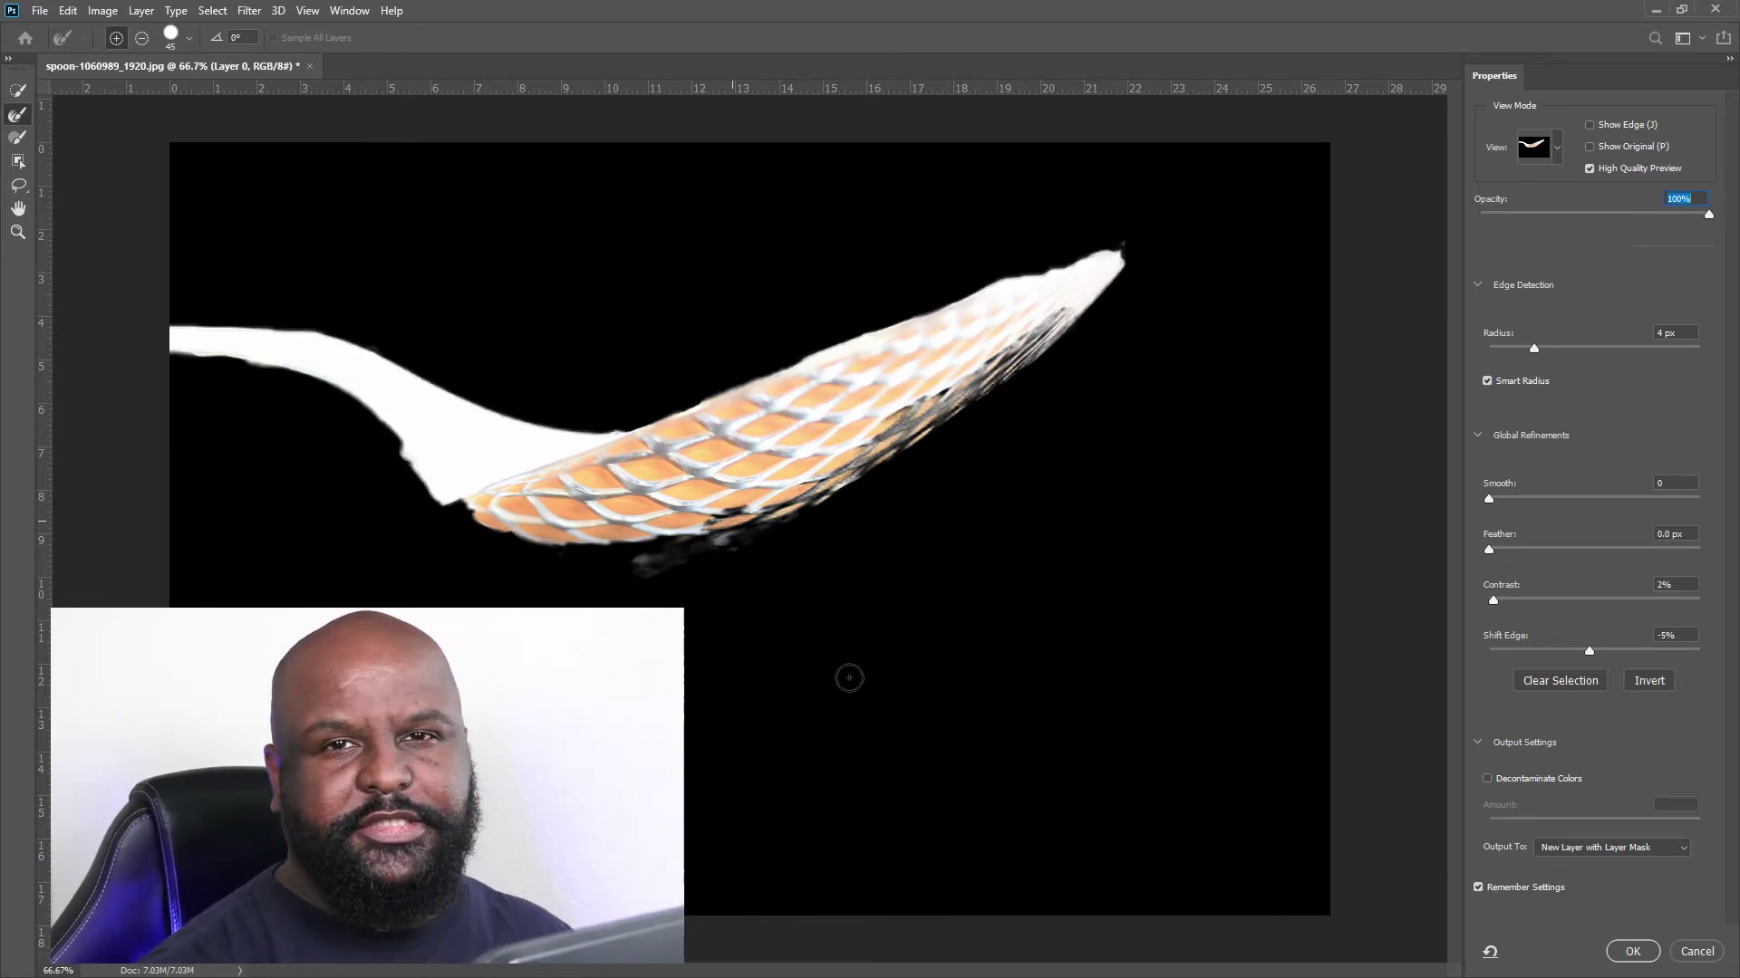
pyautogui.click(1696, 951)
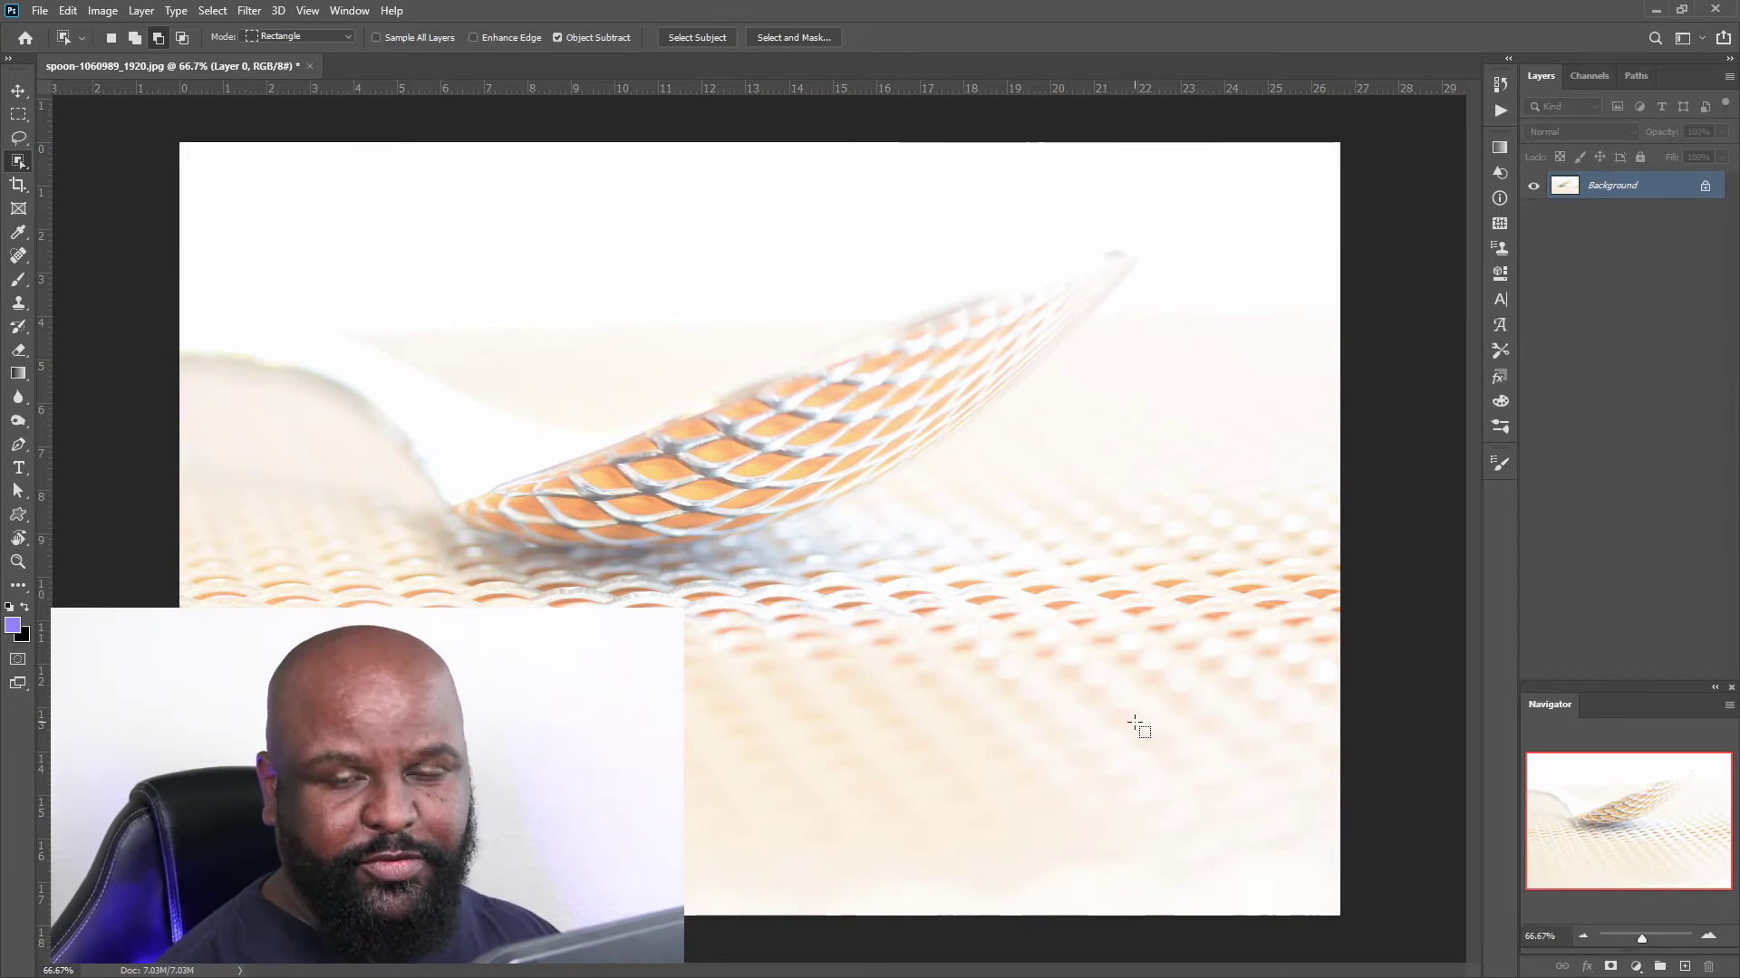
# Add a Levels adjustment layer above the photo and set its black input level to 227.
pyautogui.click(1636, 967)
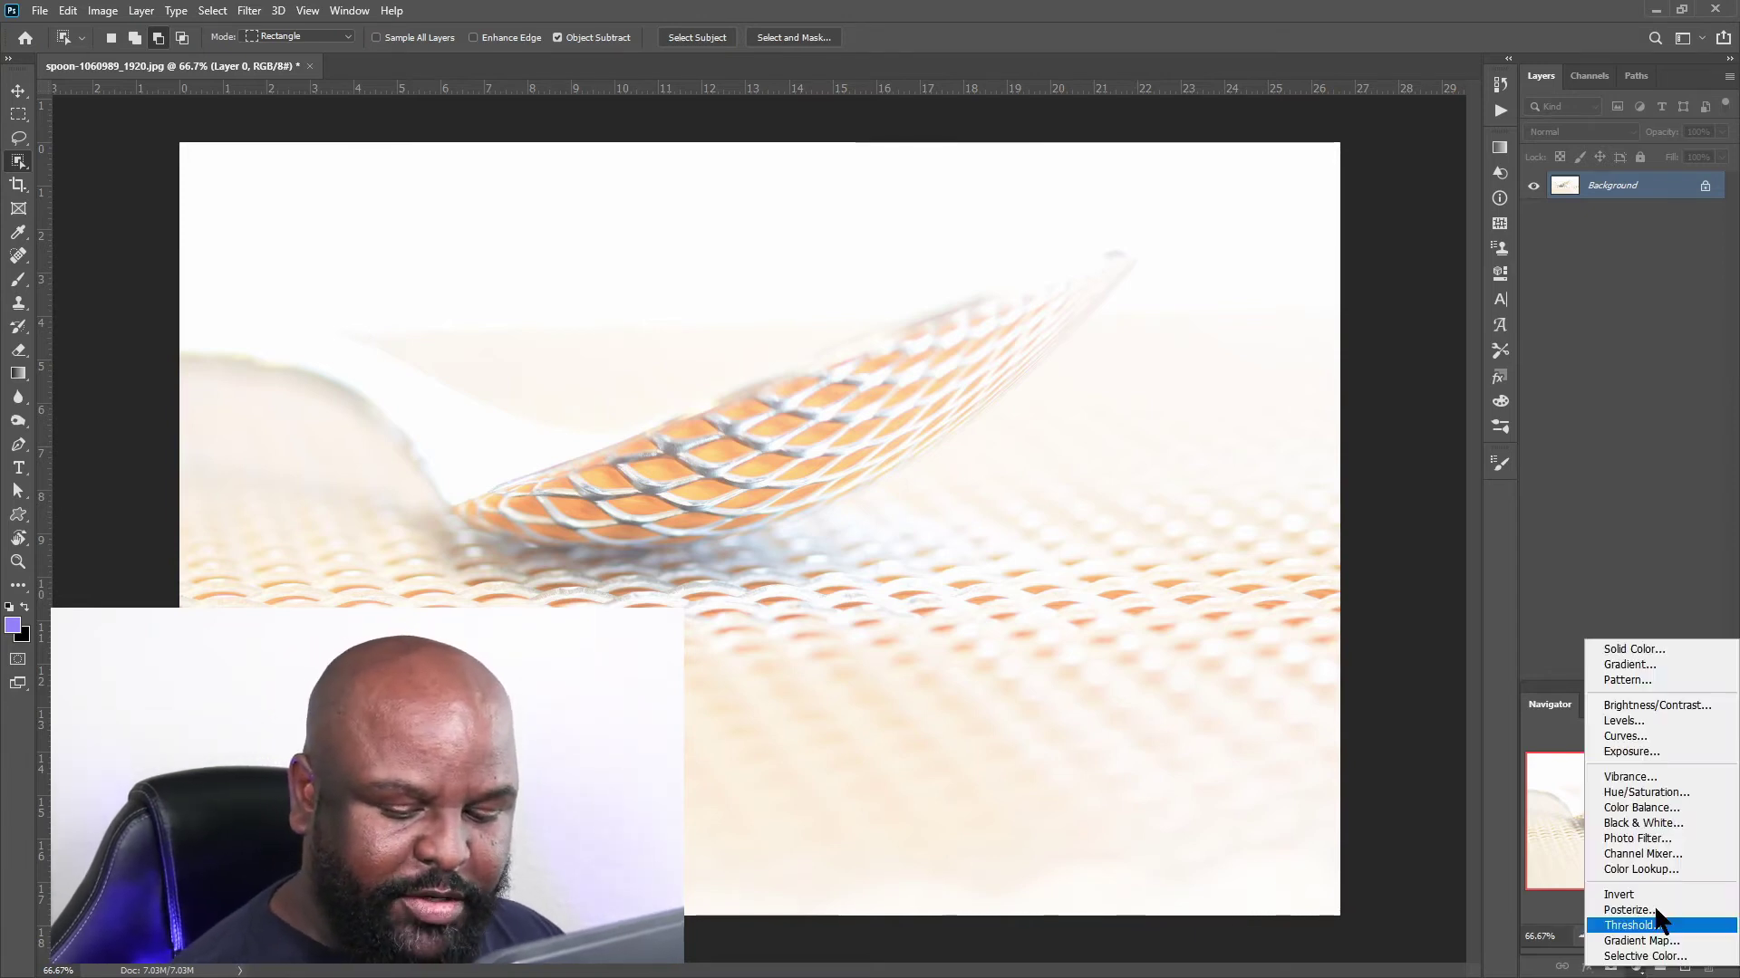
pyautogui.click(1644, 720)
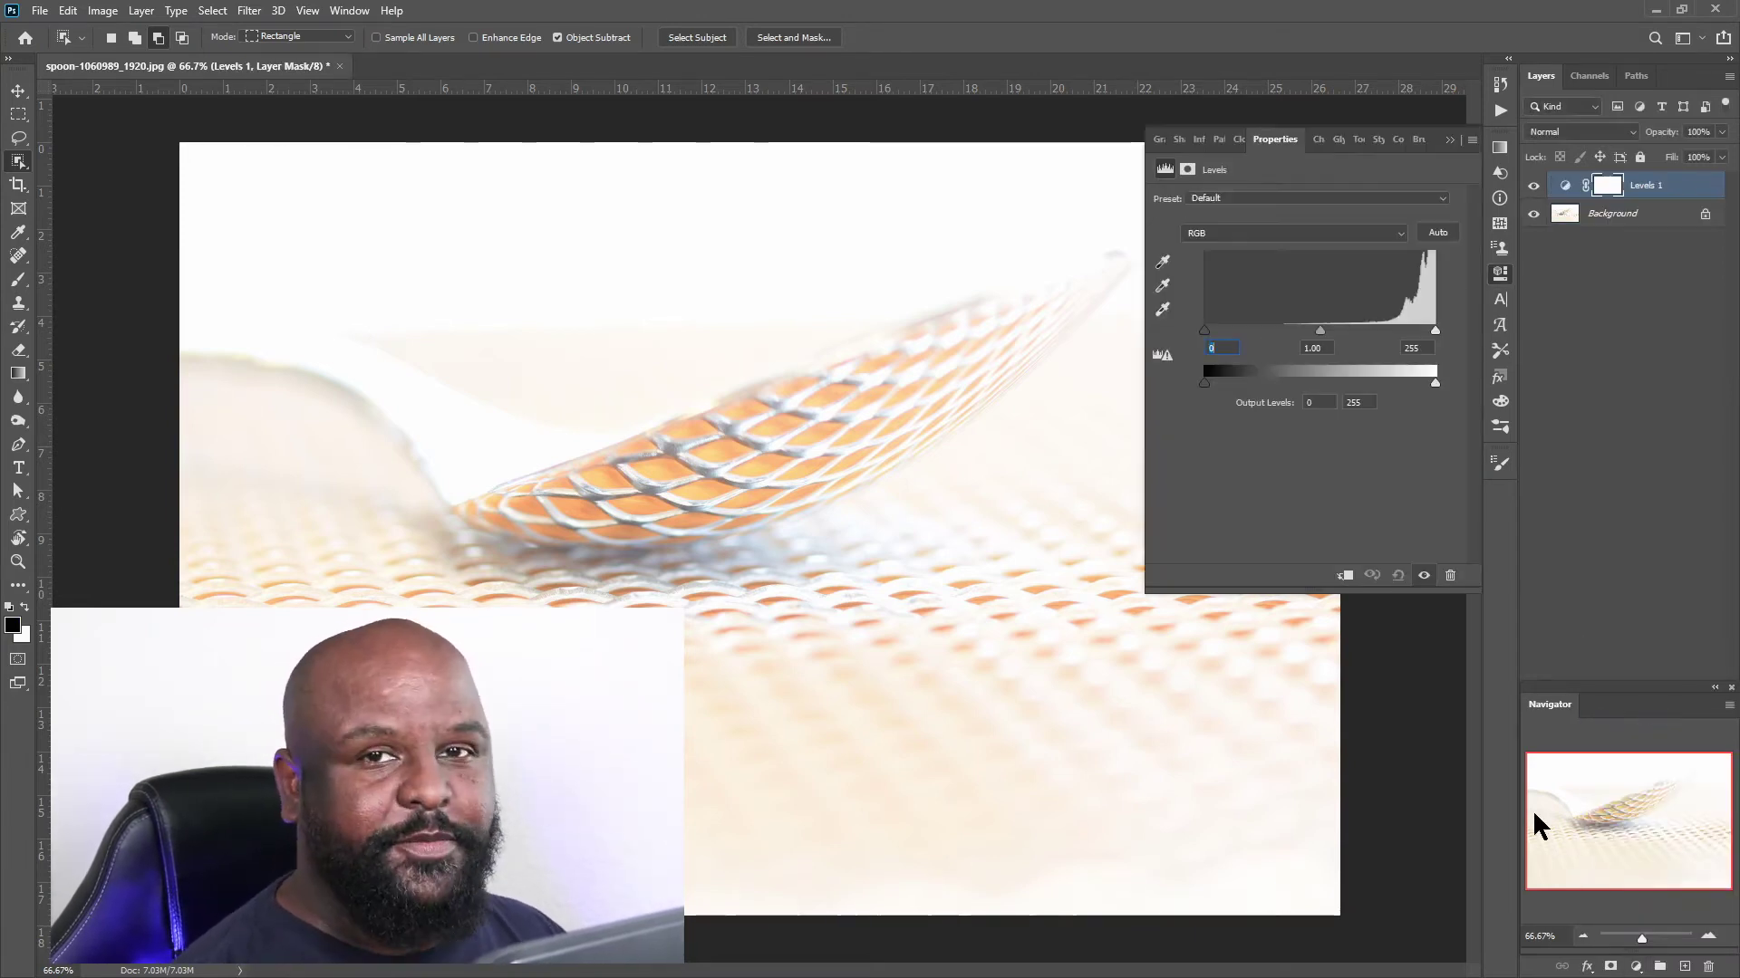
pyautogui.moveTo(1204, 330); pyautogui.dragTo(1413, 332)
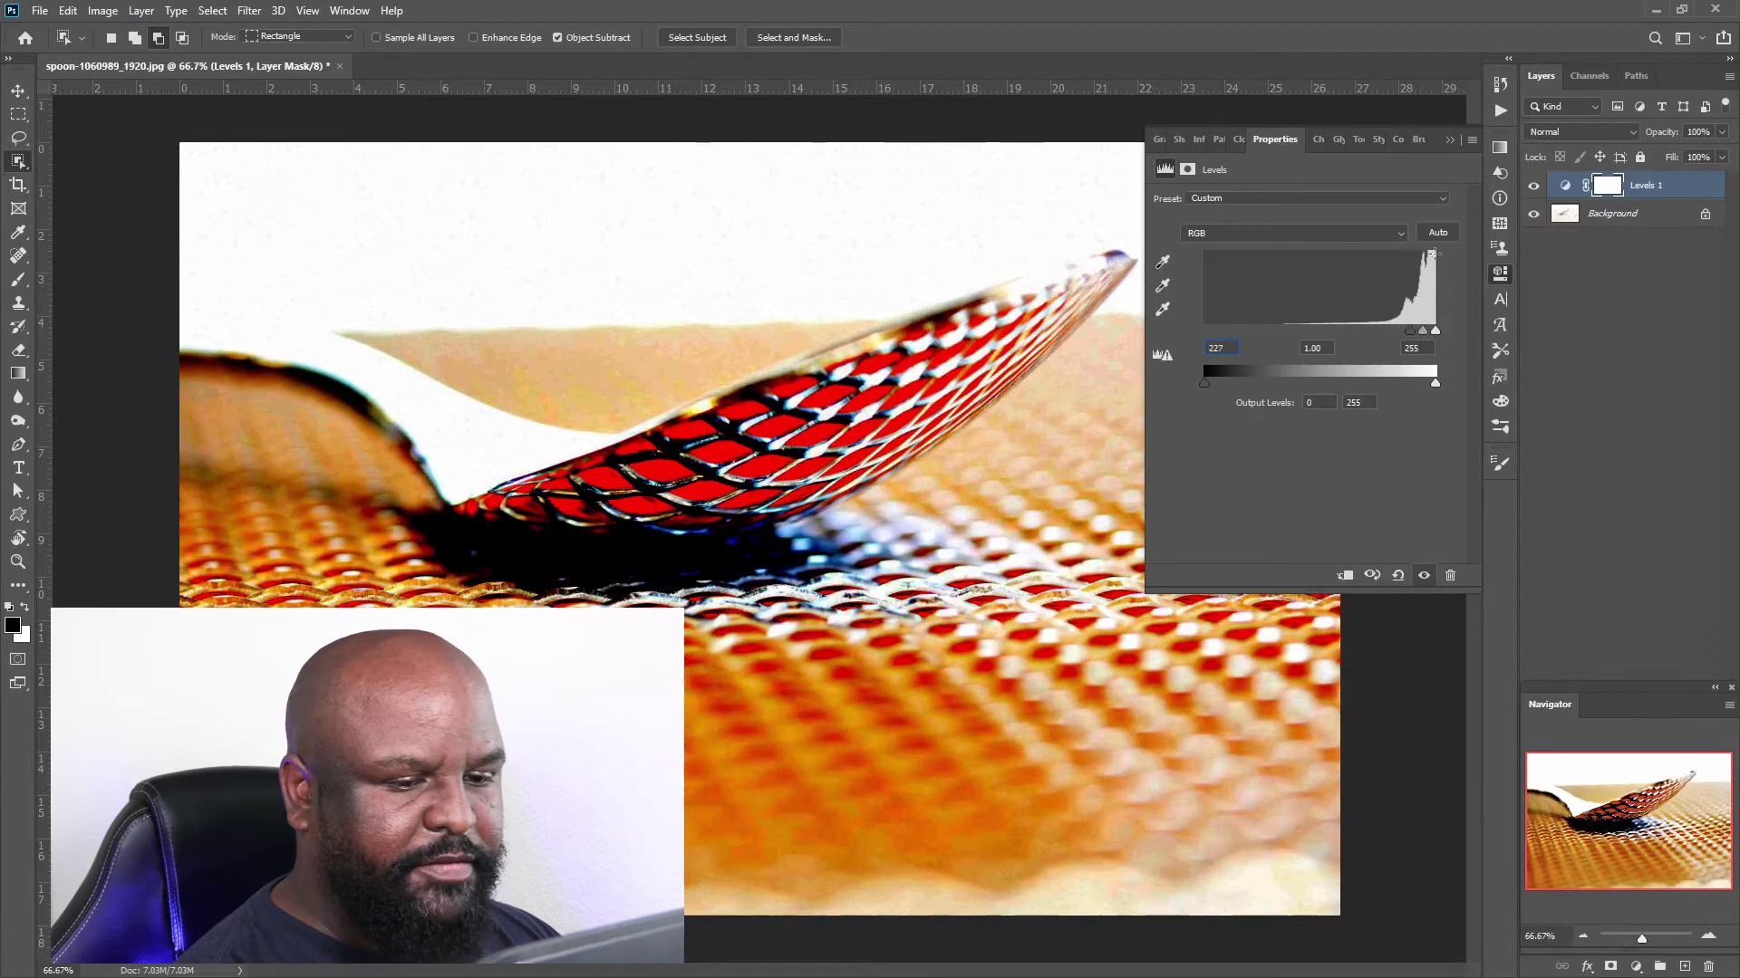
# Delete the Levels adjustment layer and collapse its properties.
pyautogui.click(1450, 575)
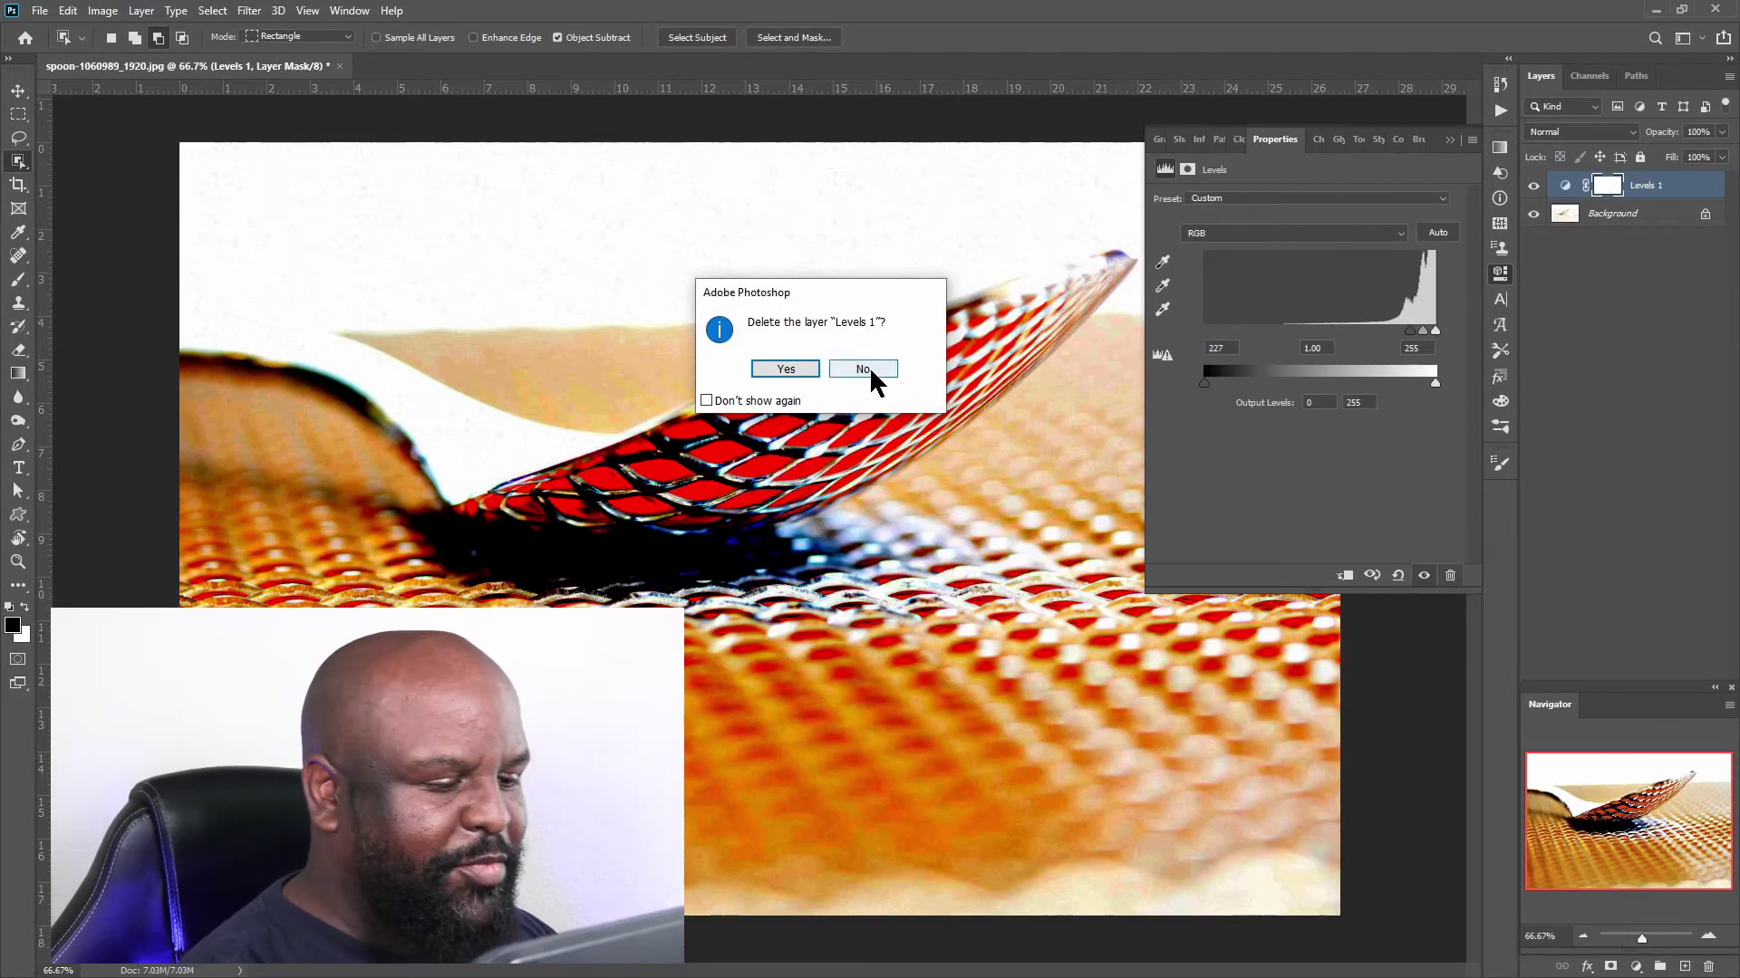
pyautogui.click(863, 368)
pyautogui.click(1450, 575)
pyautogui.click(786, 370)
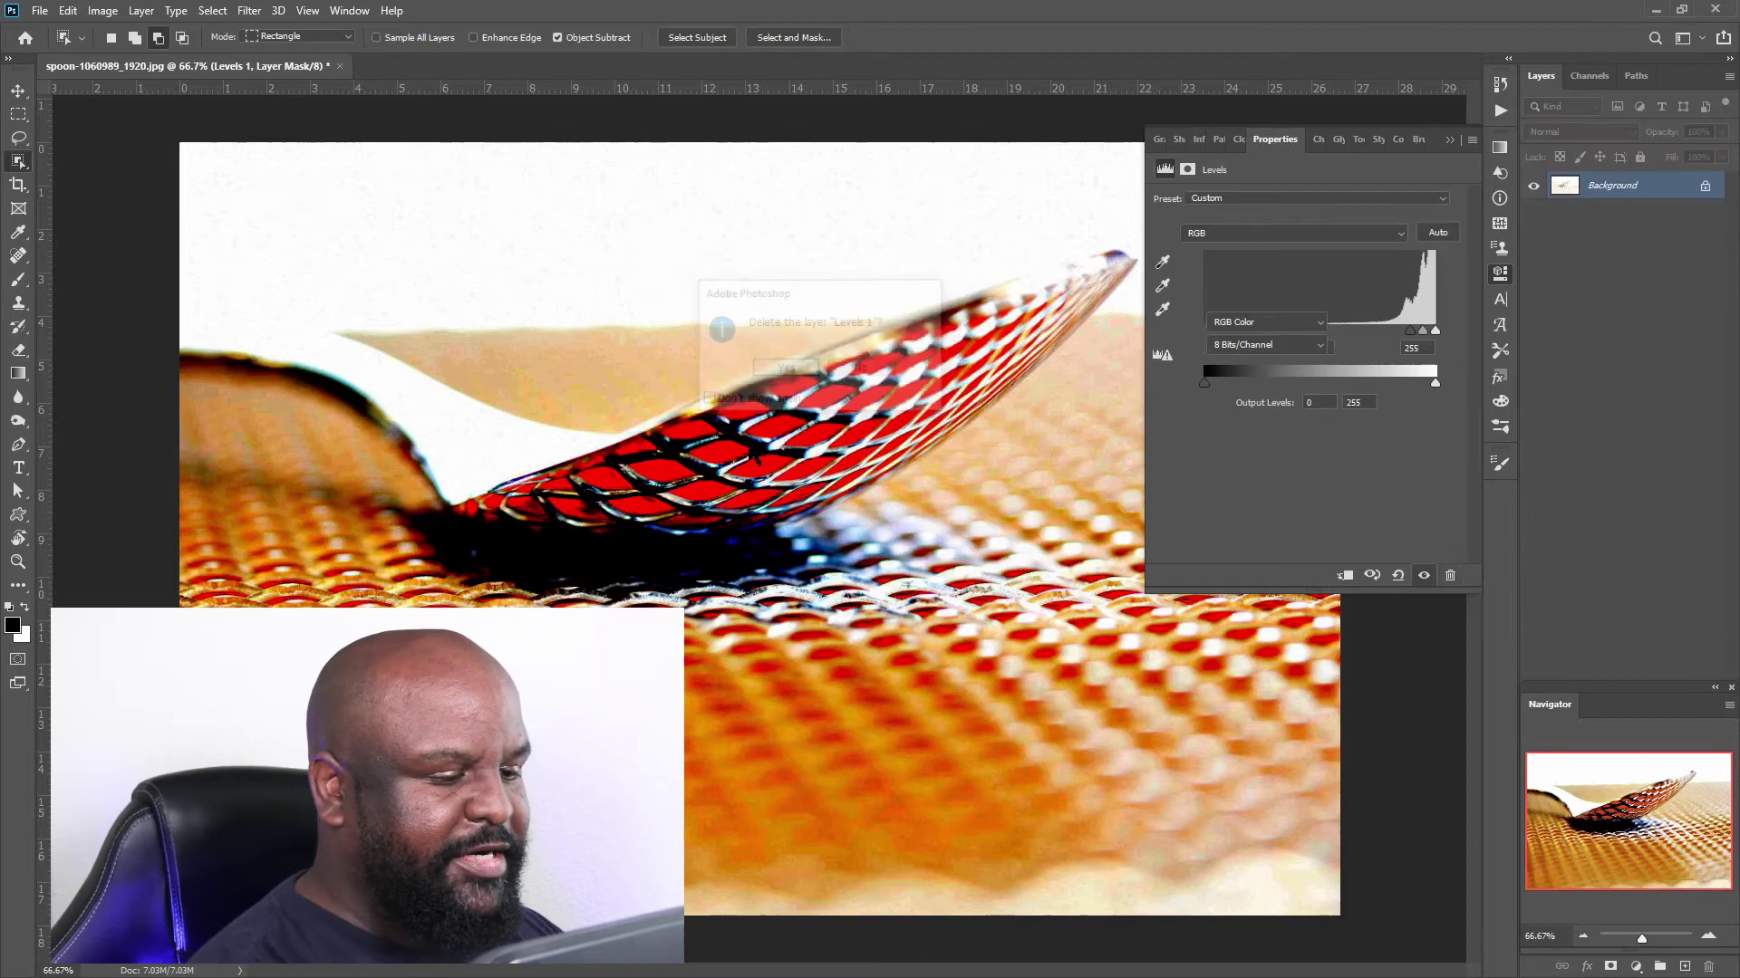
pyautogui.click(1454, 136)
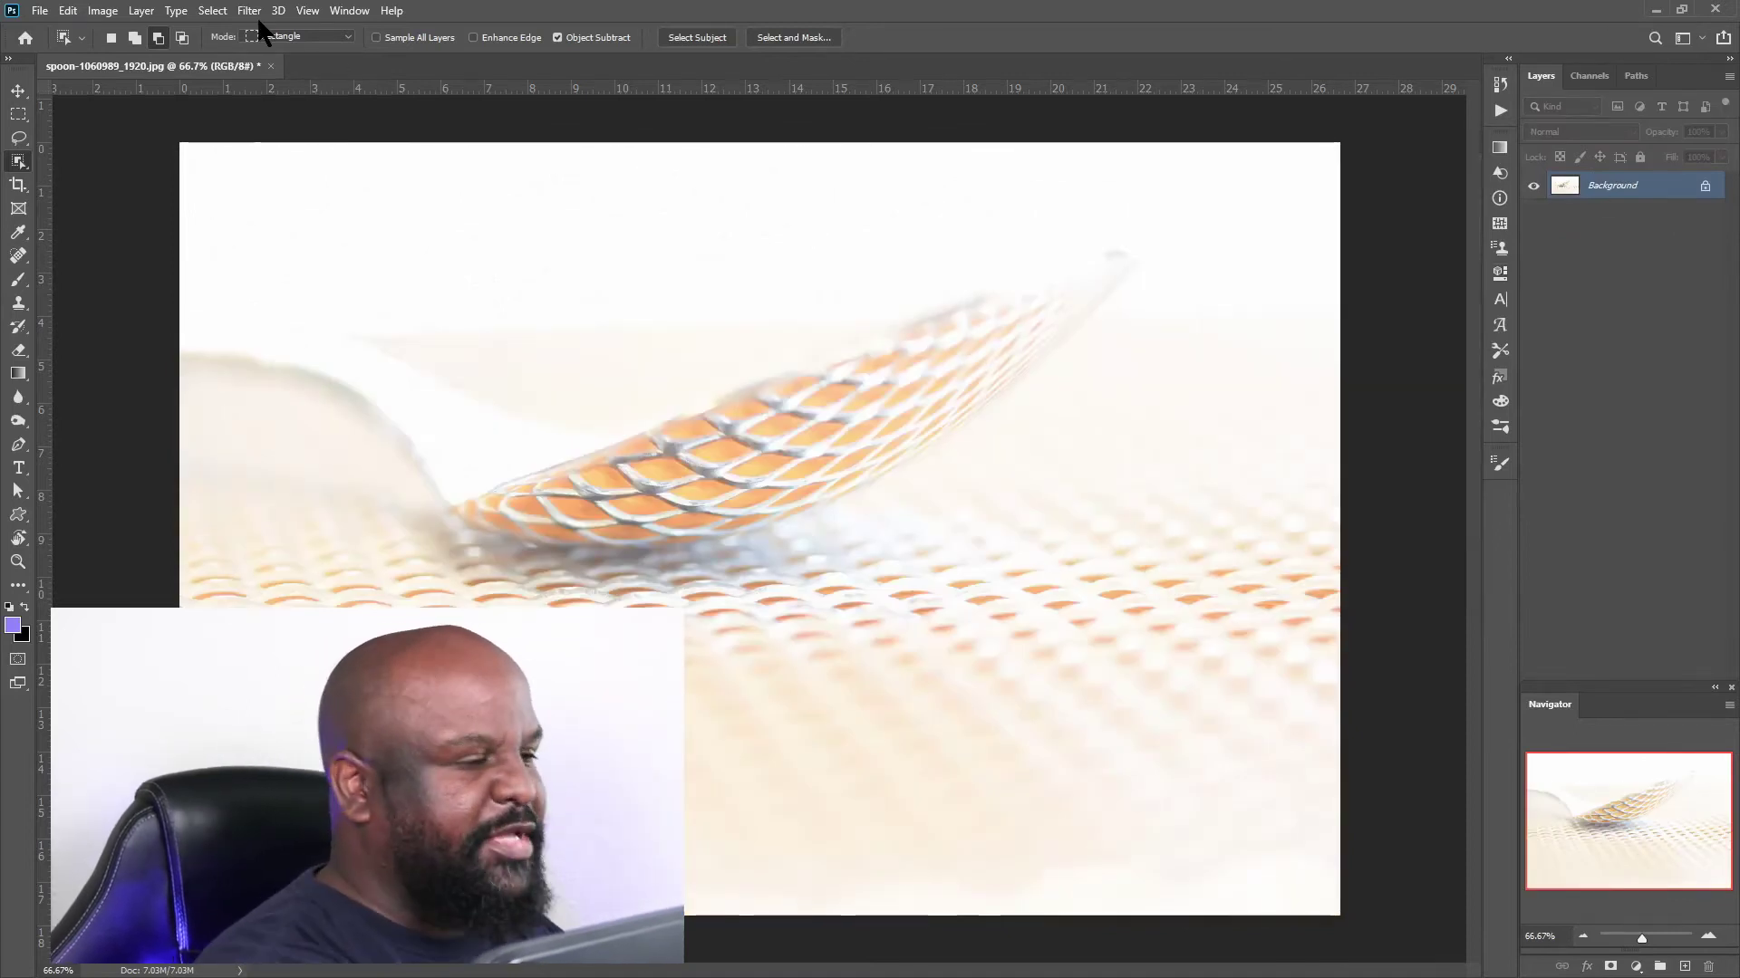
# Try the Threshold adjustment on the photo at levels 248 and 203, and cancel it.
pyautogui.click(104, 13)
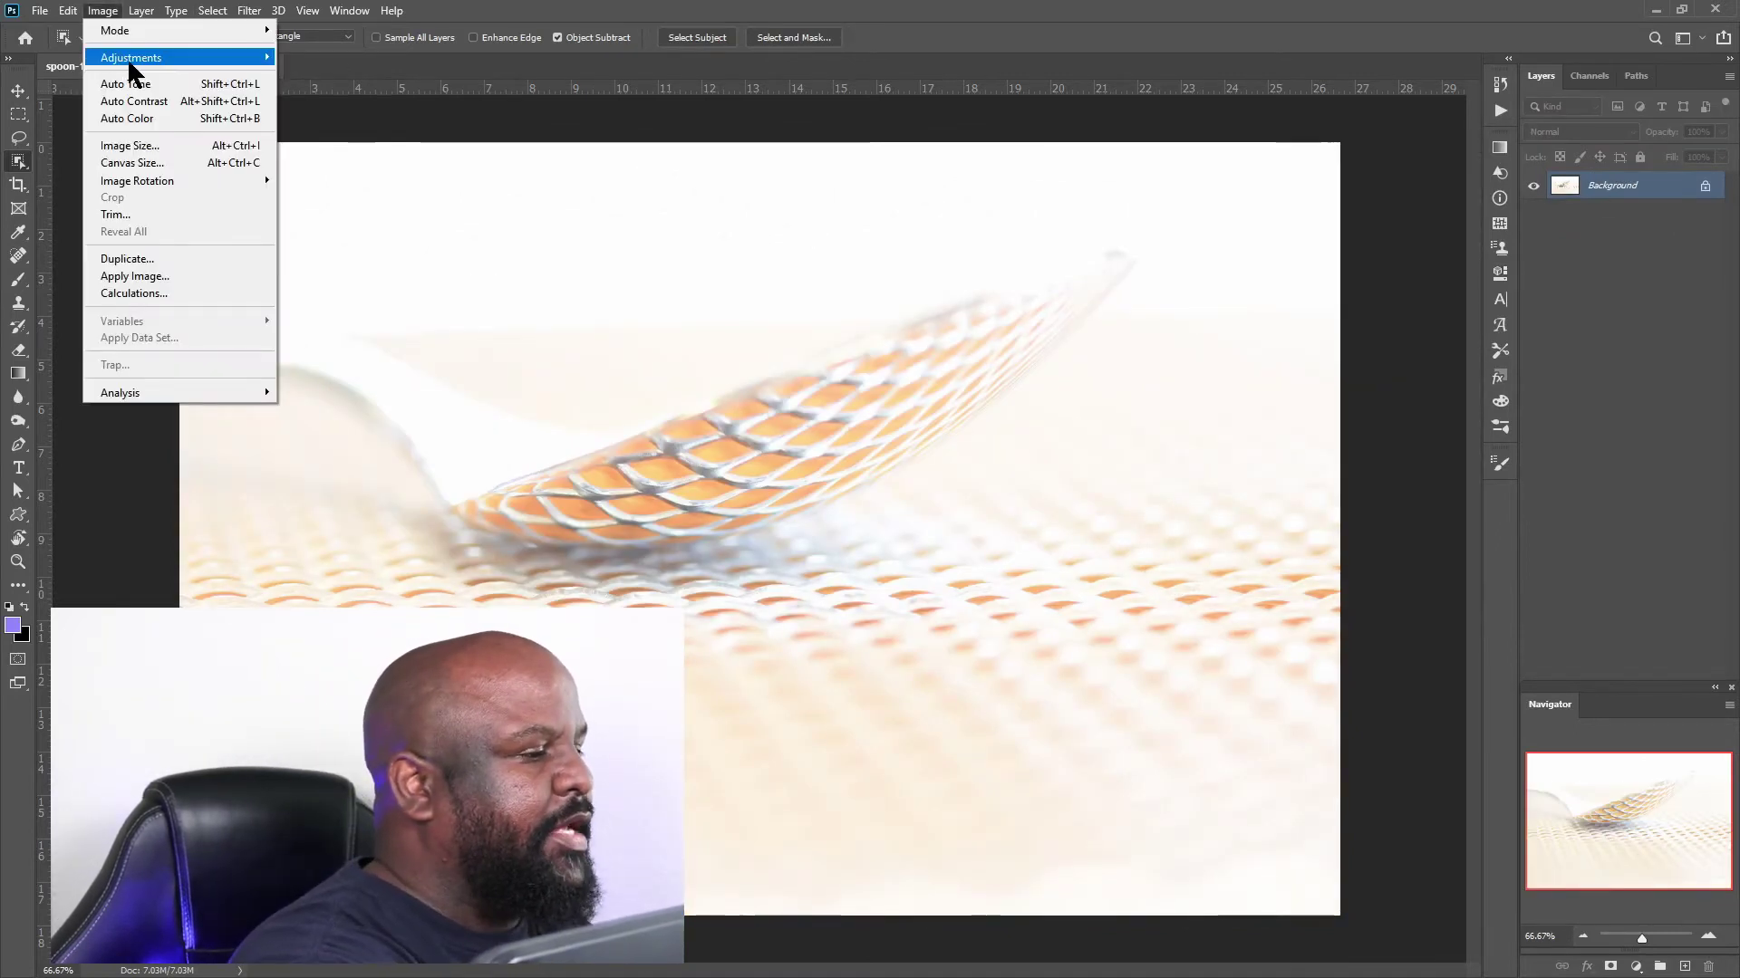
pyautogui.moveTo(131, 57)
pyautogui.click(366, 300)
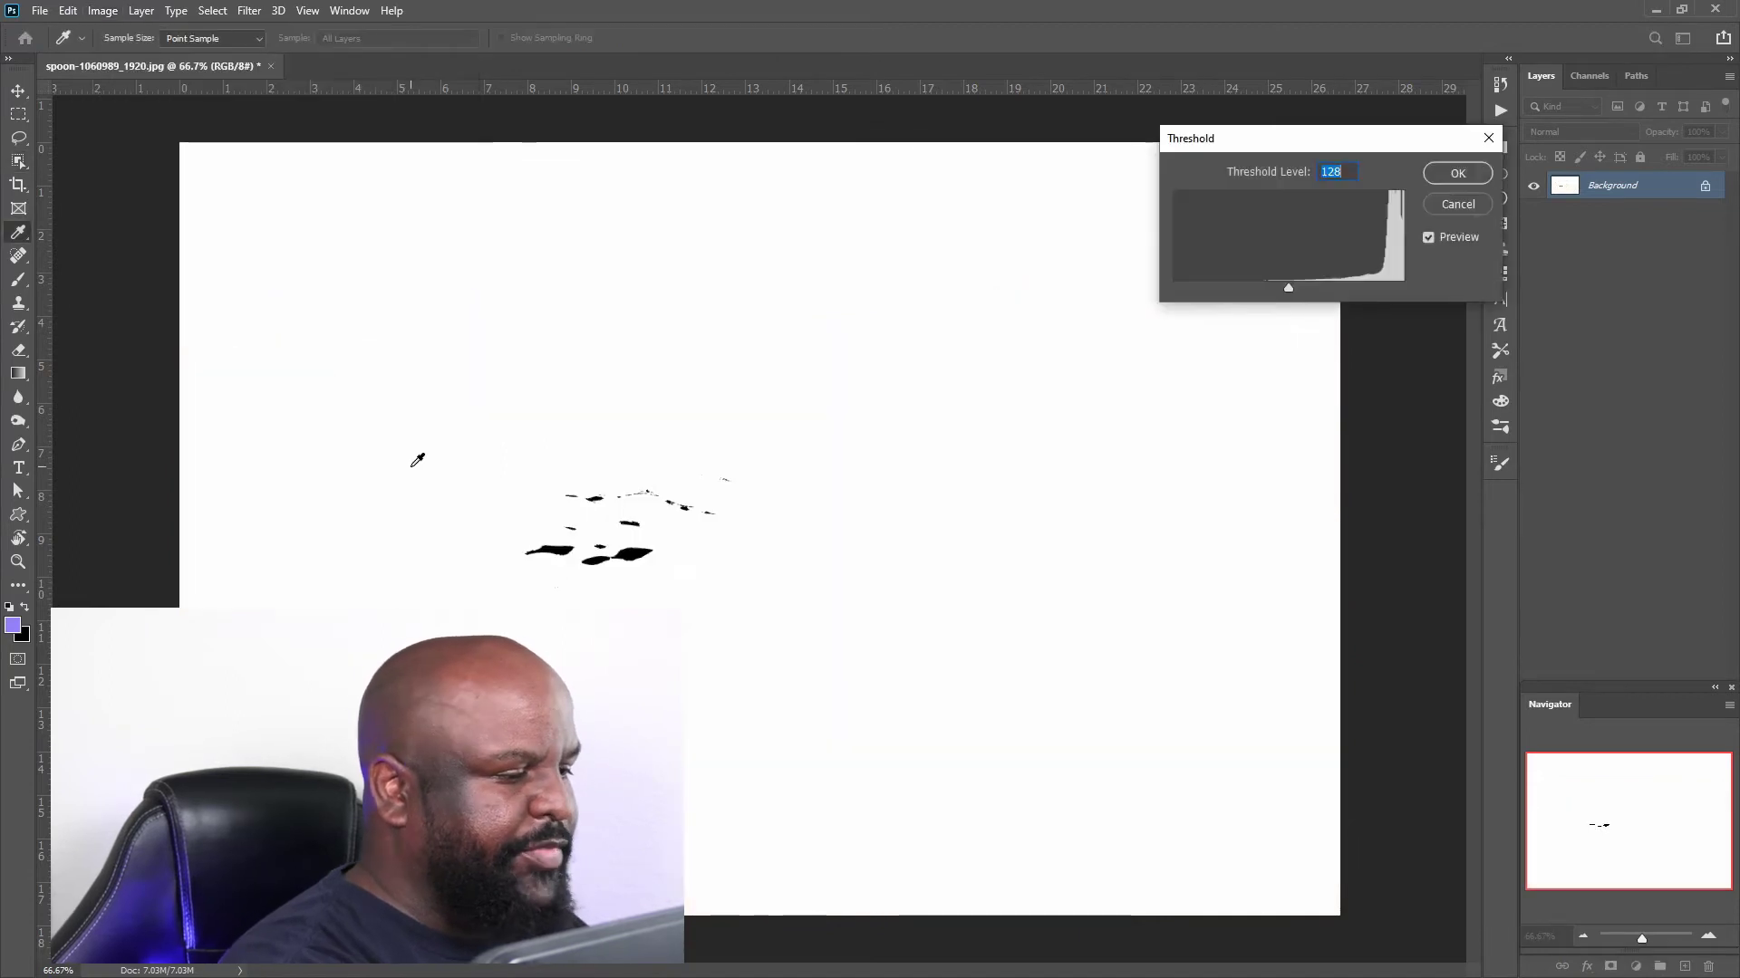
pyautogui.moveTo(1290, 288); pyautogui.dragTo(1400, 283)
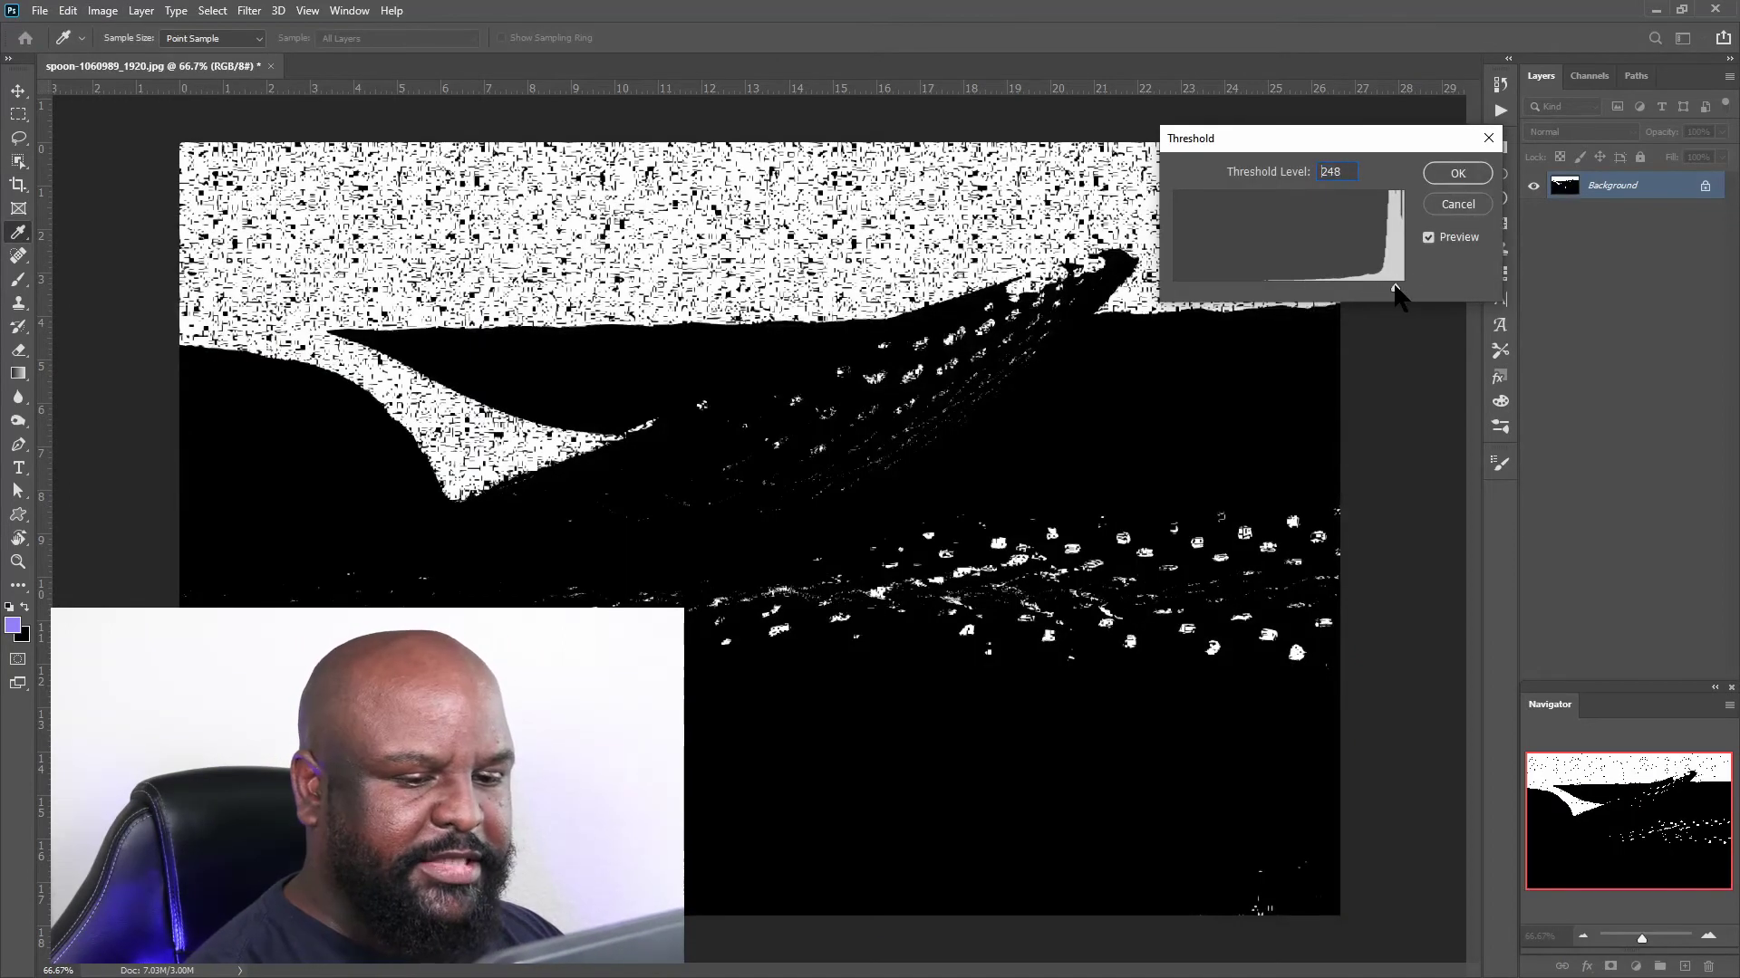
pyautogui.moveTo(1379, 283)
pyautogui.mouseDown()
pyautogui.moveTo(1271, 290)
pyautogui.moveTo(1355, 288)
pyautogui.mouseUp()
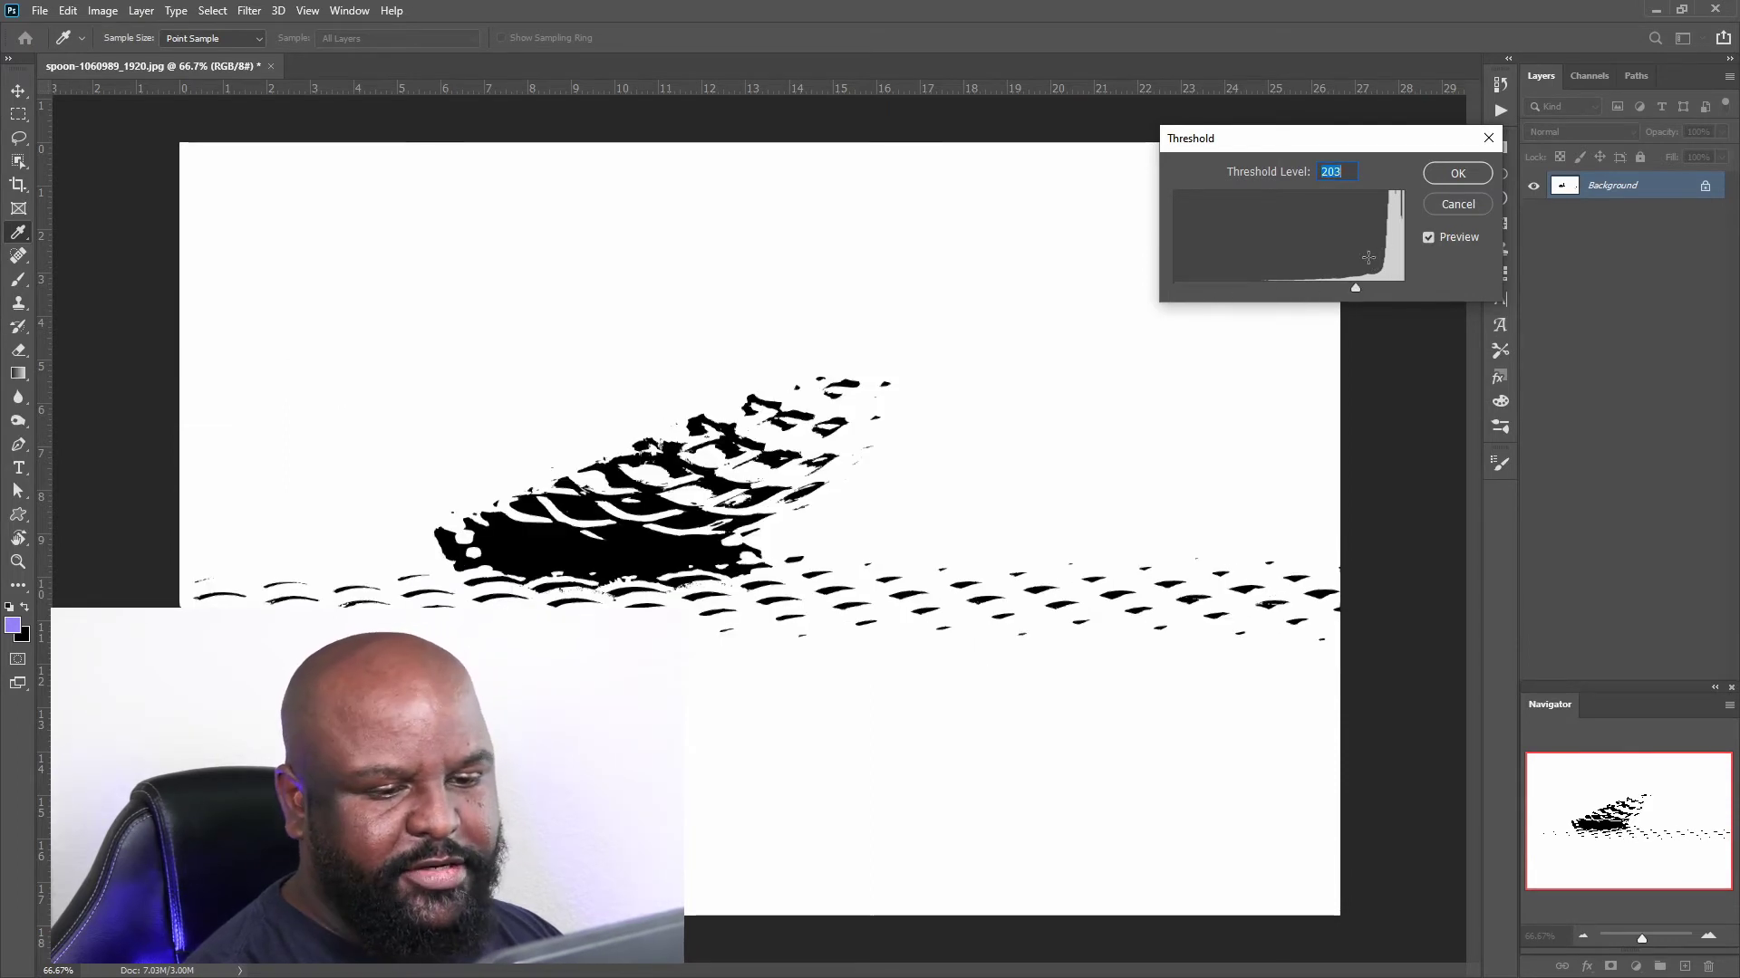
pyautogui.click(1457, 203)
pyautogui.press('w')
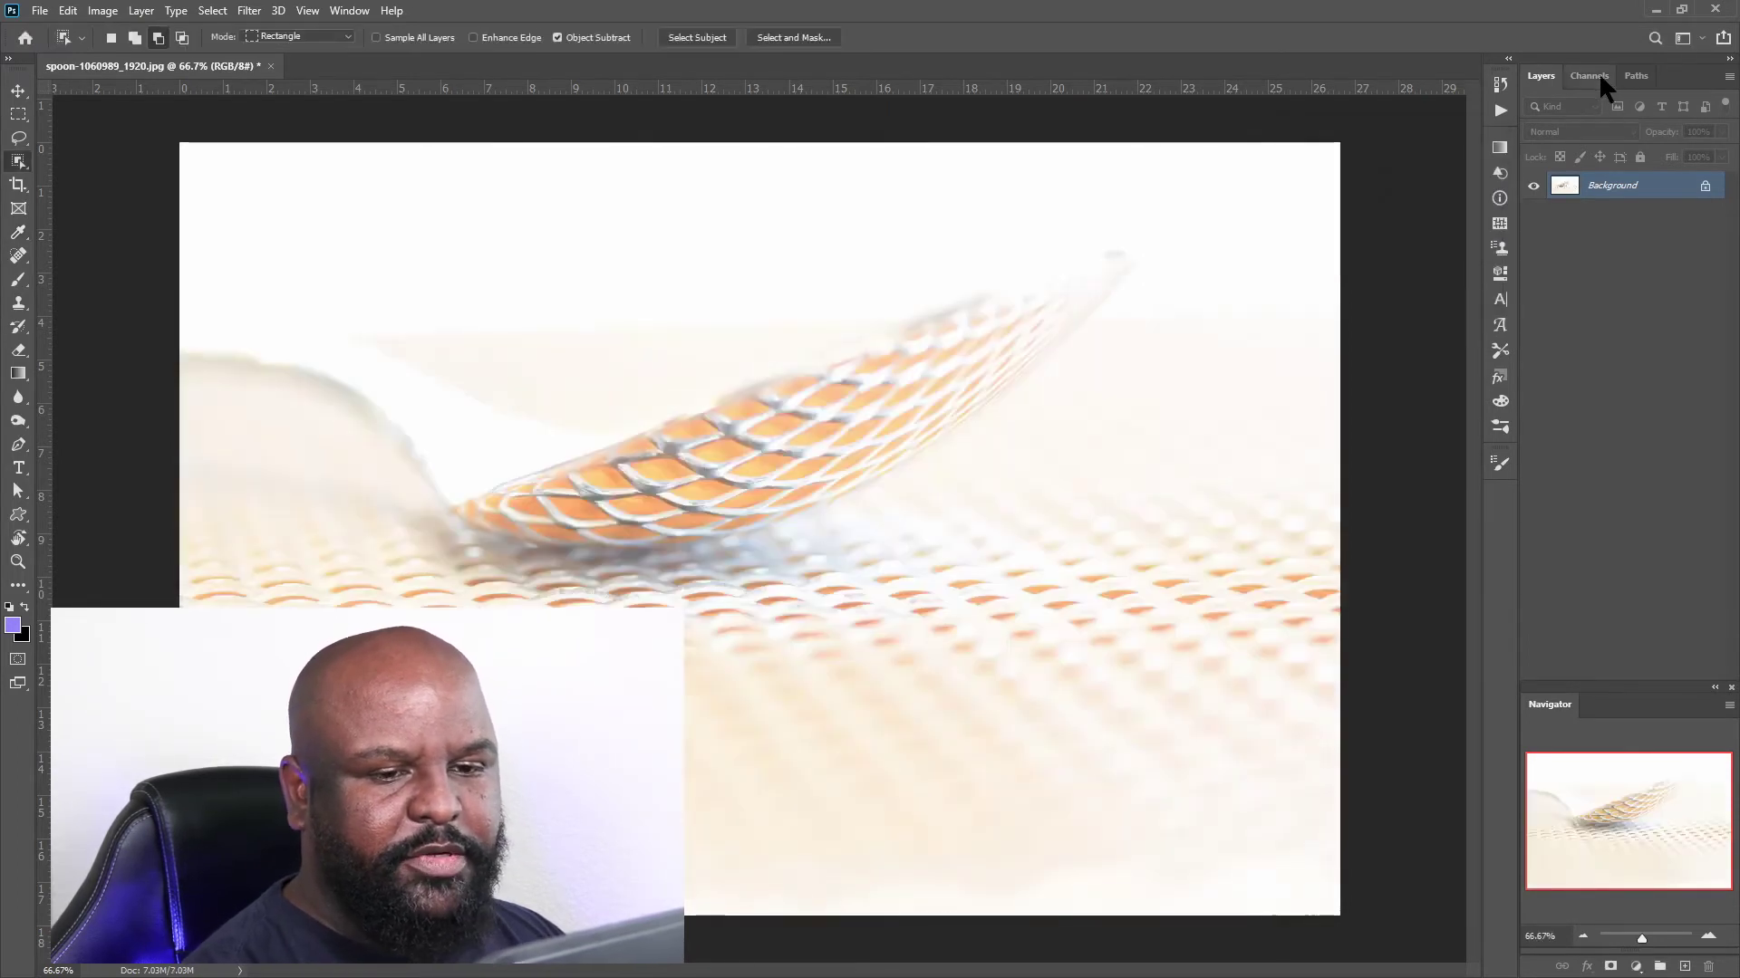
# Isolate the Blue channel by hiding Red and Green, and duplicate it as a new channel.
pyautogui.click(1593, 74)
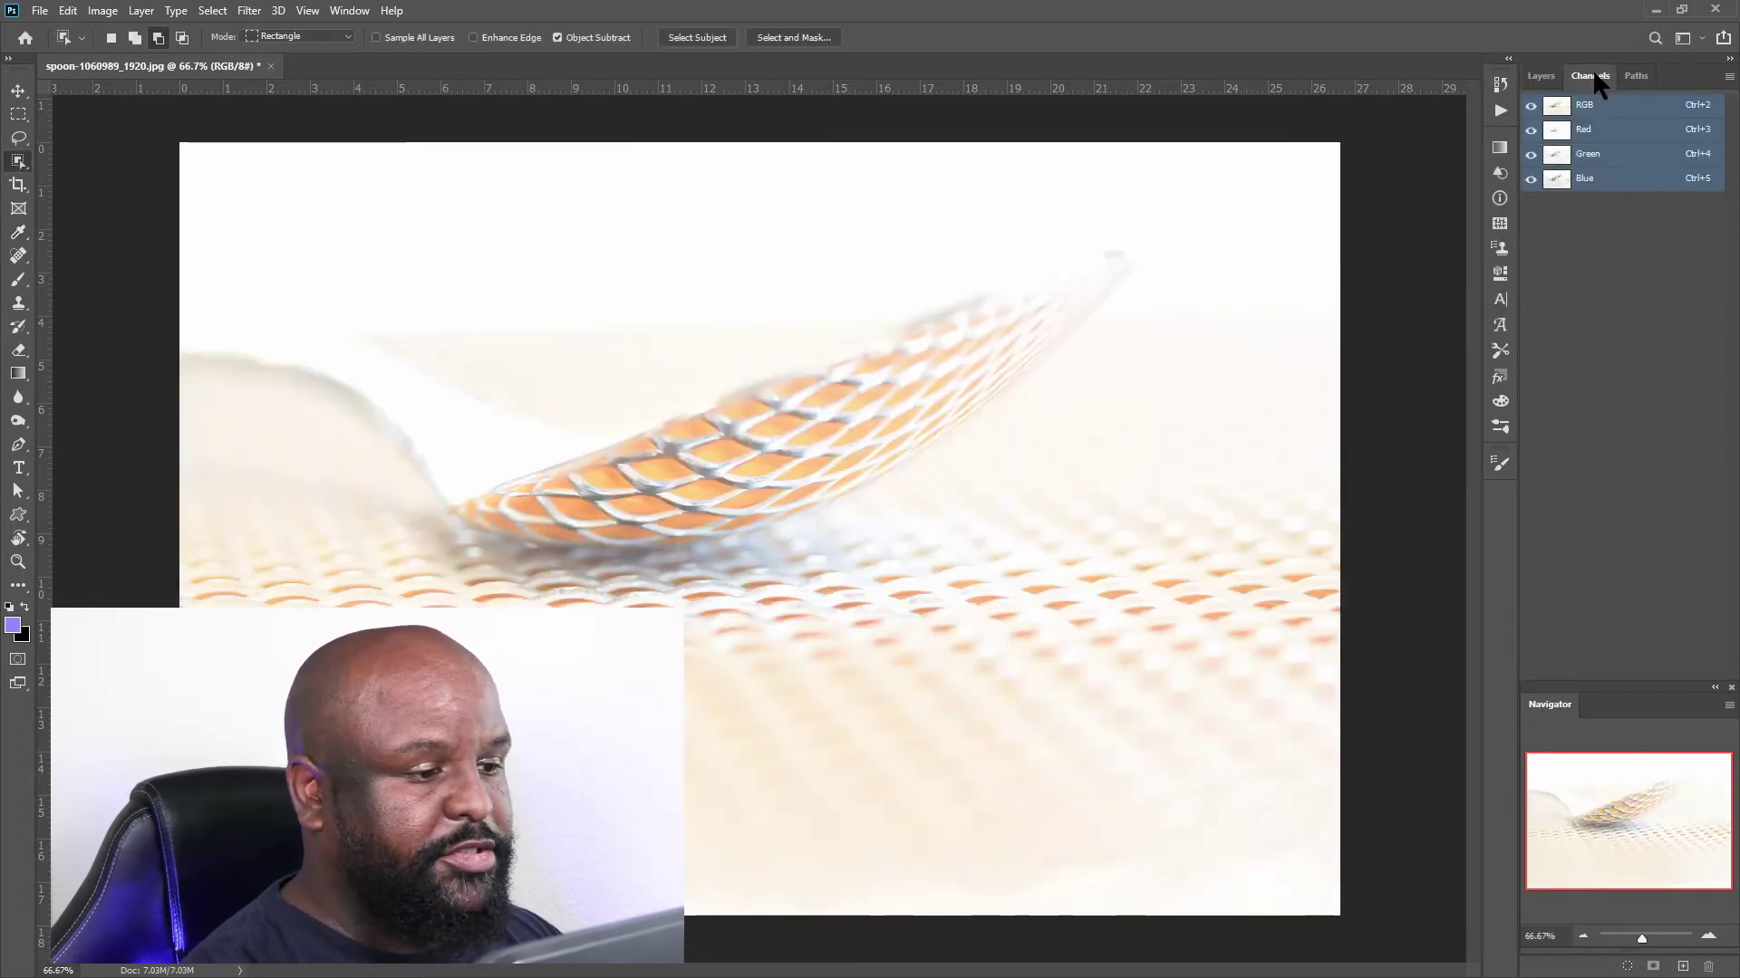
pyautogui.click(1530, 130)
pyautogui.click(1530, 154)
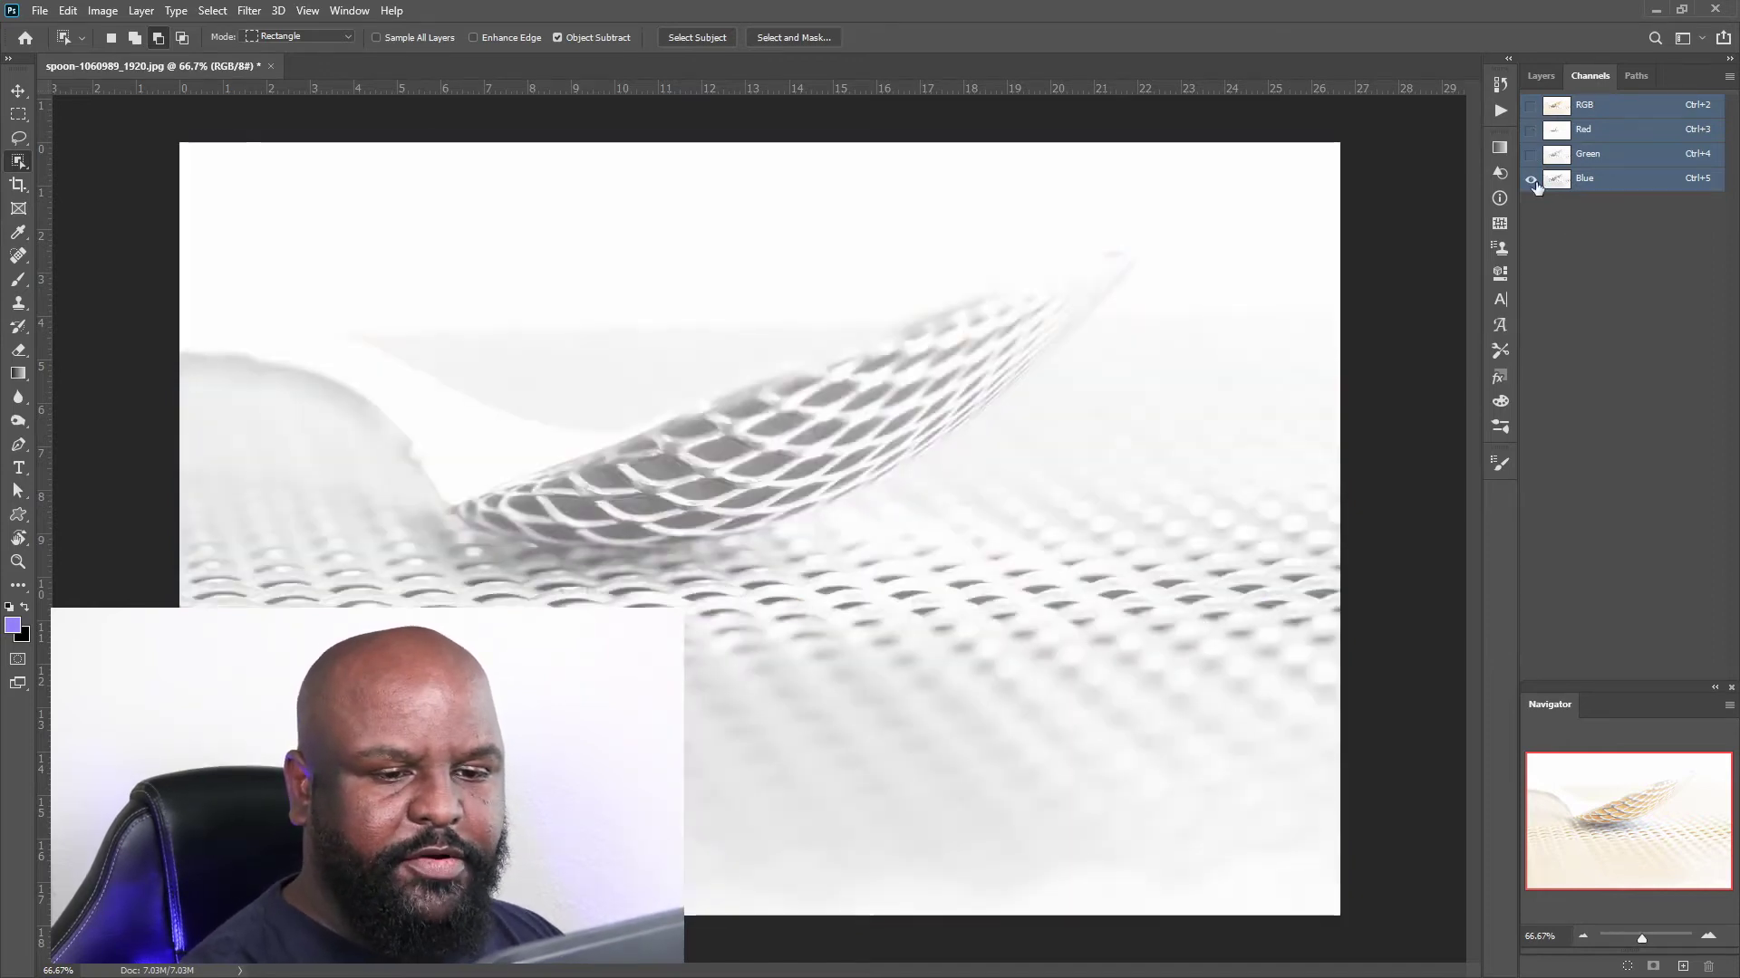
pyautogui.click(1638, 183)
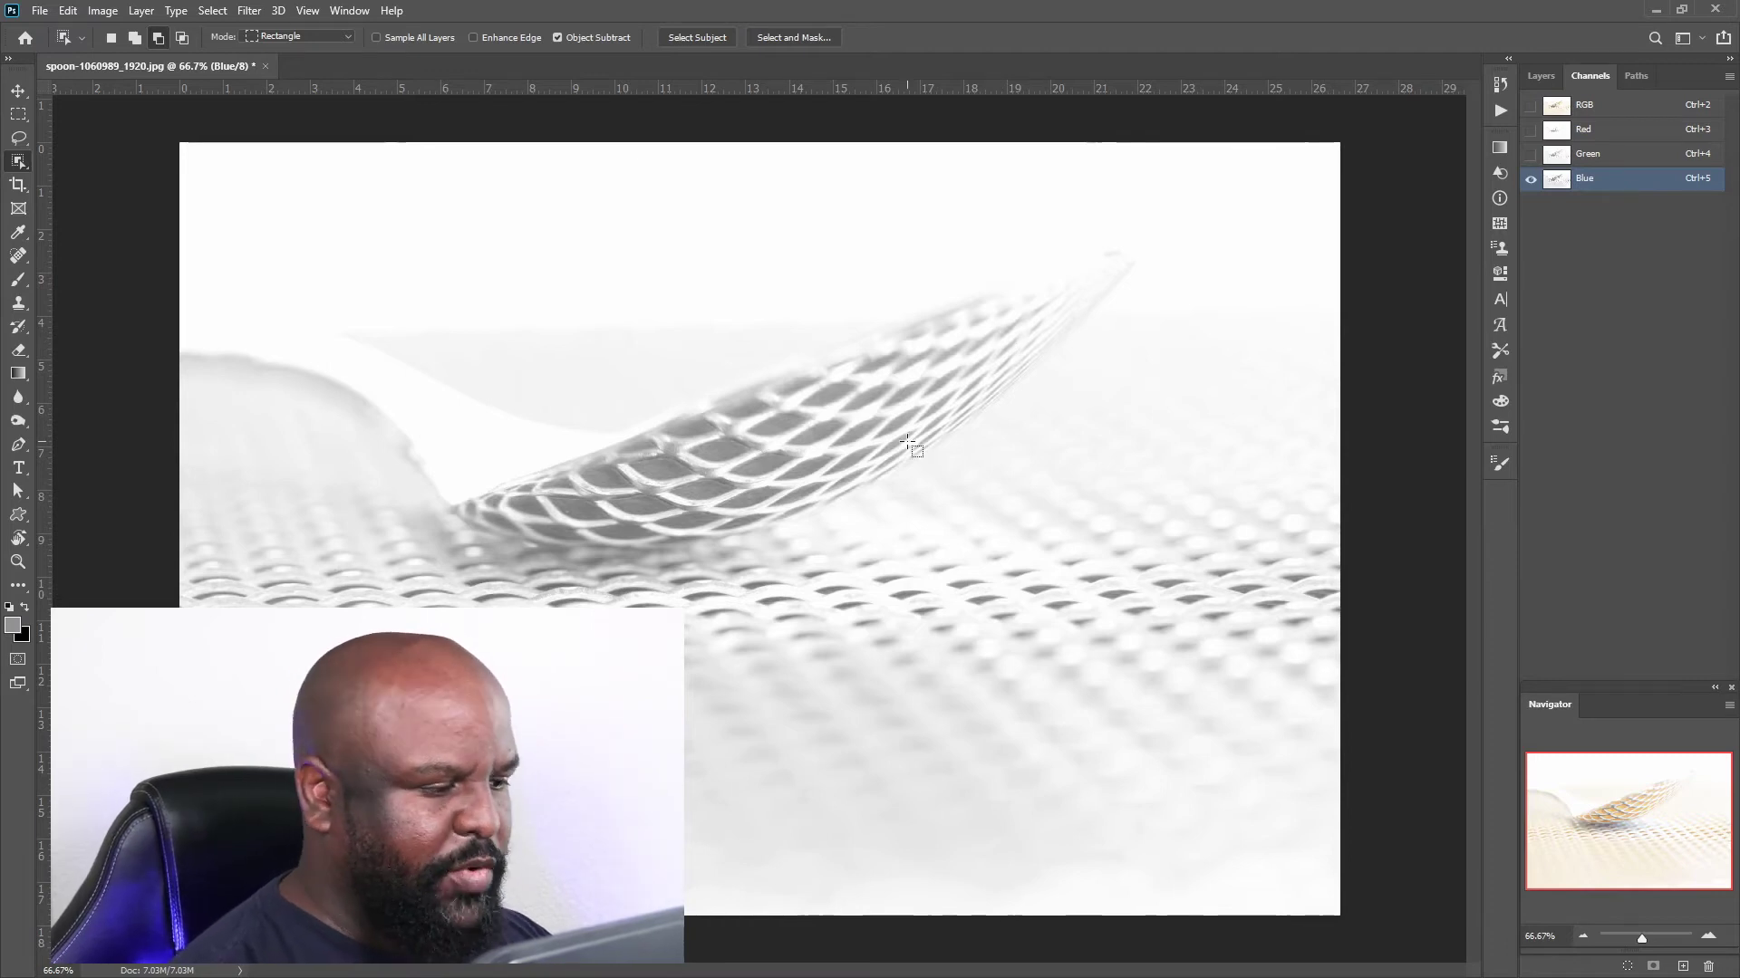
pyautogui.moveTo(1627, 186); pyautogui.dragTo(1682, 965)
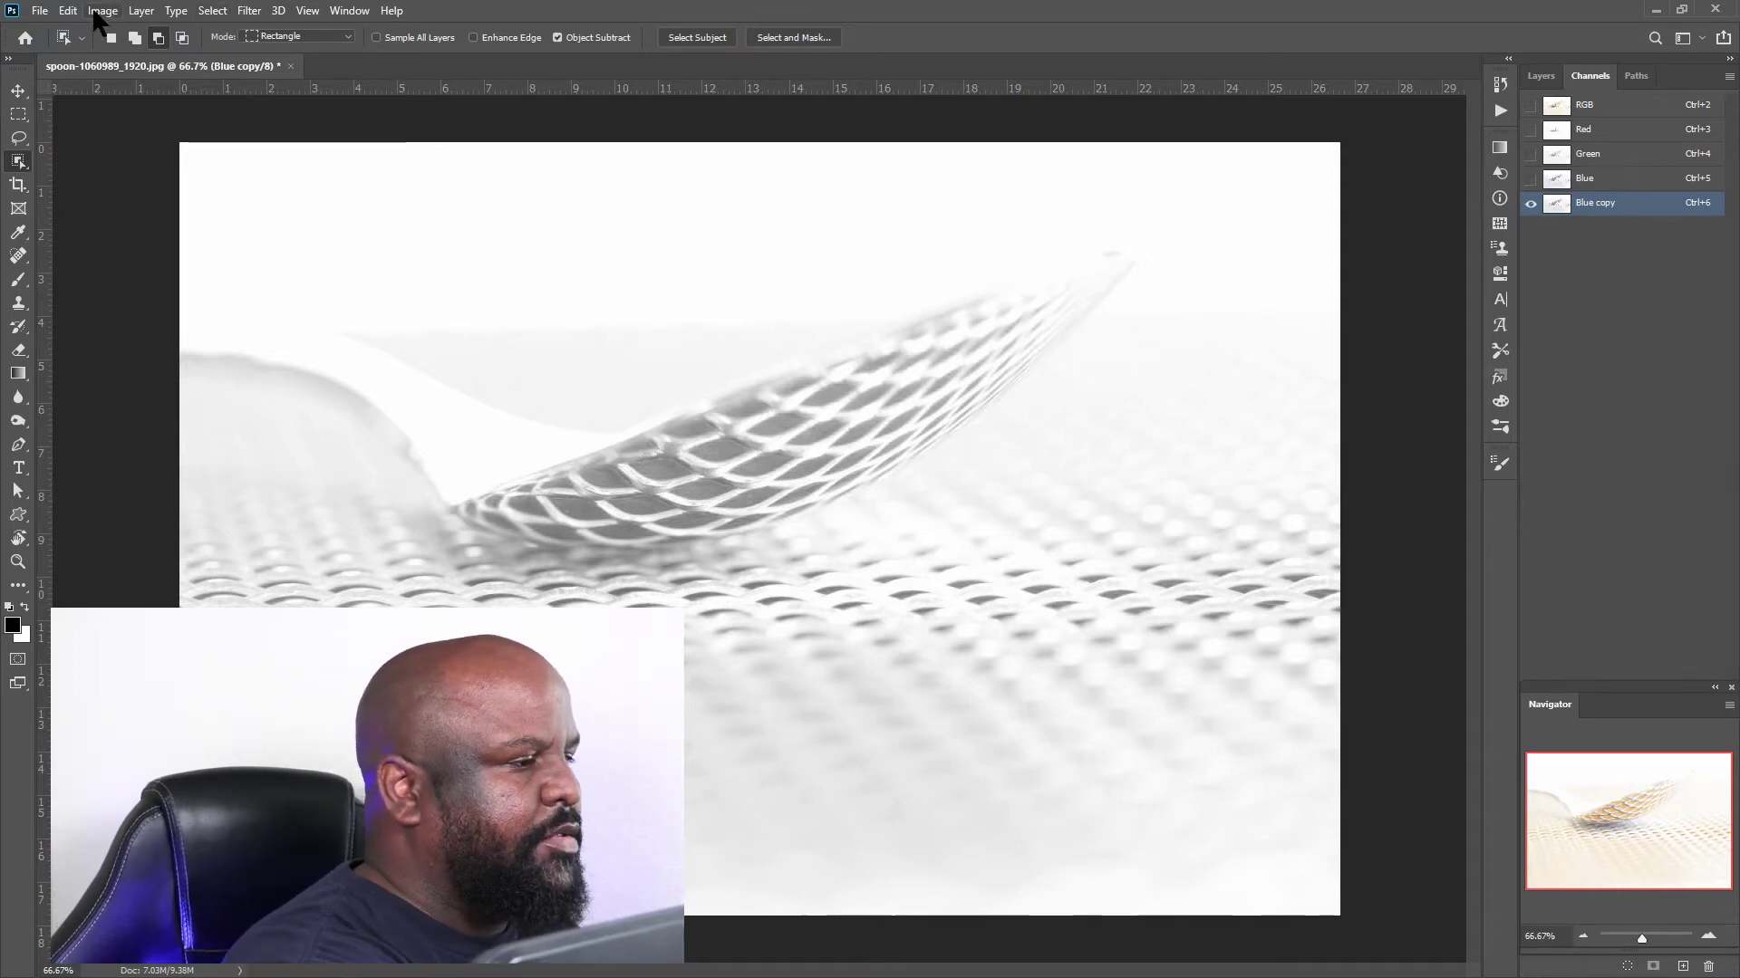
# Try a Threshold adjustment at level 231 on the duplicated Blue channel, and cancel it.
pyautogui.click(102, 10)
pyautogui.moveTo(134, 56)
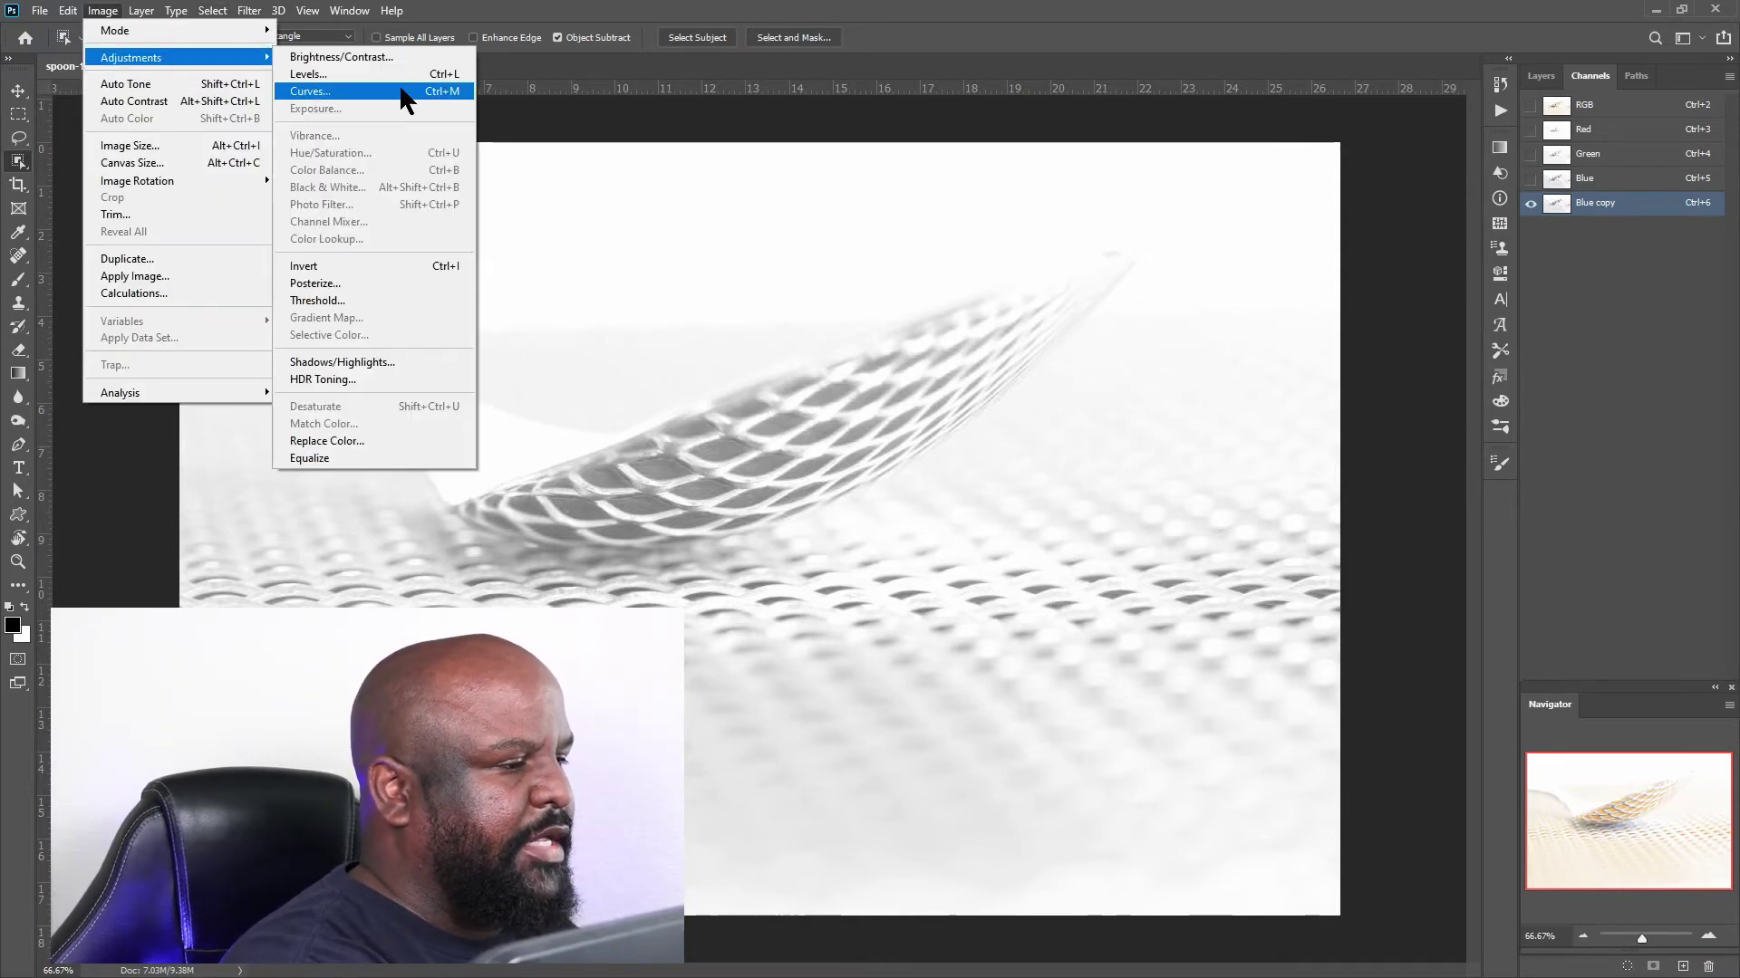
pyautogui.click(377, 300)
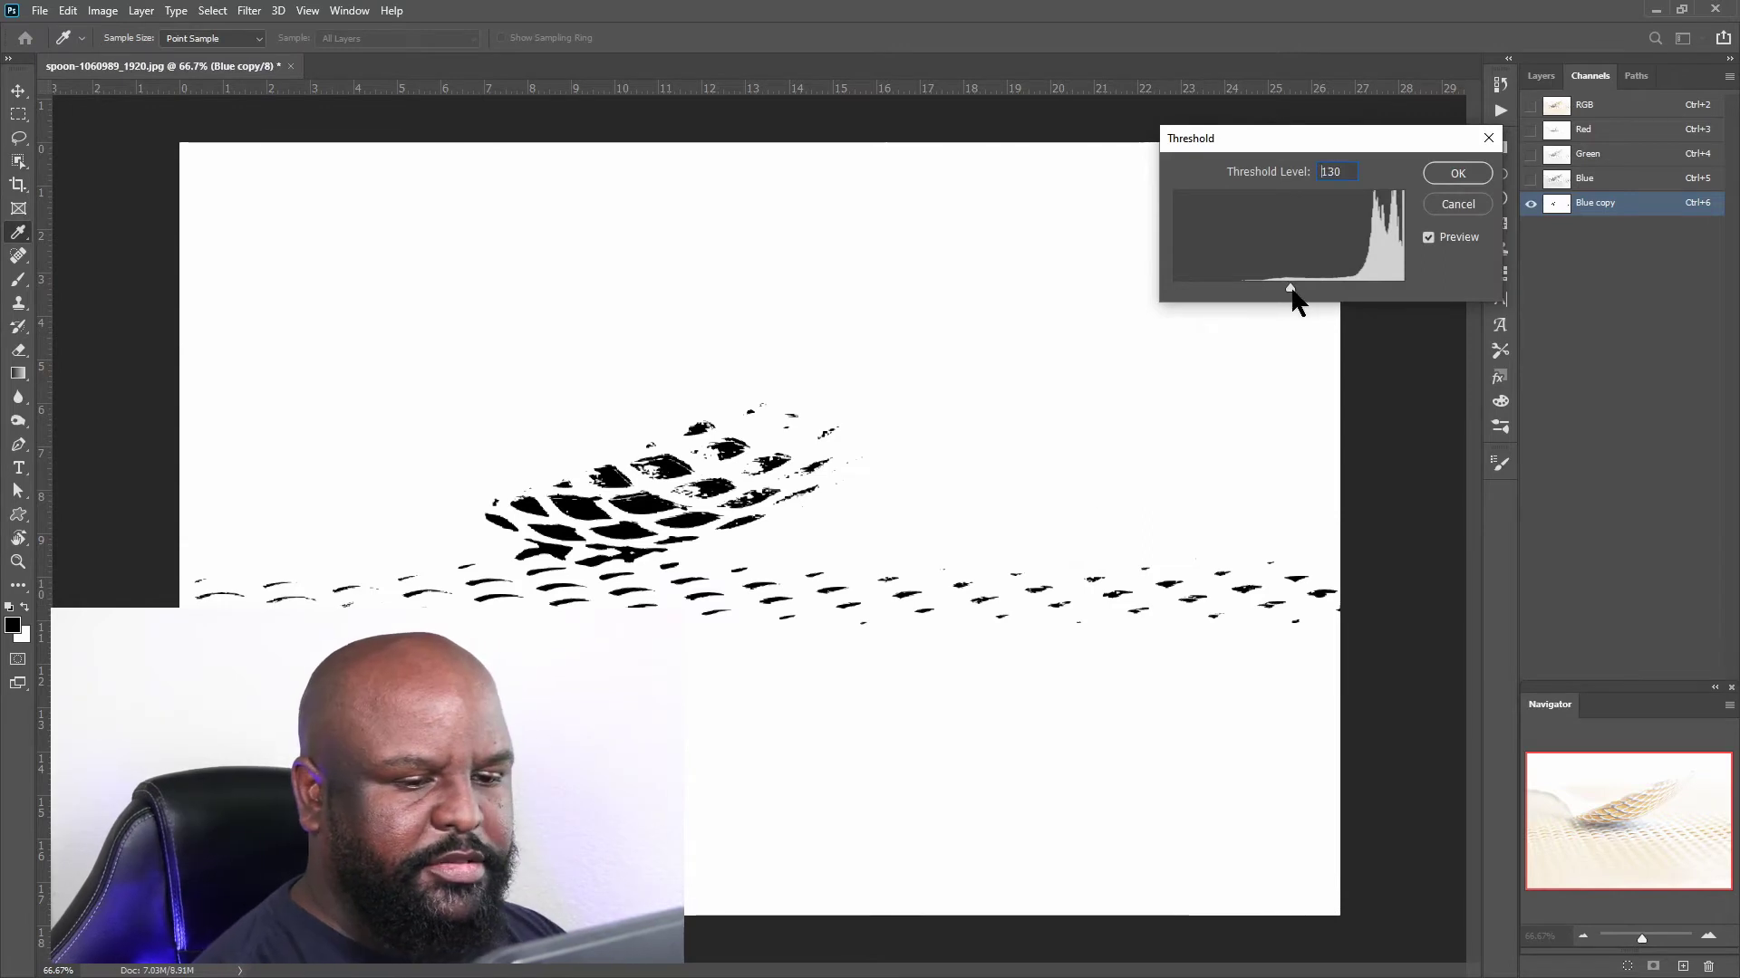
pyautogui.moveTo(1288, 287); pyautogui.dragTo(1377, 288)
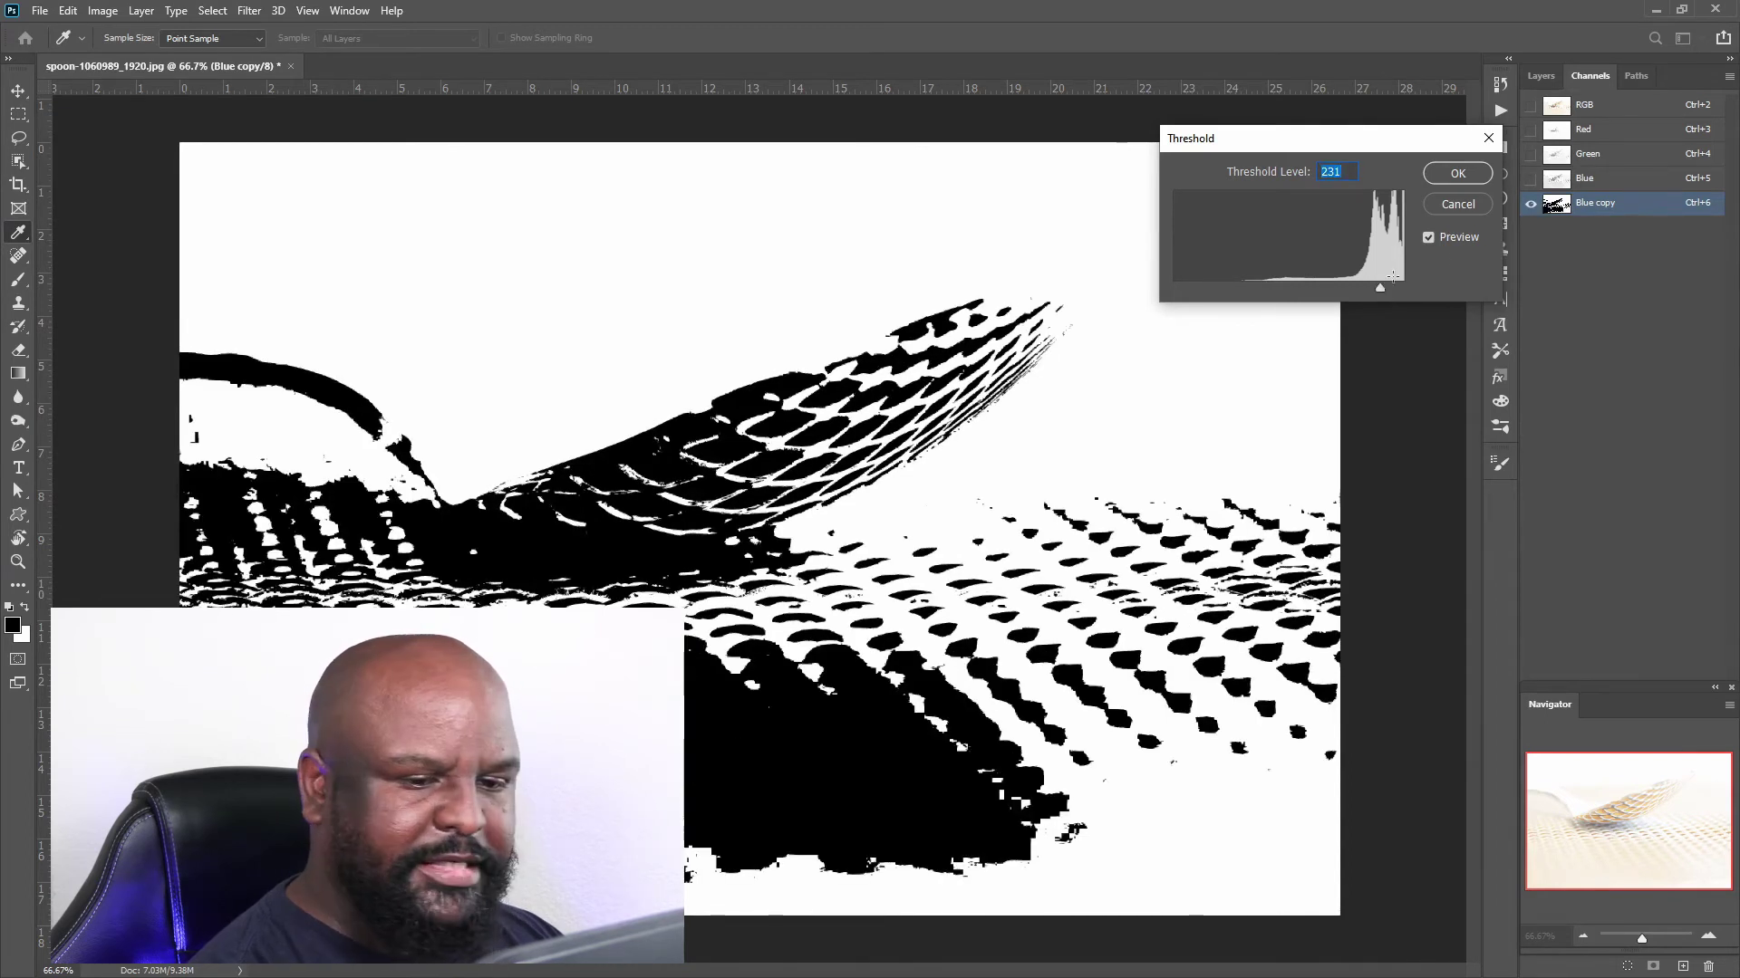
pyautogui.click(1453, 203)
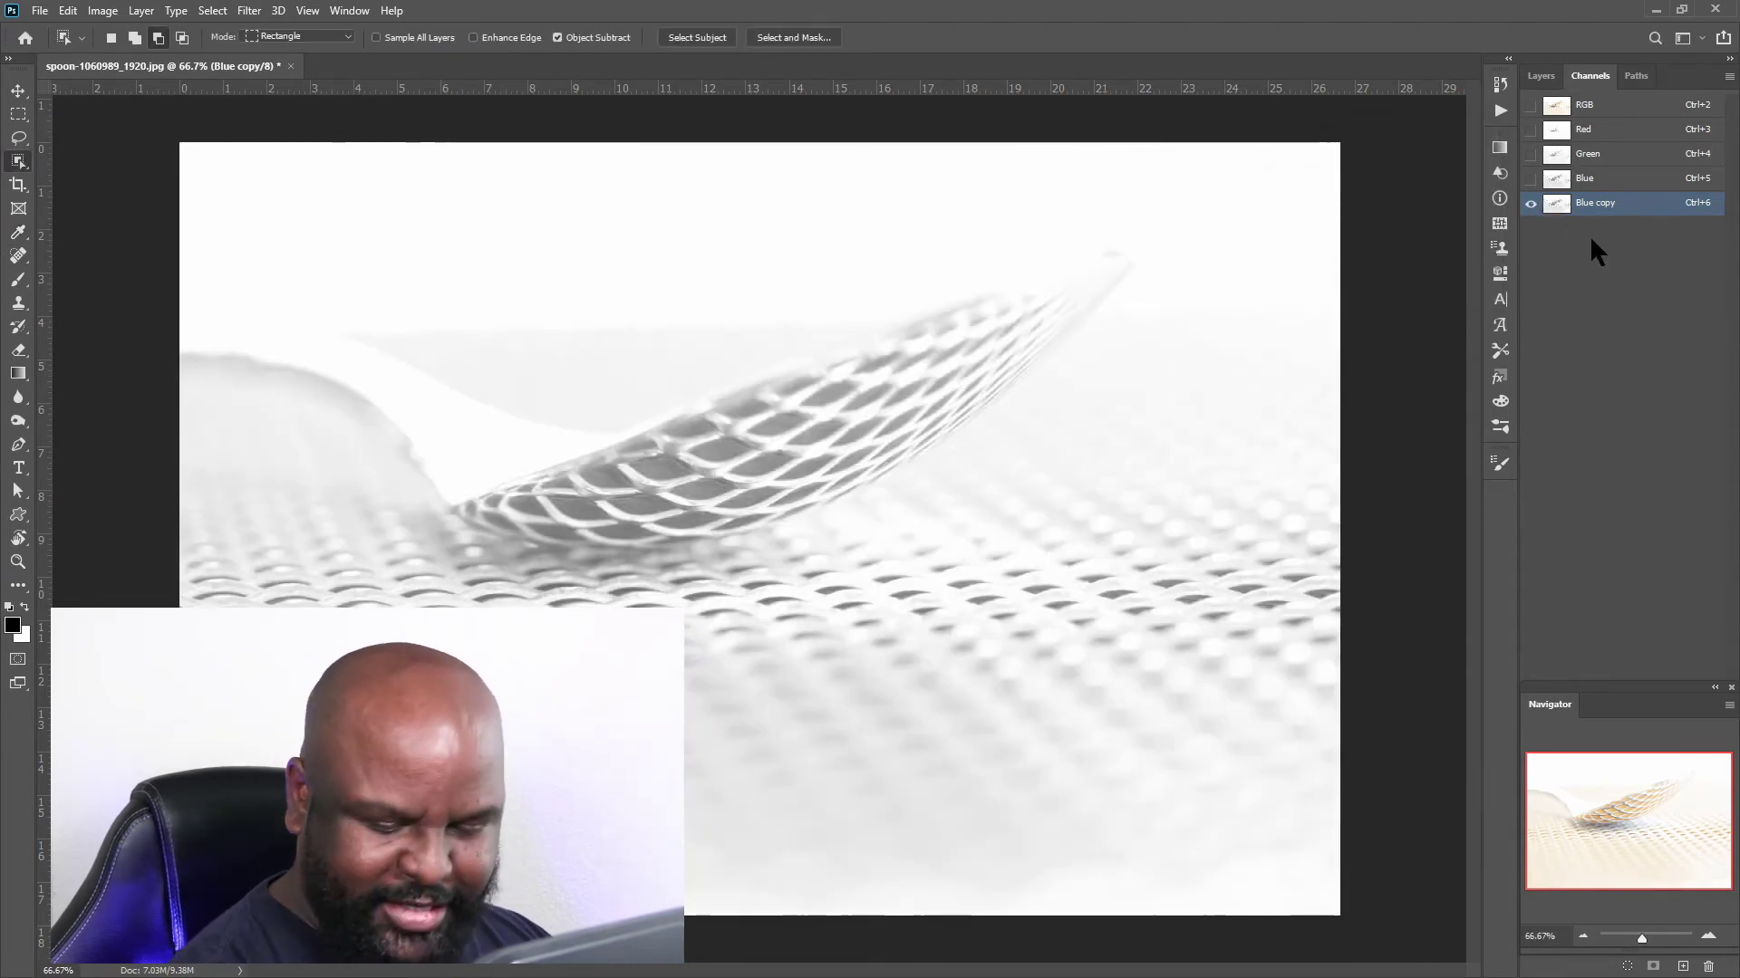
# Delete the duplicated Blue channel and return to the layer list.
pyautogui.click(1707, 965)
pyautogui.click(788, 365)
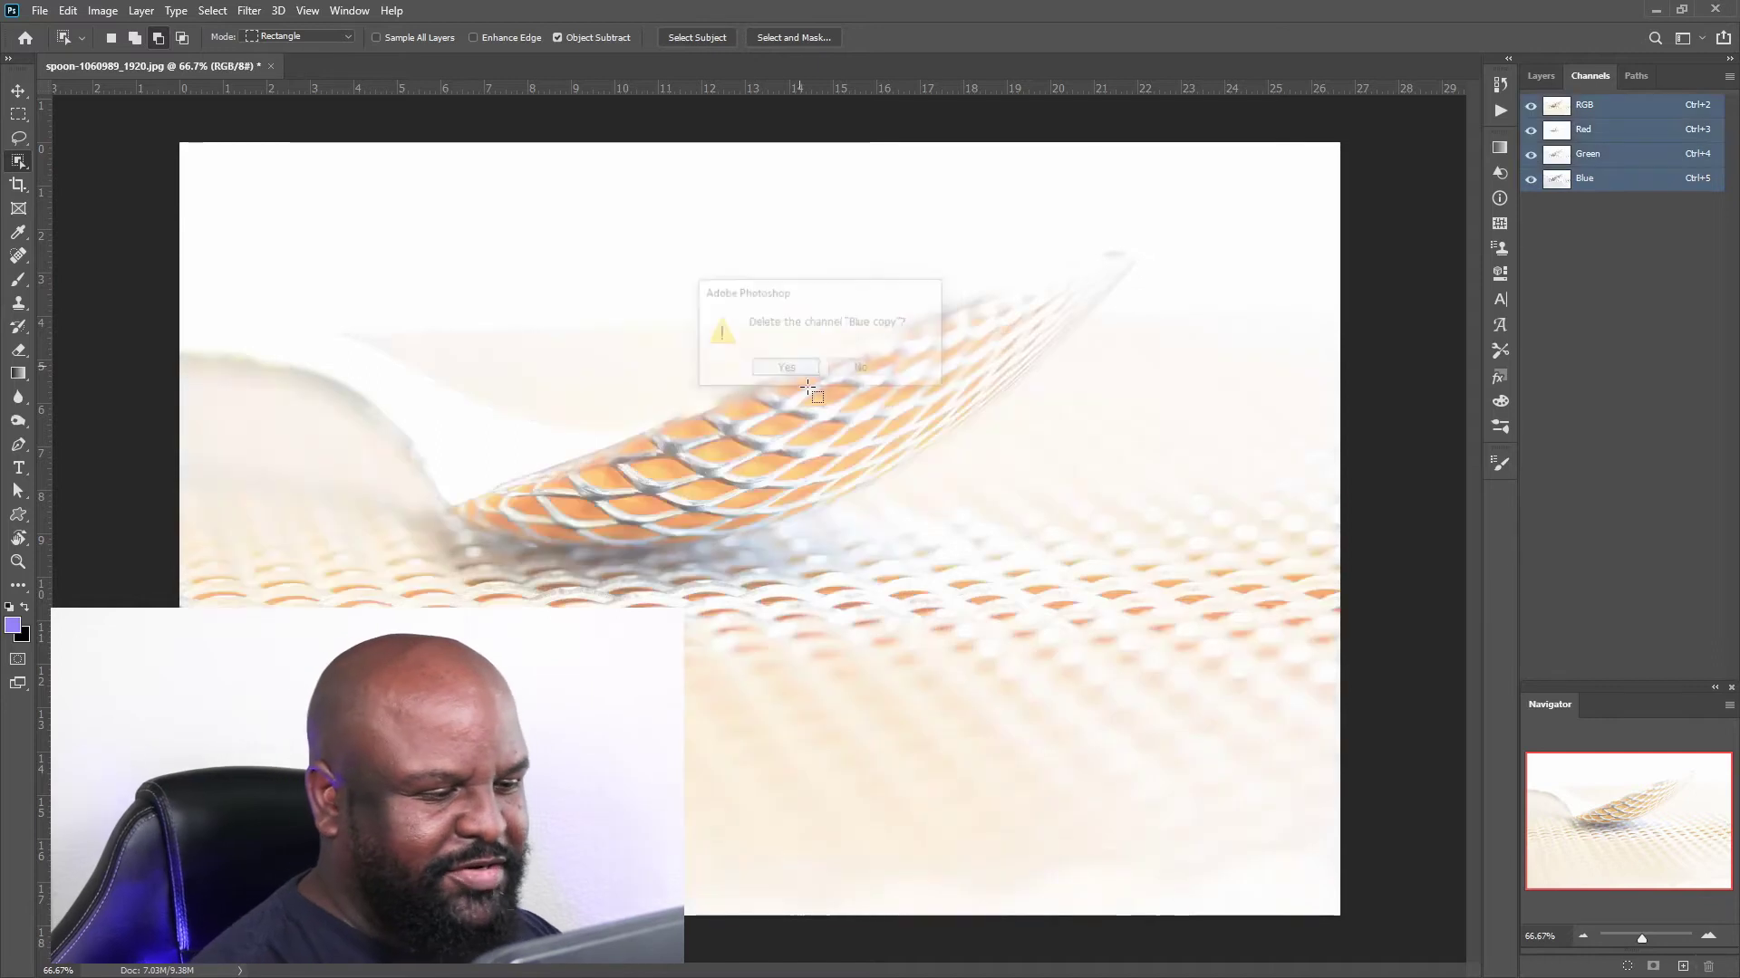
pyautogui.click(1540, 75)
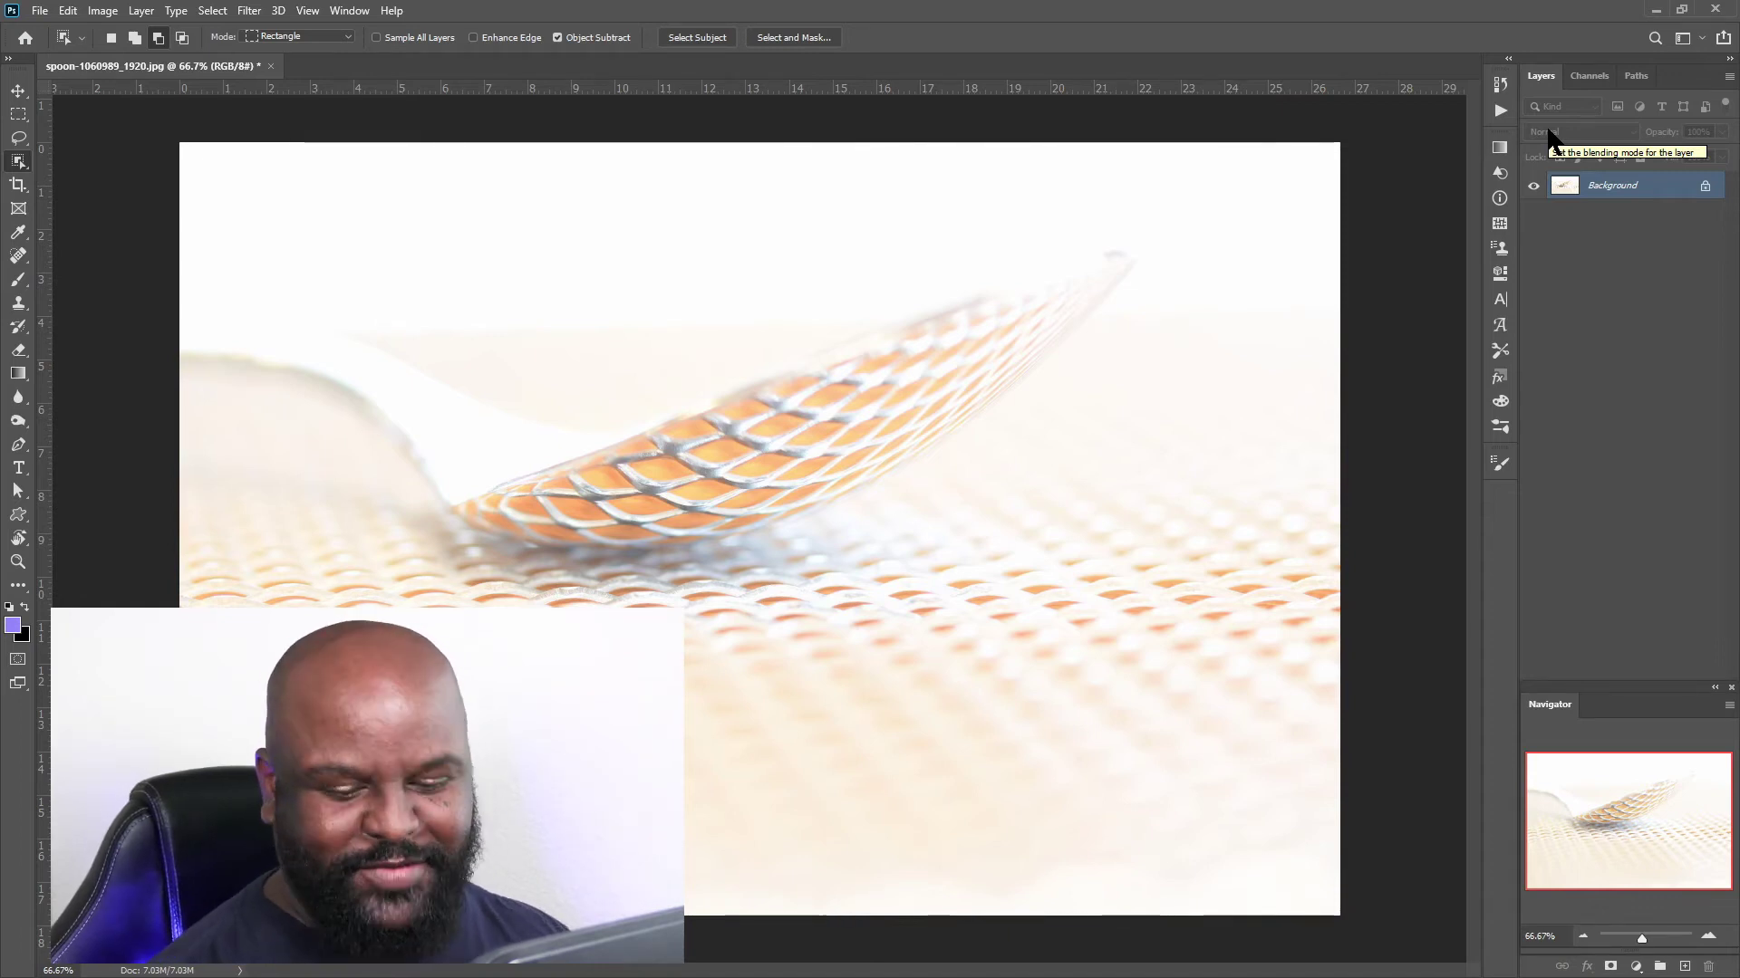
# Add a Levels adjustment layer above the photo, set its black input level to 227, and collapse its properties.
pyautogui.click(1636, 967)
pyautogui.click(1622, 722)
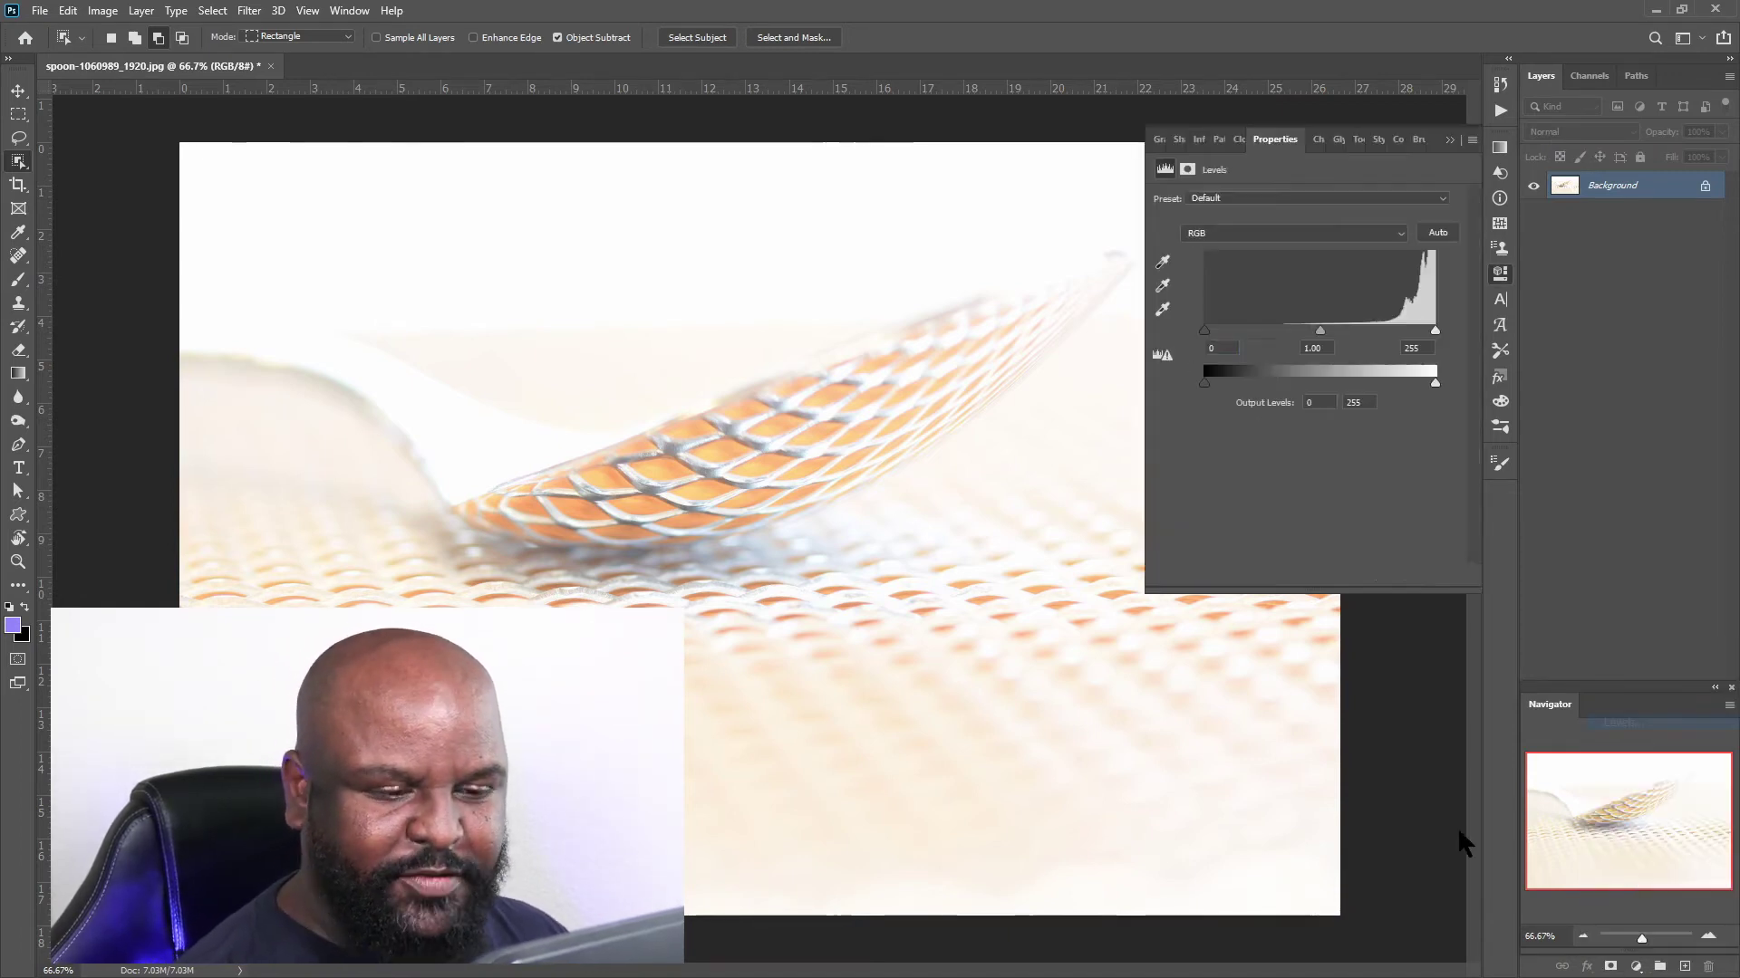
pyautogui.moveTo(1205, 332); pyautogui.dragTo(1377, 323)
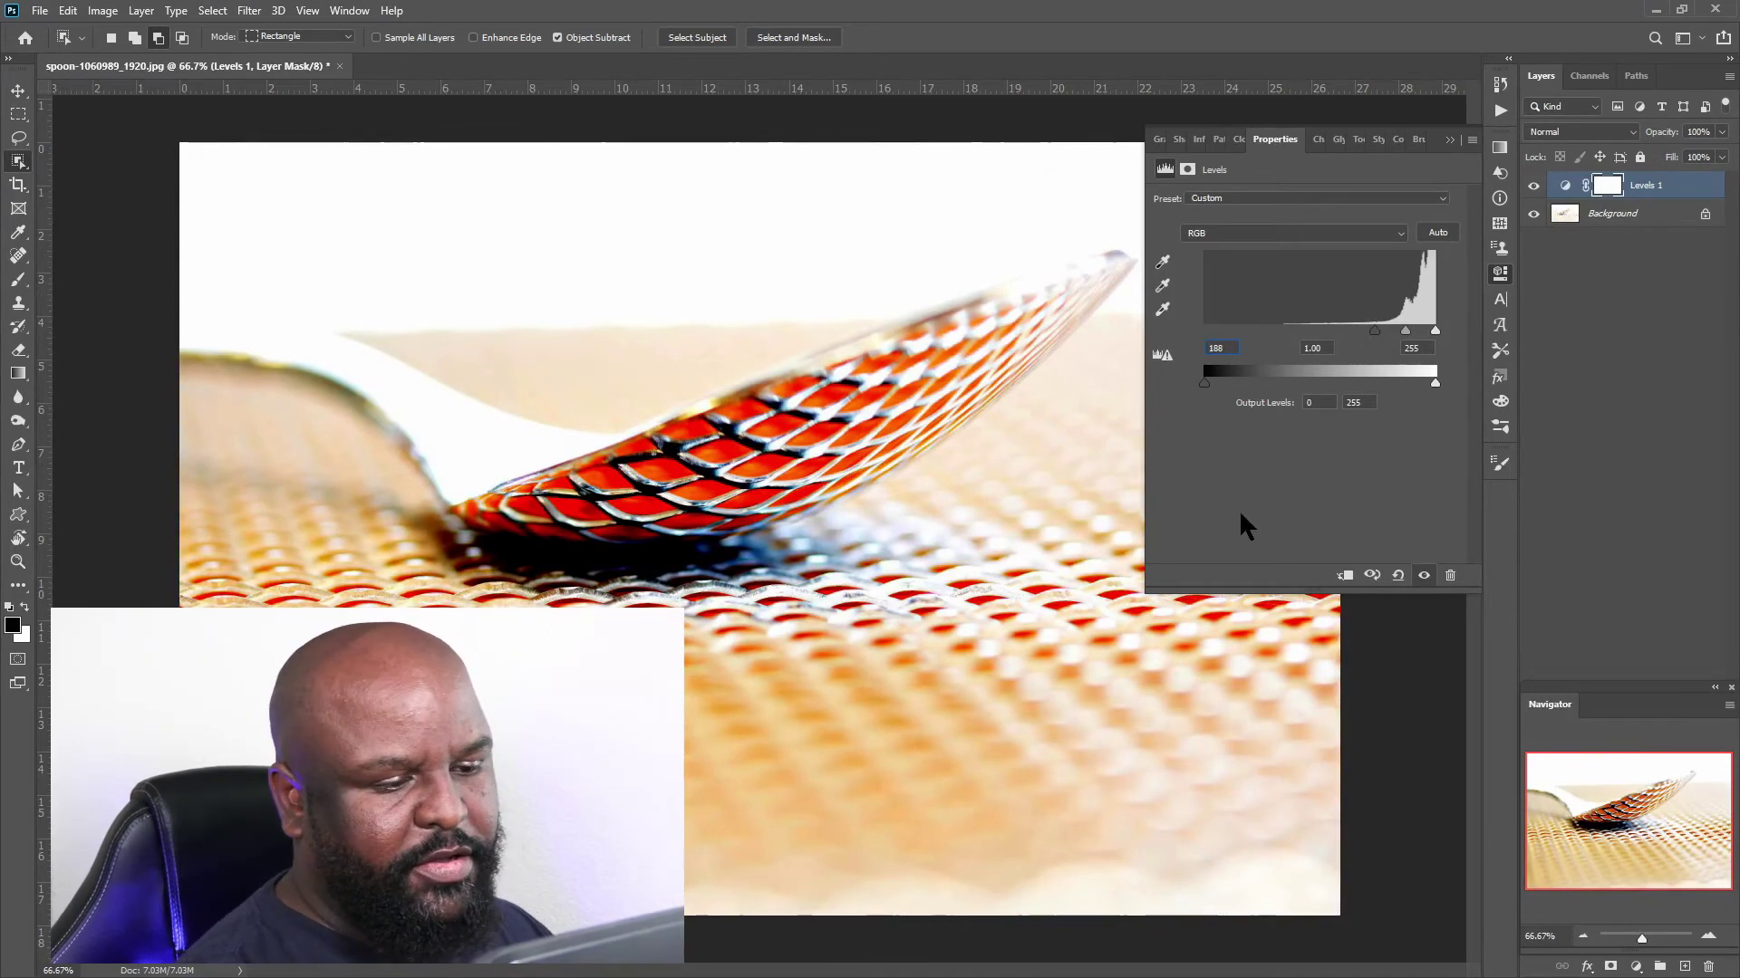
pyautogui.moveTo(1375, 328); pyautogui.dragTo(1408, 324)
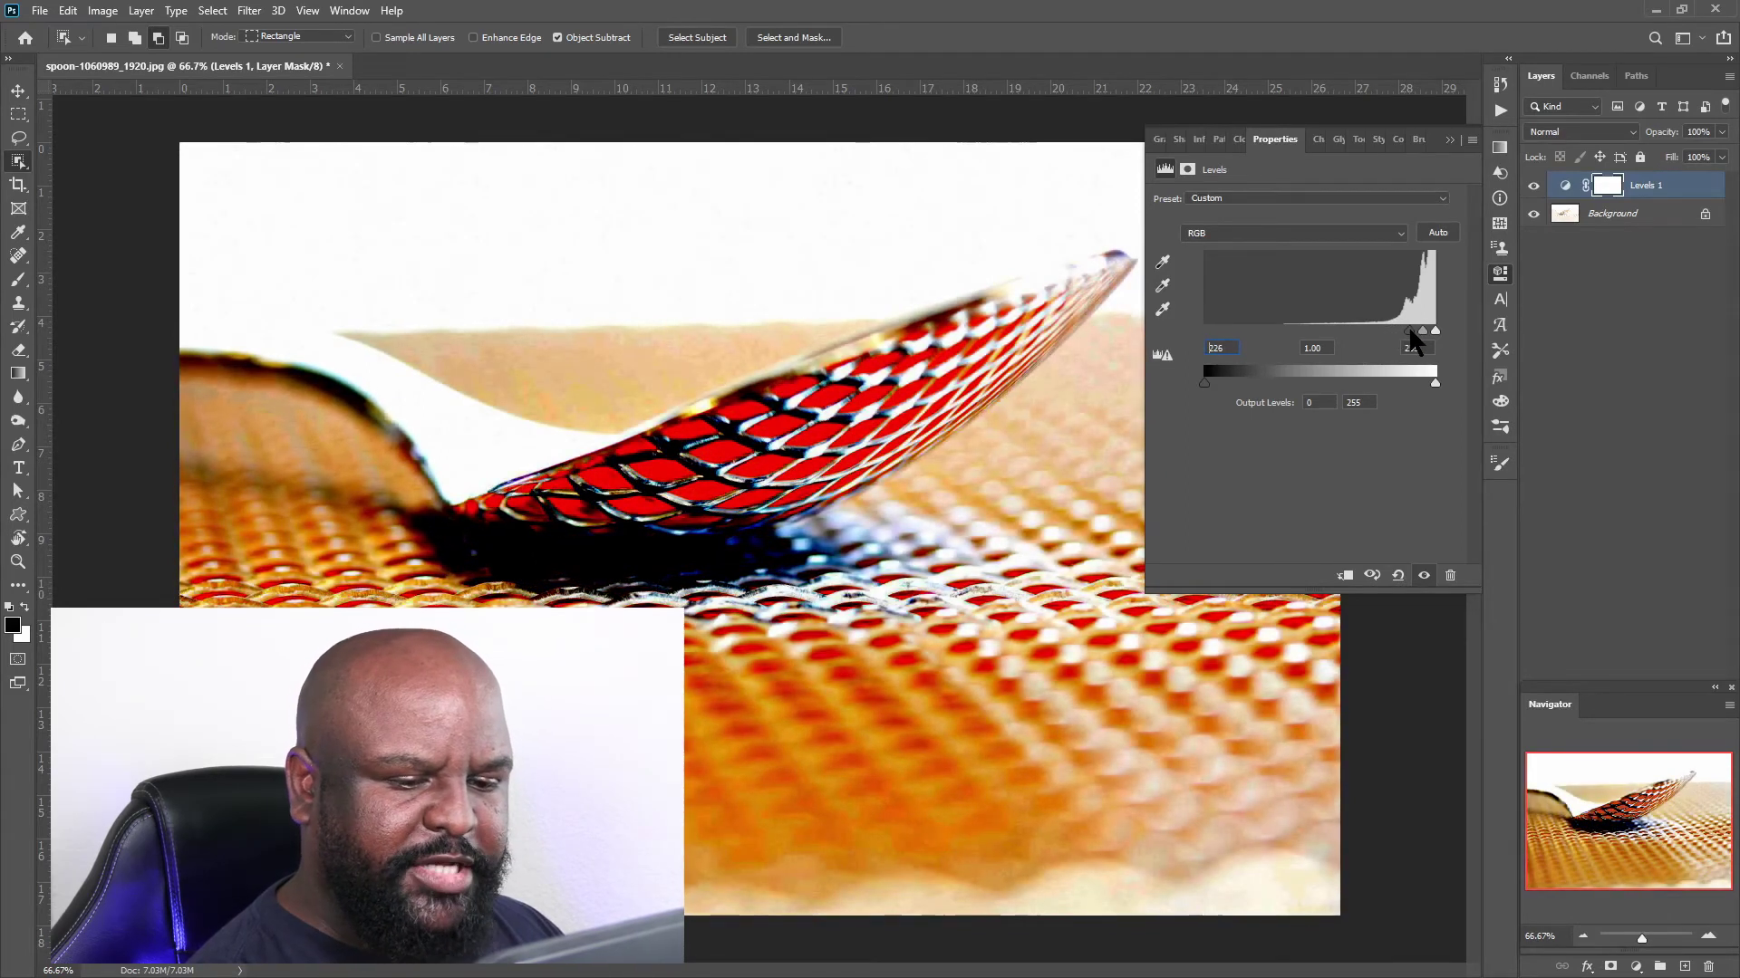
pyautogui.click(1449, 138)
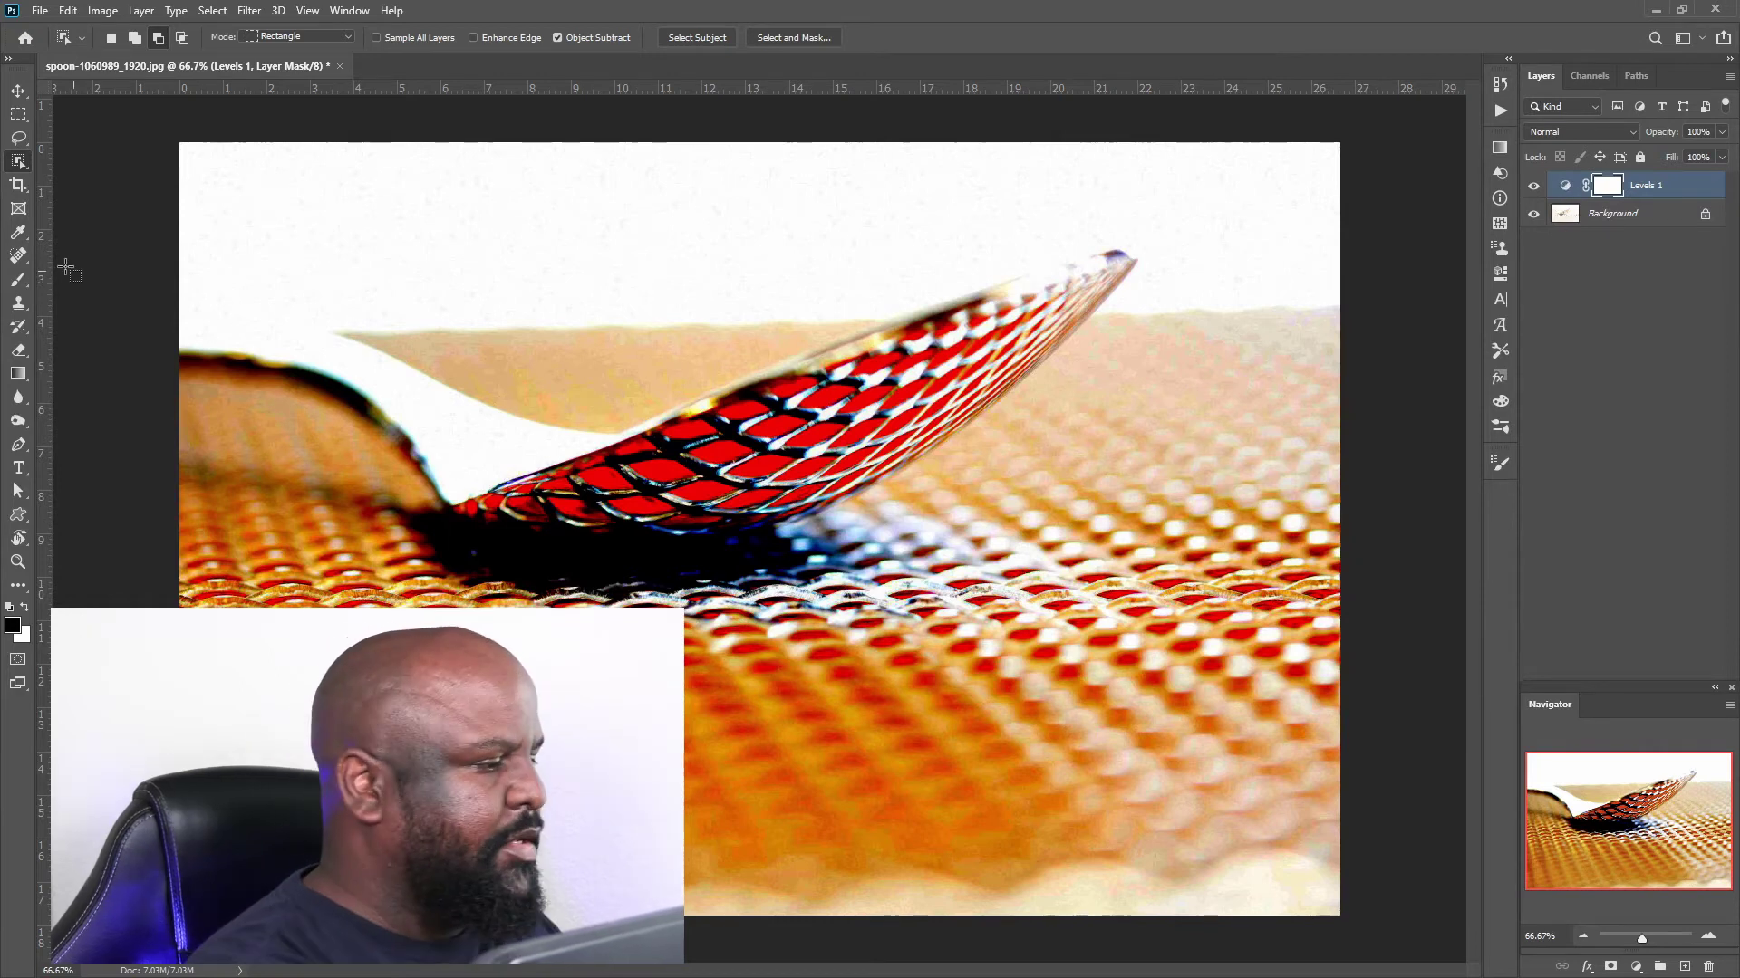
# Select the spoon's bowl from its tip along the mesh on the Background layer with the Quick Selection Tool.
pyautogui.click(19, 161)
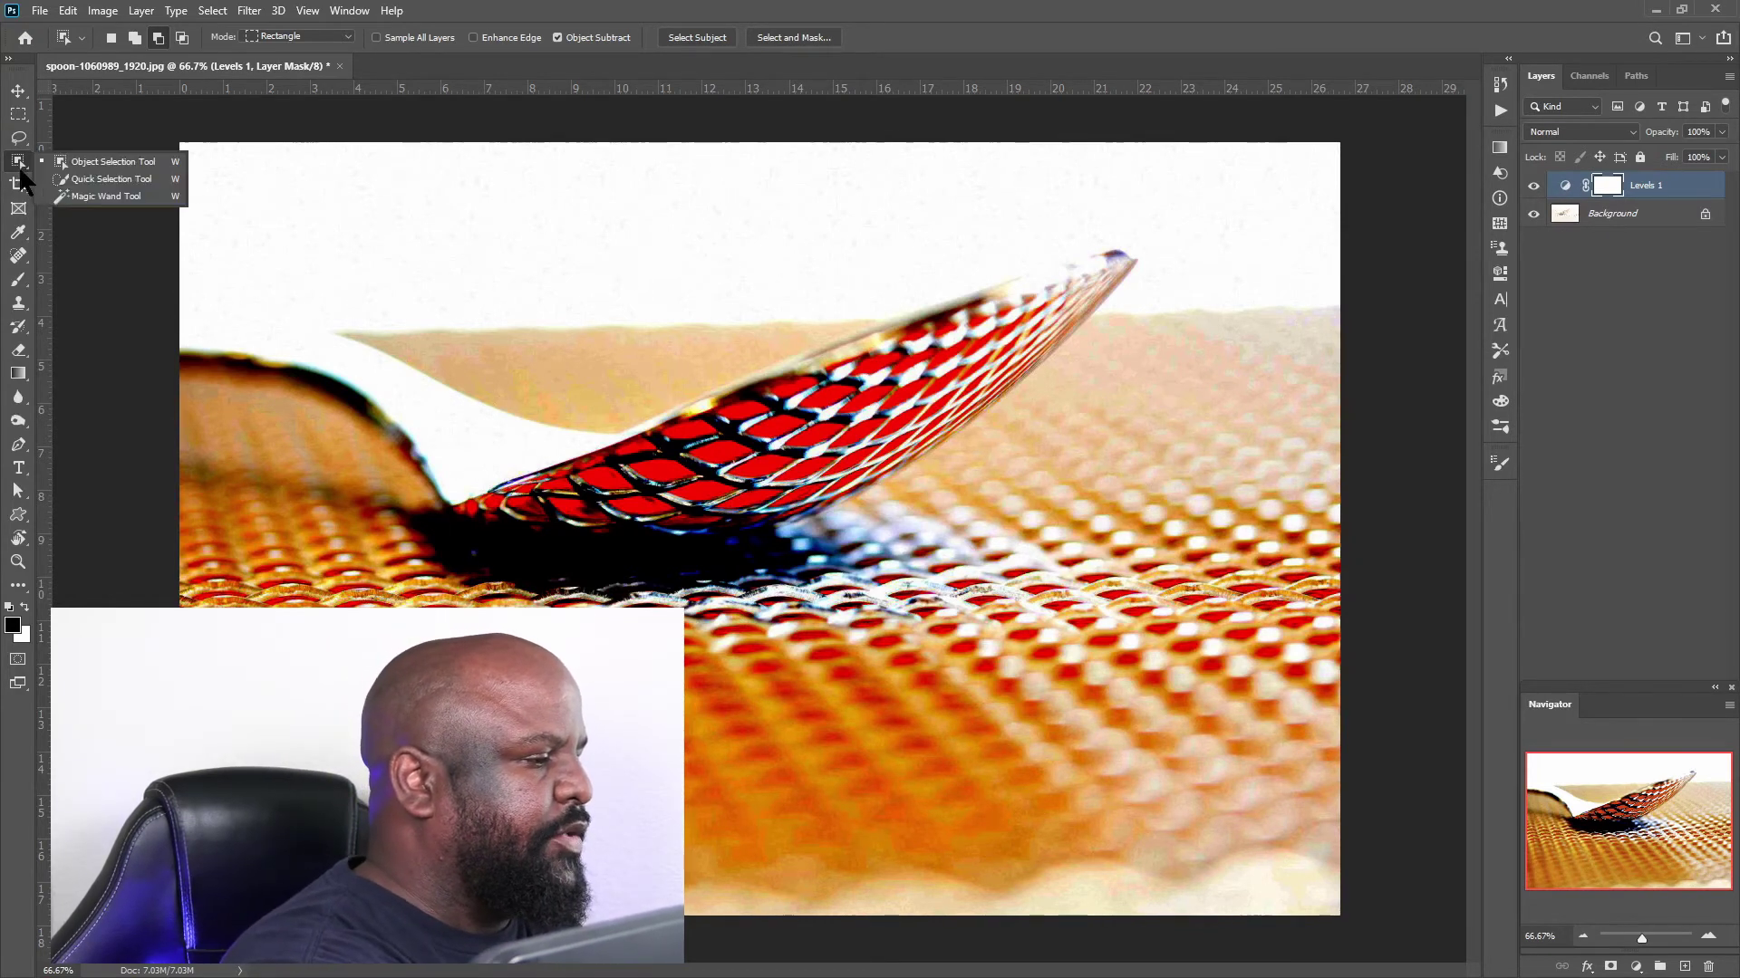
pyautogui.click(76, 179)
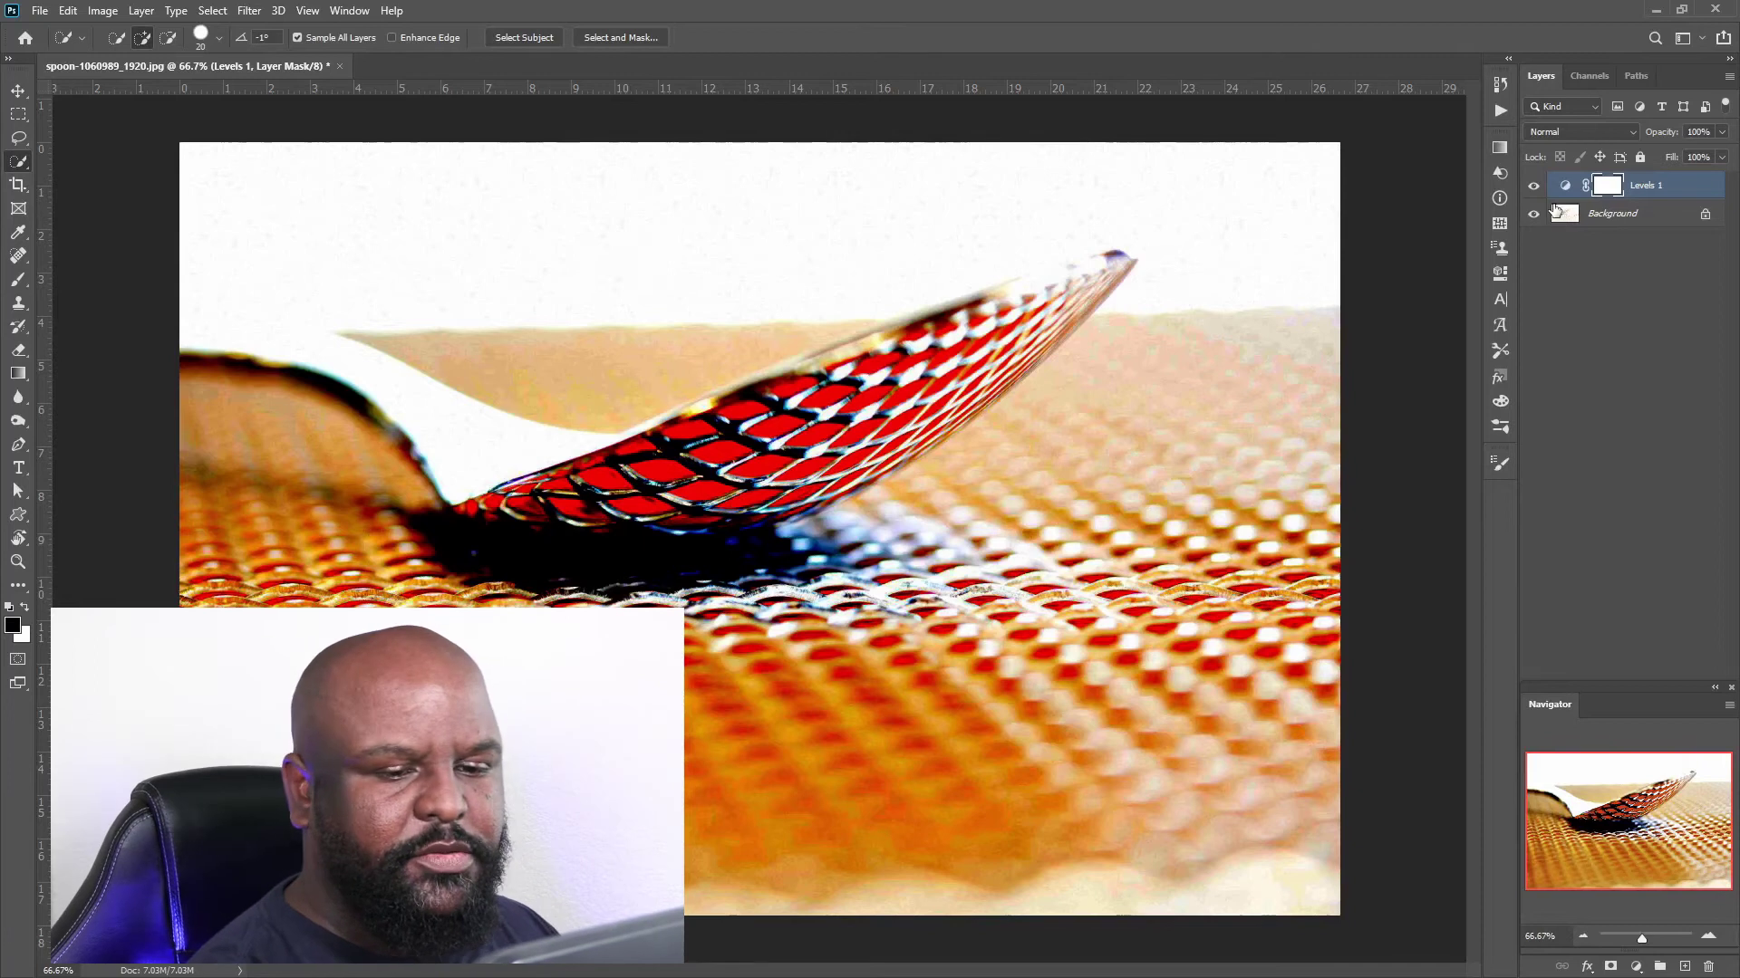
pyautogui.click(1563, 217)
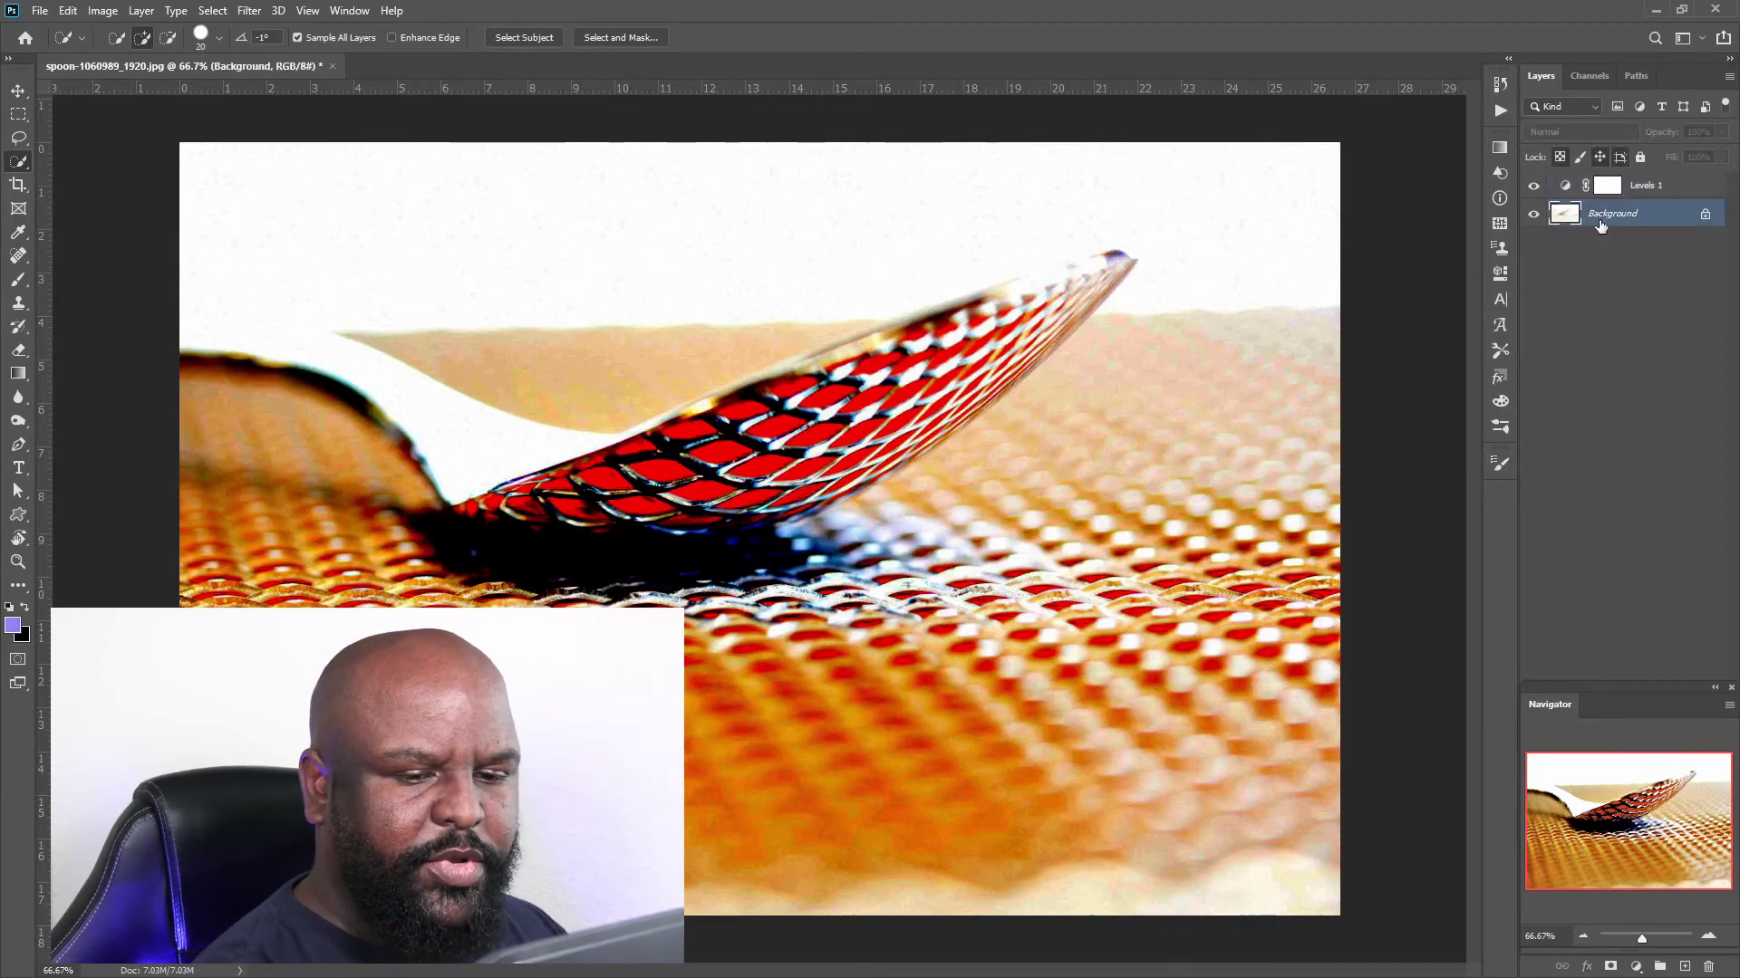
pyautogui.click(1566, 188)
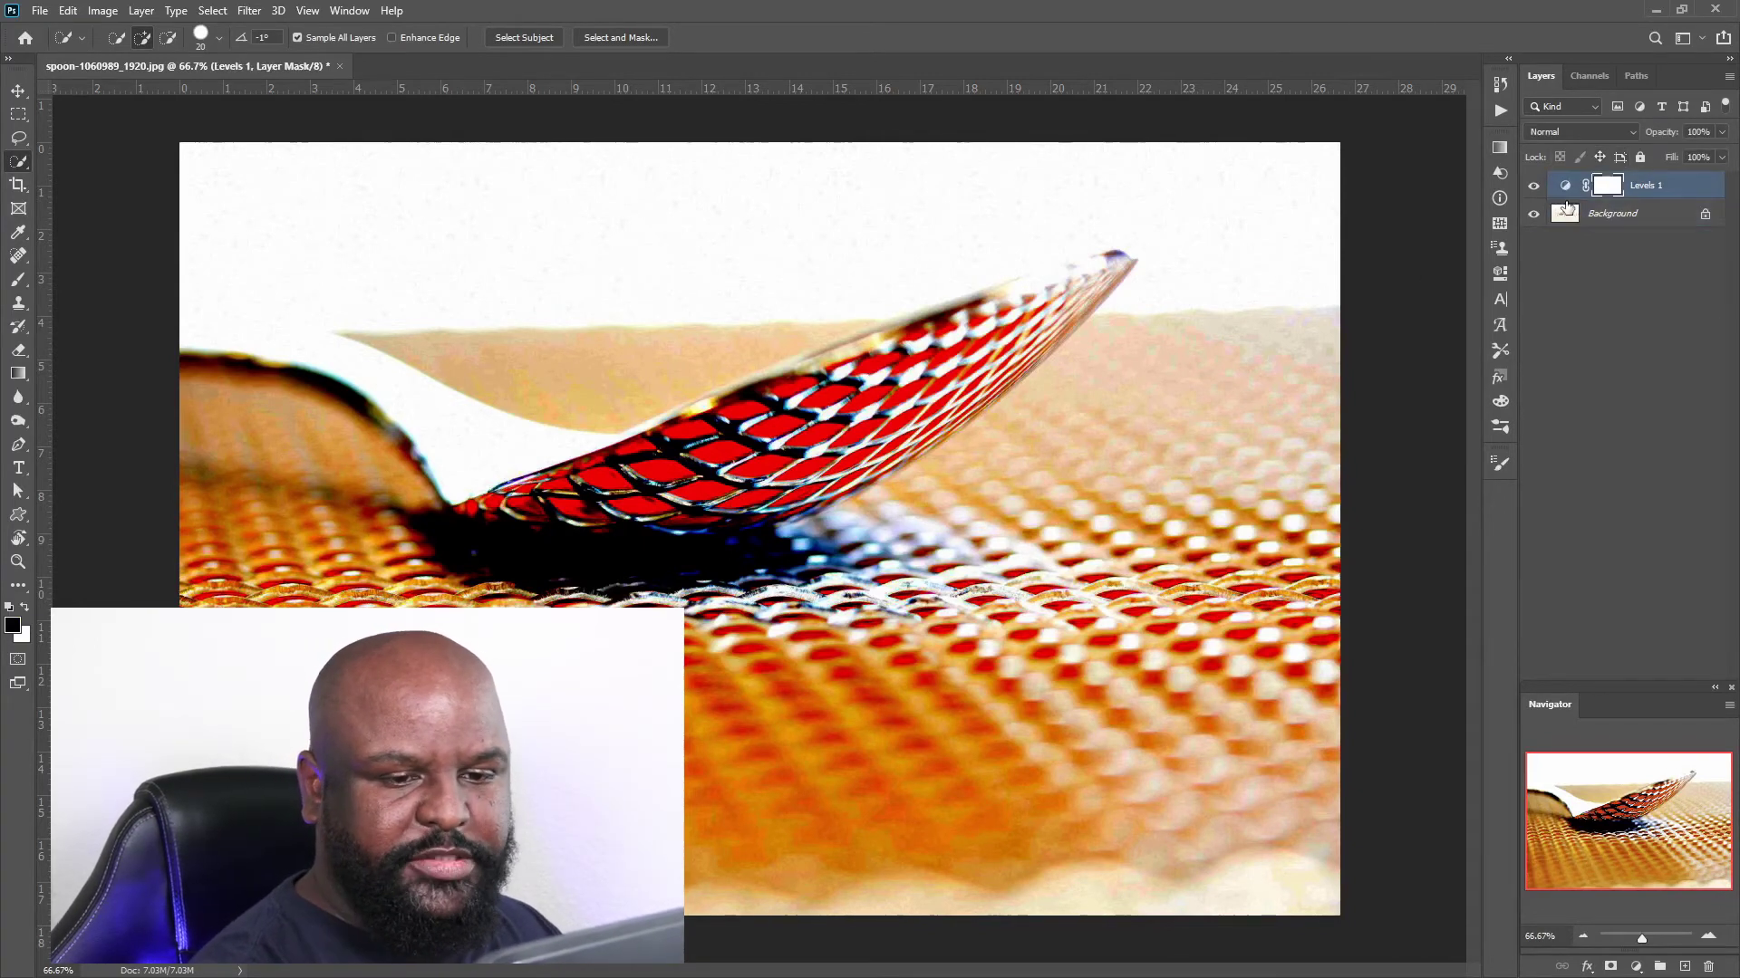
pyautogui.click(1562, 215)
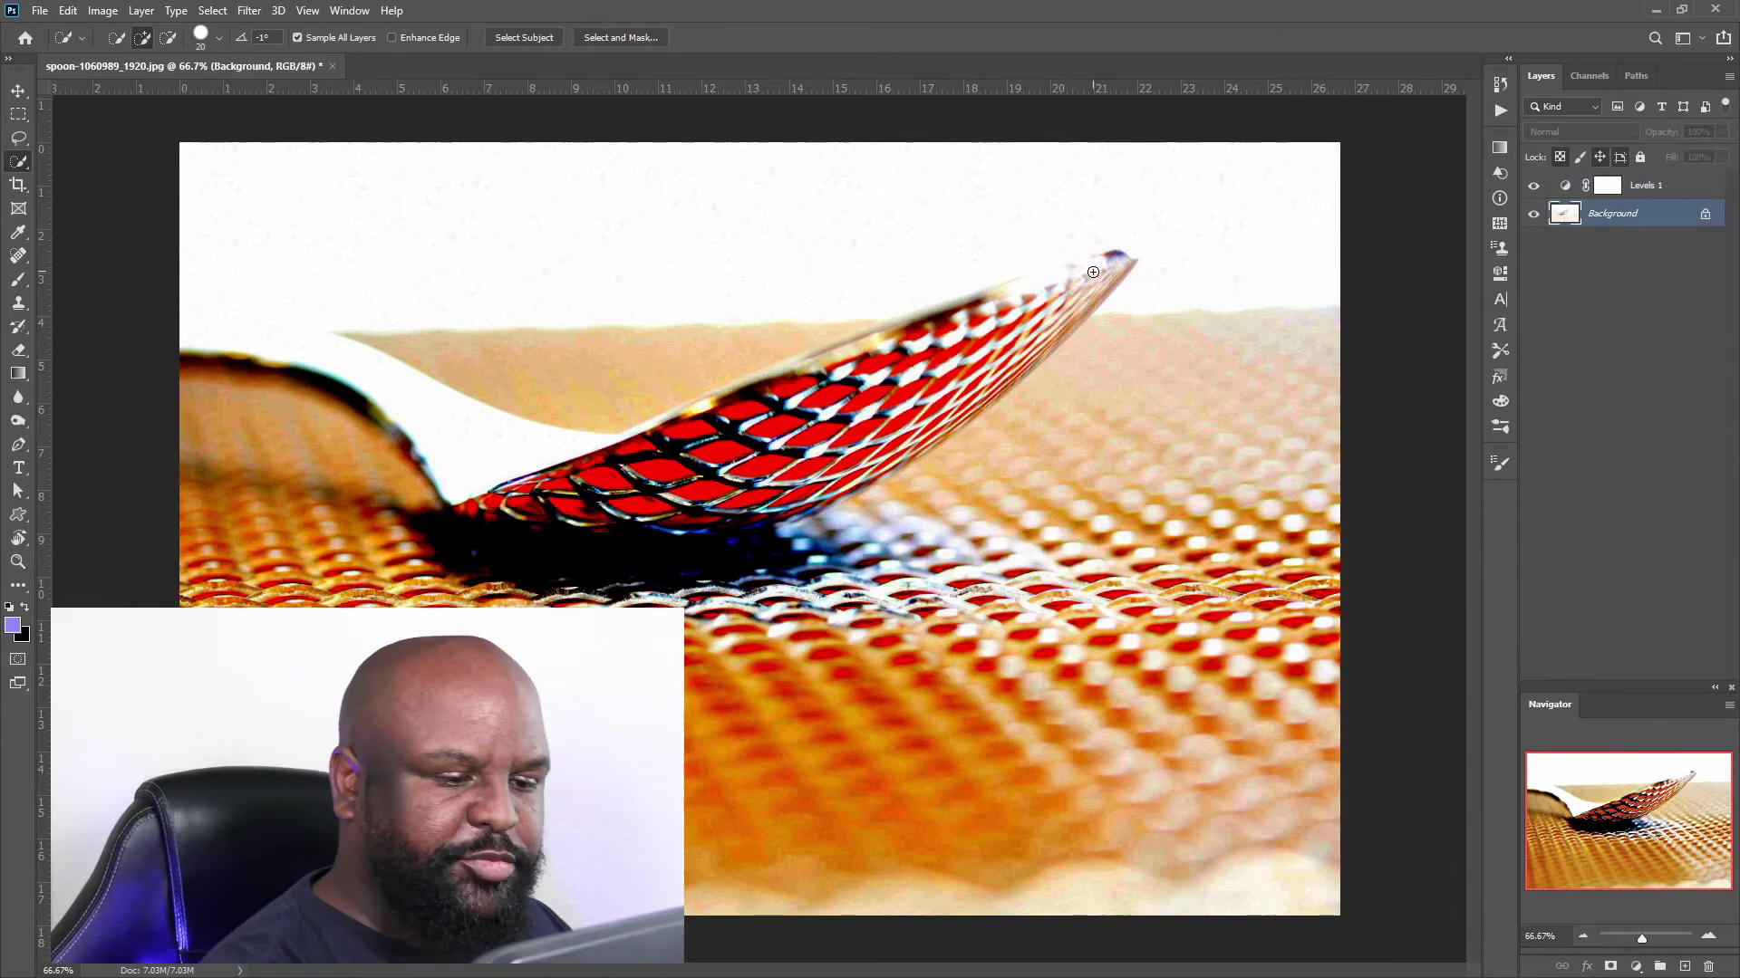
pyautogui.moveTo(1093, 272)
pyautogui.mouseDown()
pyautogui.moveTo(923, 363)
pyautogui.moveTo(942, 356)
pyautogui.moveTo(1061, 280)
pyautogui.moveTo(885, 352)
pyautogui.moveTo(978, 296)
pyautogui.moveTo(945, 309)
pyautogui.mouseUp()
pyautogui.moveTo(790, 374)
pyautogui.mouseDown()
pyautogui.moveTo(662, 428)
pyautogui.moveTo(810, 361)
pyautogui.mouseUp()
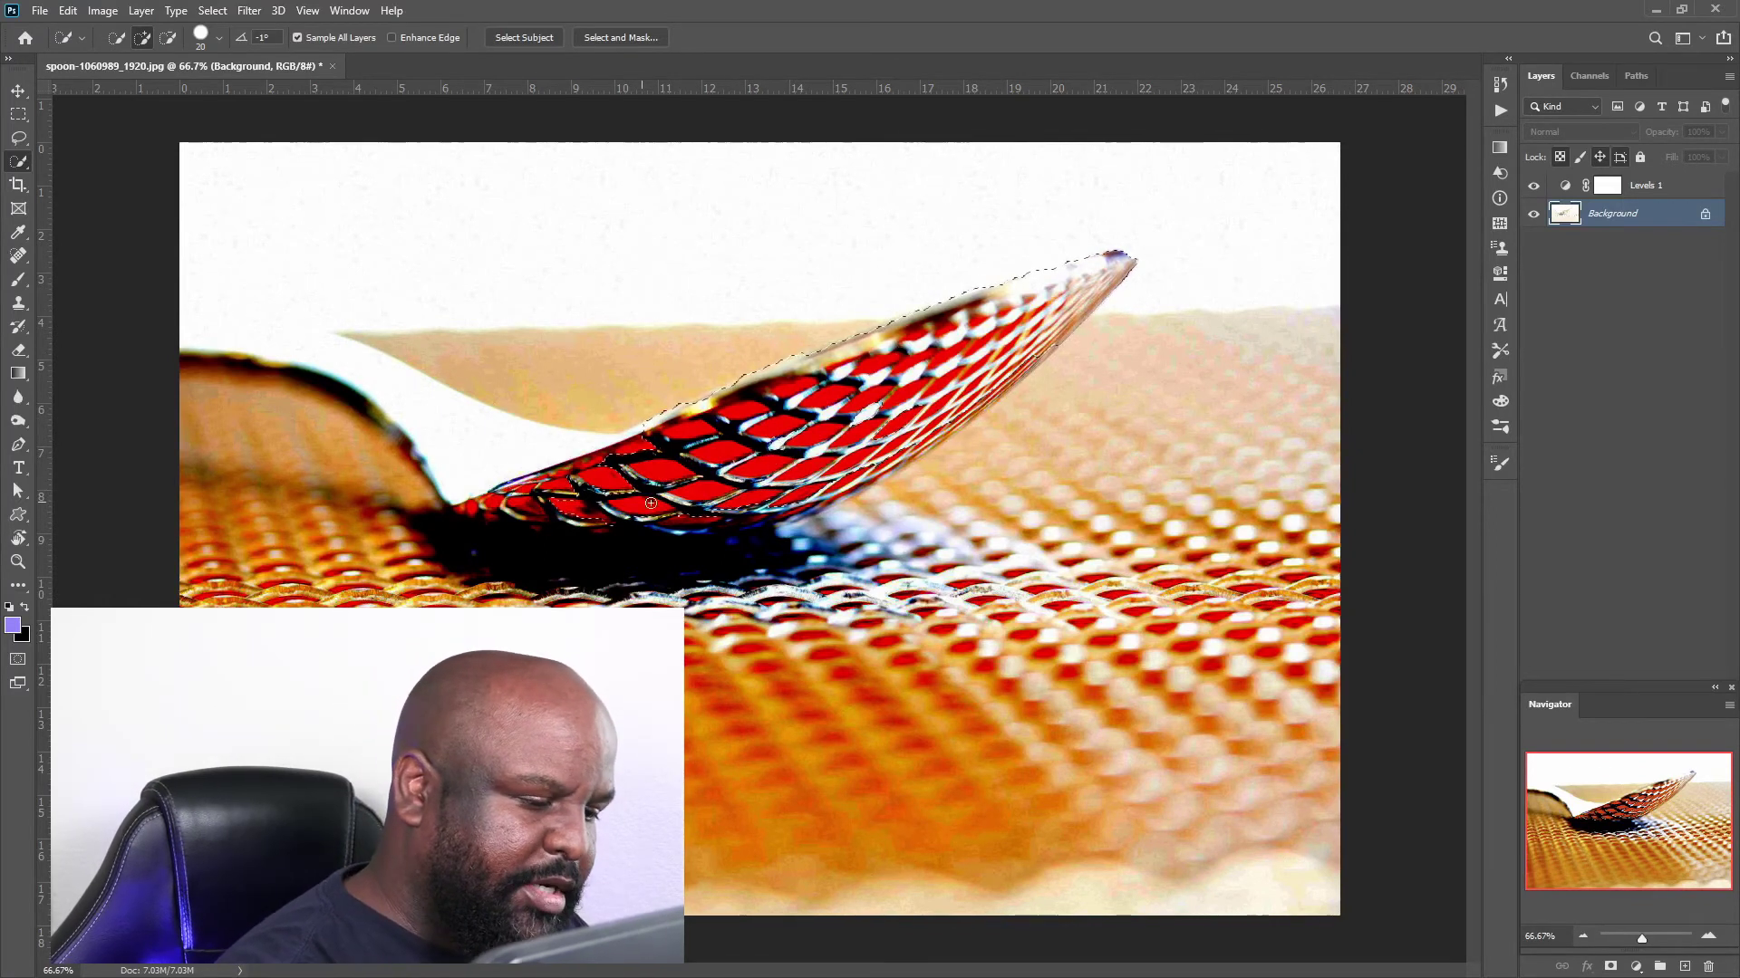
# Extend the selection through the bowl's base into the handle, and subtract the dark shadow beneath the bowl.
pyautogui.moveTo(542, 471)
pyautogui.mouseDown()
pyautogui.moveTo(457, 436)
pyautogui.moveTo(492, 502)
pyautogui.mouseUp()
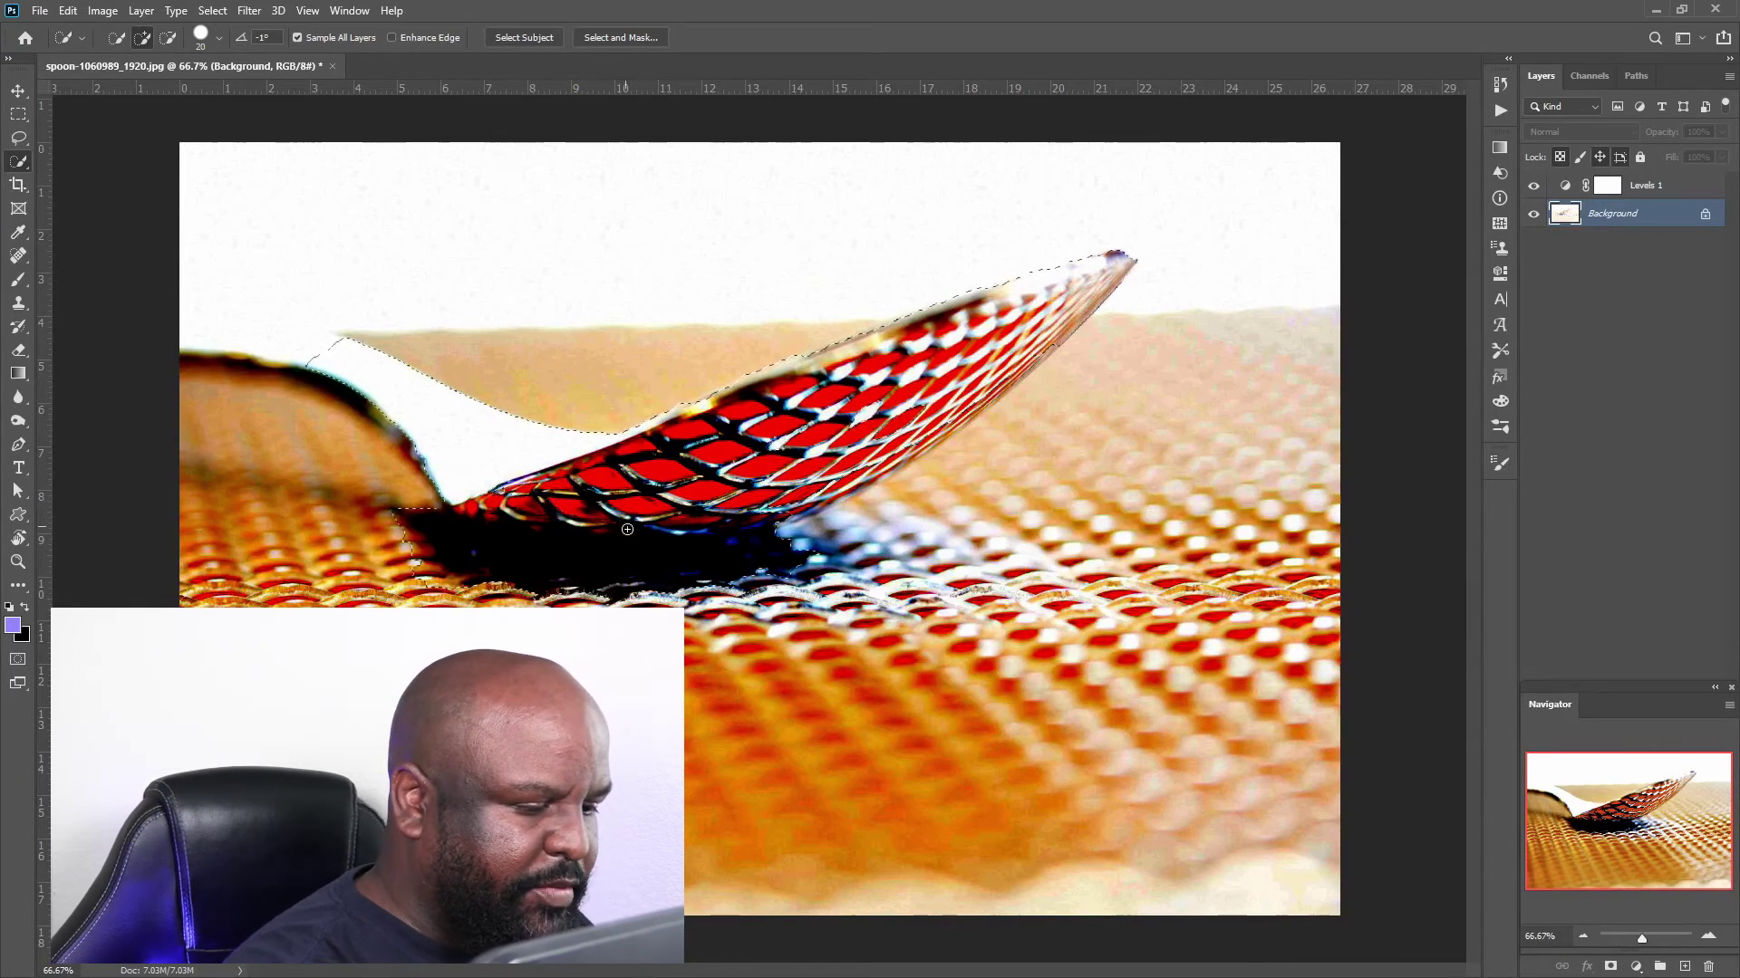
pyautogui.press('alt')
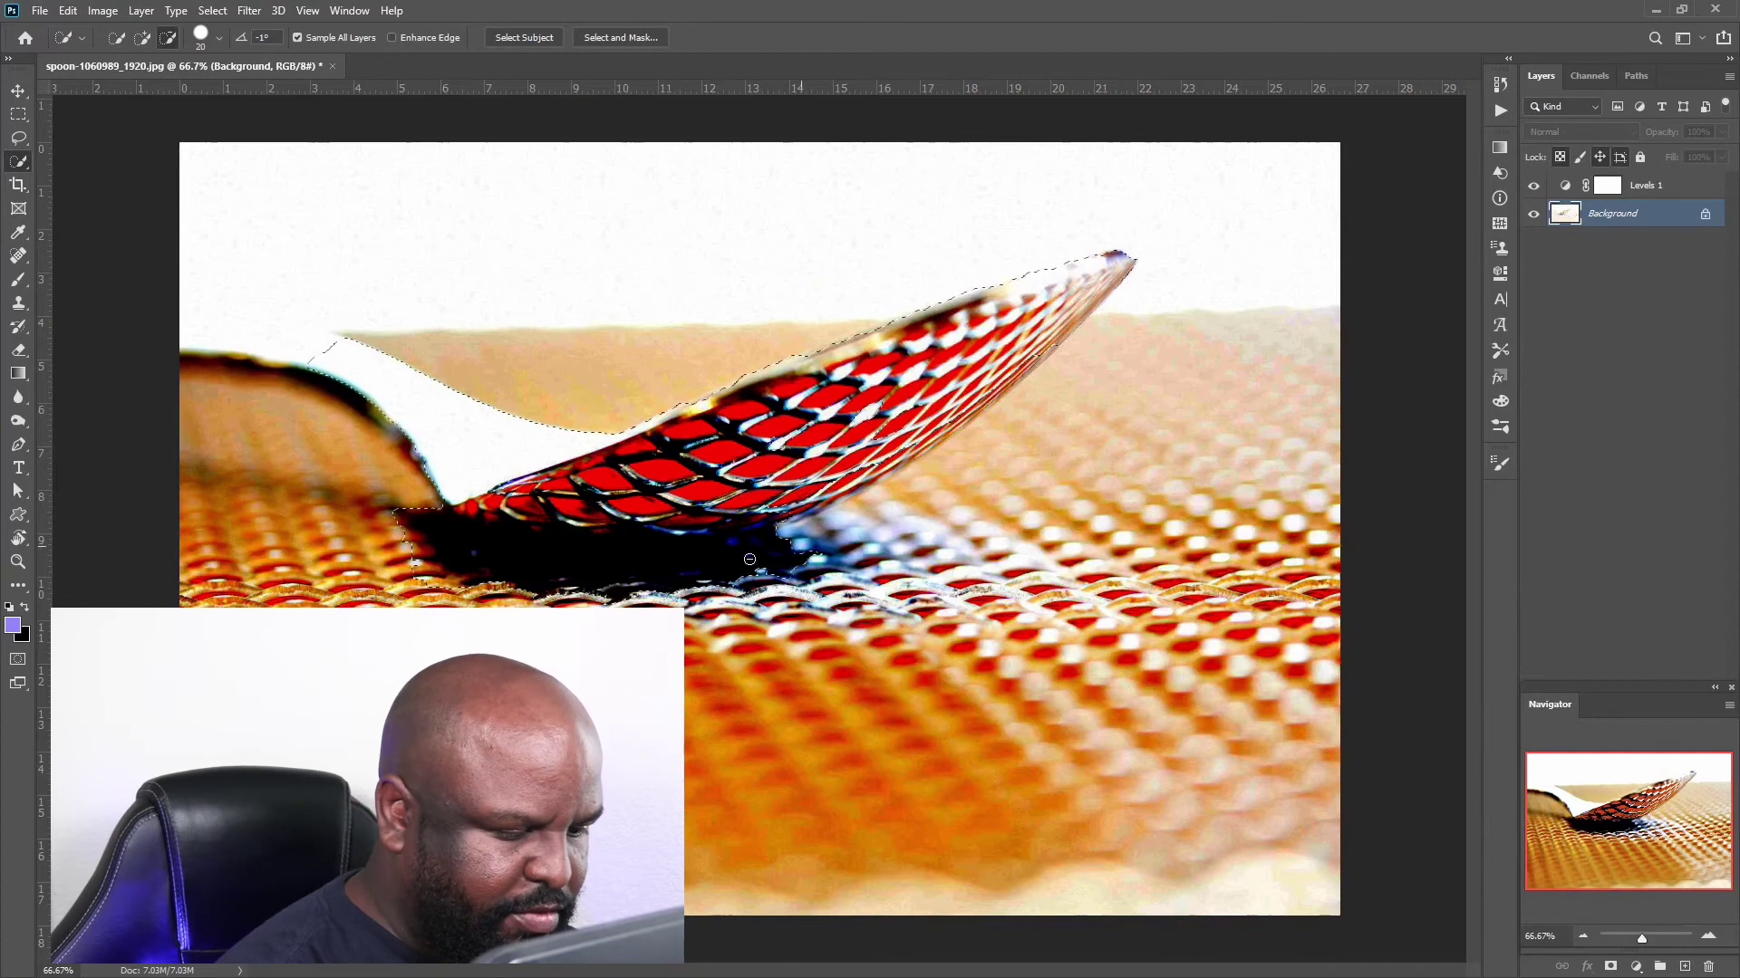
pyautogui.moveTo(750, 559)
pyautogui.mouseDown()
pyautogui.moveTo(573, 598)
pyautogui.moveTo(746, 586)
pyautogui.moveTo(535, 566)
pyautogui.mouseUp()
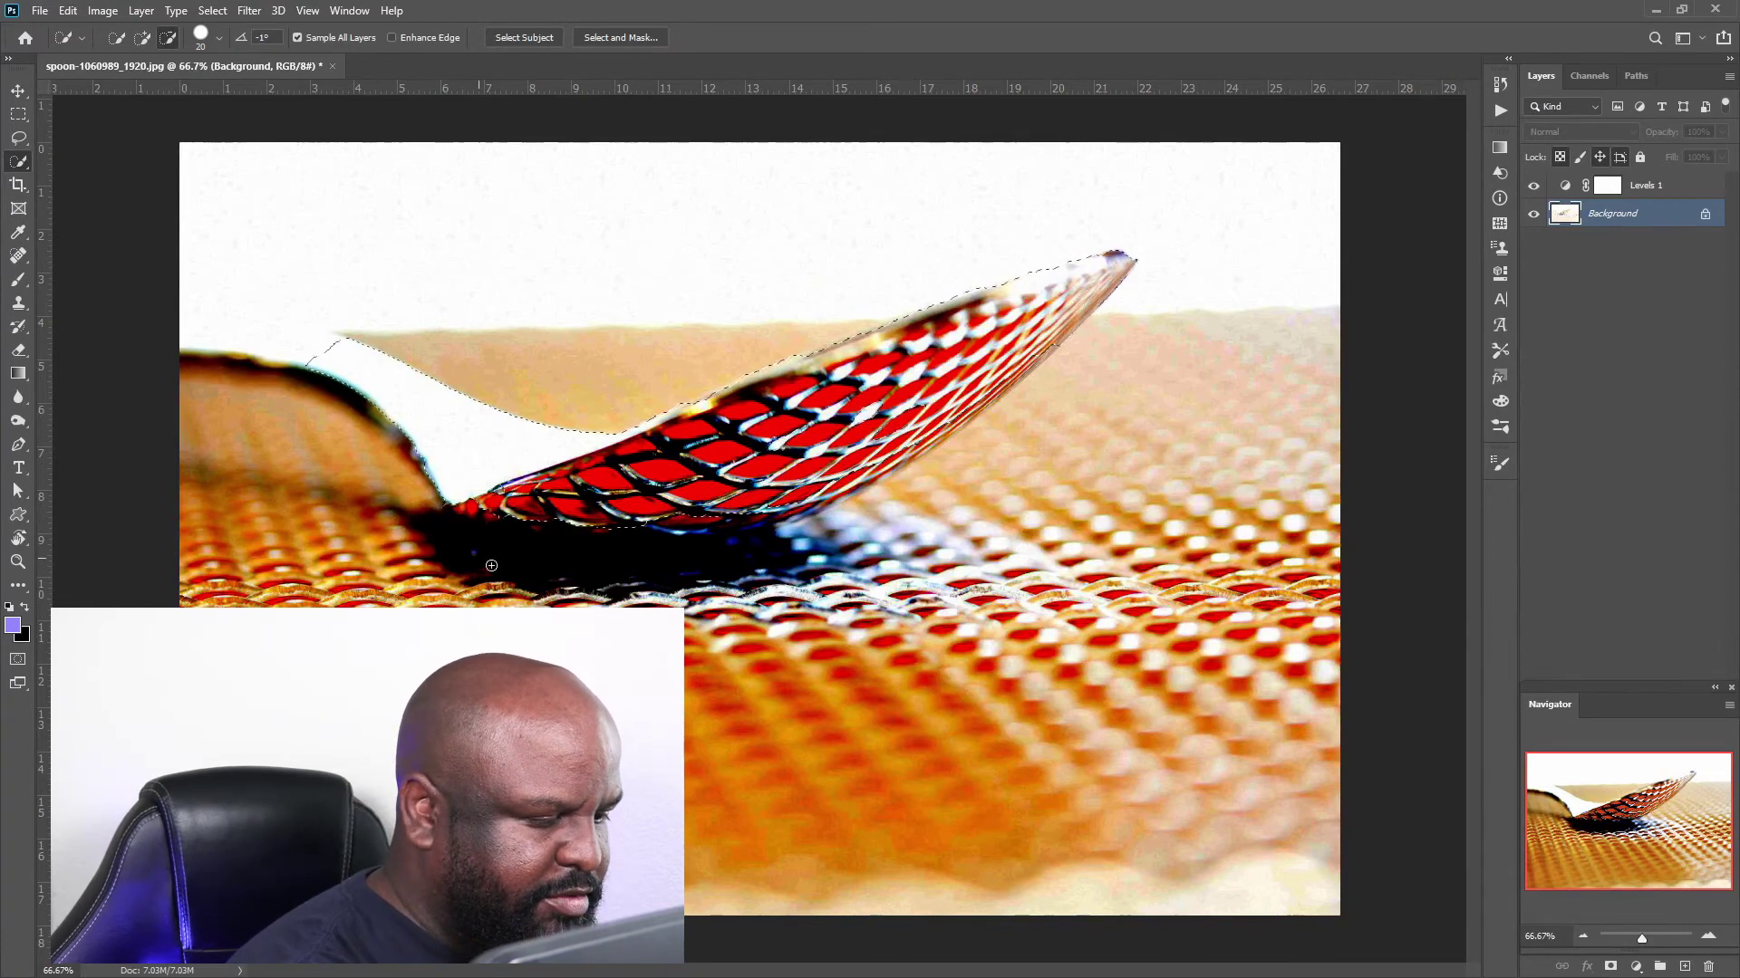
# Set the Levels layer's black input level to 221, and make the Background layer active again.
pyautogui.doubleClick(1564, 185)
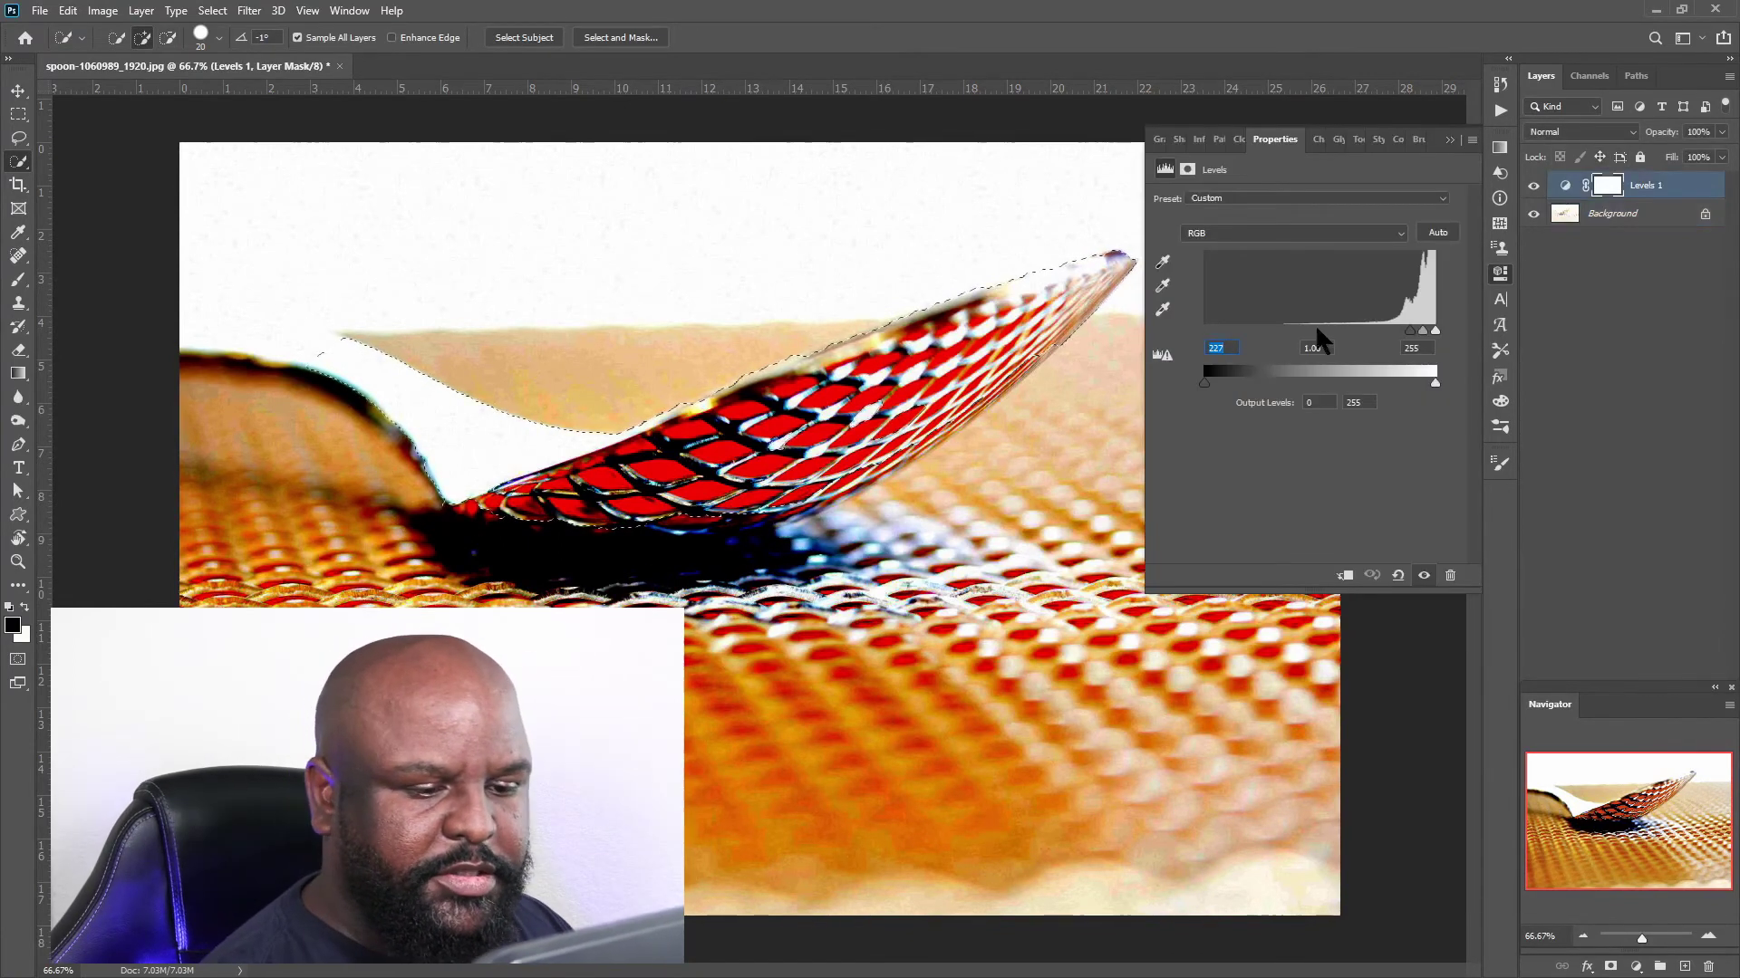
pyautogui.moveTo(1408, 331); pyautogui.dragTo(1409, 337)
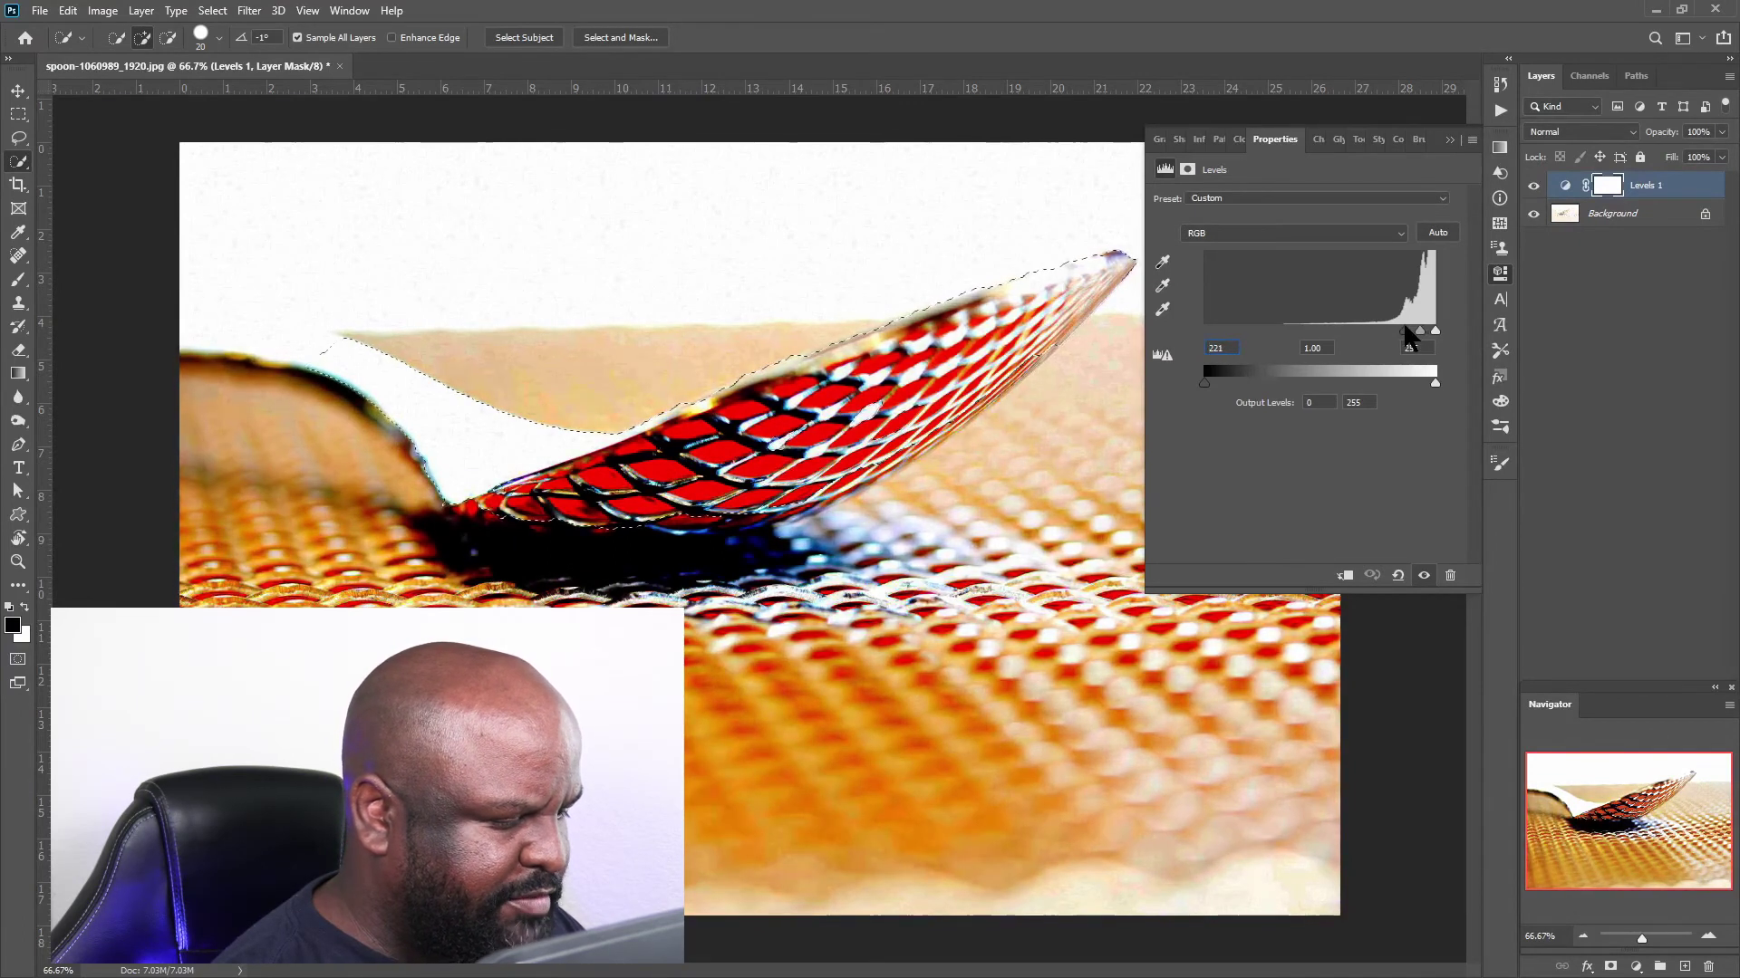
pyautogui.click(1449, 138)
pyautogui.click(1613, 213)
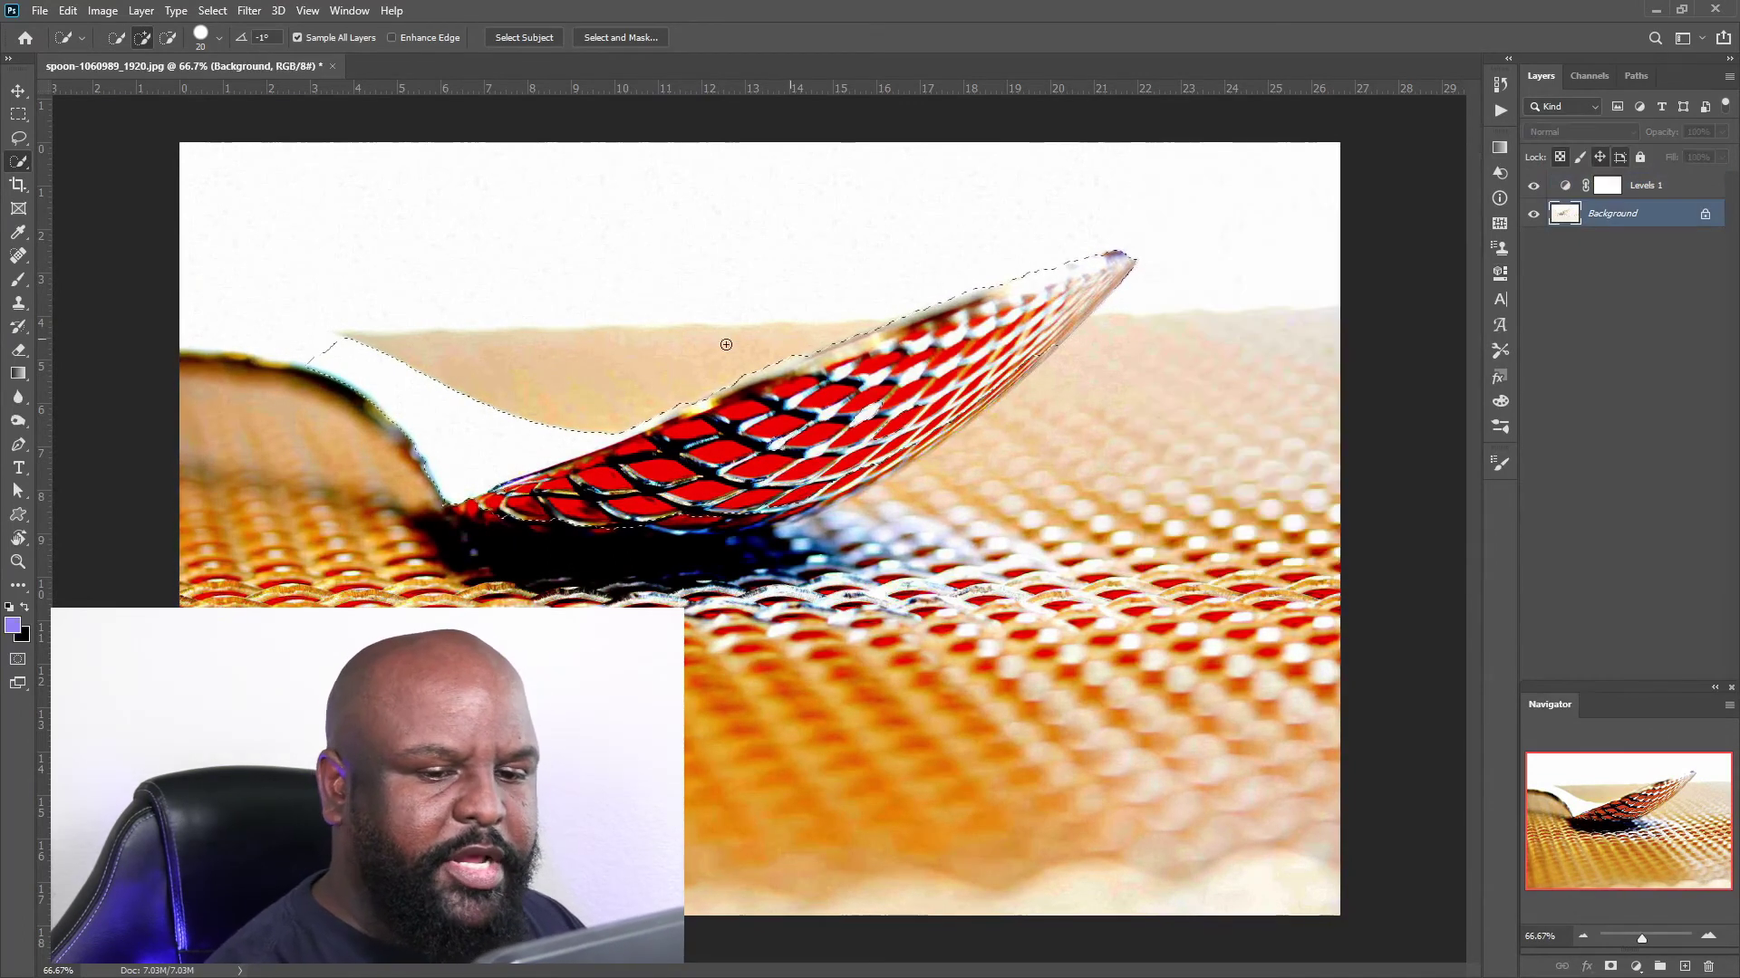
# Trace the spoon's underside with the Pen tool, from near the bowl's tip along the handle's lower edge to the photo's left edge.
pyautogui.click(18, 444)
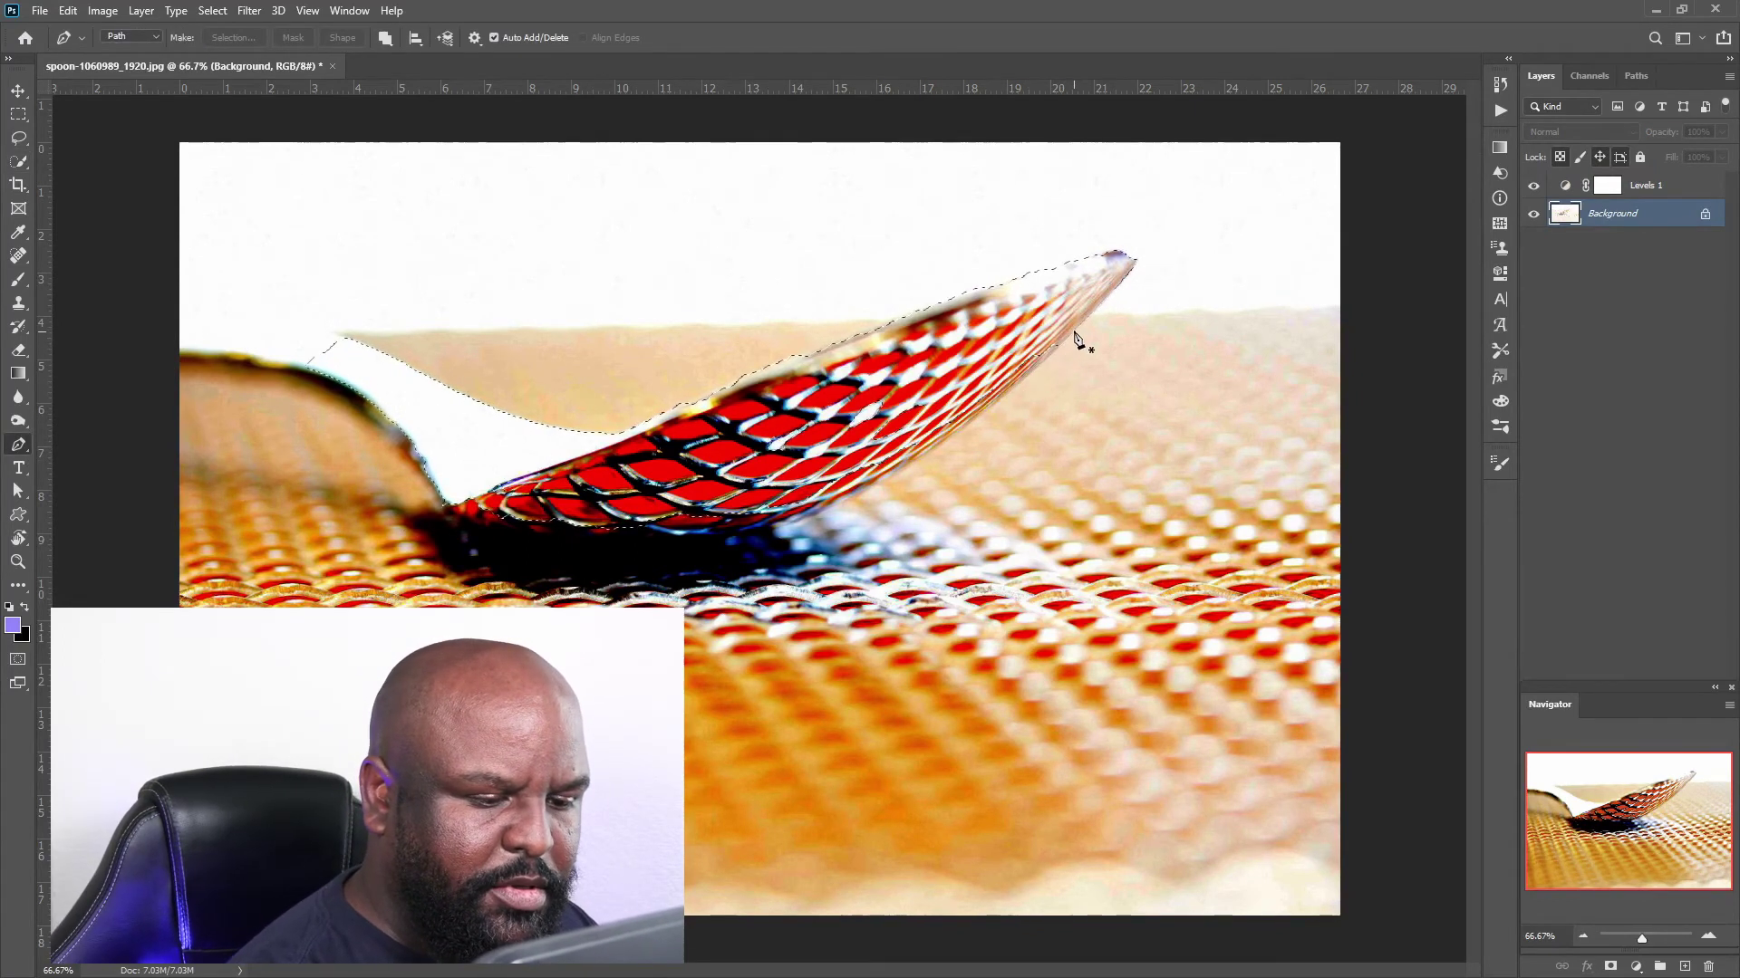
pyautogui.moveTo(1072, 310); pyautogui.dragTo(1075, 329)
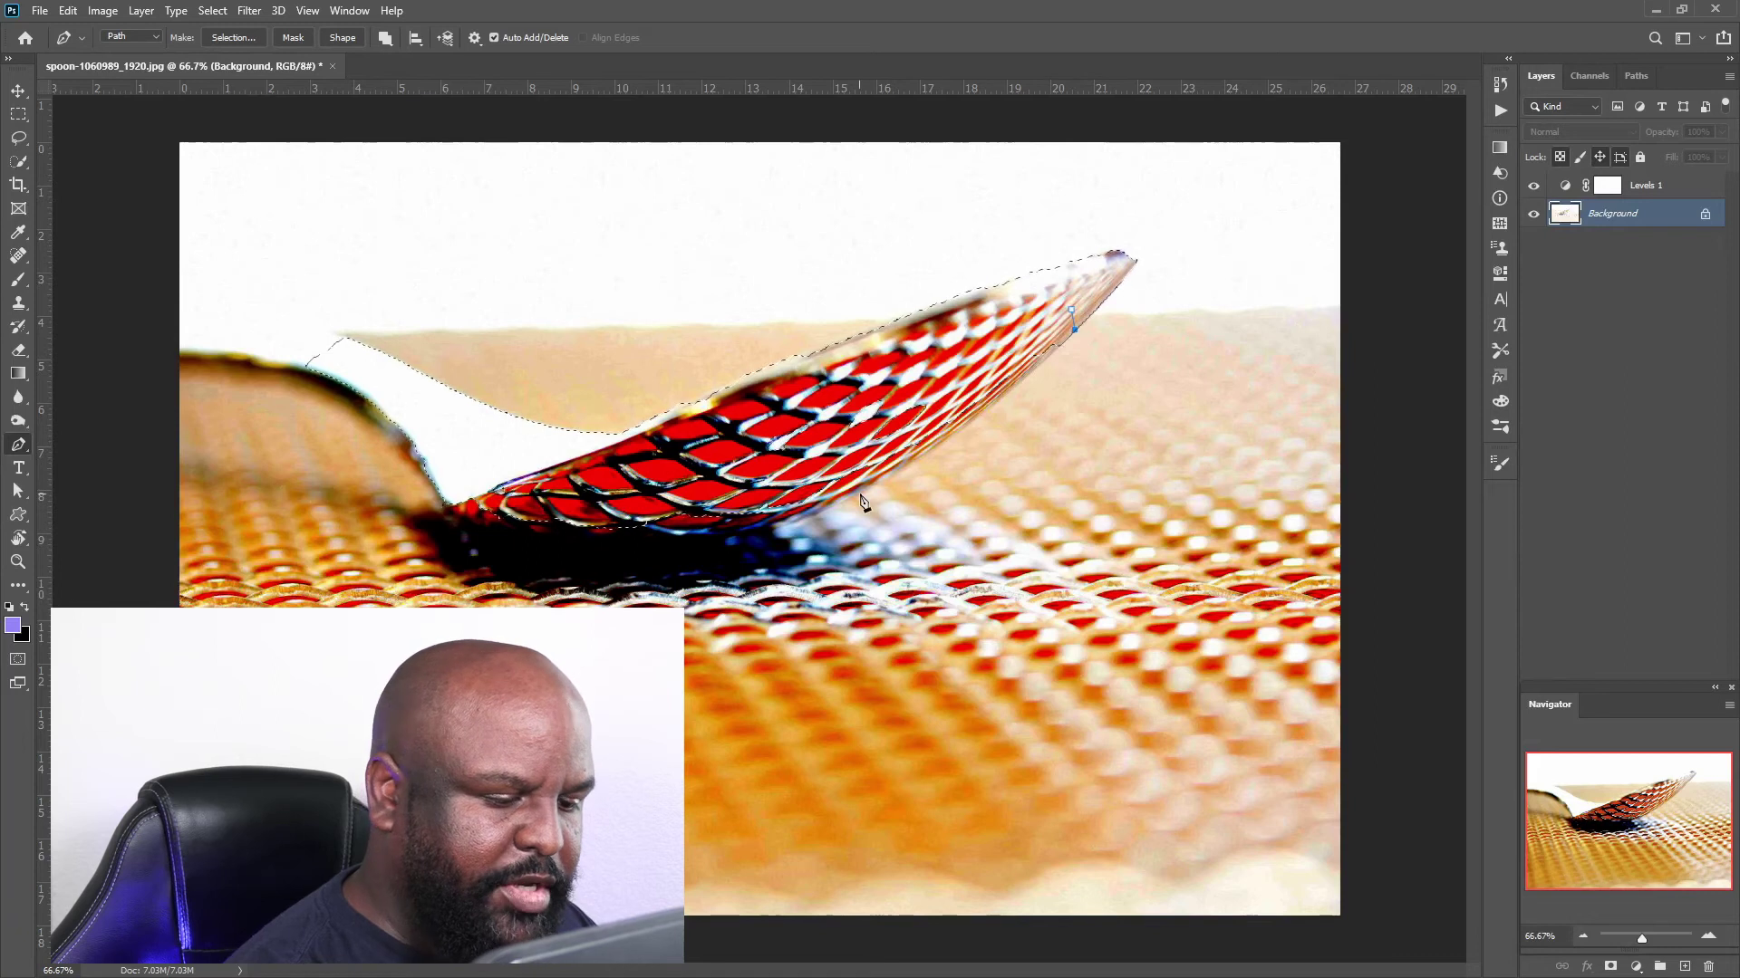
pyautogui.moveTo(843, 500); pyautogui.dragTo(826, 516)
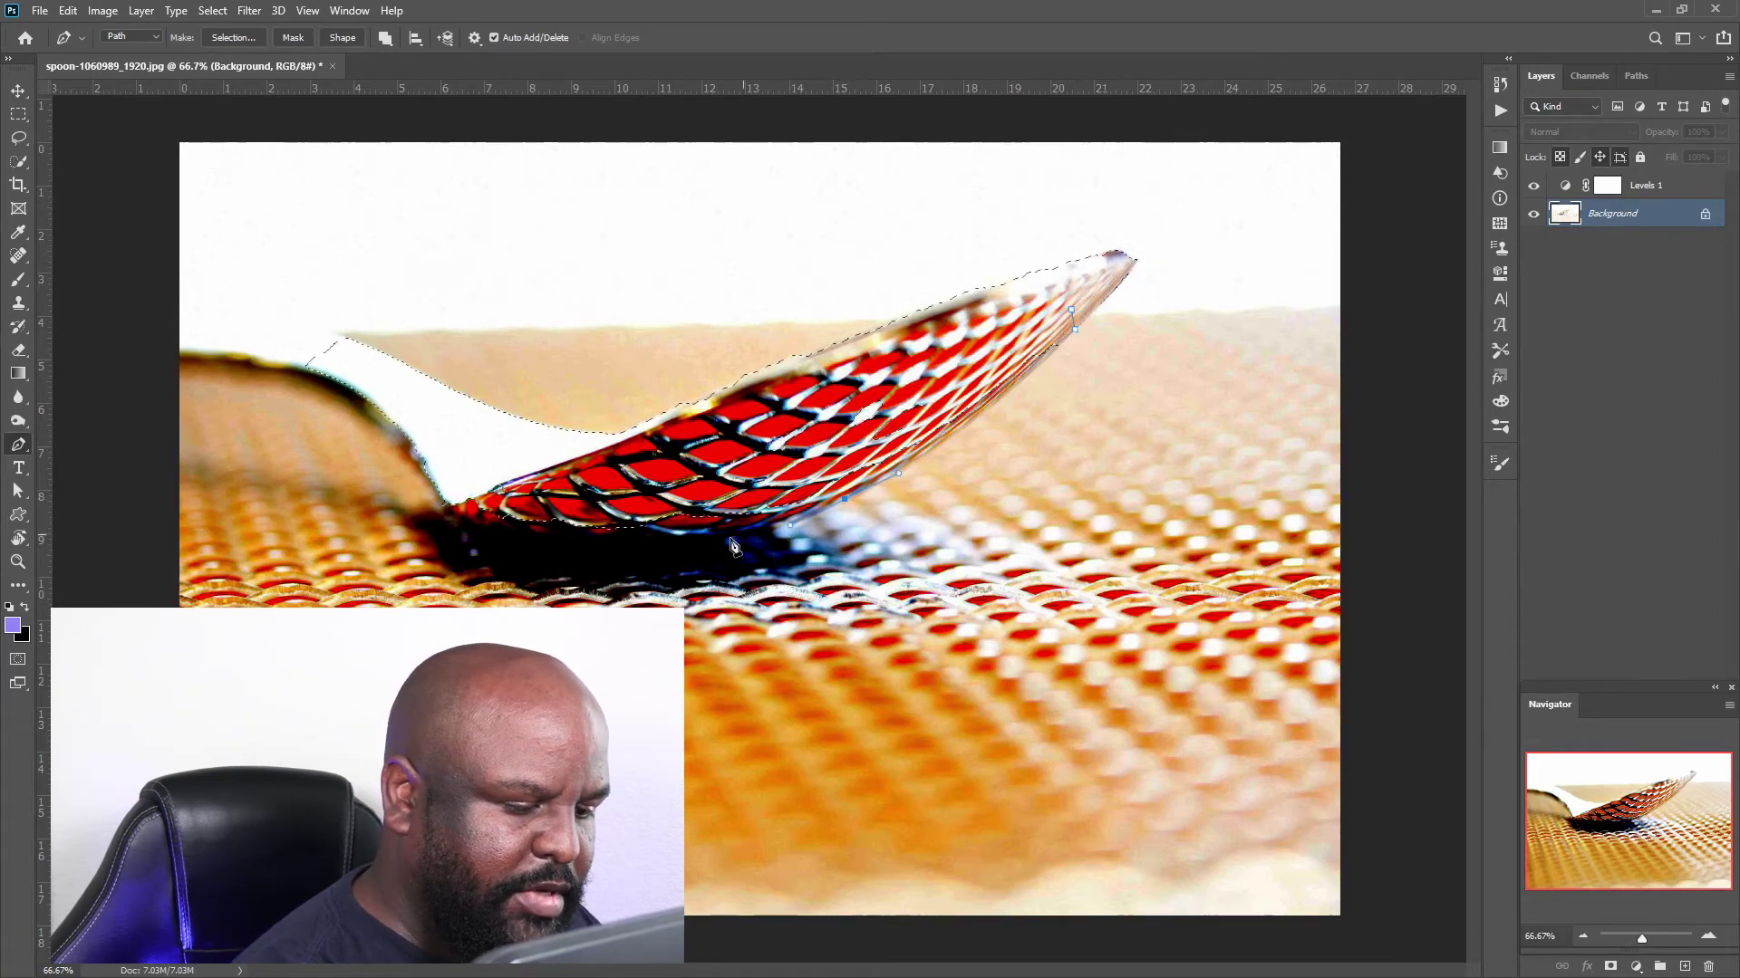
pyautogui.moveTo(633, 546); pyautogui.dragTo(631, 550)
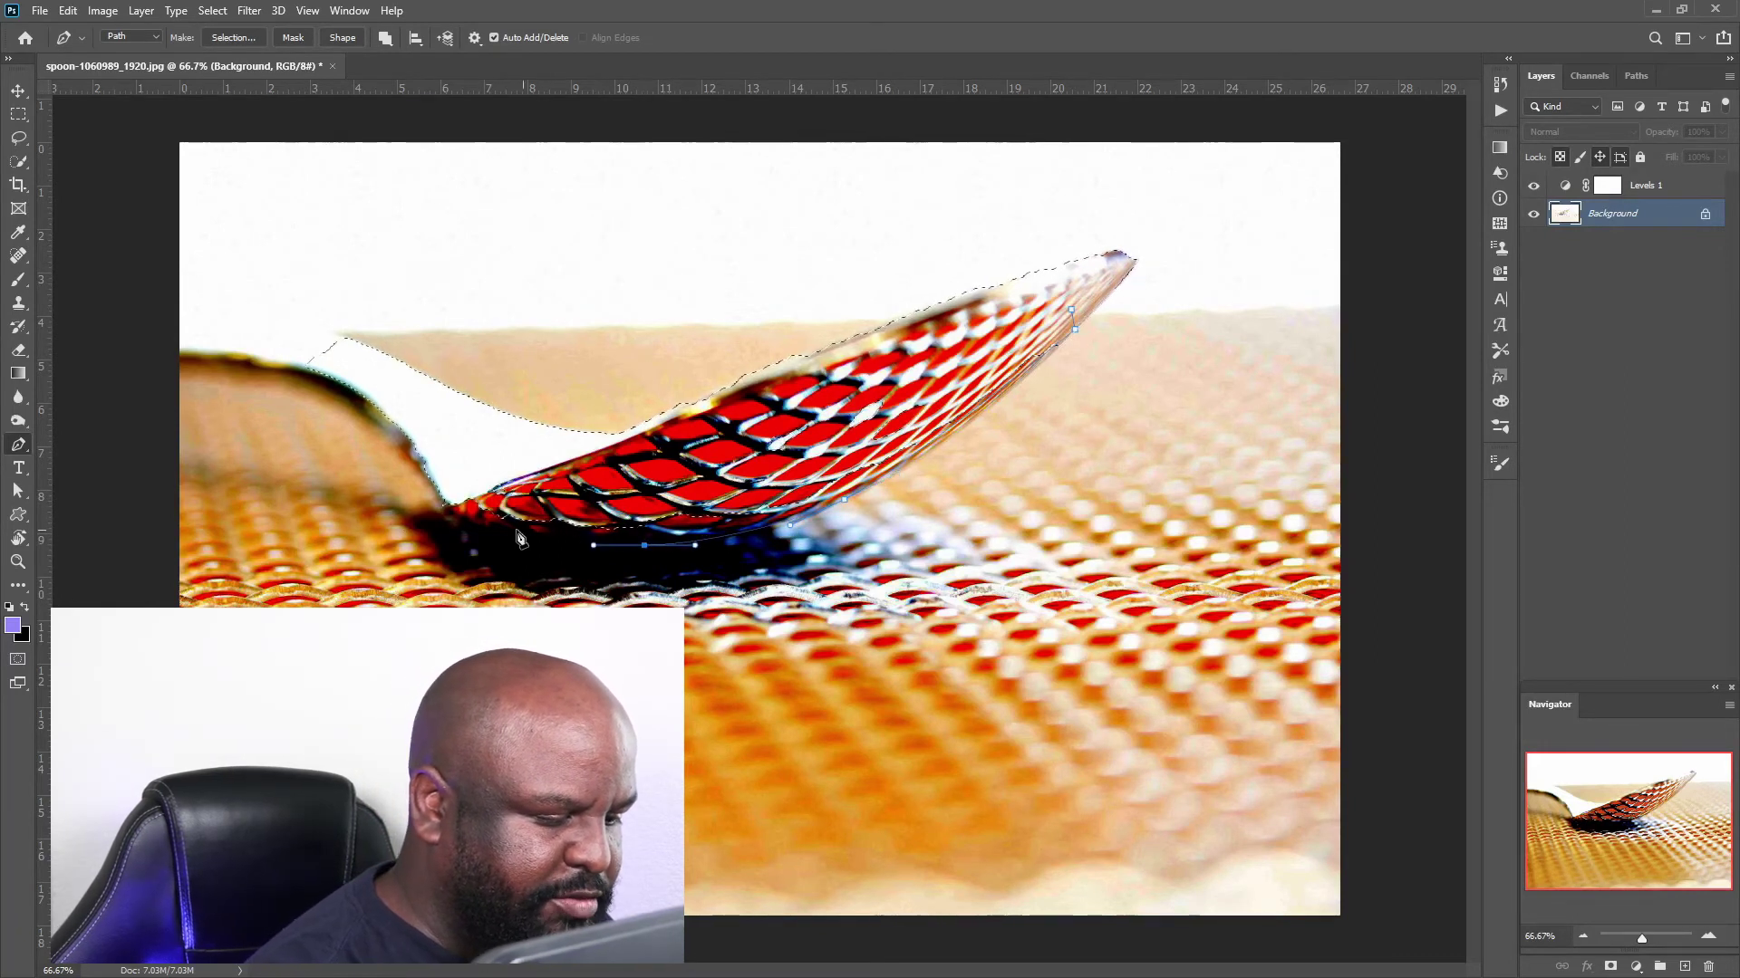
pyautogui.moveTo(494, 531); pyautogui.dragTo(470, 526)
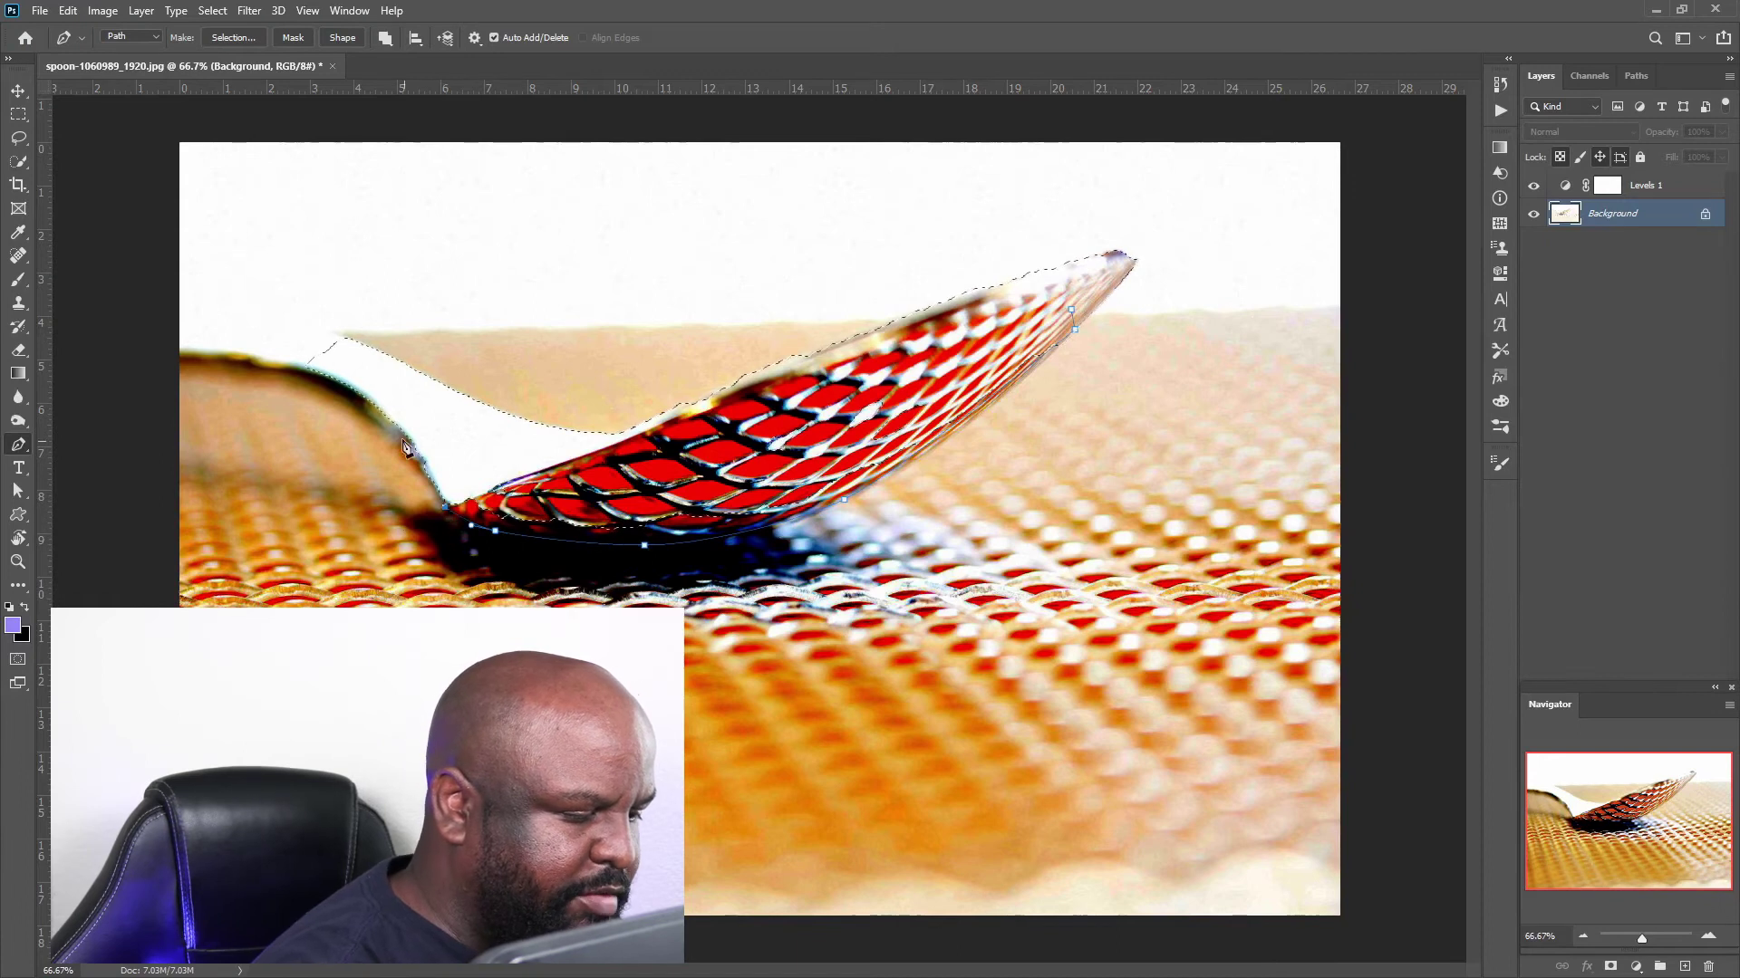
pyautogui.moveTo(348, 389); pyautogui.dragTo(306, 368)
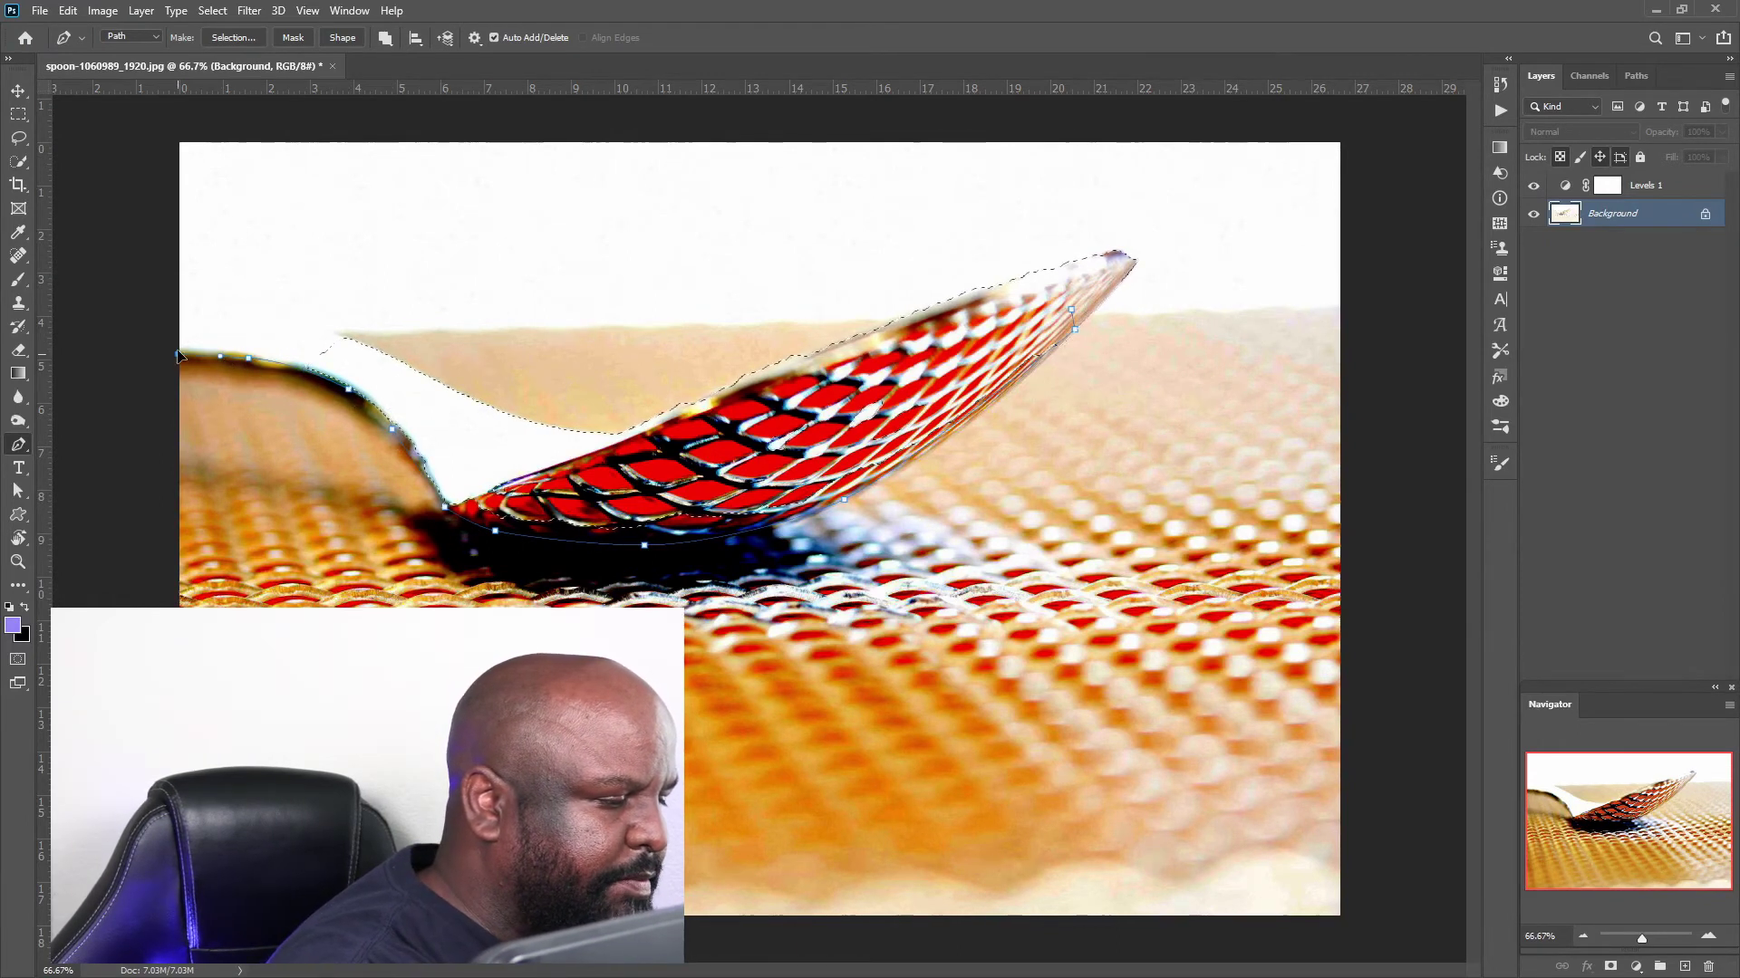
pyautogui.moveTo(178, 353); pyautogui.dragTo(179, 297)
# Continue the pen path along the upper edge of the handle and bowl, around the tip, back toward the starting point.
pyautogui.moveTo(326, 333); pyautogui.dragTo(369, 351)
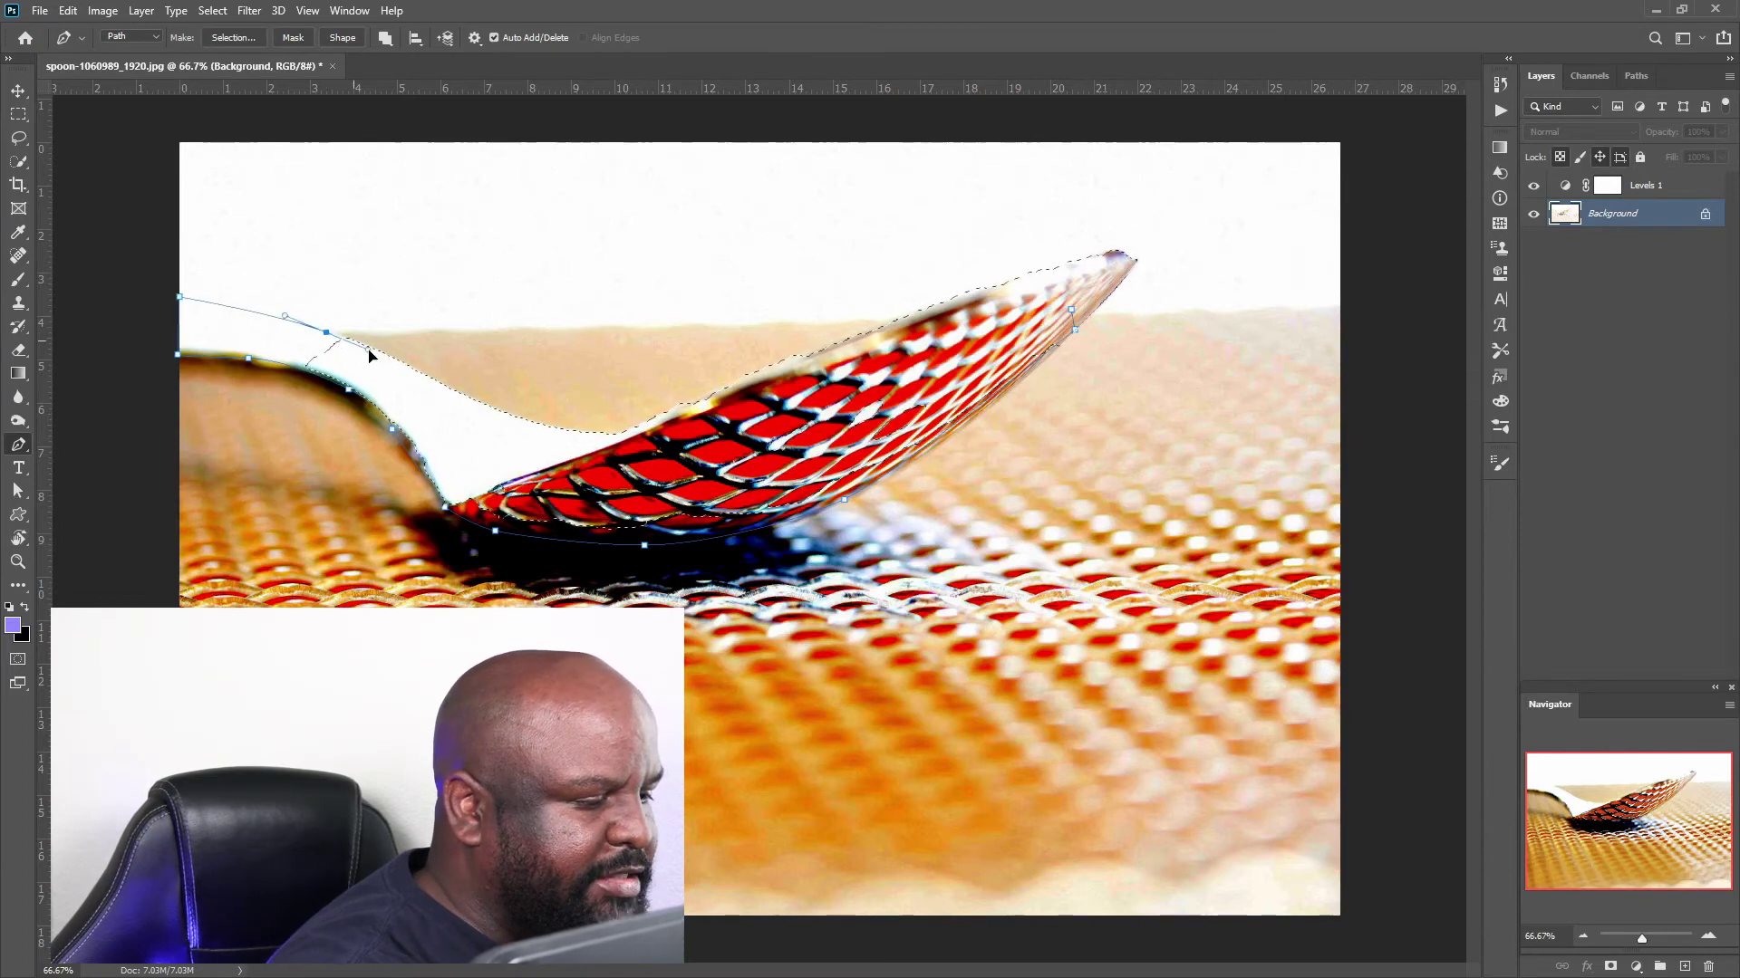
pyautogui.click(568, 429)
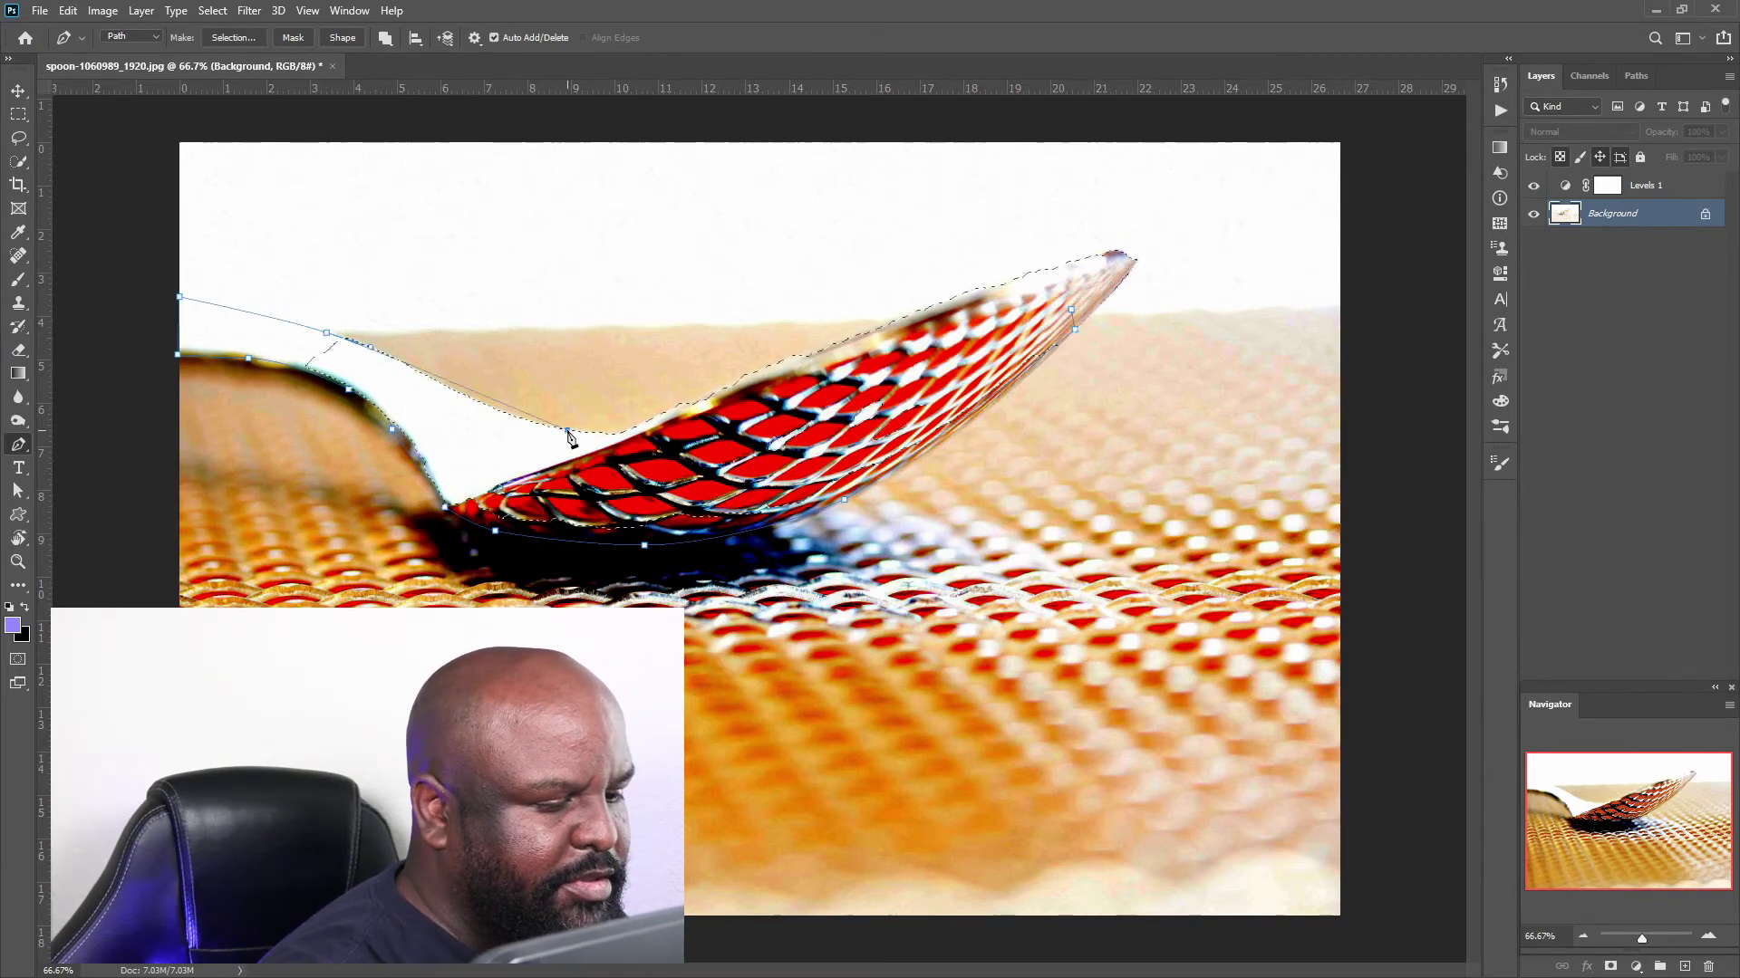
pyautogui.click(623, 435)
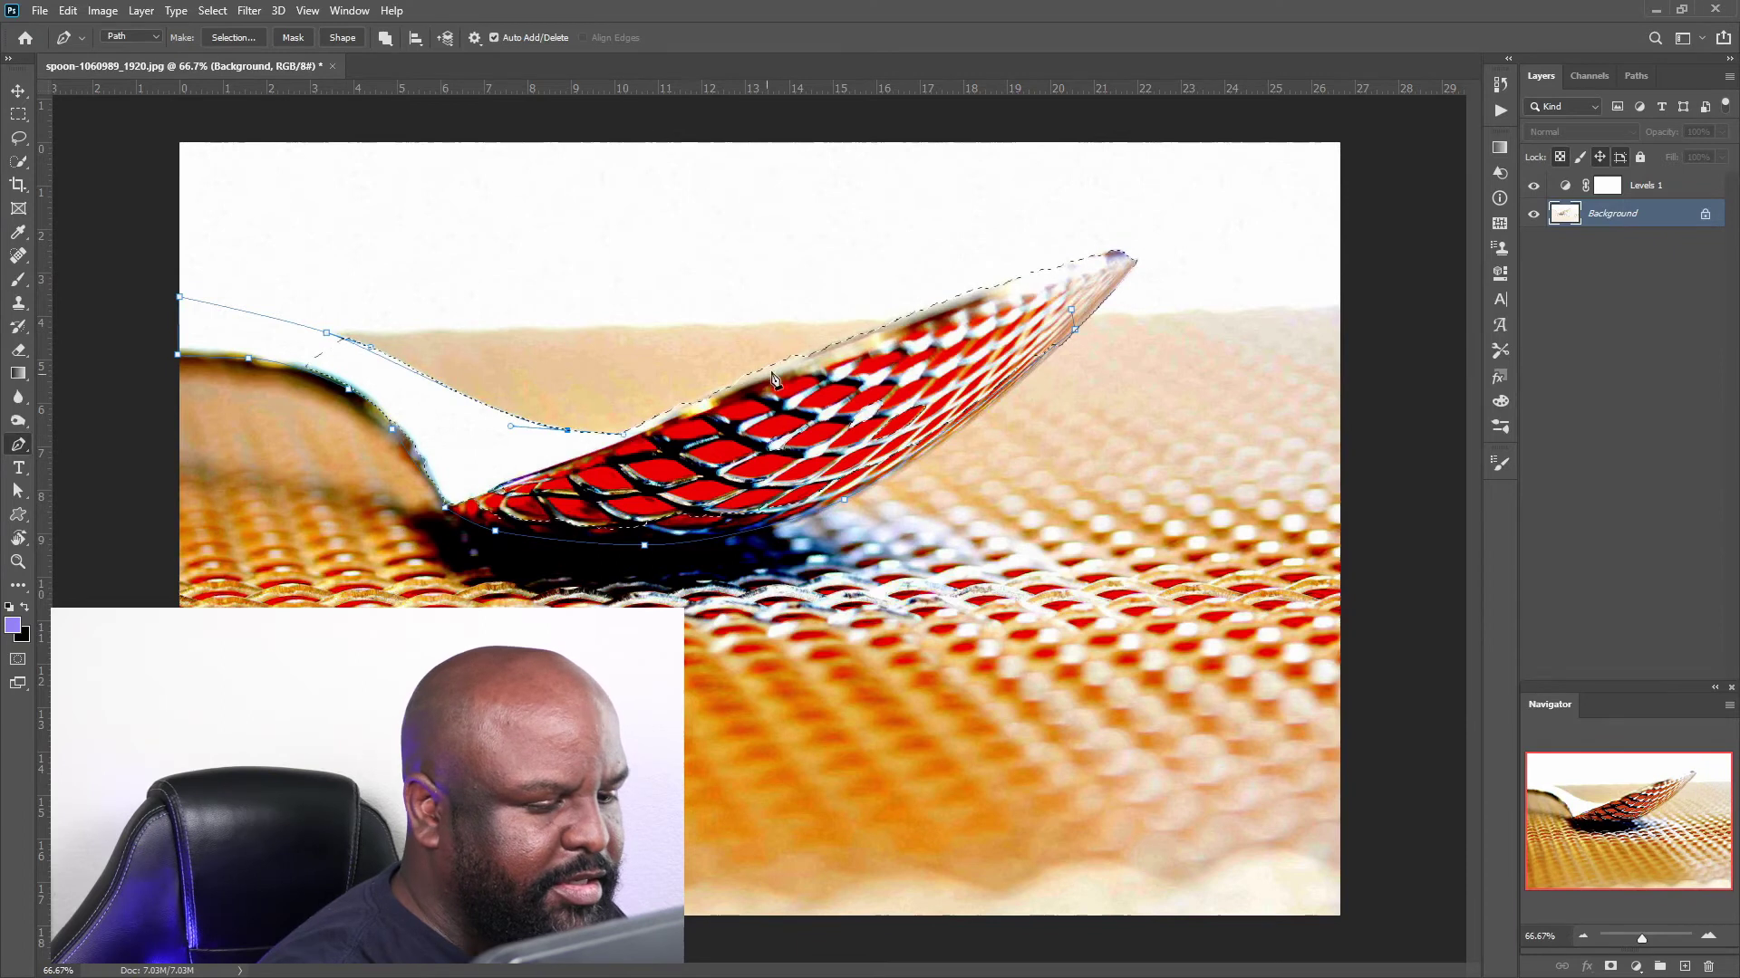
pyautogui.moveTo(807, 352); pyautogui.dragTo(833, 344)
pyautogui.hotkey('ctrl', 'z')
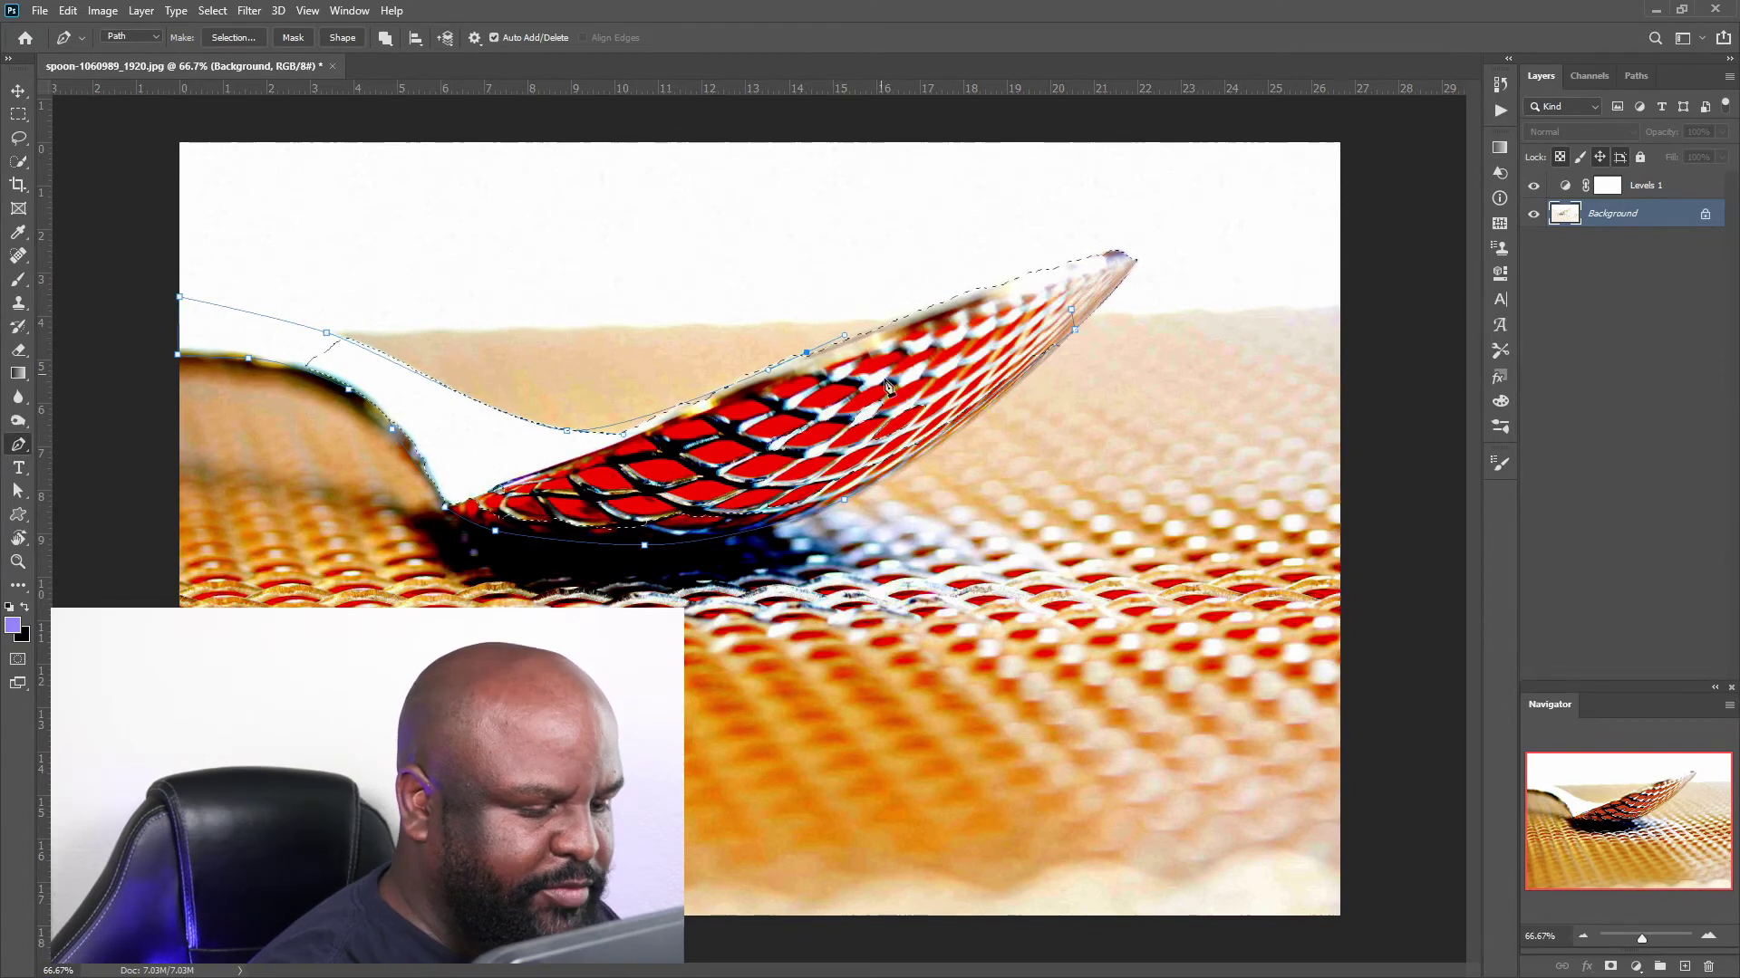
pyautogui.moveTo(630, 429); pyautogui.dragTo(650, 421)
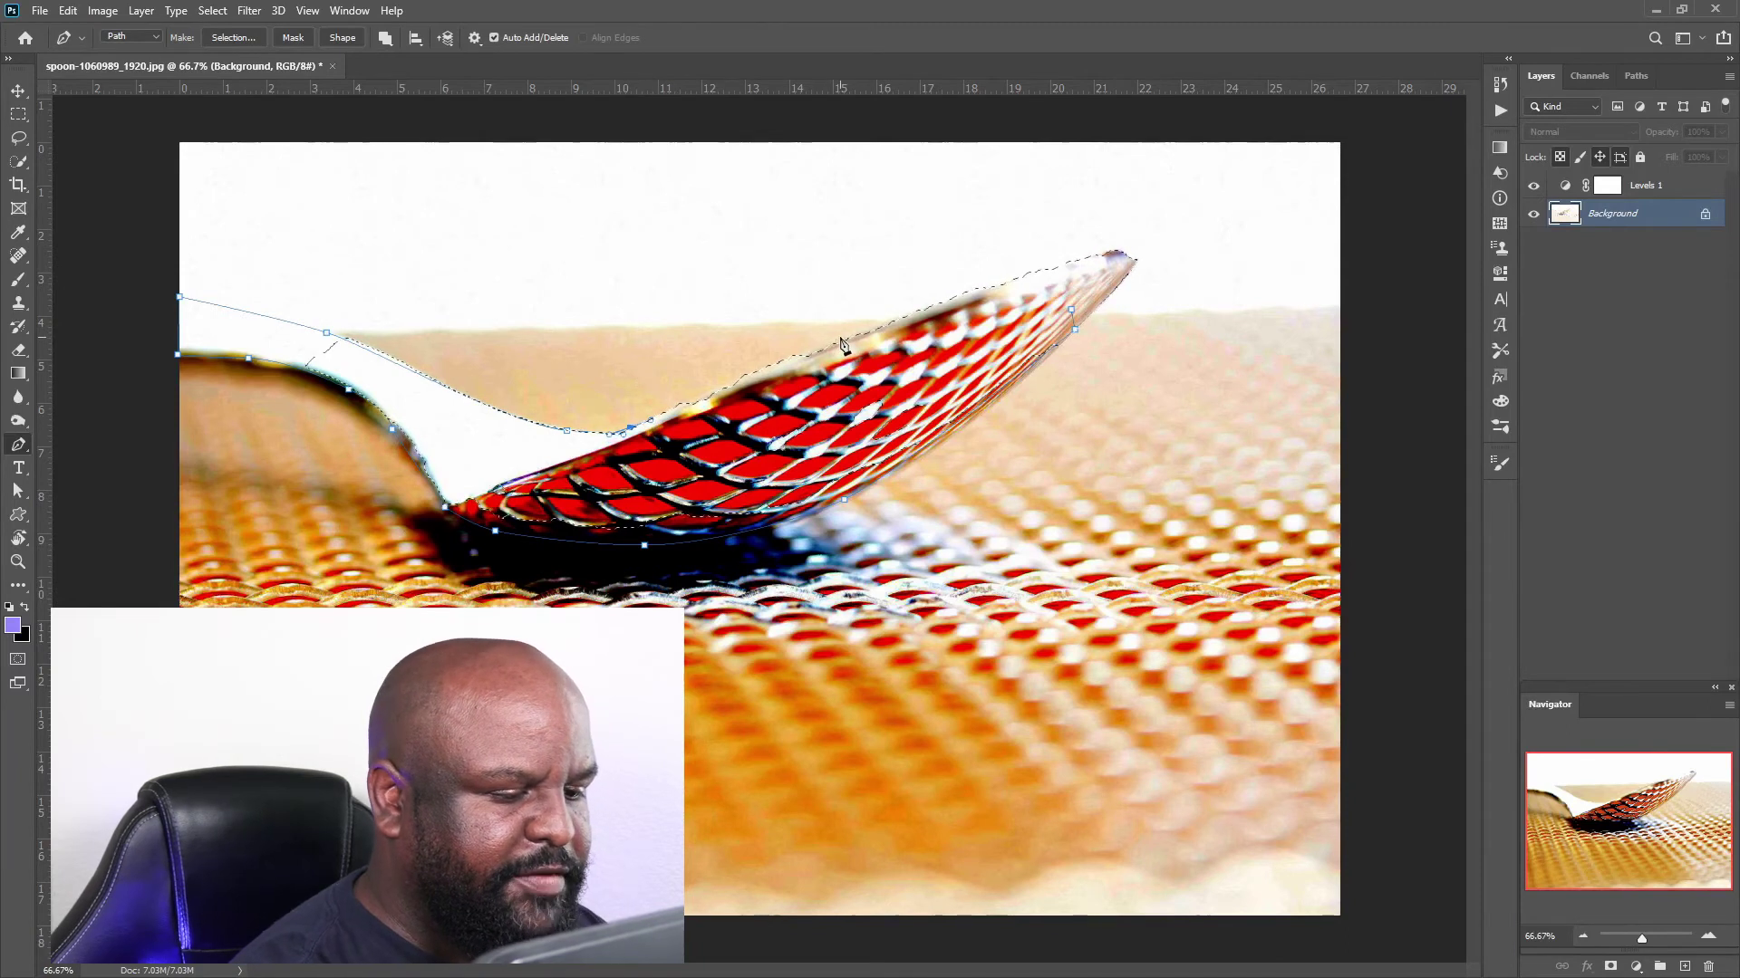
pyautogui.moveTo(836, 339); pyautogui.dragTo(895, 317)
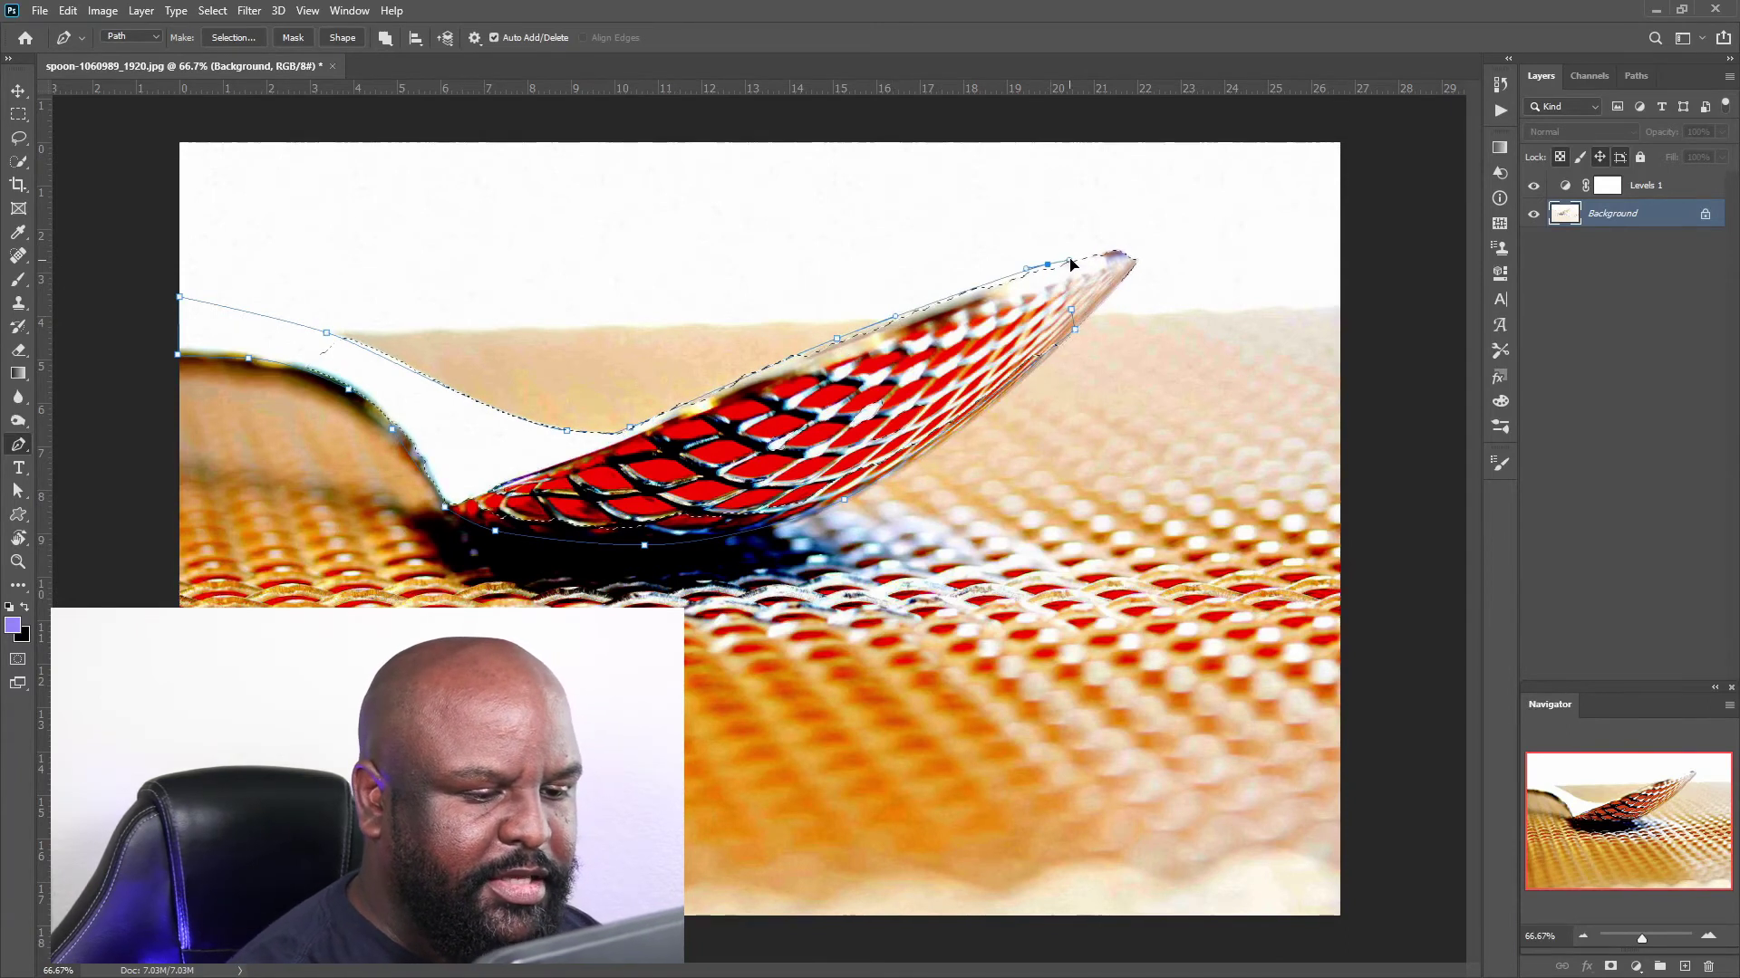
pyautogui.moveTo(1113, 248); pyautogui.dragTo(1140, 264)
pyautogui.click(1134, 258)
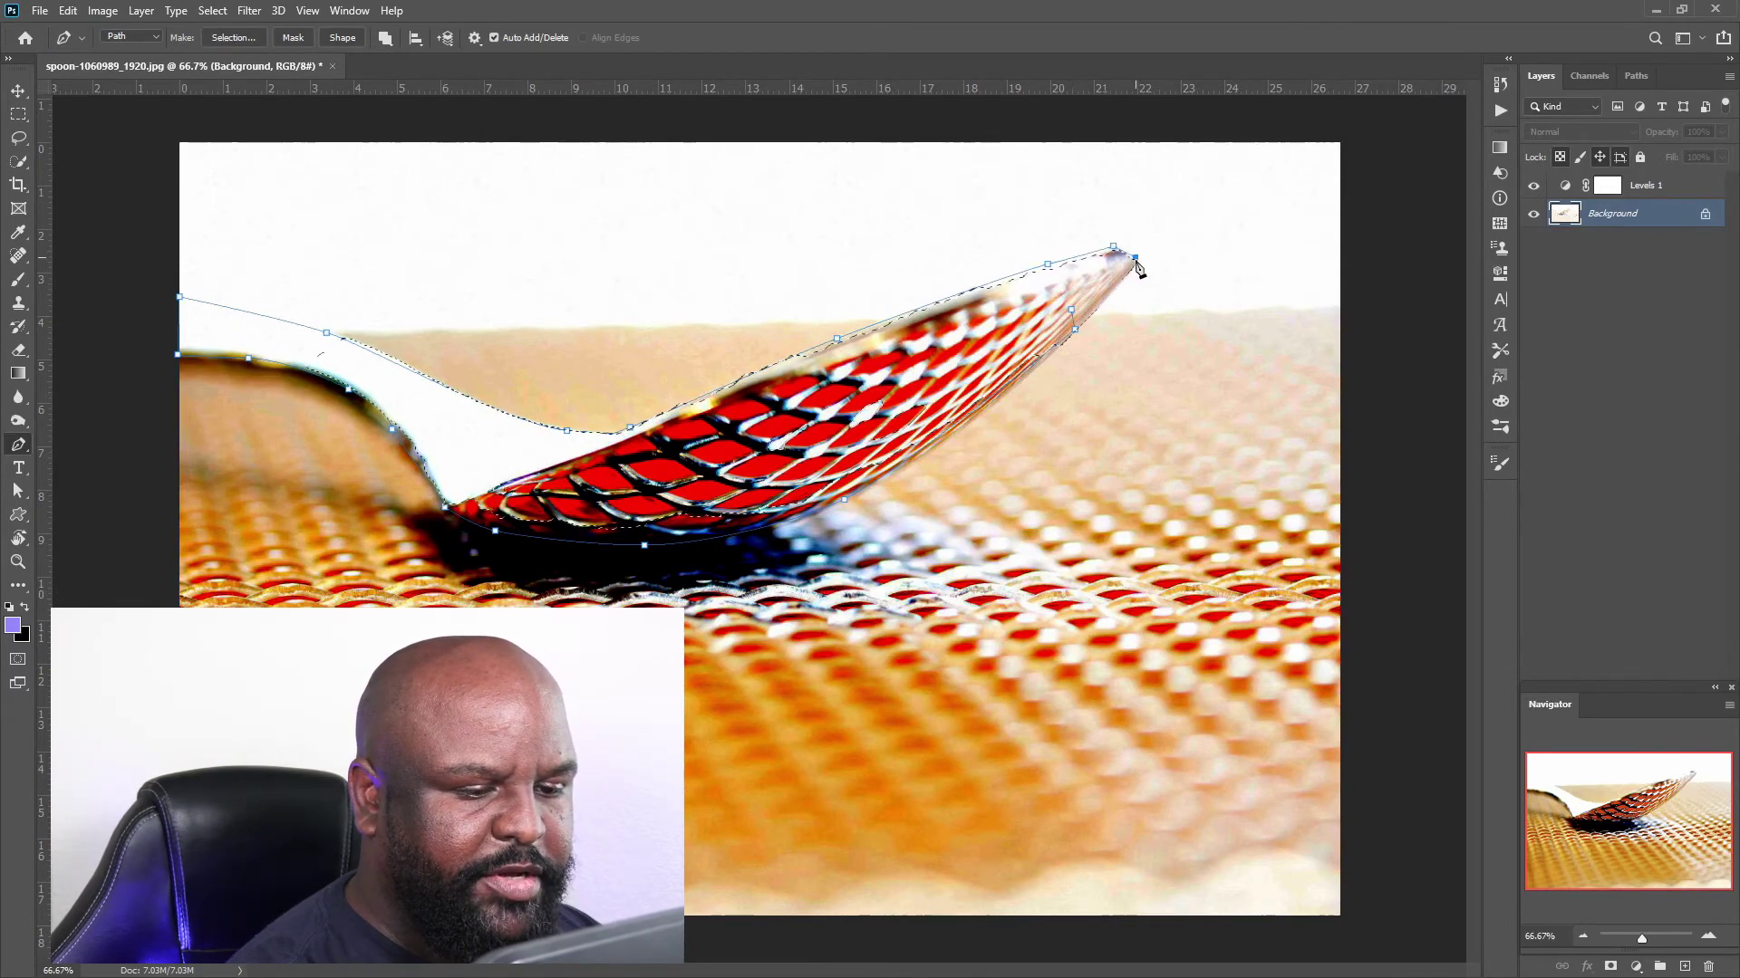
pyautogui.click(1127, 274)
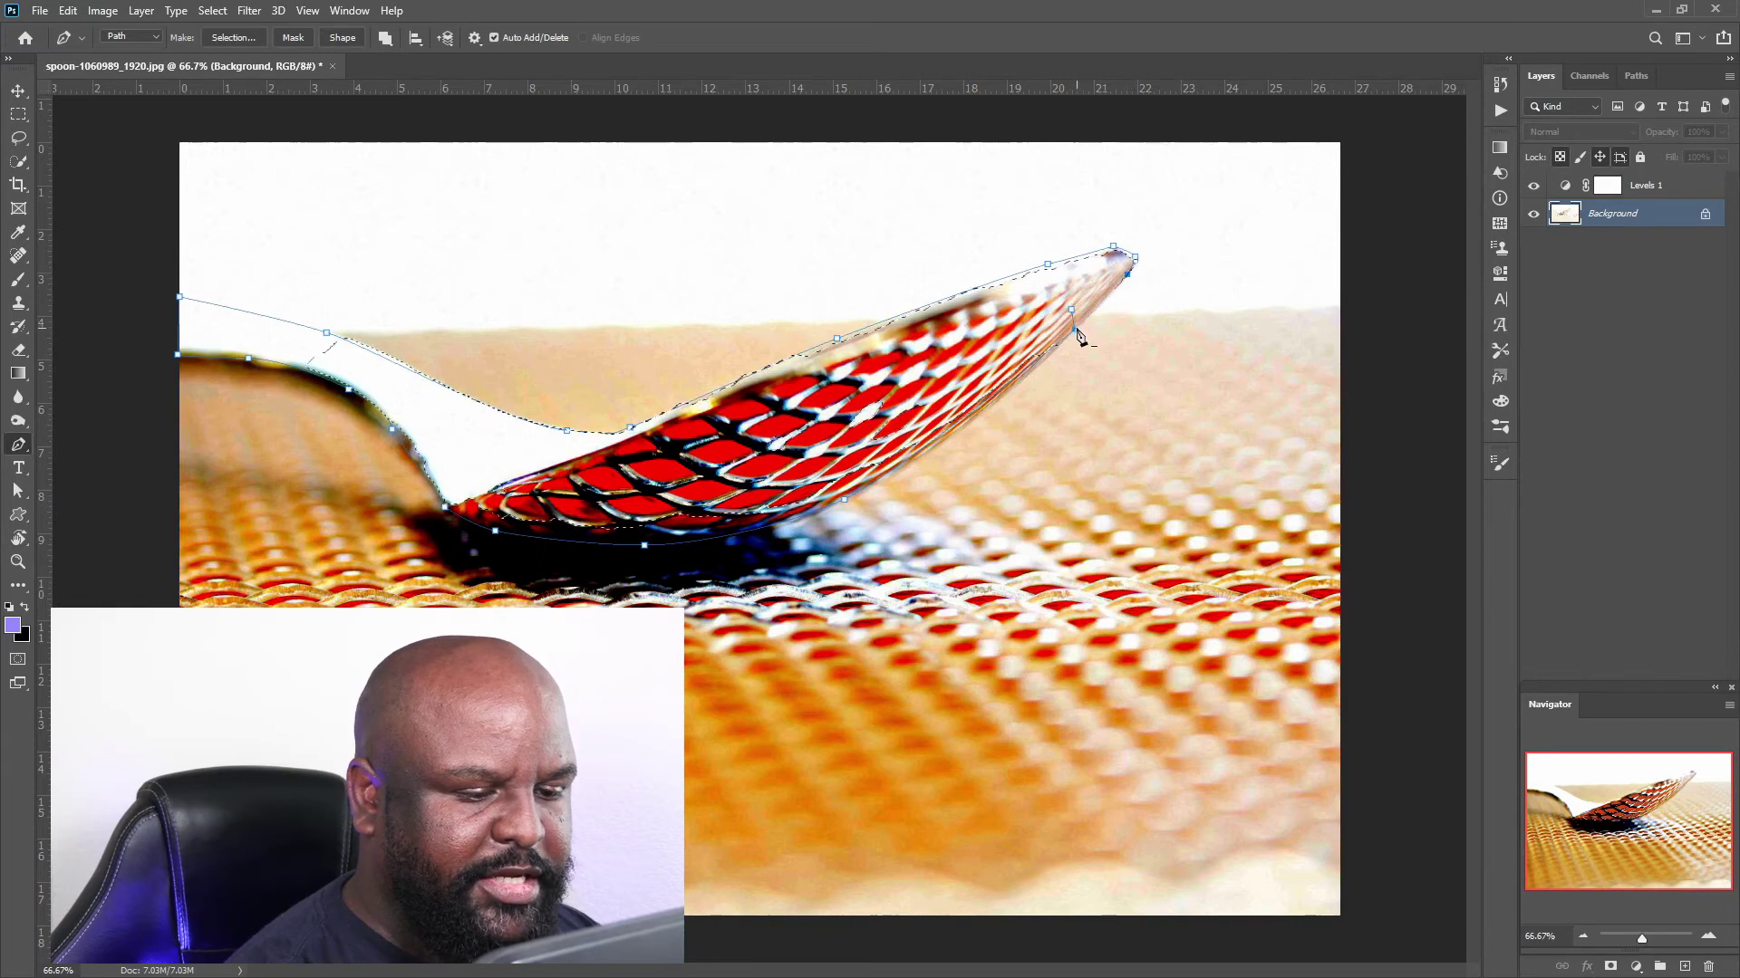
# Convert the pen path into an anti-aliased selection with a feather radius of 0 pixels, added to the existing selection.
pyautogui.rightClick(1062, 334)
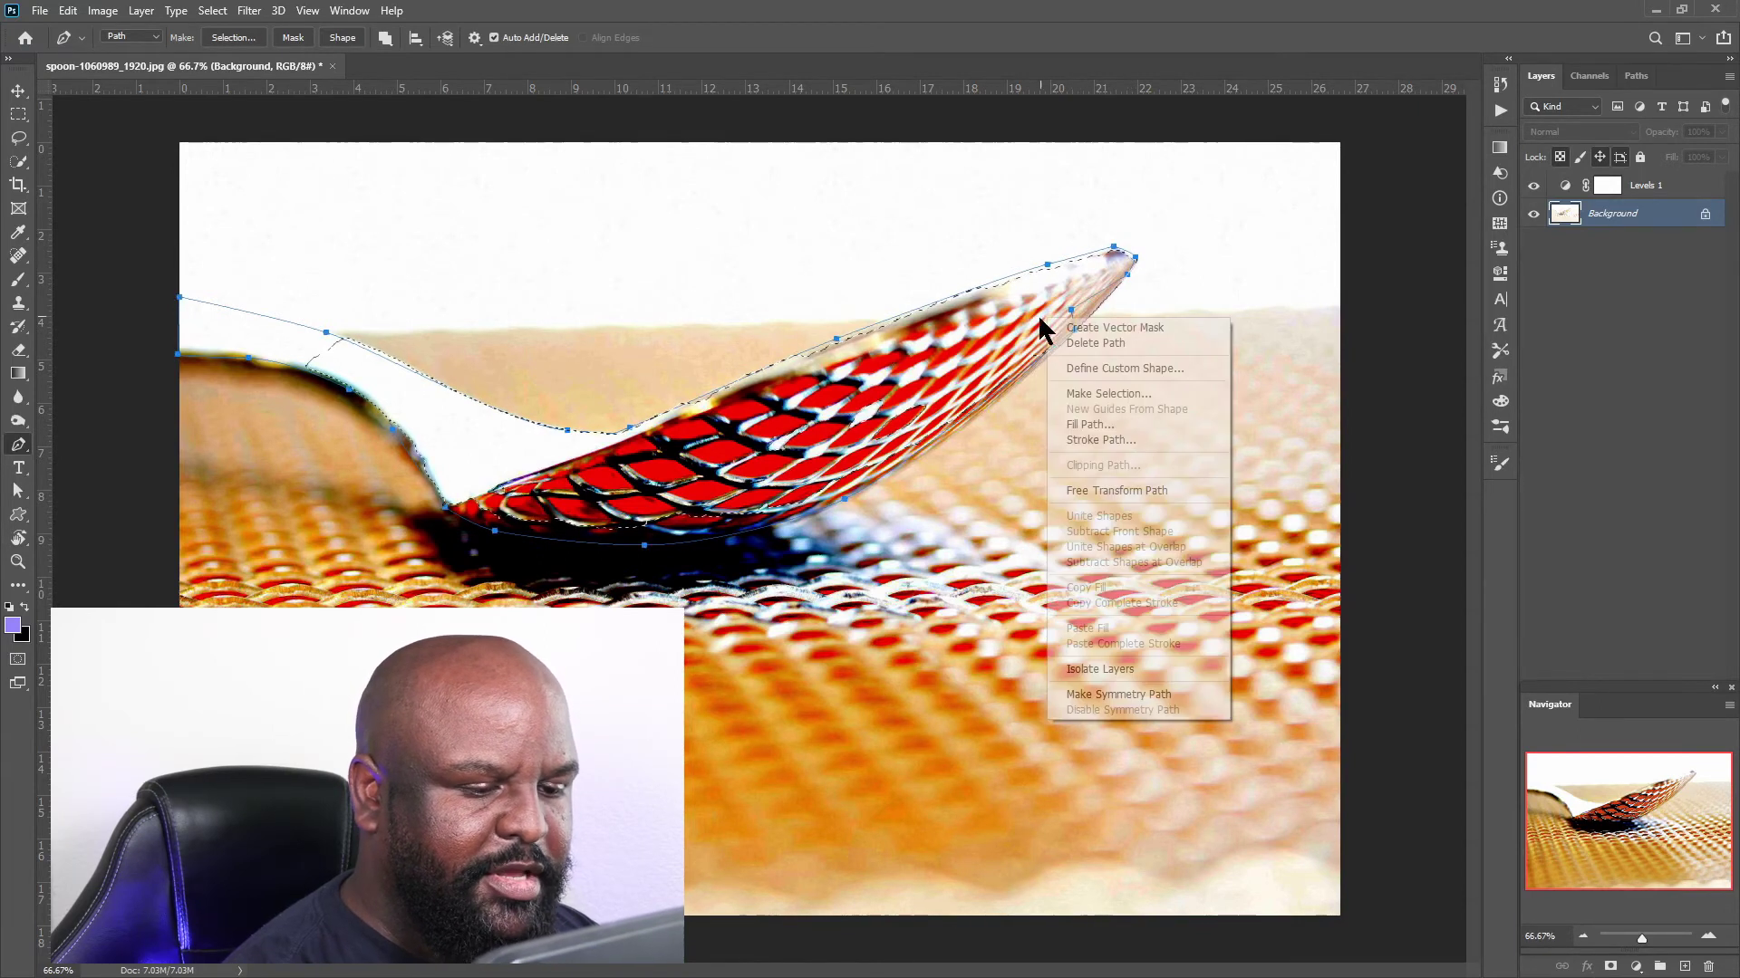
pyautogui.click(1108, 378)
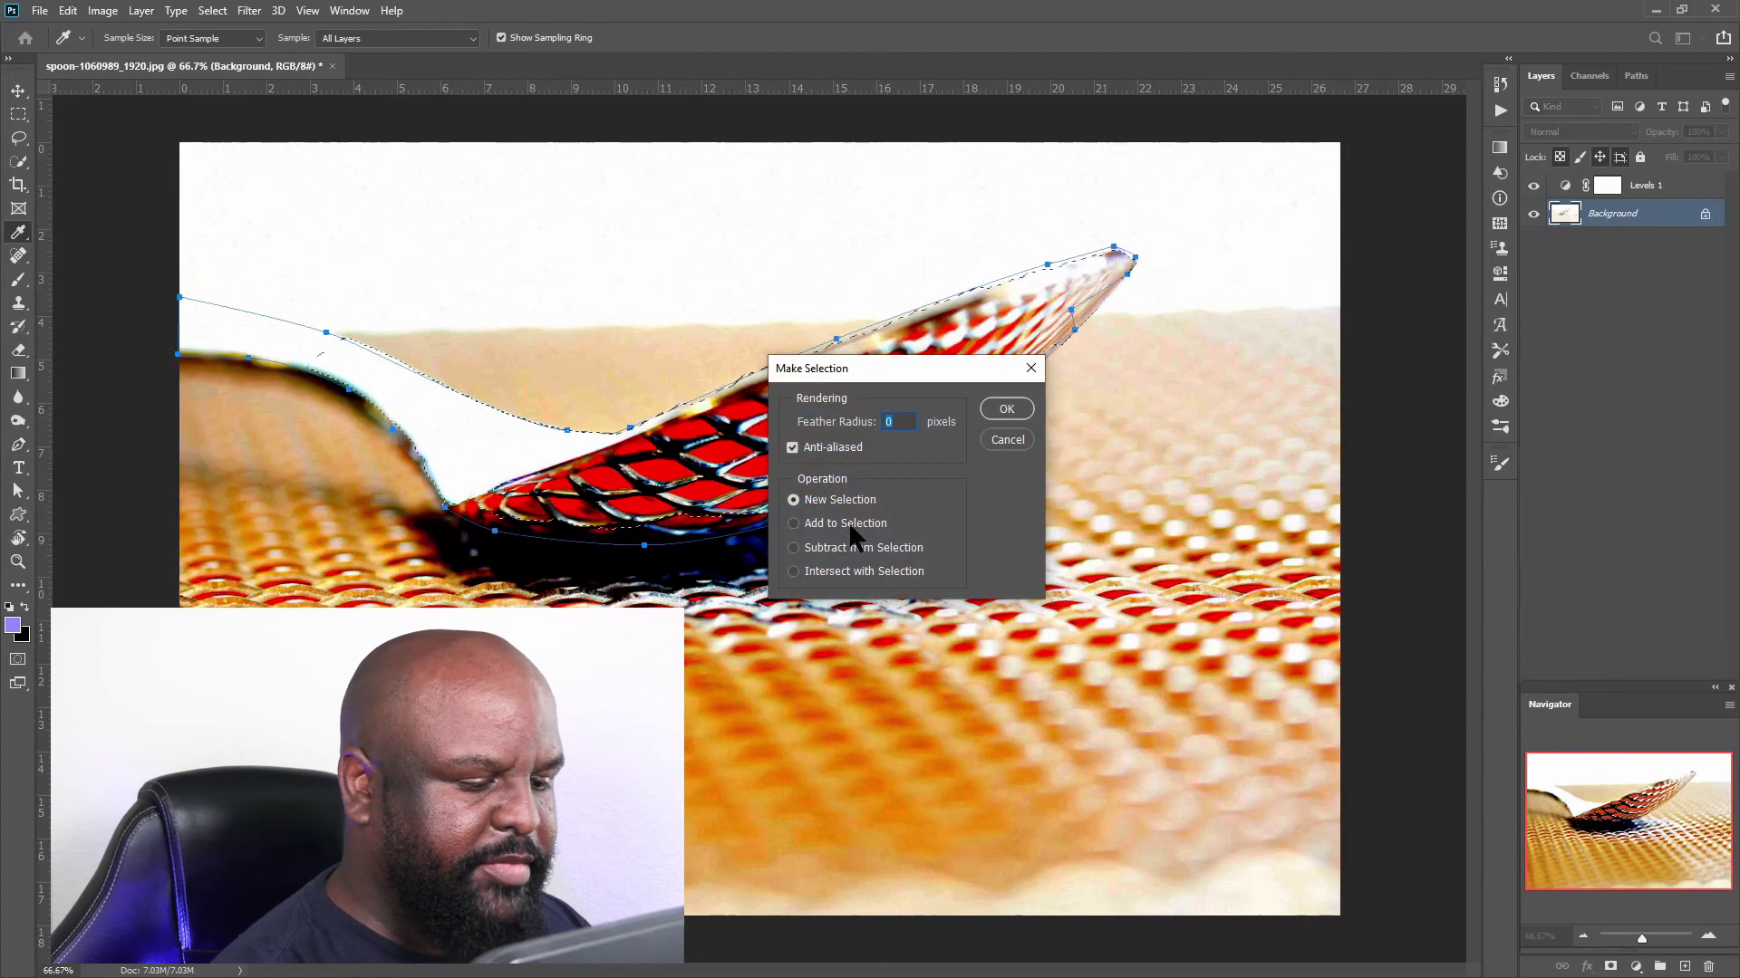
pyautogui.click(1007, 409)
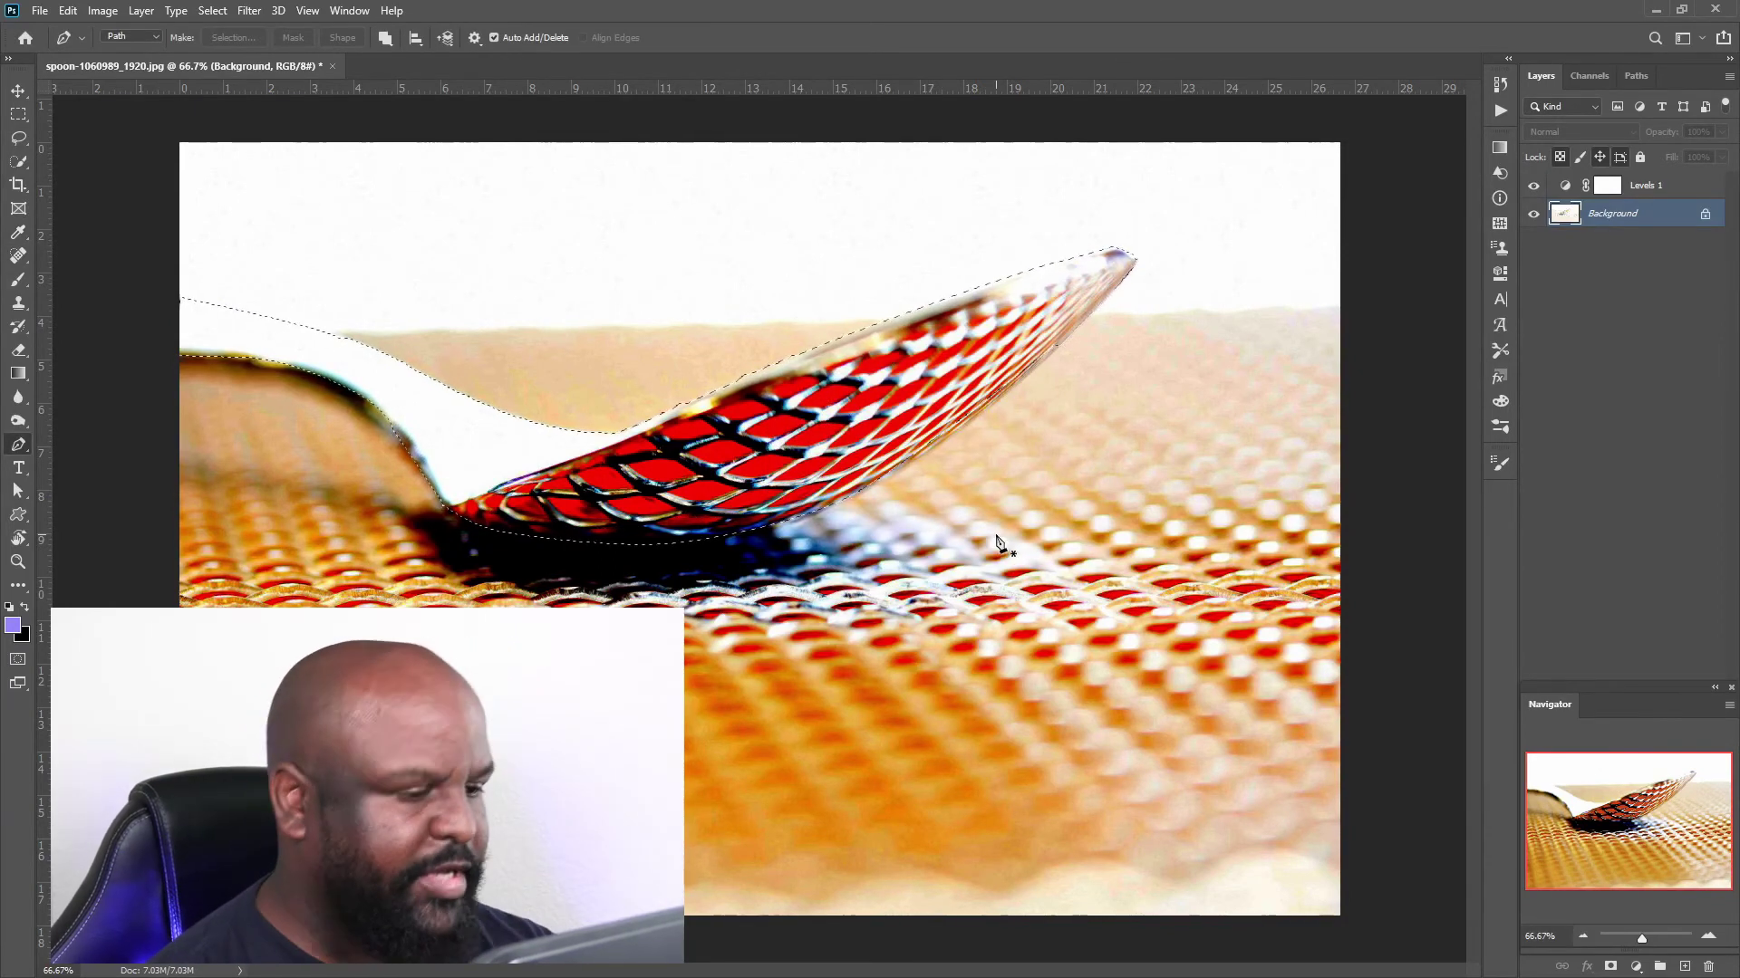
# Clean up the spoon selection's edges in Quick Mask mode with the Brush tool, and return to the normal selection view.
pyautogui.press('q')
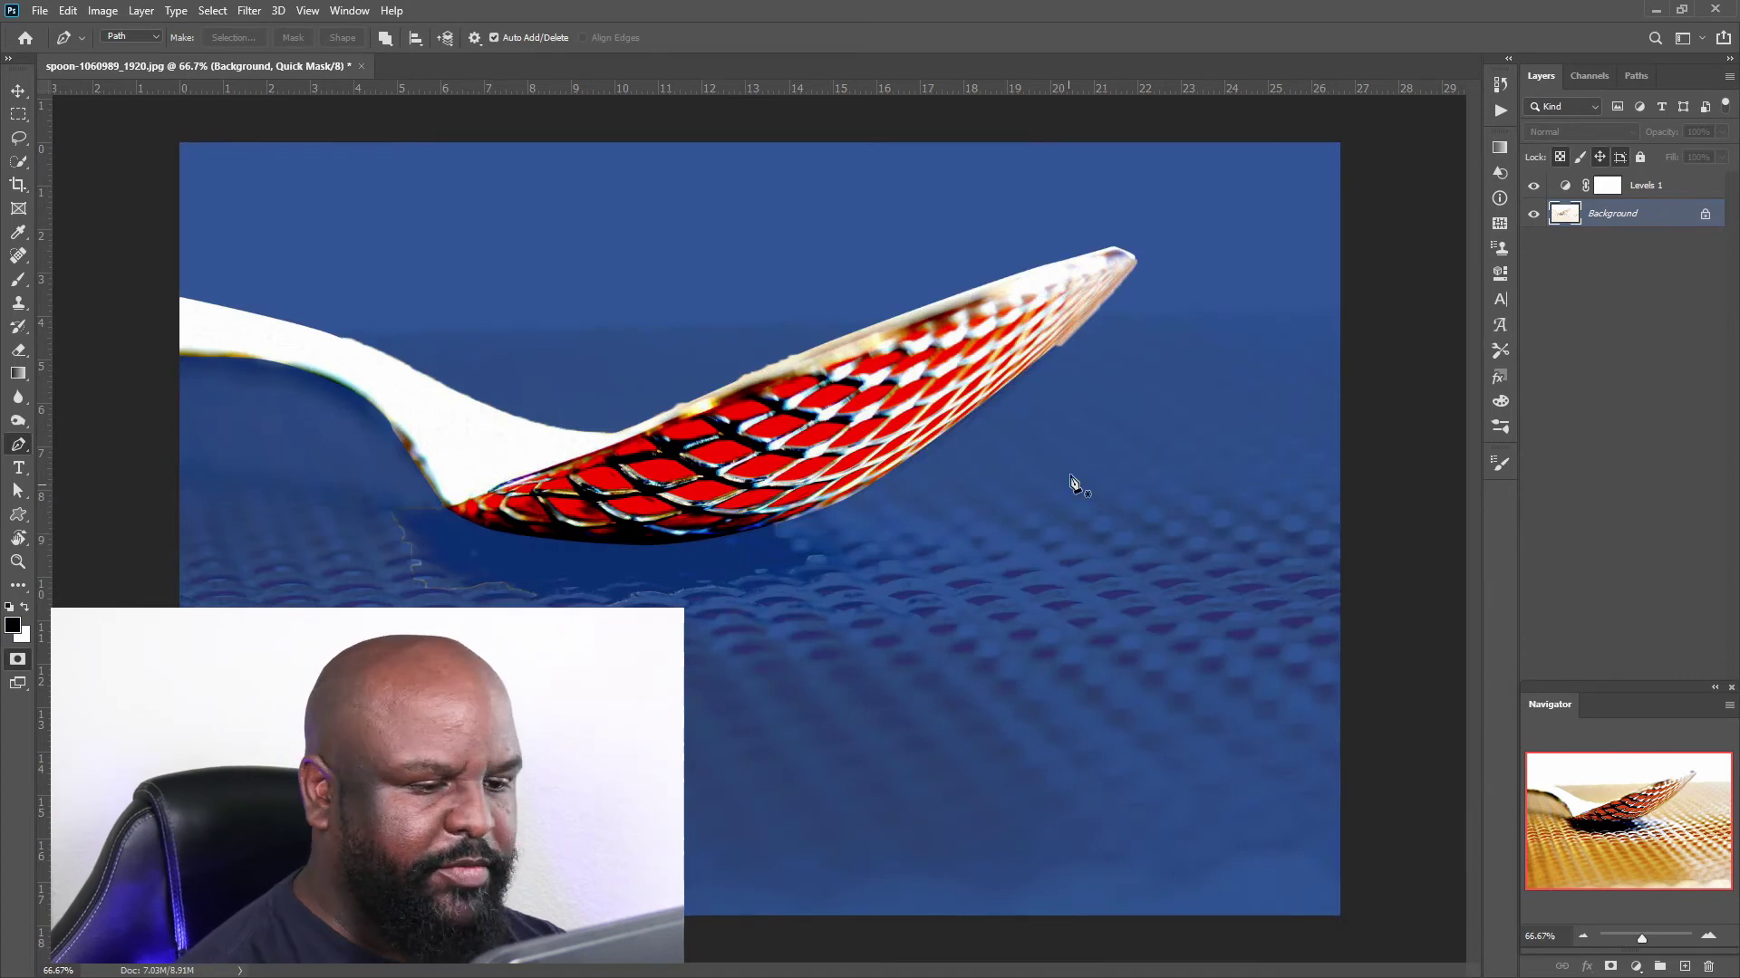
pyautogui.click(19, 279)
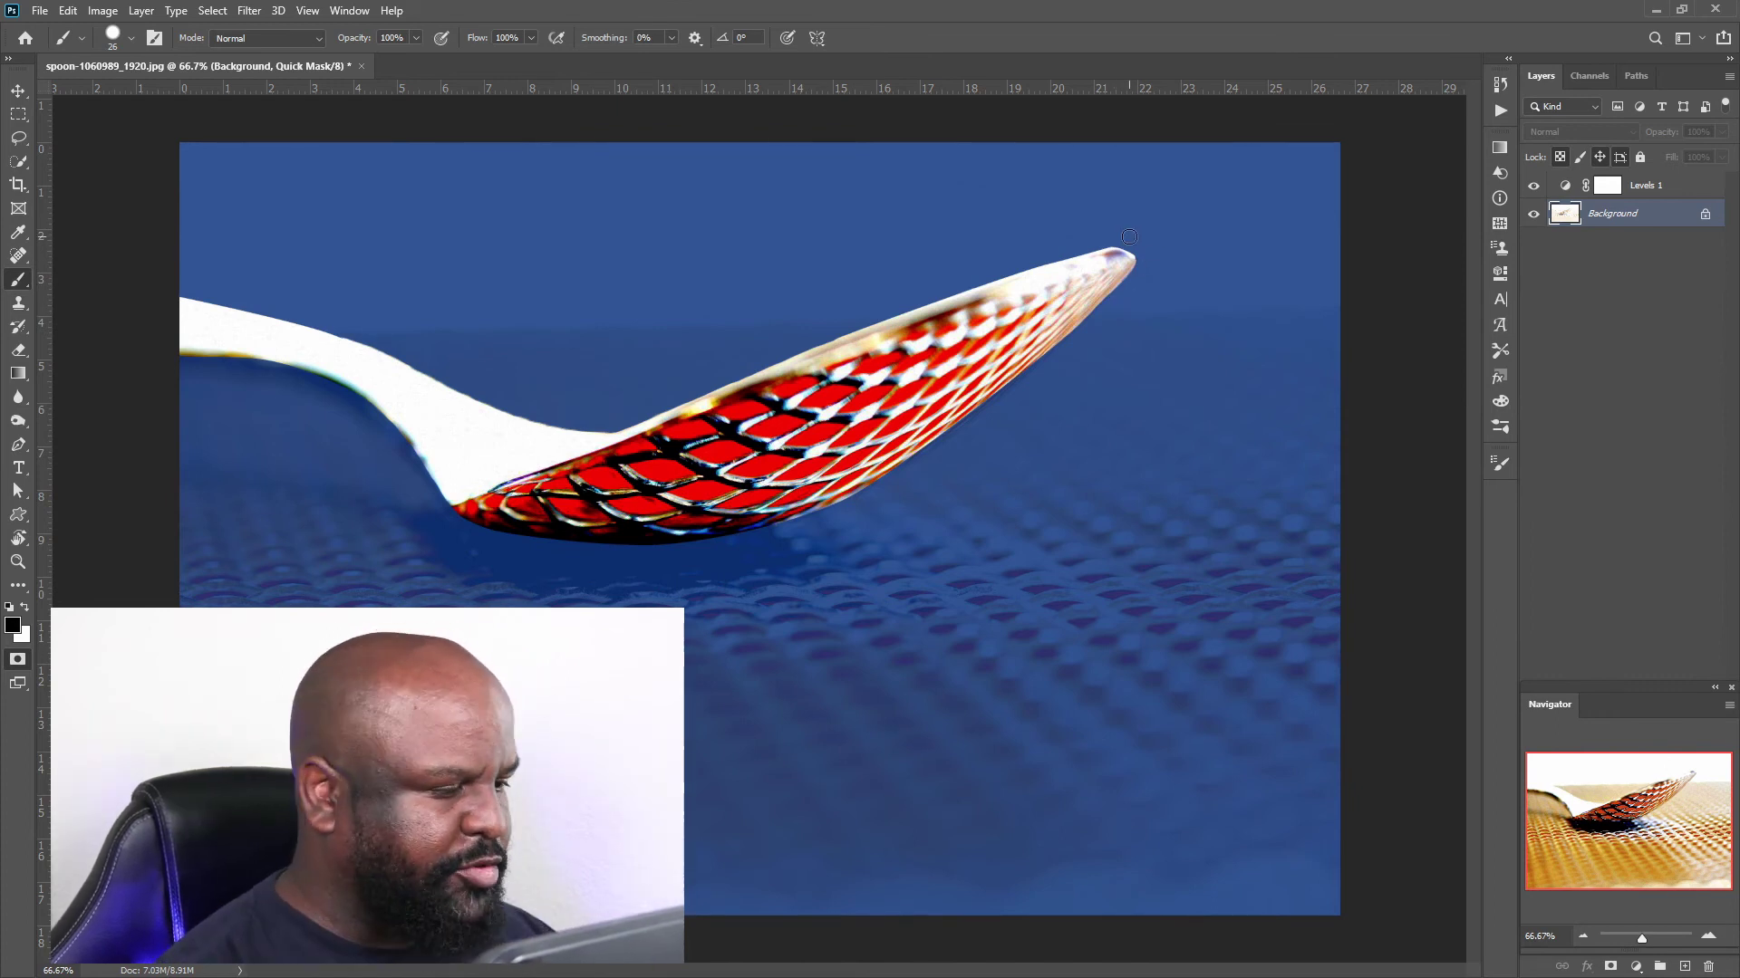
pyautogui.press('q')
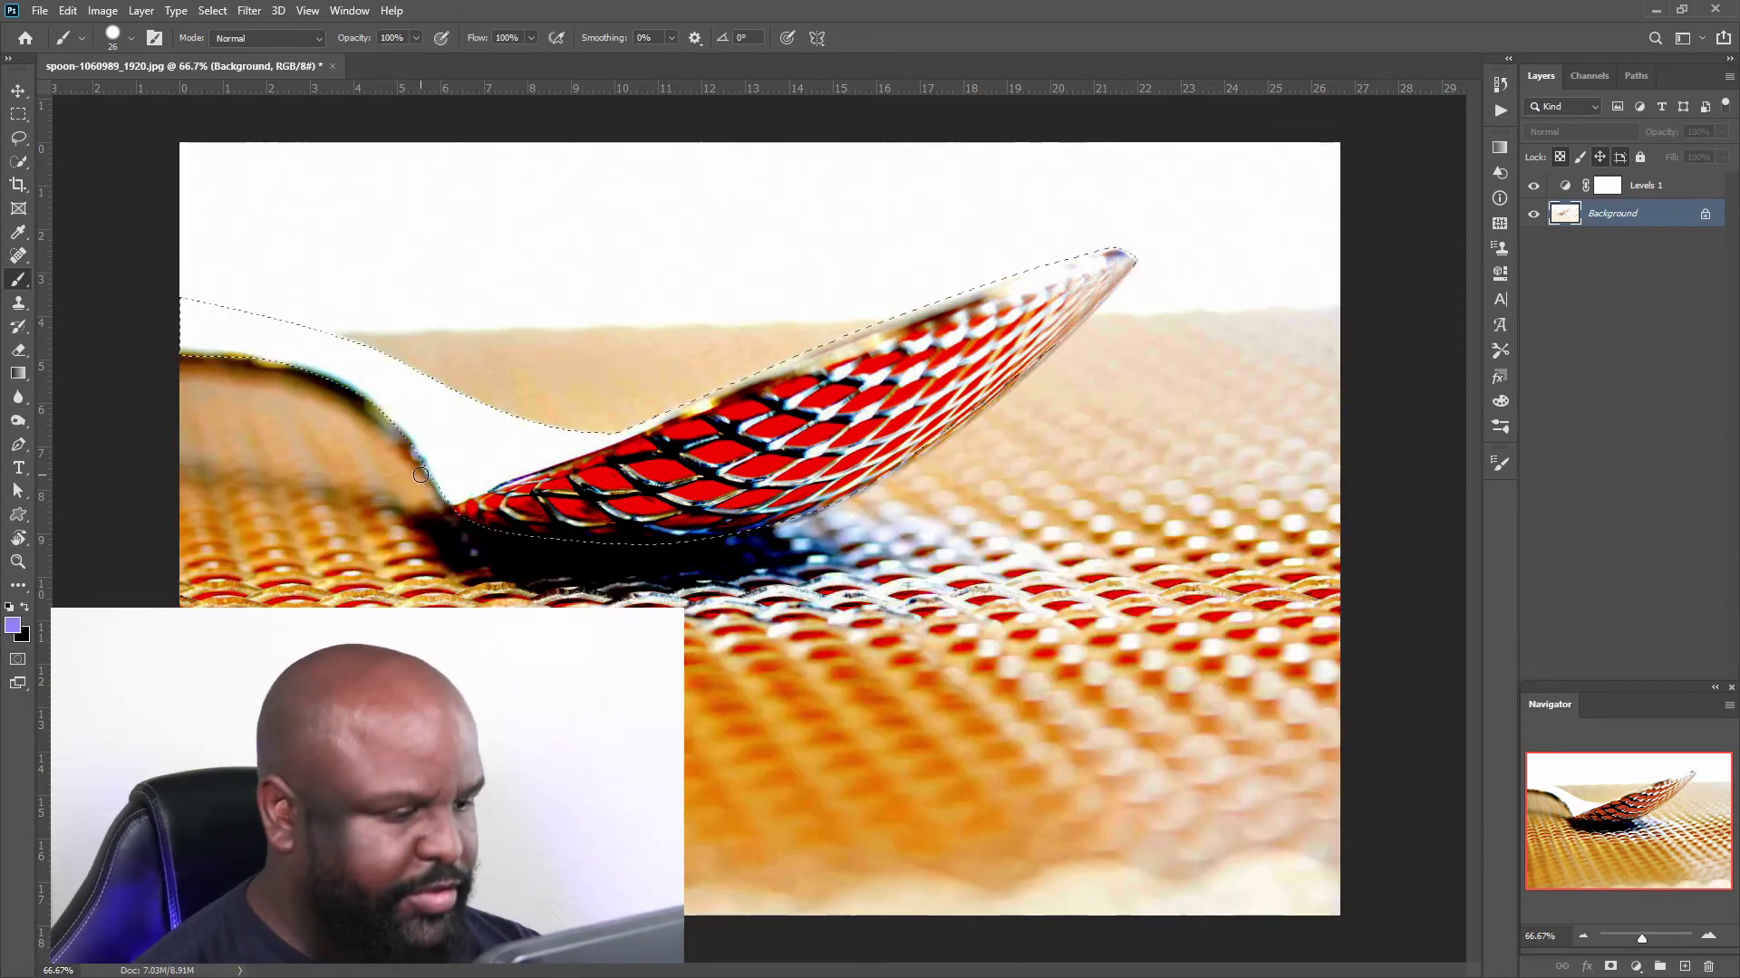
pyautogui.click(1578, 186)
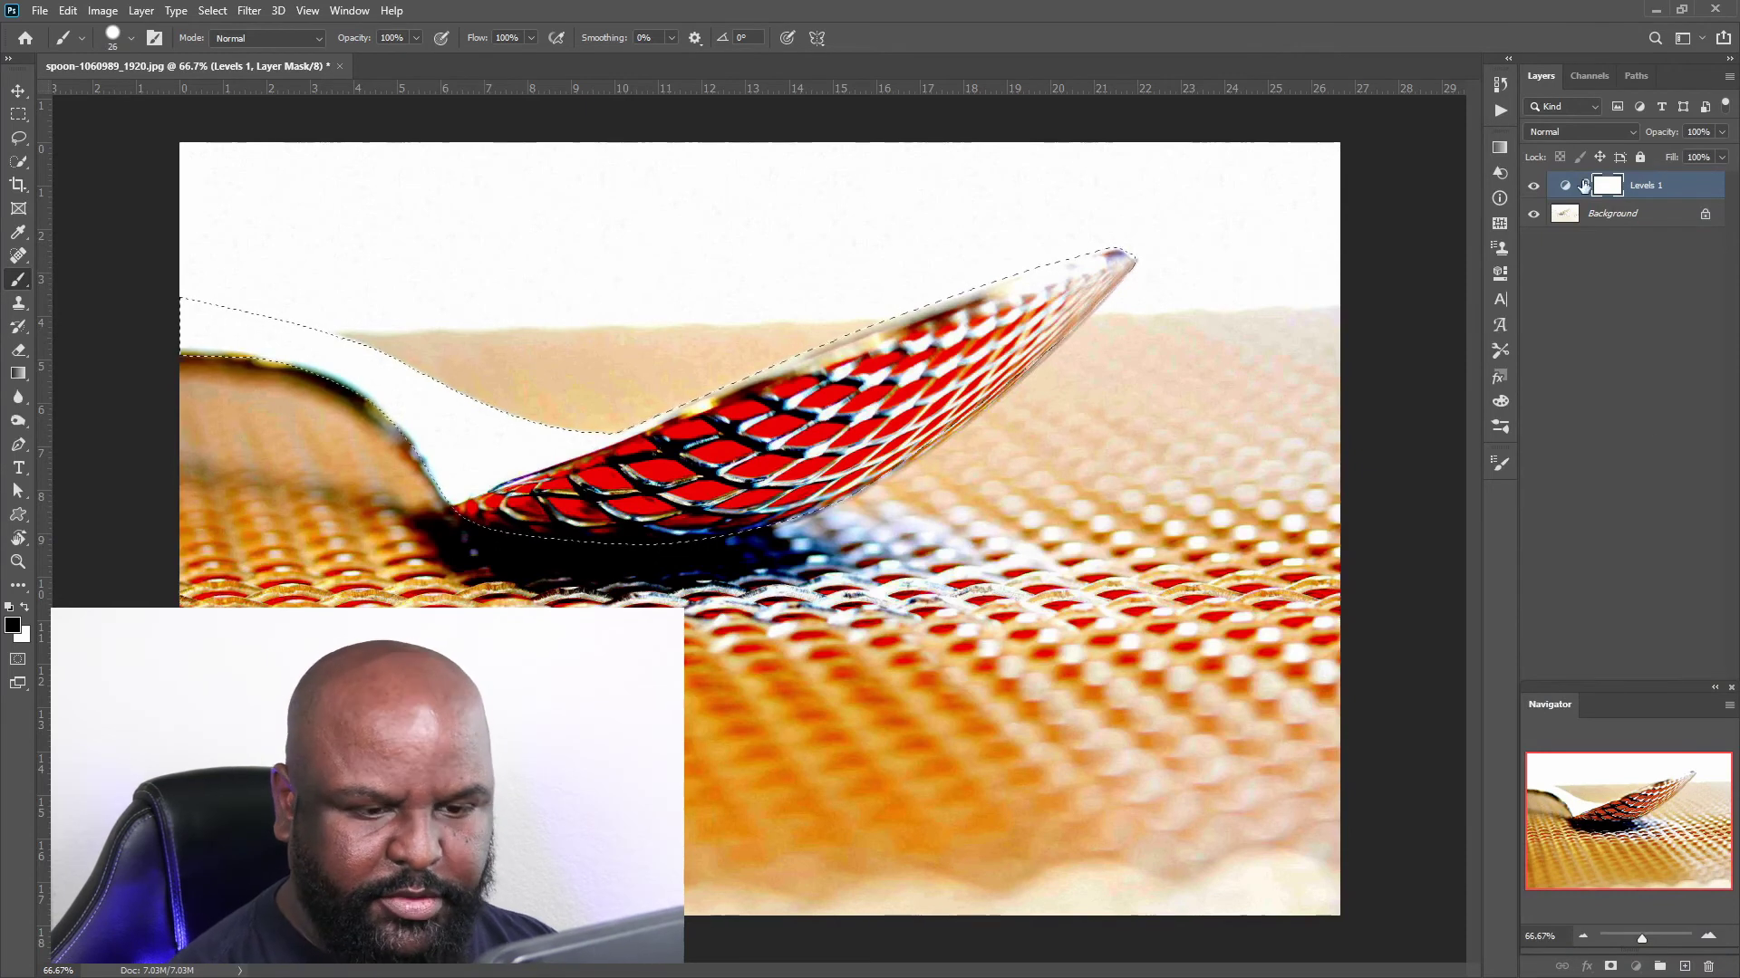
pyautogui.moveTo(1563, 186); pyautogui.dragTo(1651, 581)
pyautogui.moveTo(1705, 959); pyautogui.dragTo(1705, 959)
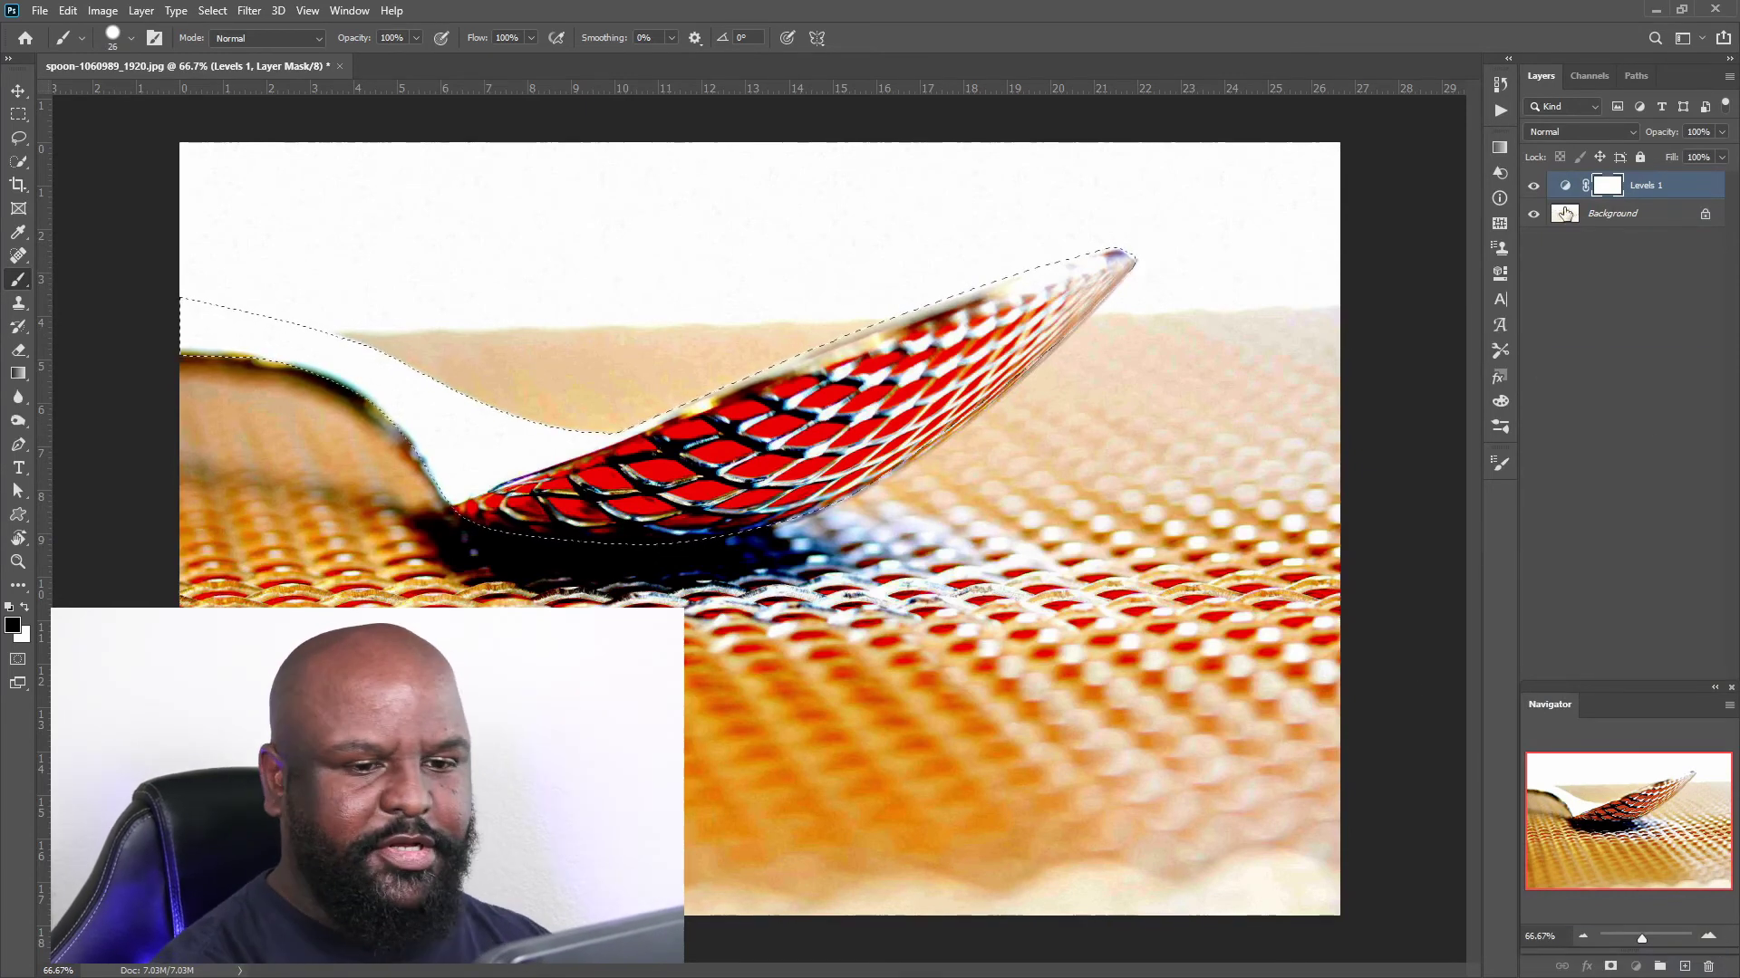
# Hide the Levels layer and copy the selected spoon from the Background layer onto a new layer.
pyautogui.click(1613, 213)
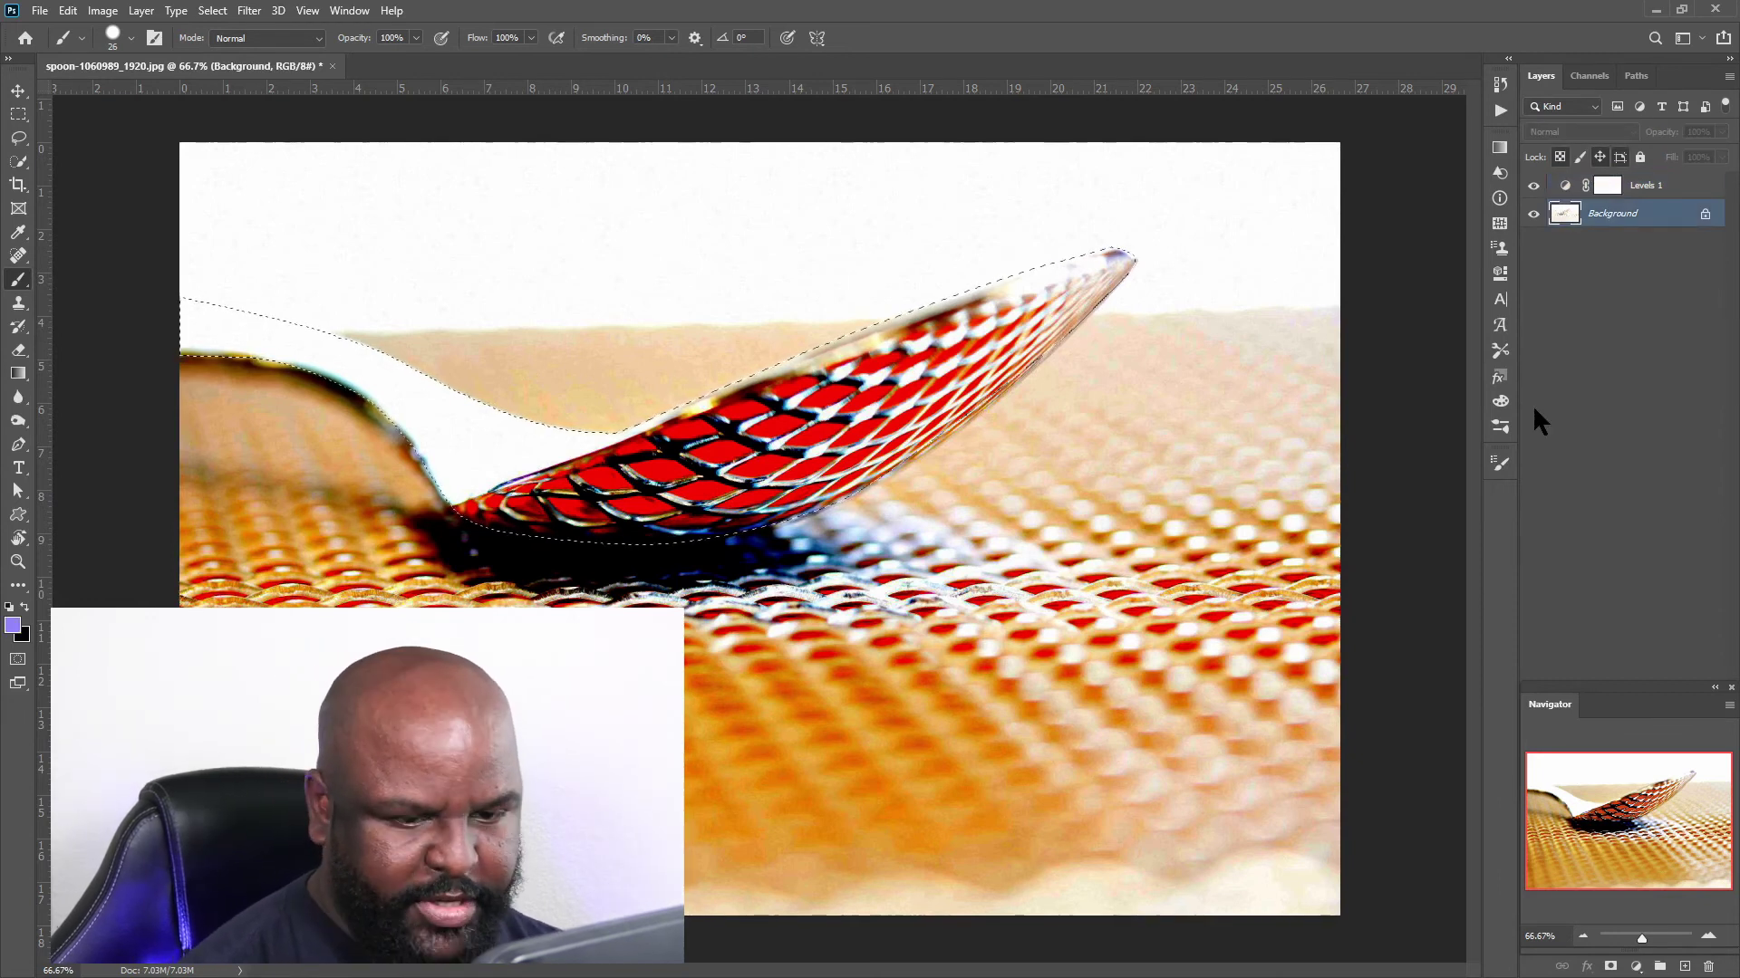
pyautogui.click(1533, 185)
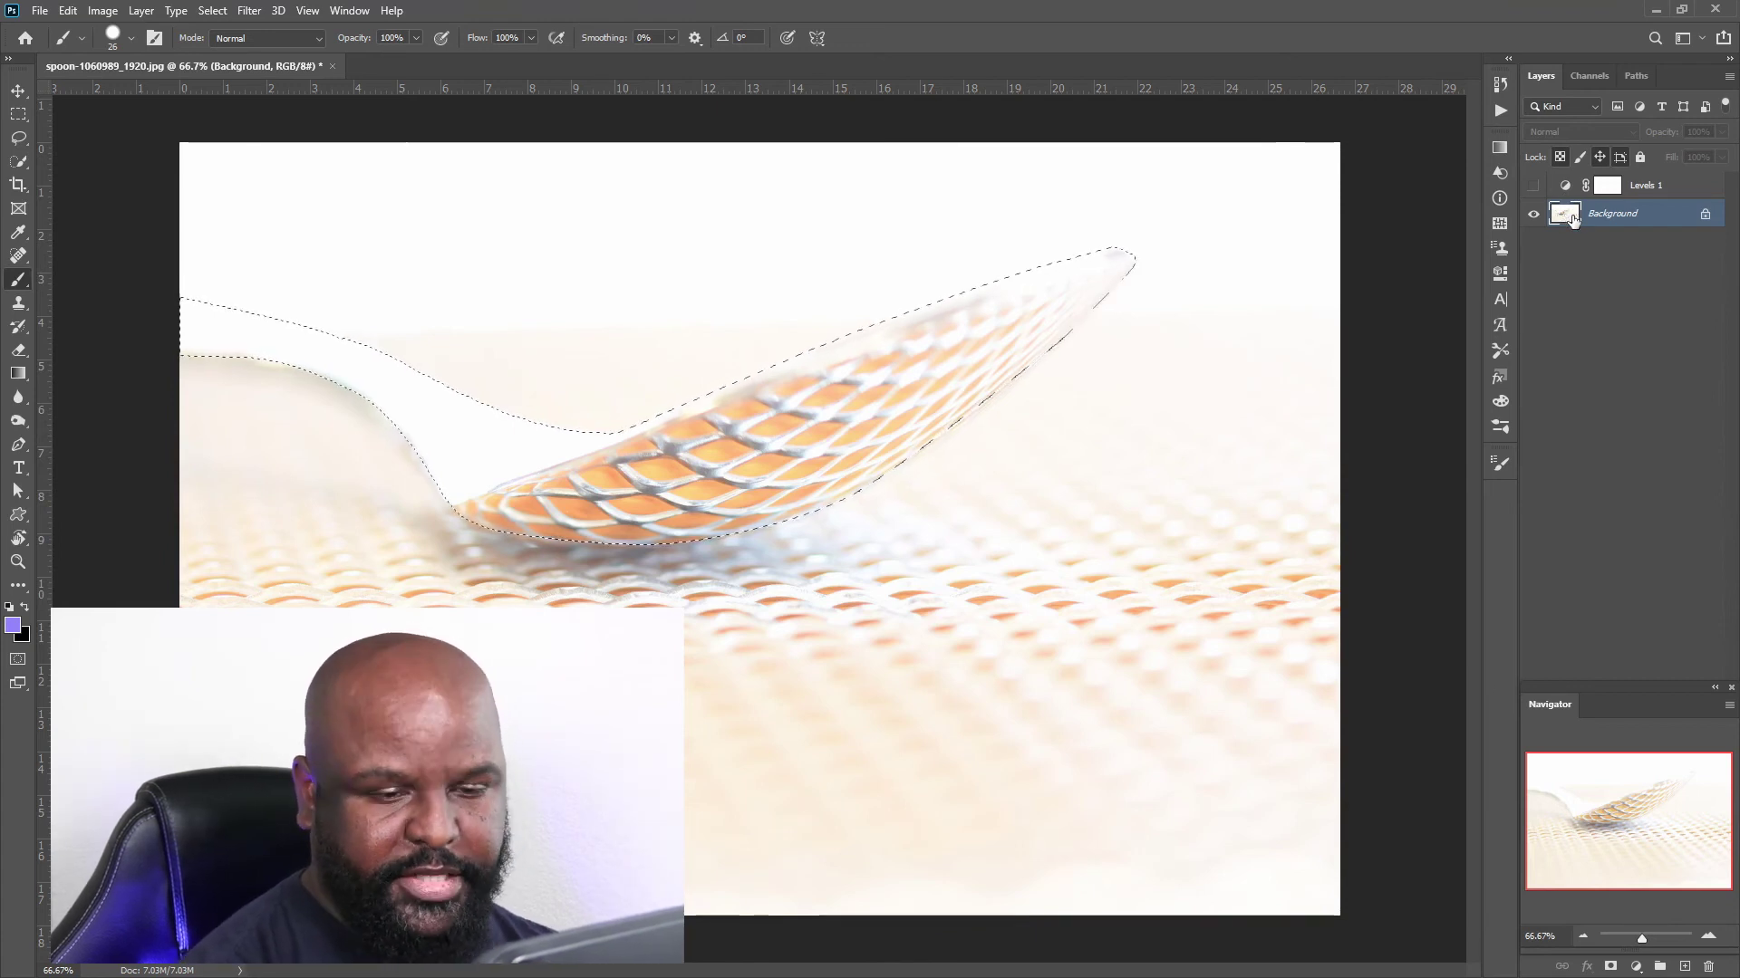
pyautogui.hotkey('ctrl', 'j')
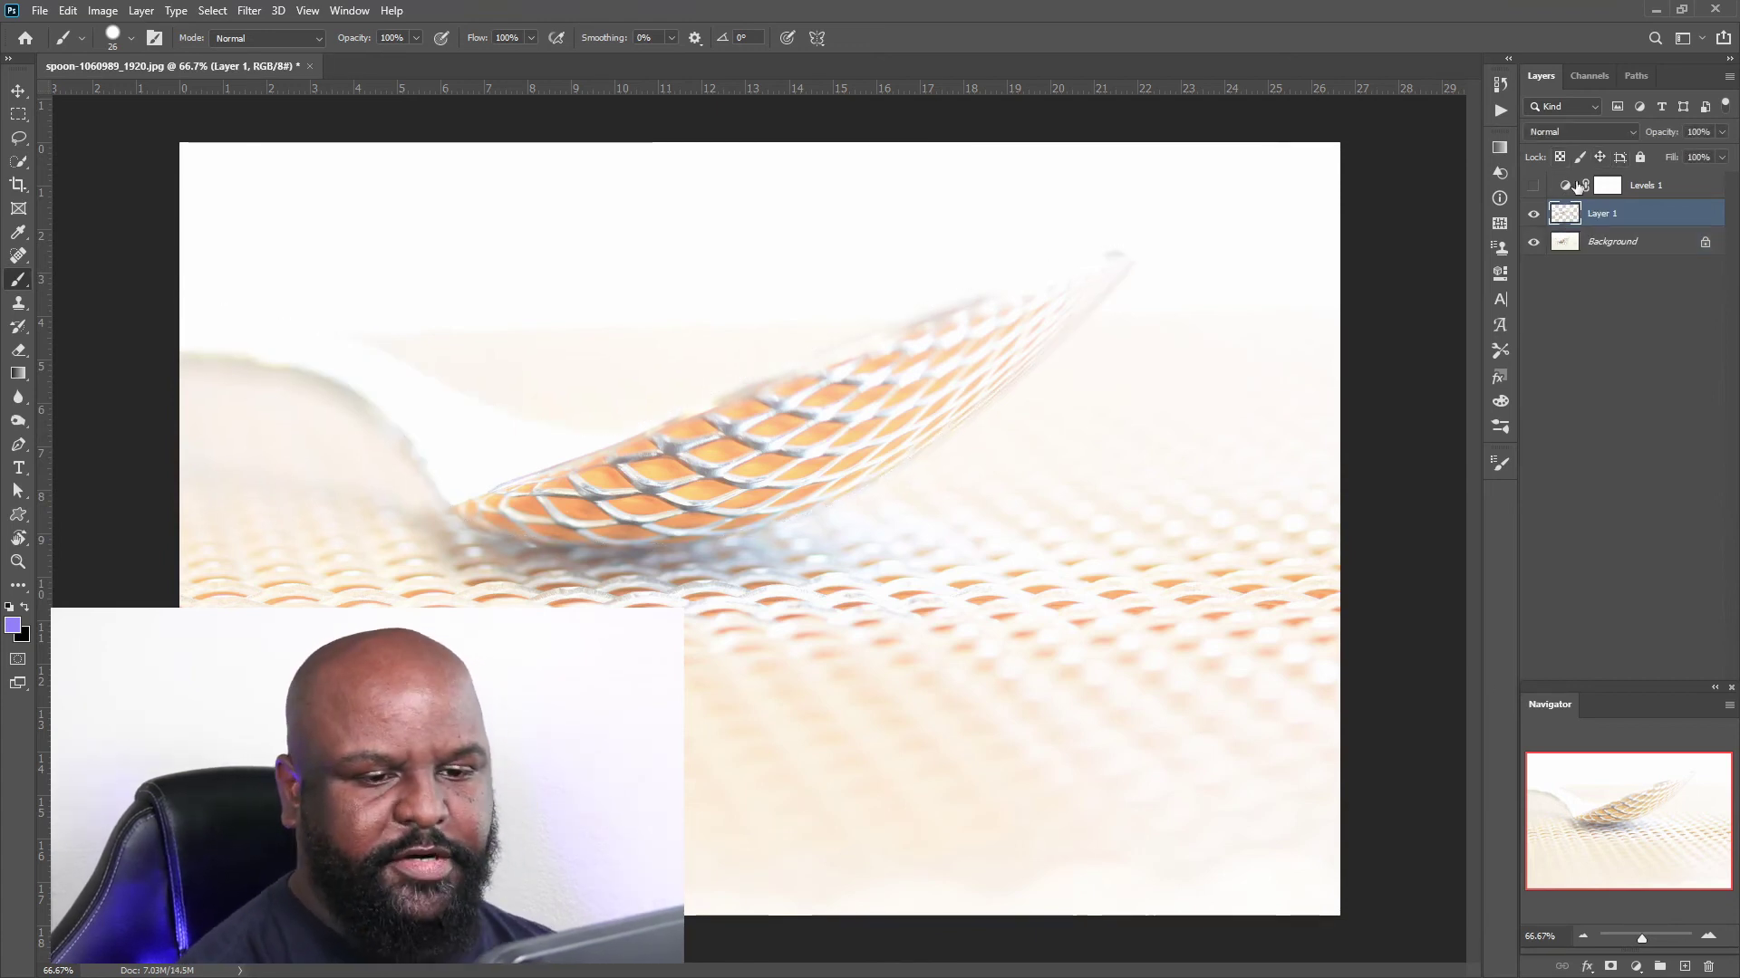
# Delete the Levels adjustment layer and hide the Background layer to isolate the cut-out spoon.
pyautogui.click(1577, 186)
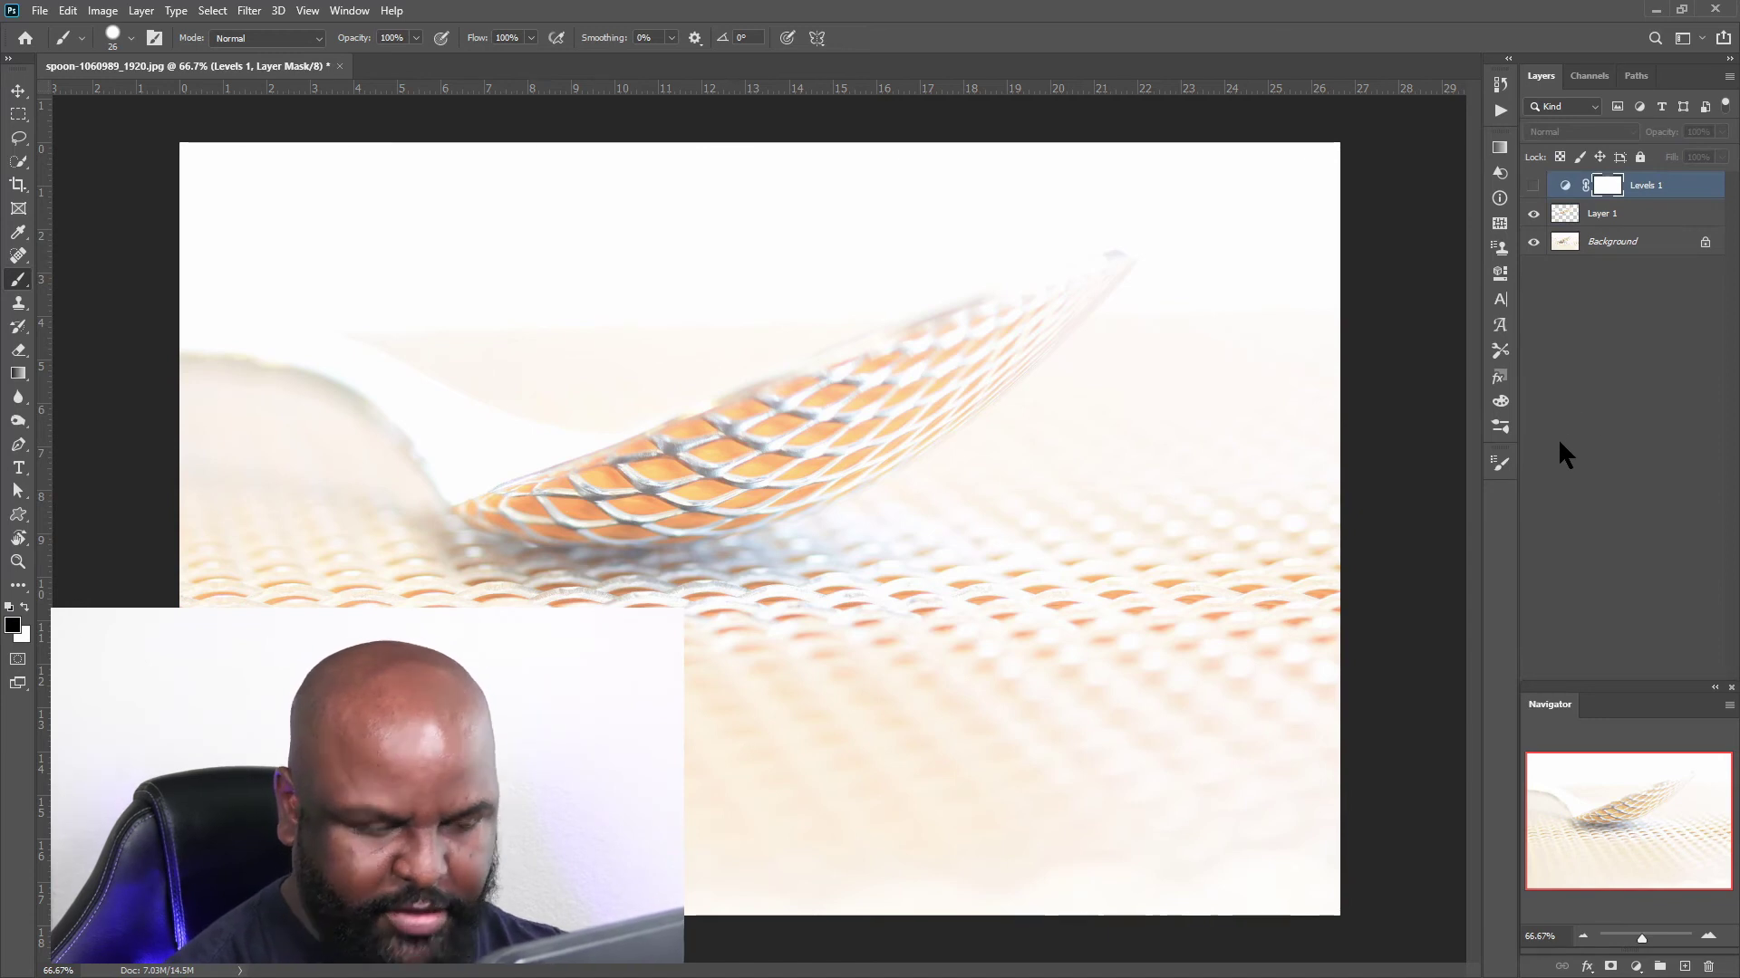
pyautogui.press('Delete')
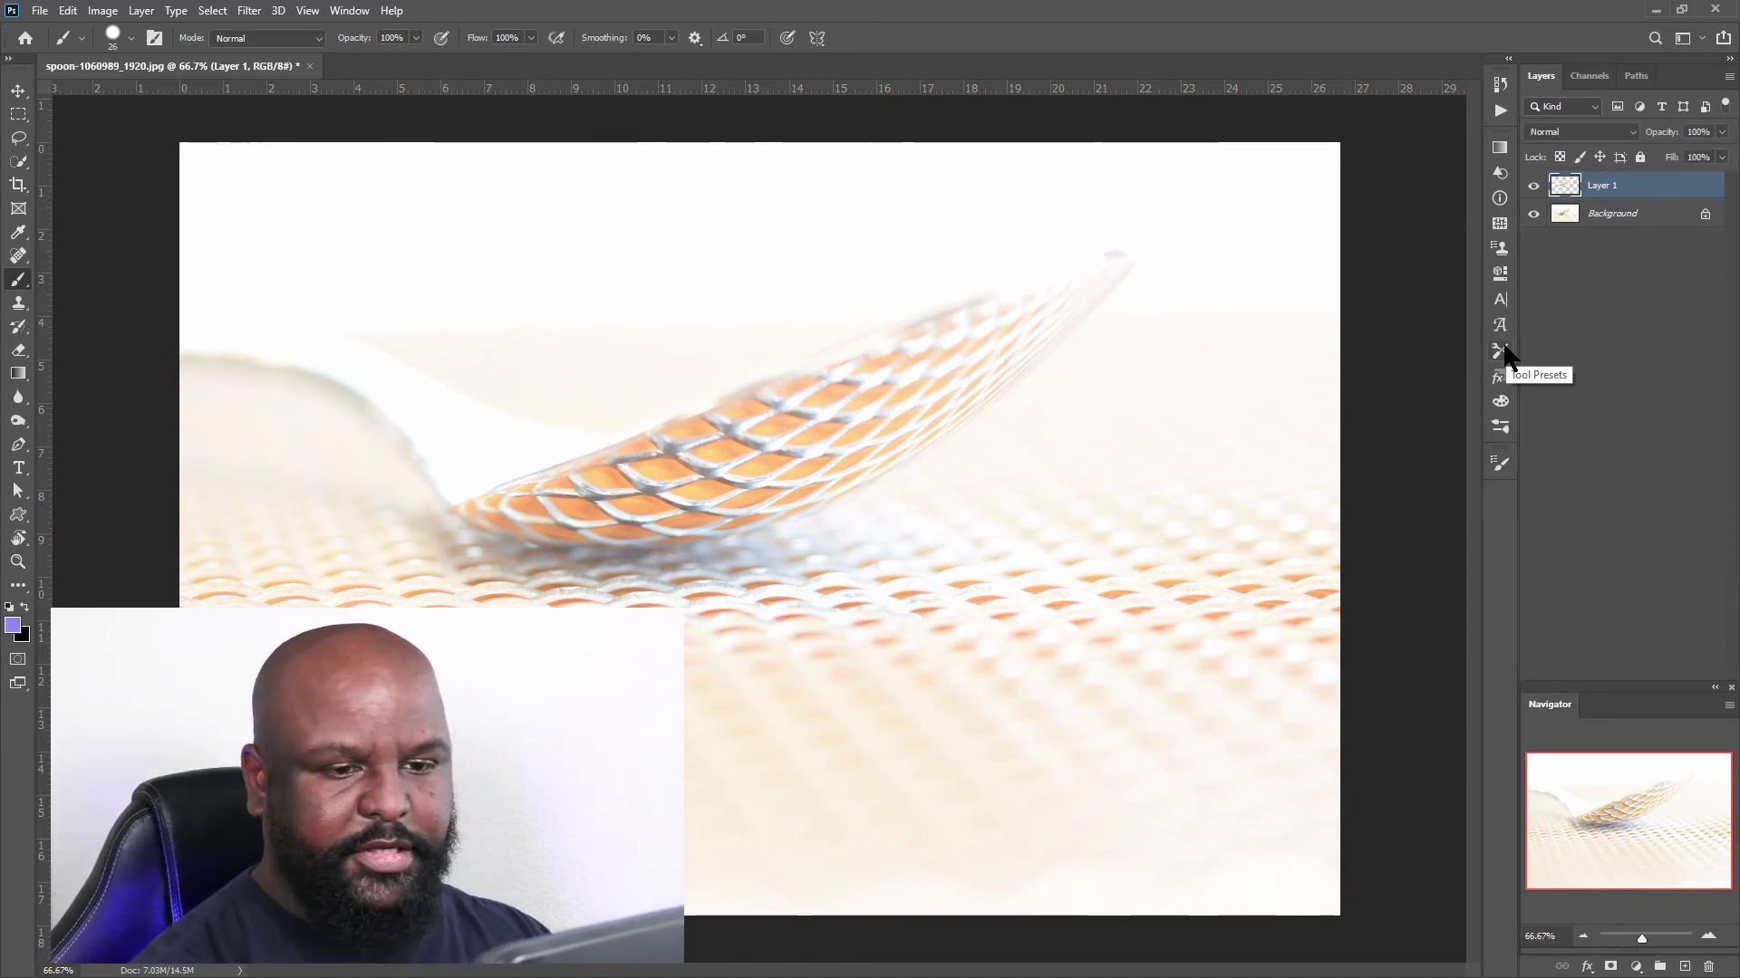
pyautogui.click(1533, 213)
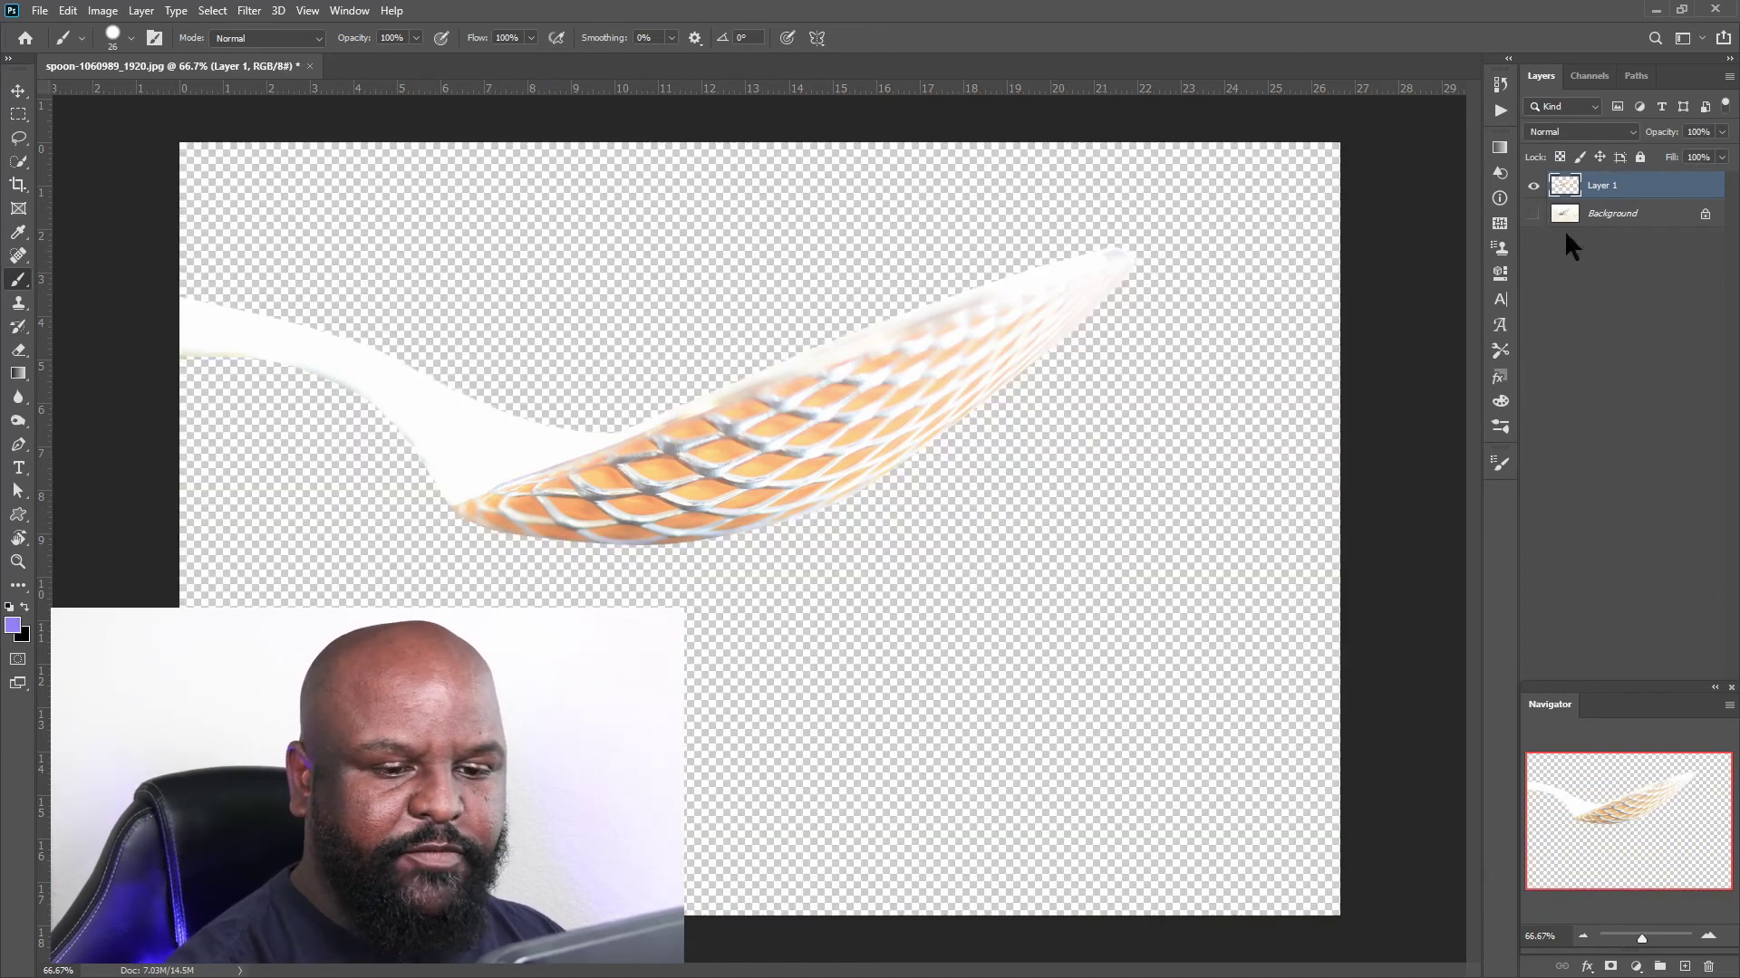
# Add a Solid Color fill layer between the spoon and the Background, try several hues, and set it to blue-violet 6763bb.
pyautogui.click(1609, 221)
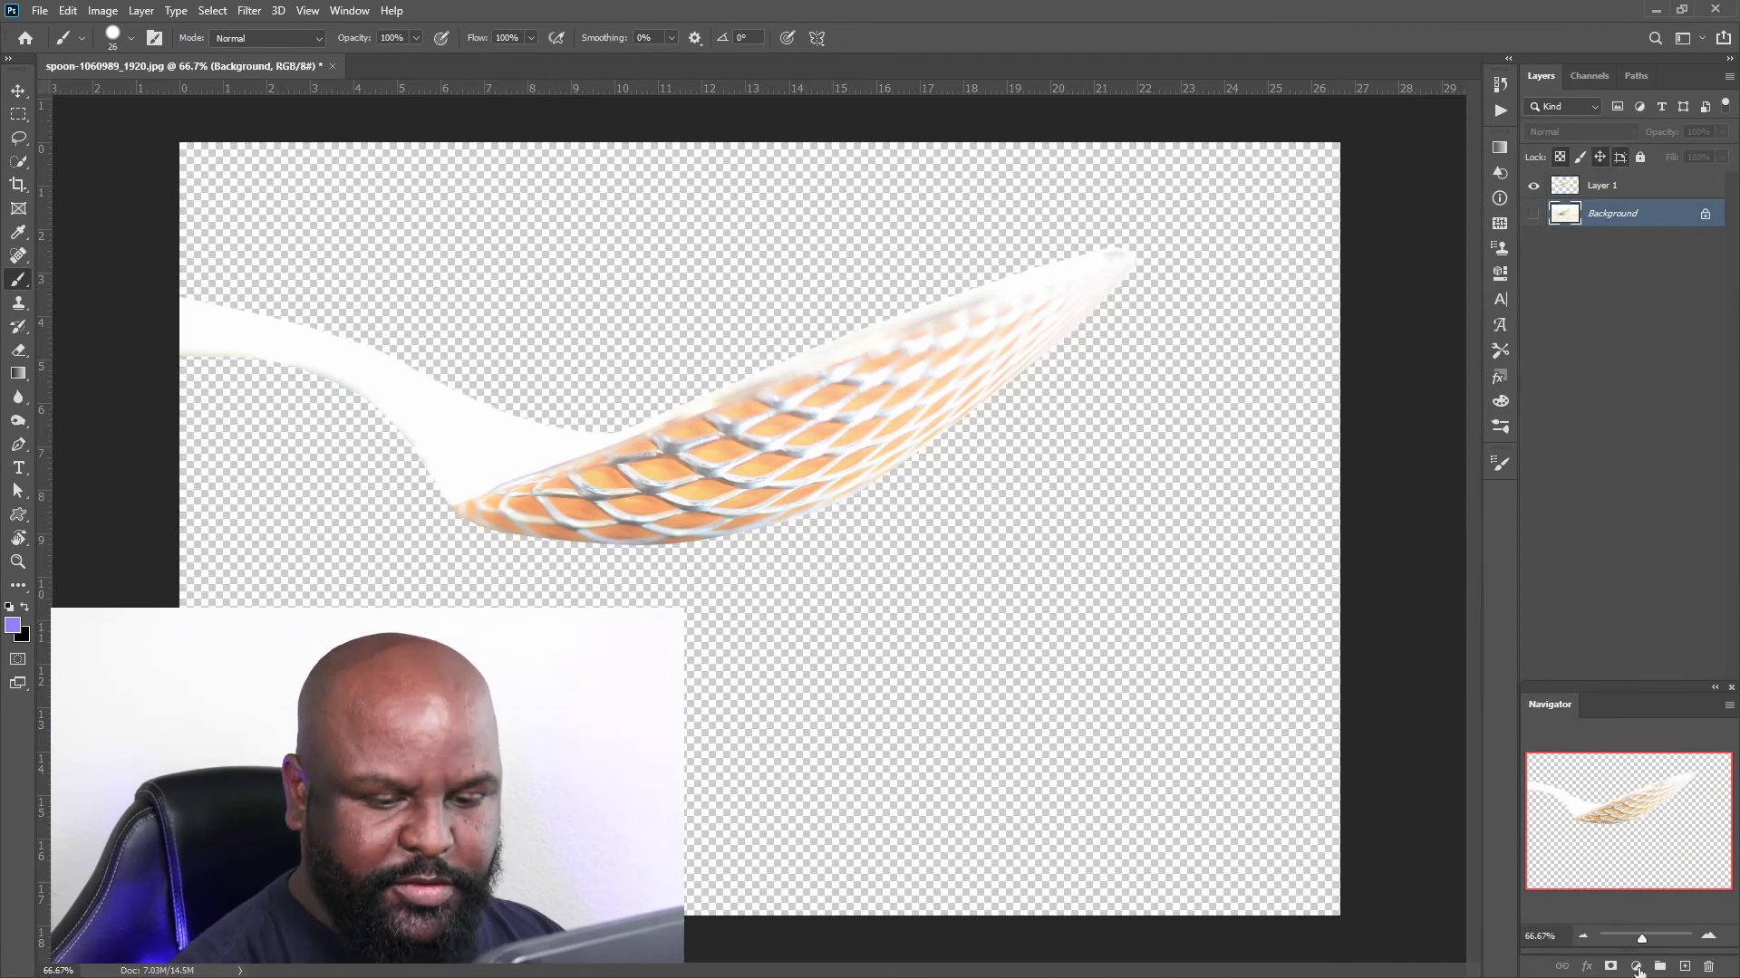
pyautogui.click(1636, 965)
pyautogui.click(1637, 653)
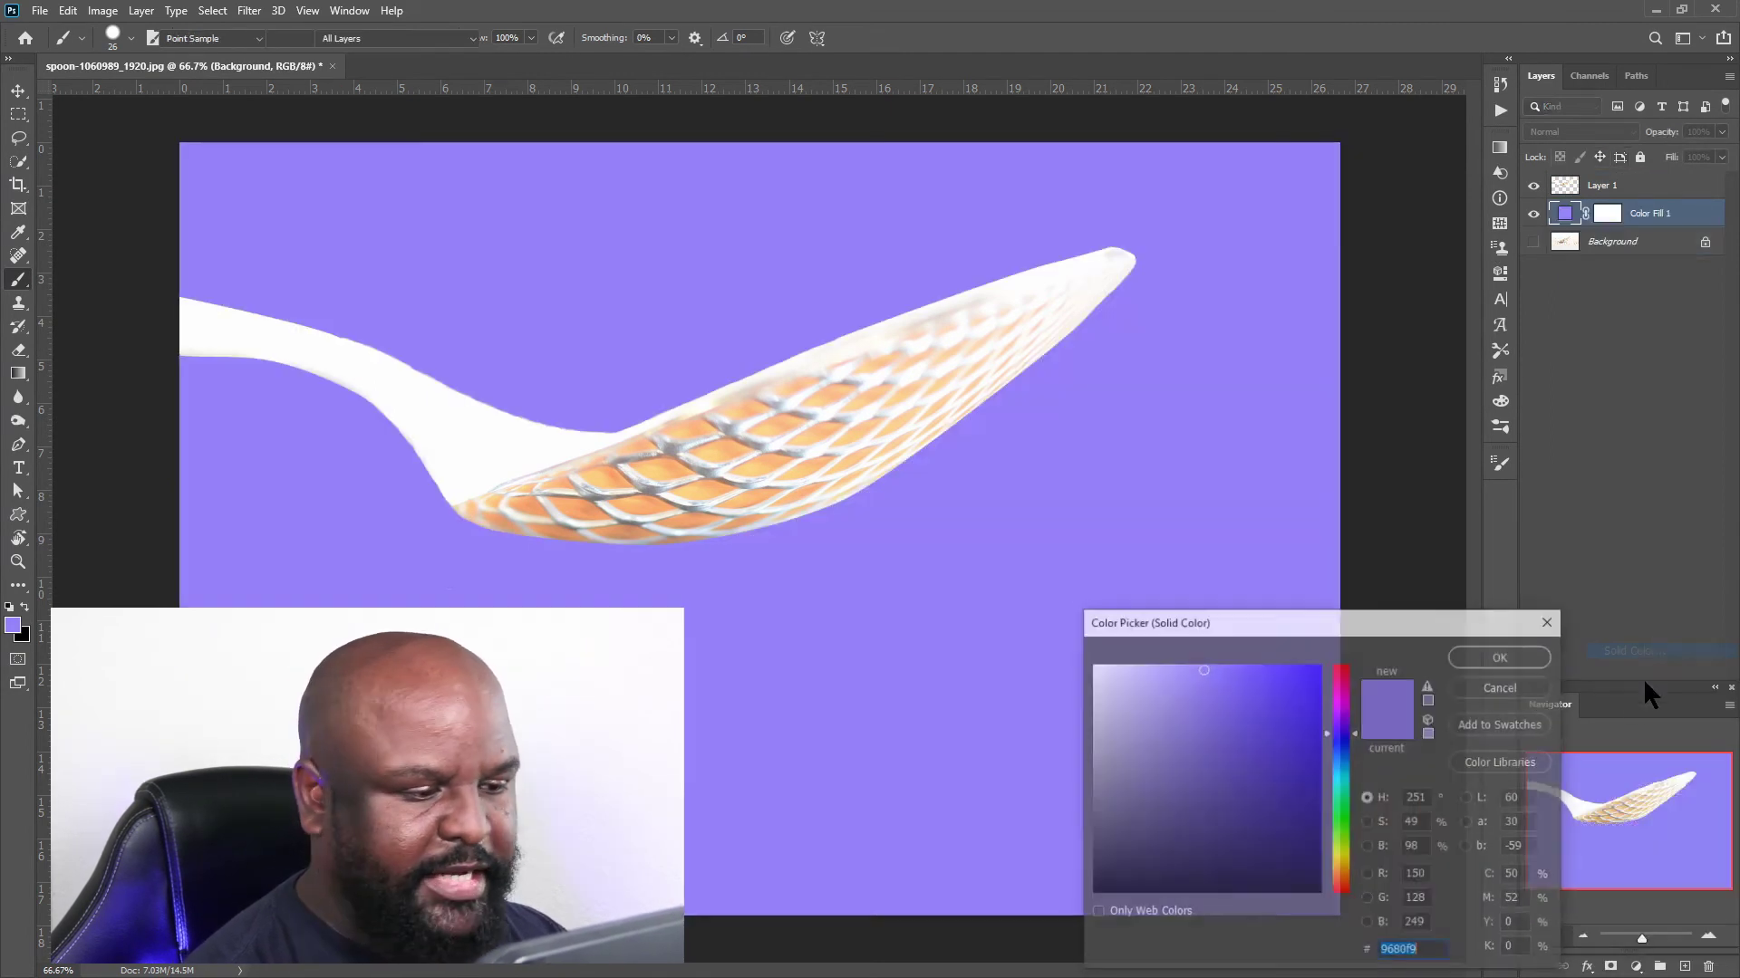
pyautogui.click(1256, 687)
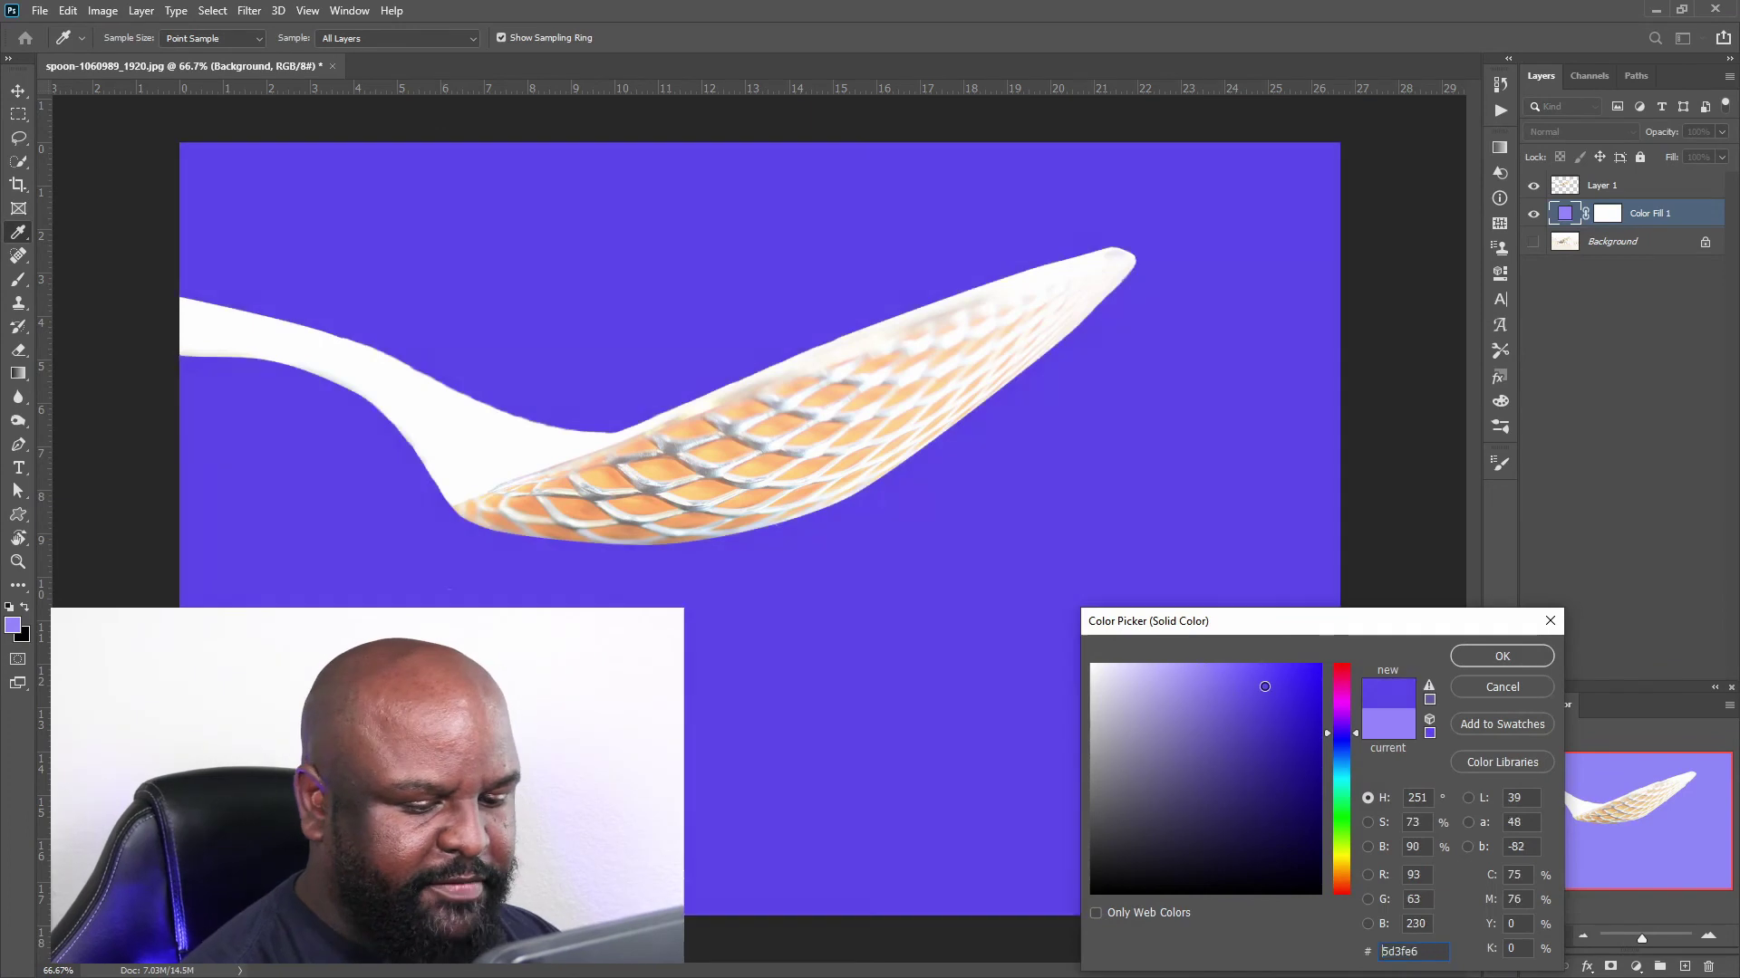
pyautogui.click(1342, 669)
pyautogui.click(1337, 792)
pyautogui.click(1336, 846)
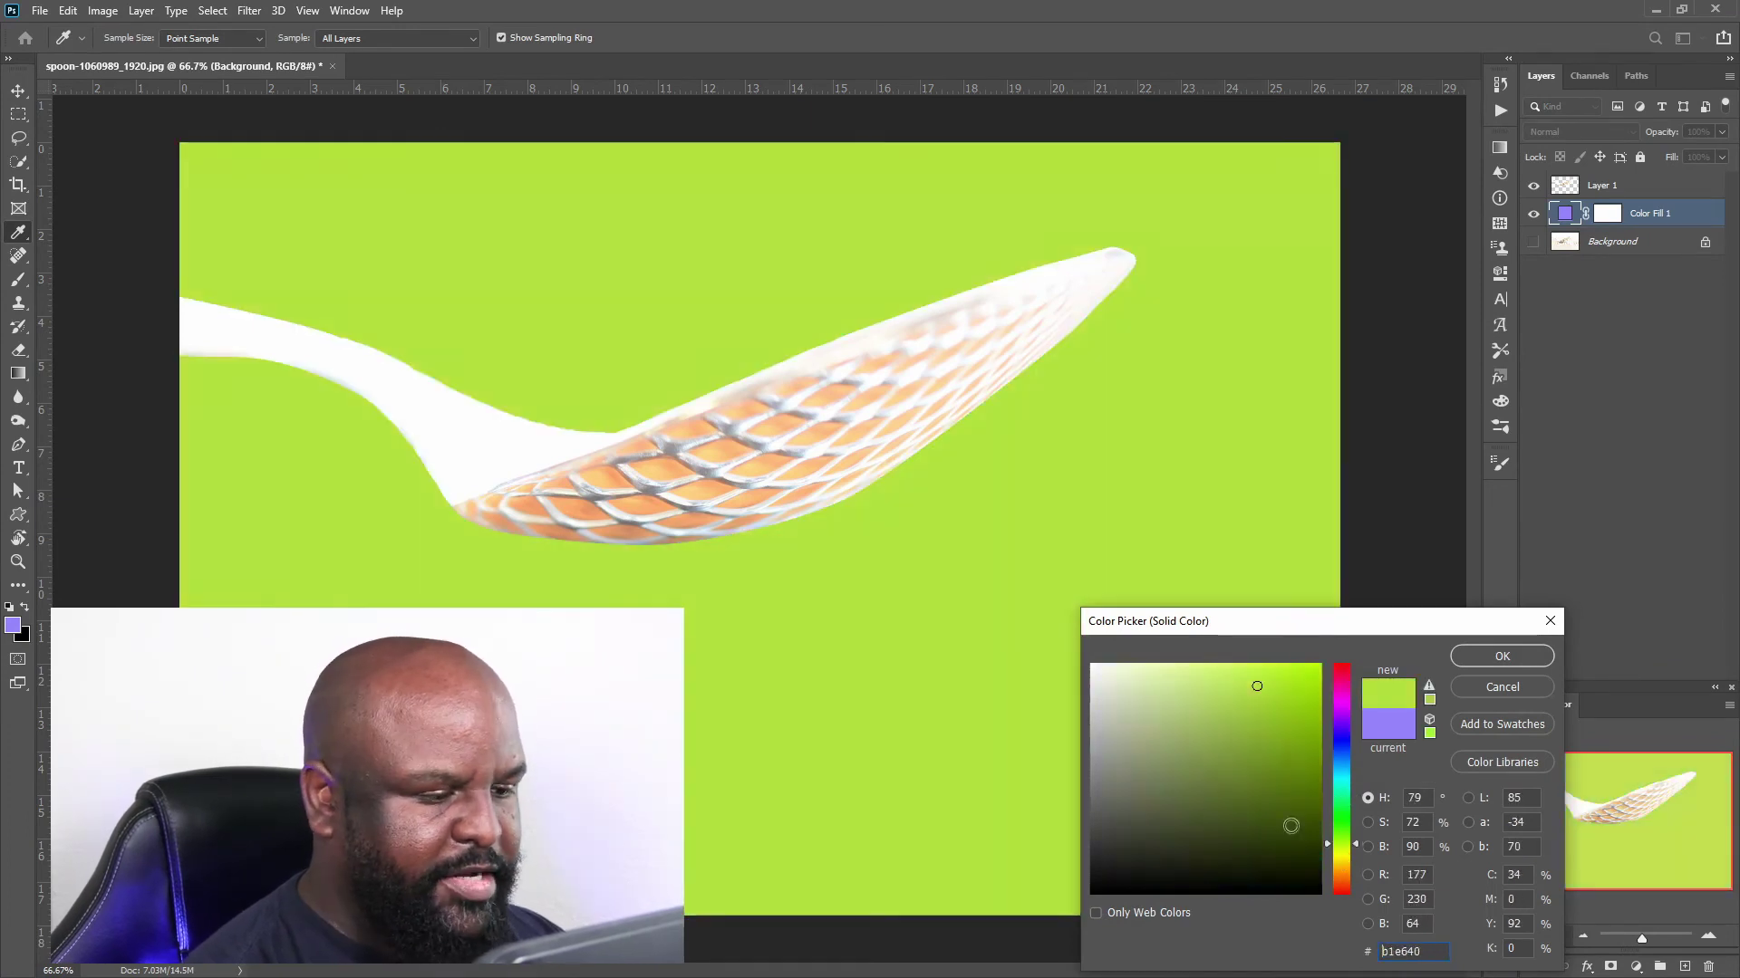
pyautogui.click(1342, 738)
pyautogui.click(1276, 729)
pyautogui.click(1210, 728)
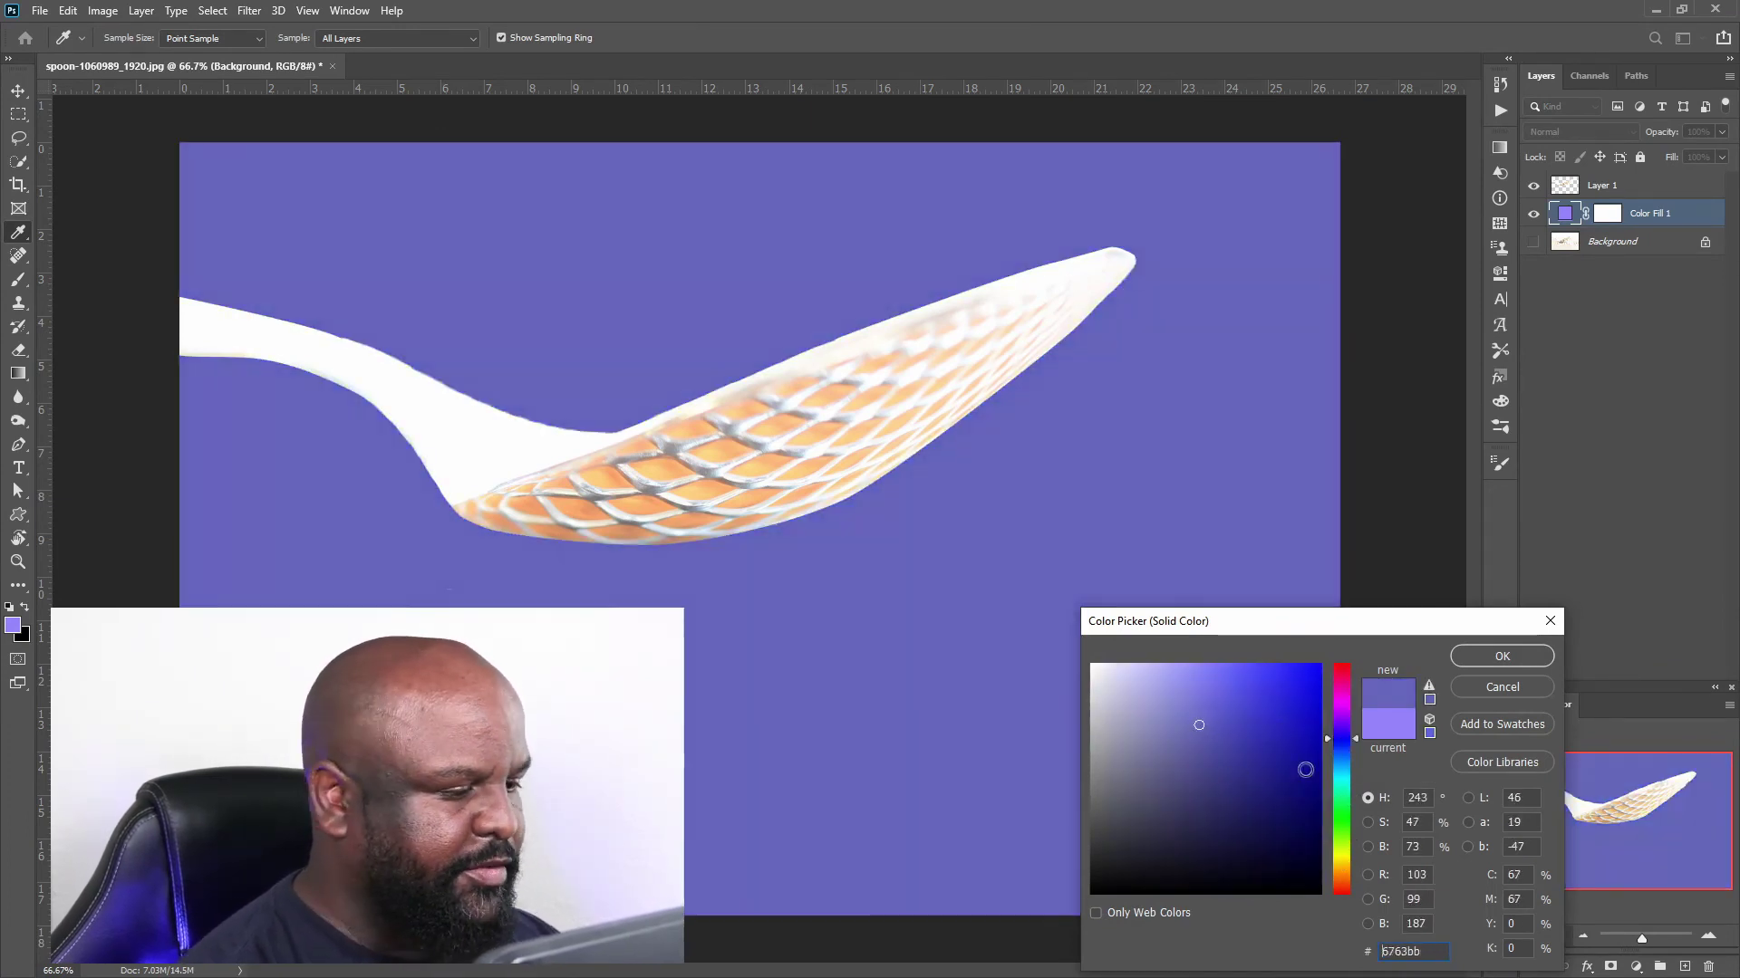
pyautogui.click(1499, 654)
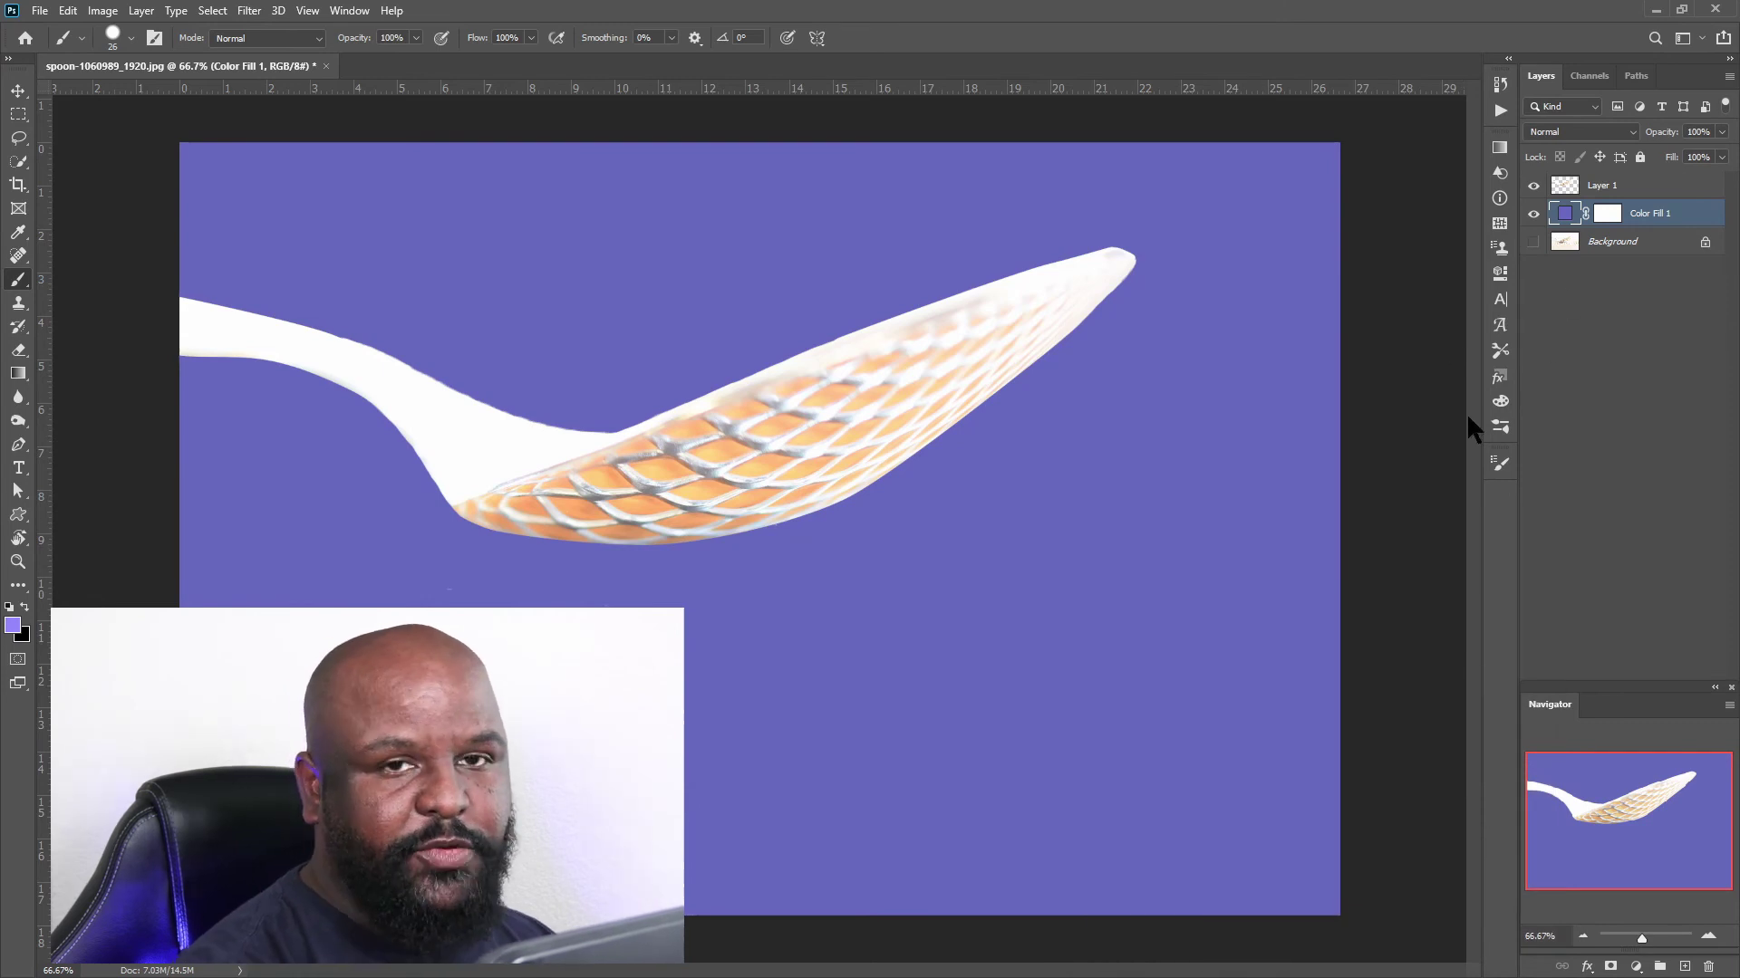
pyautogui.click(1533, 241)
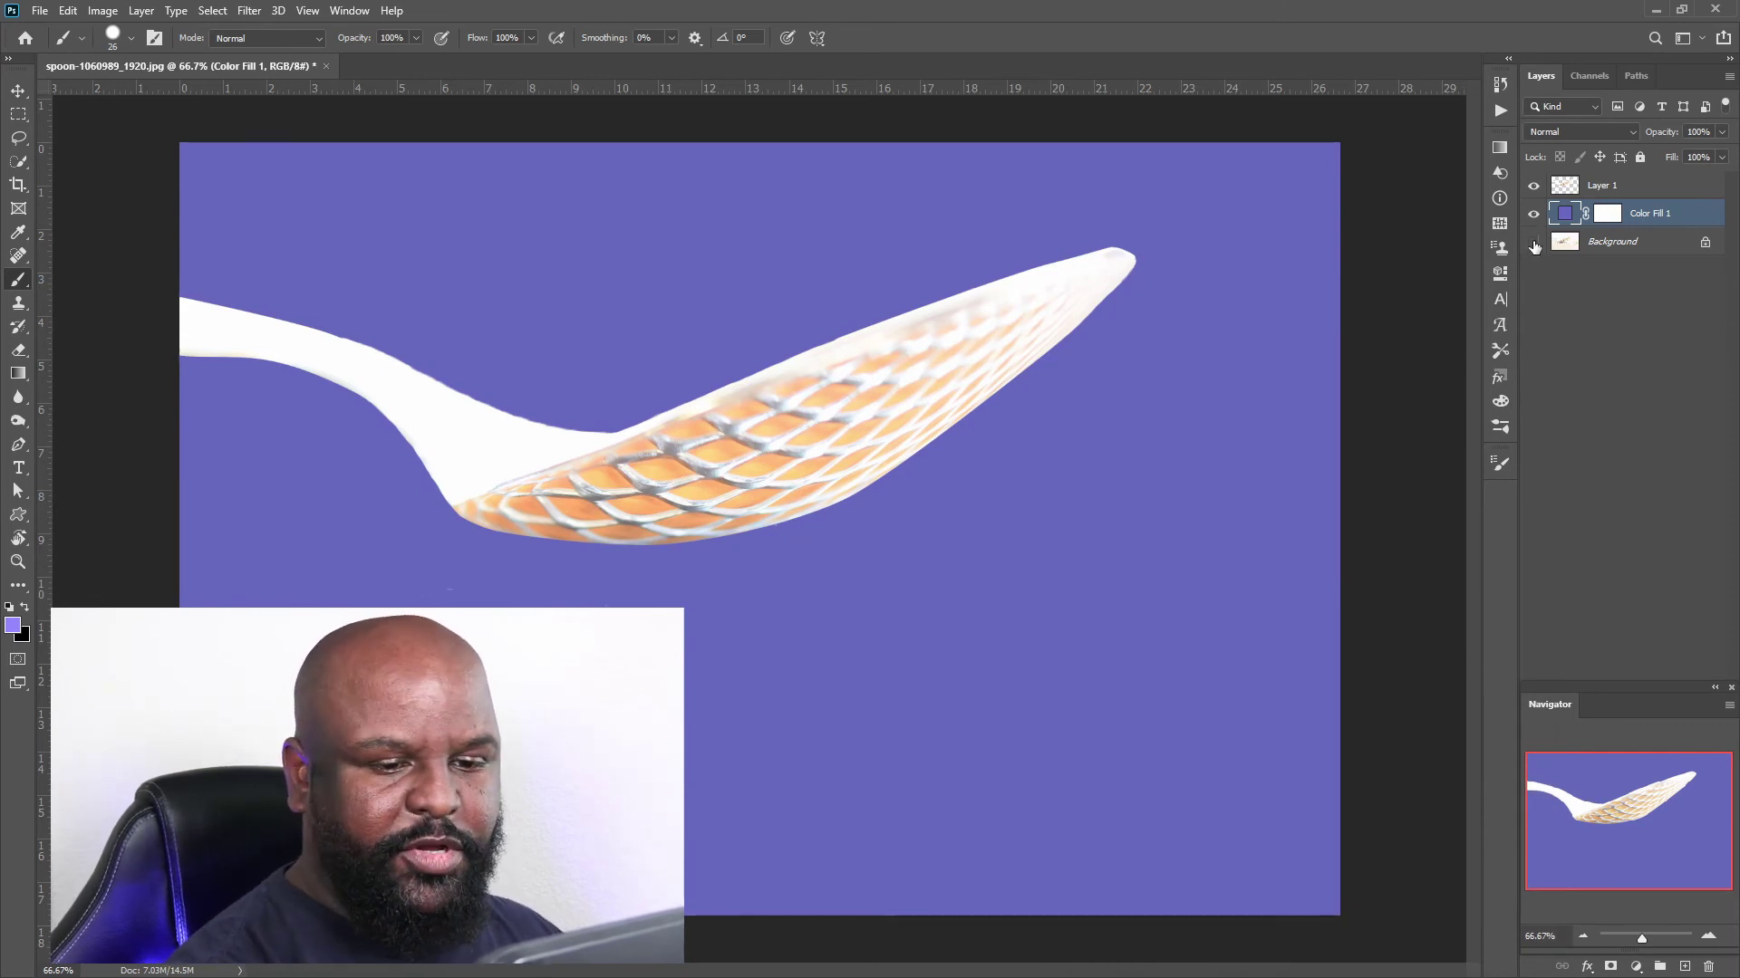
# Select the spoon layer and compare the original photo with the finished cut-out by repeatedly isolating the Background layer and restoring all layers.
pyautogui.click(1608, 185)
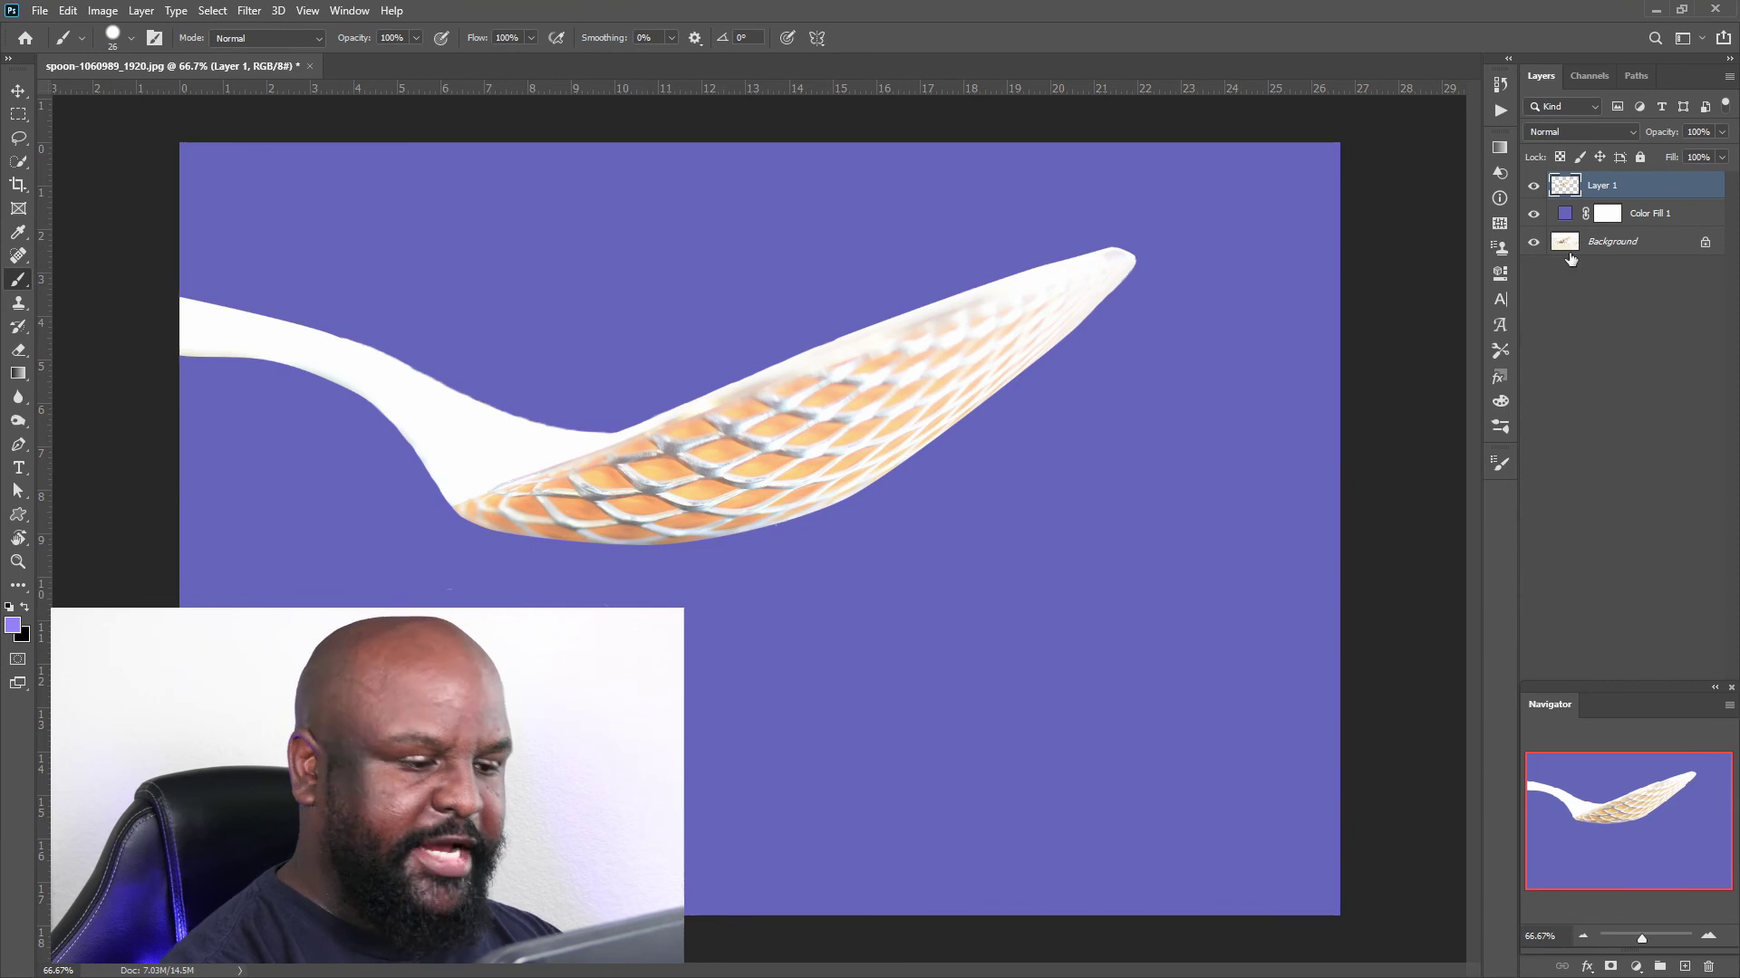
pyautogui.keyDown('alt'); pyautogui.click(1534, 244); pyautogui.keyUp('alt')
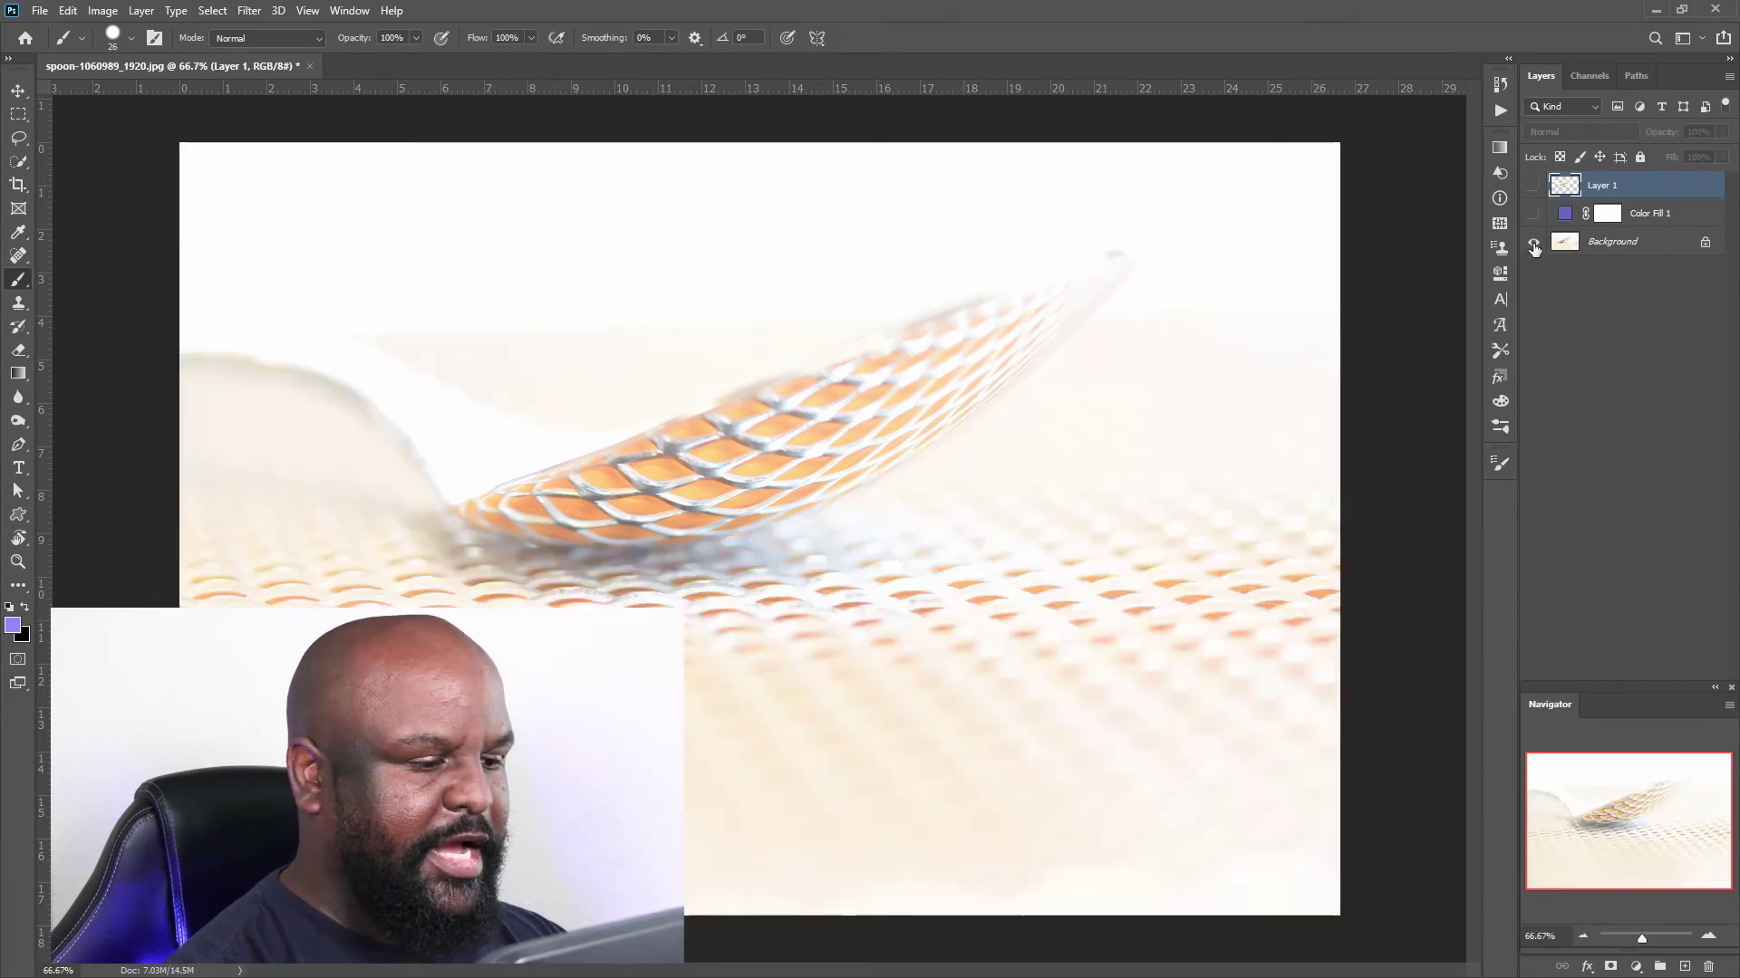
pyautogui.keyDown('alt'); pyautogui.click(1532, 246); pyautogui.keyUp('alt')
pyautogui.keyDown('alt'); pyautogui.click(1532, 246); pyautogui.keyUp('alt')
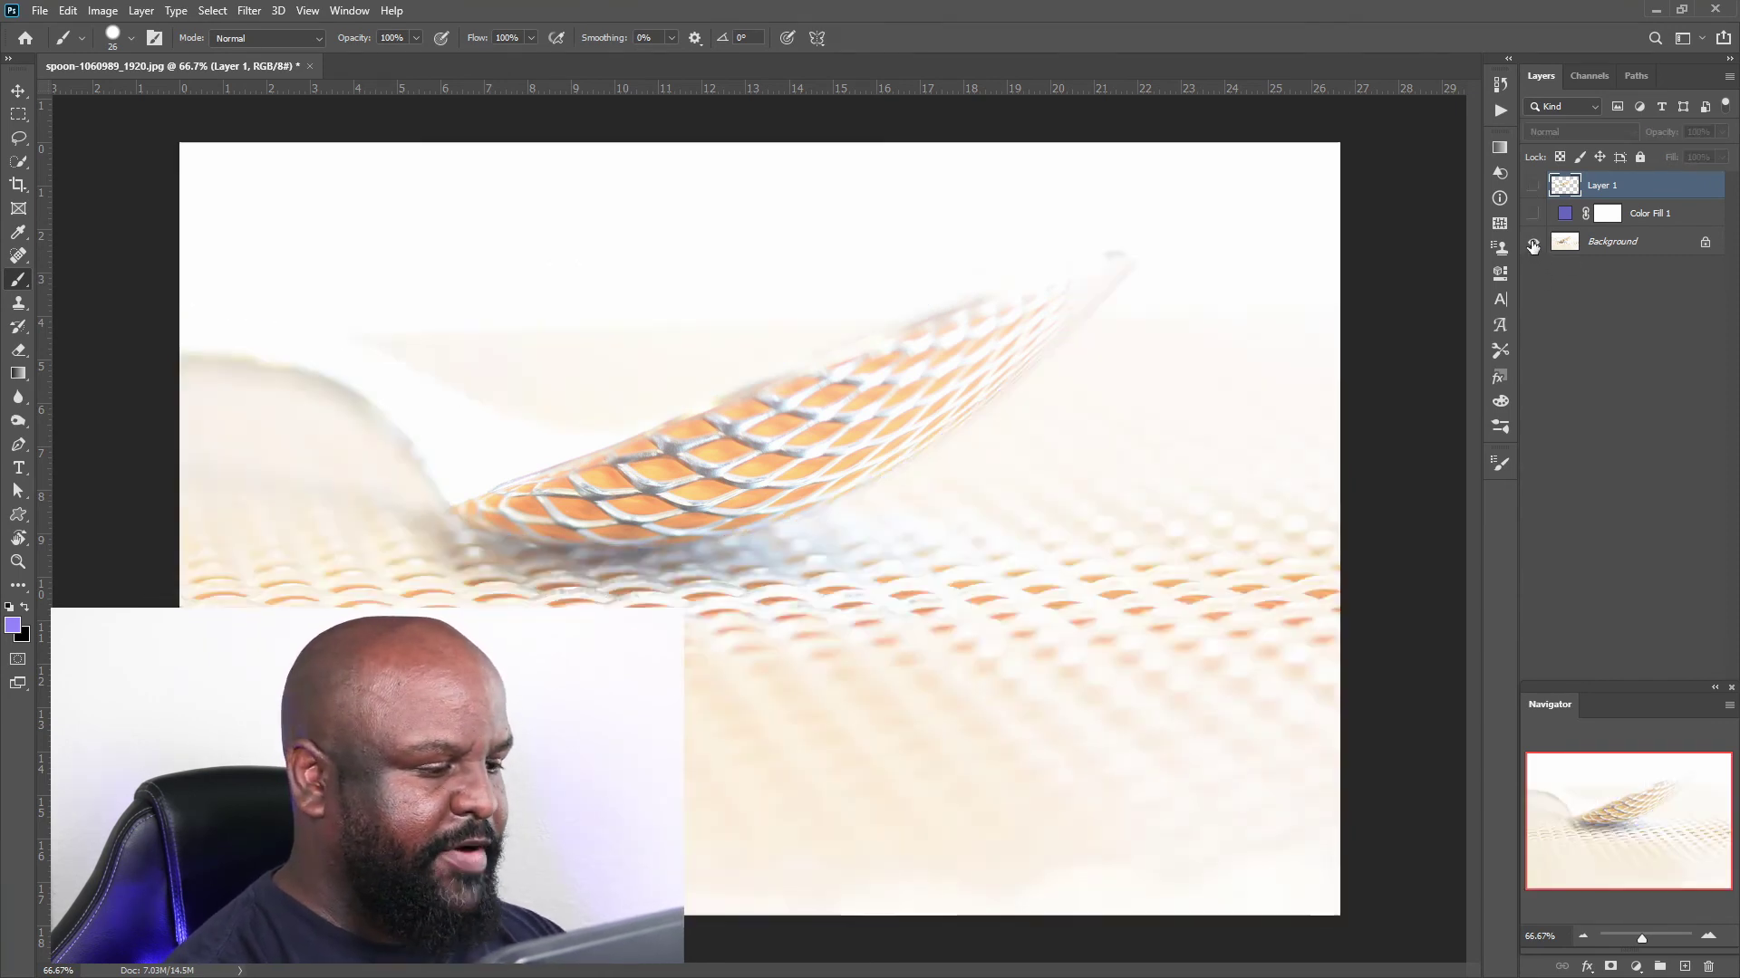
pyautogui.keyDown('alt'); pyautogui.click(1532, 247); pyautogui.keyUp('alt')
pyautogui.keyDown('alt'); pyautogui.click(1530, 248); pyautogui.keyUp('alt')
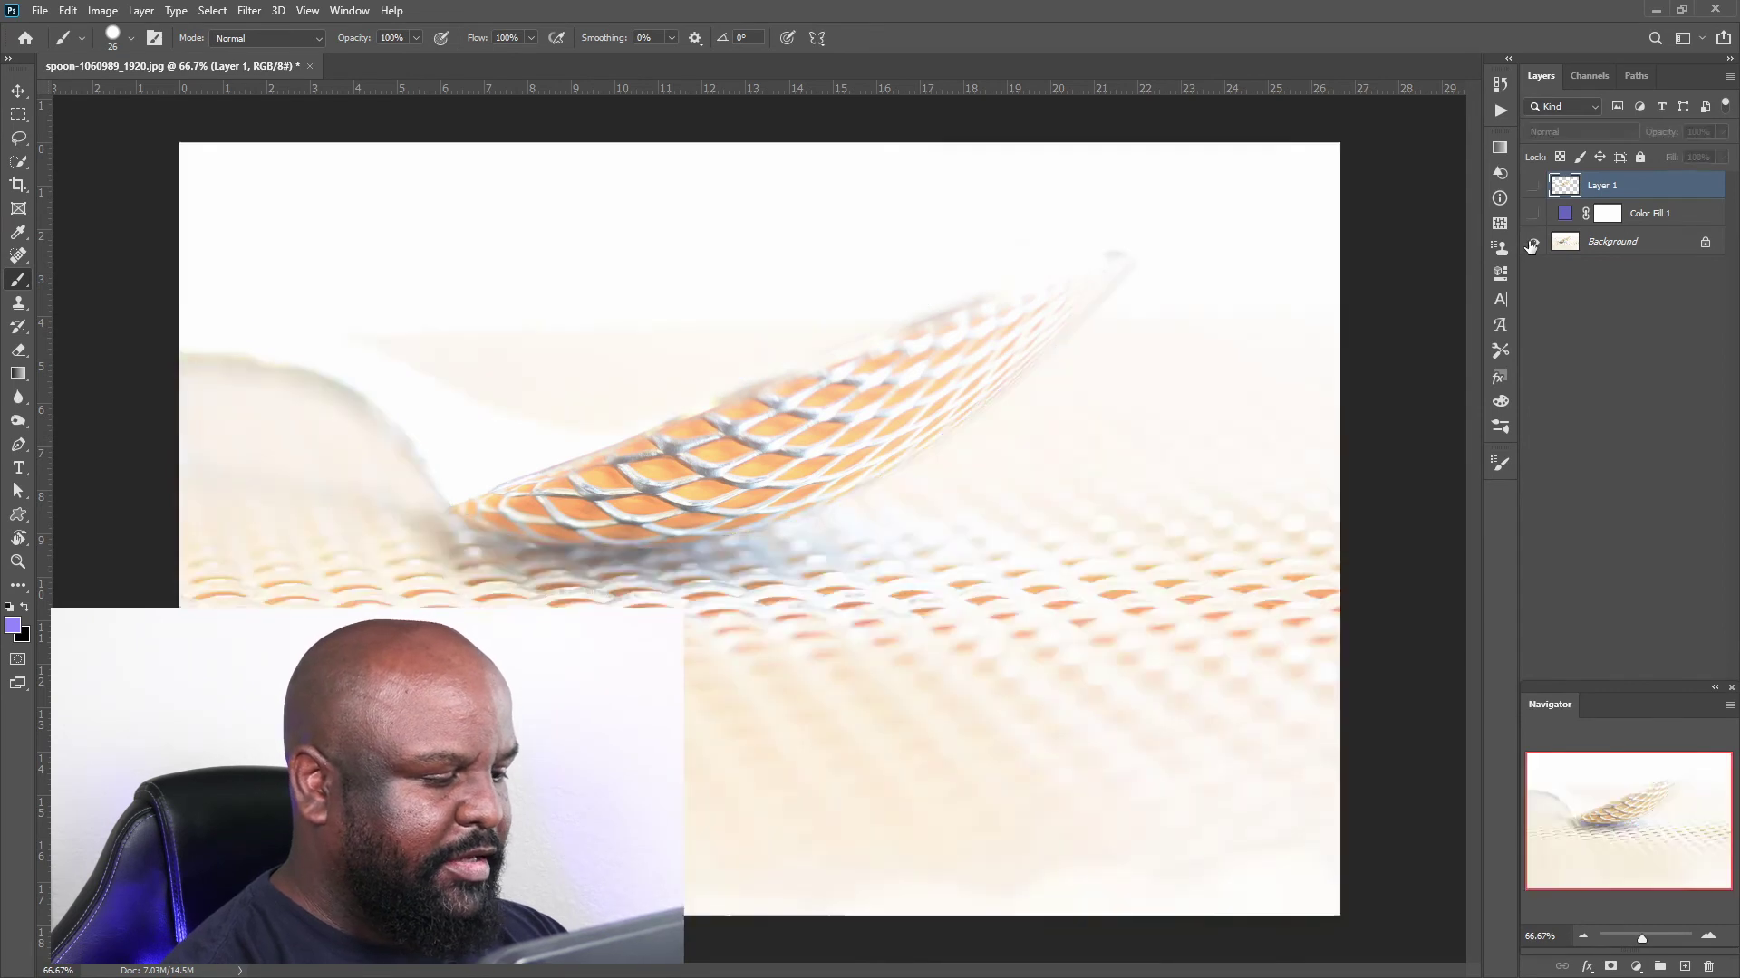
pyautogui.keyDown('alt'); pyautogui.click(1529, 252); pyautogui.keyUp('alt')
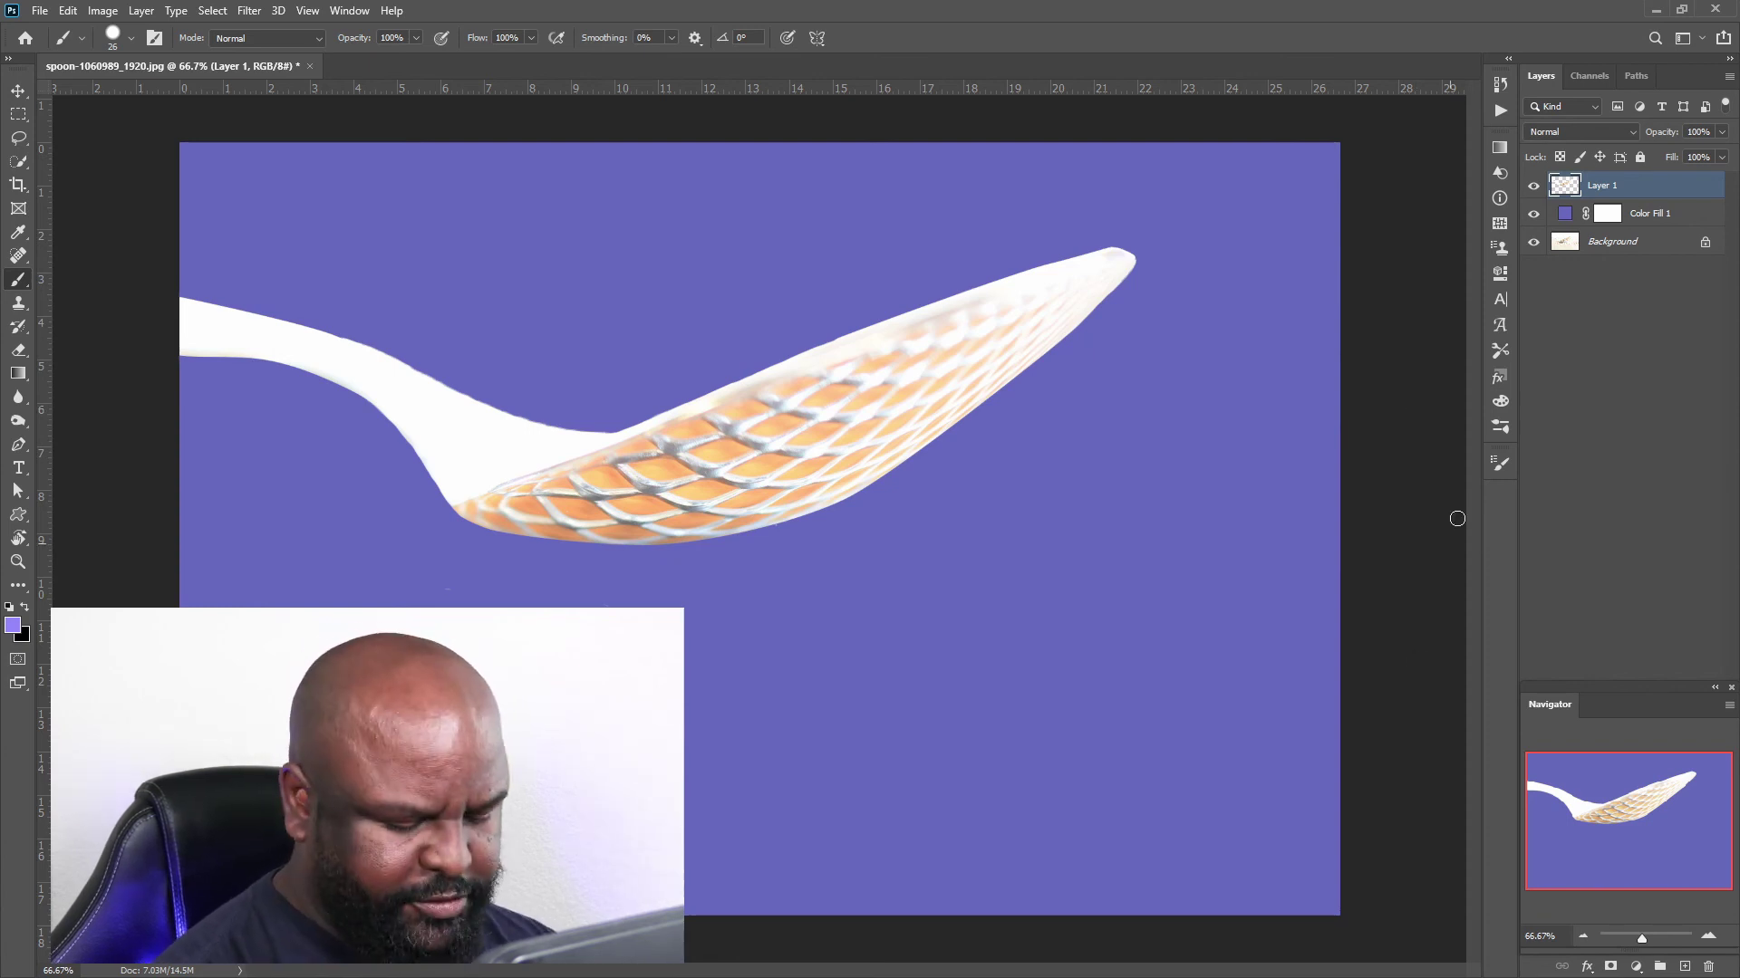
pyautogui.keyDown('alt'); pyautogui.click(1533, 241); pyautogui.keyUp('alt')
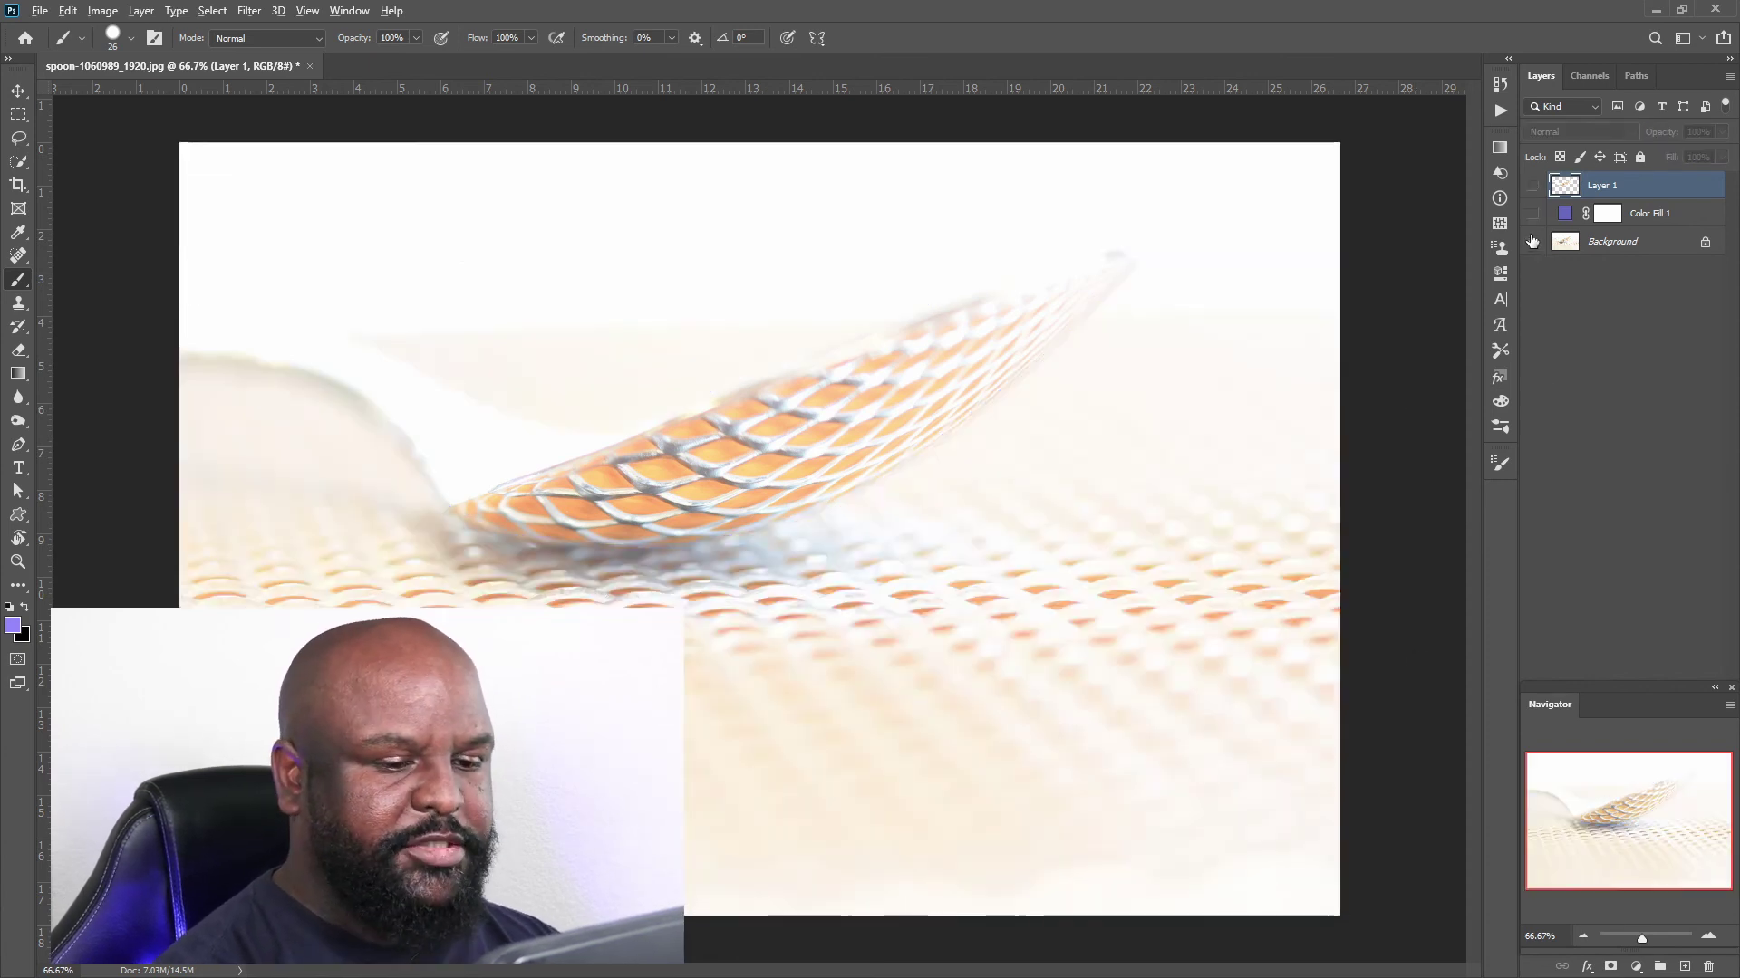
pyautogui.keyDown('alt'); pyautogui.click(1533, 241); pyautogui.keyUp('alt')
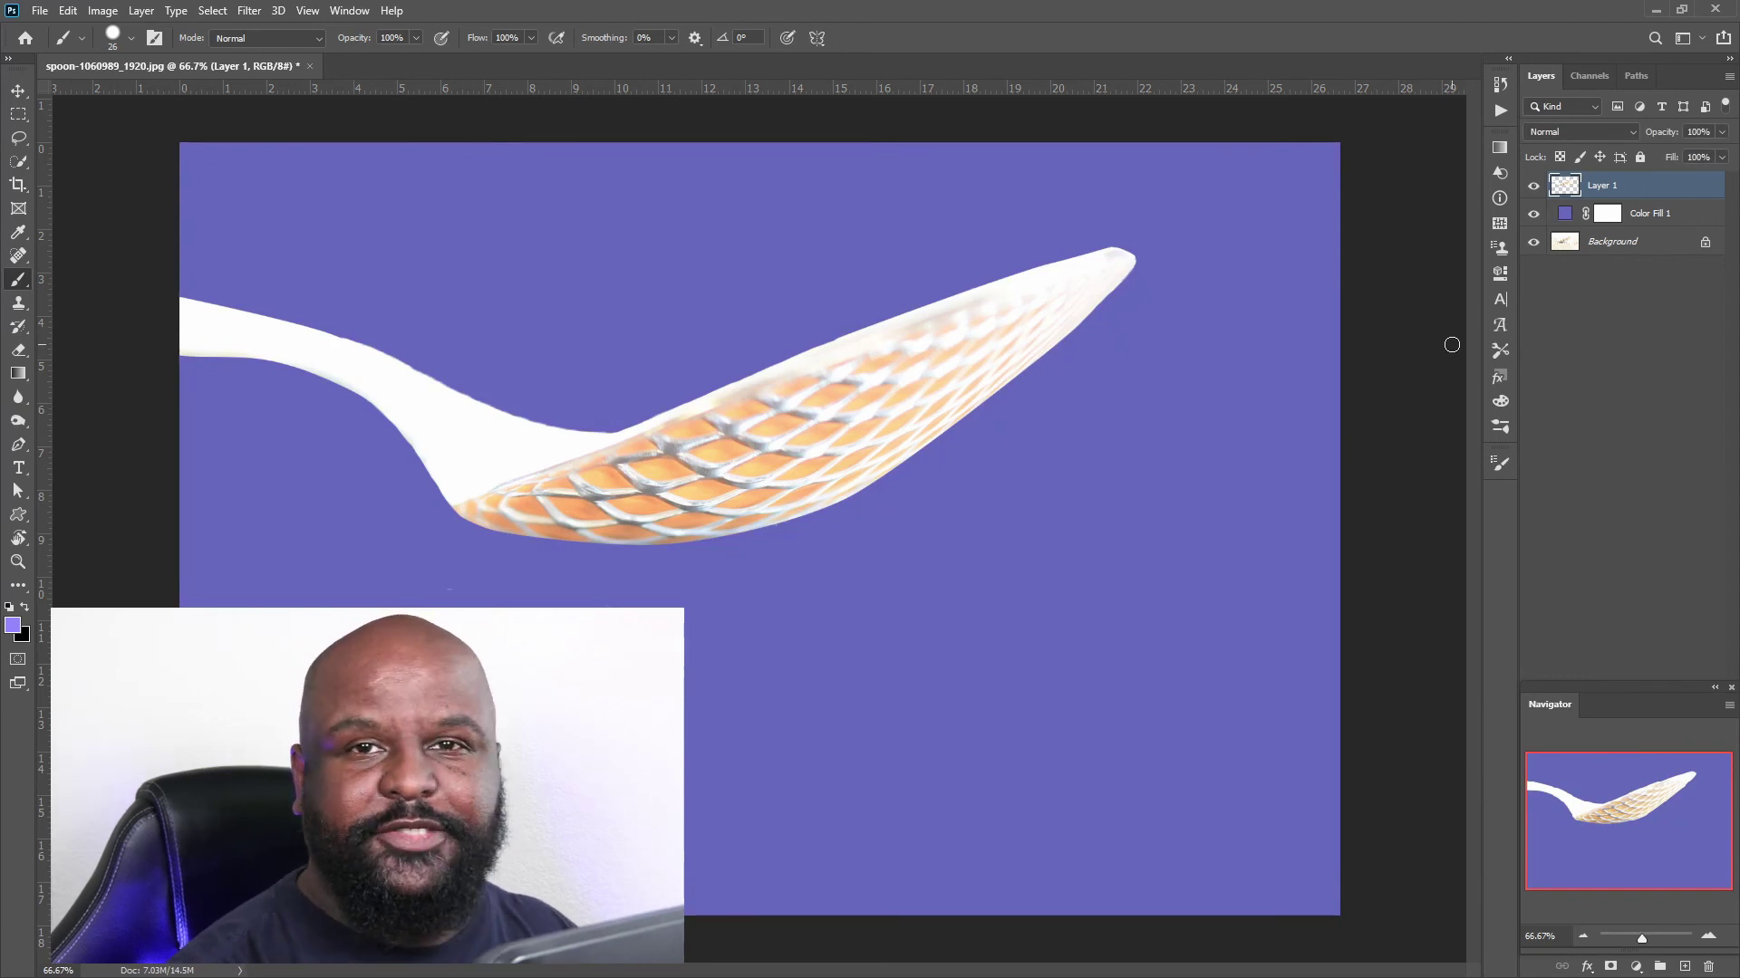